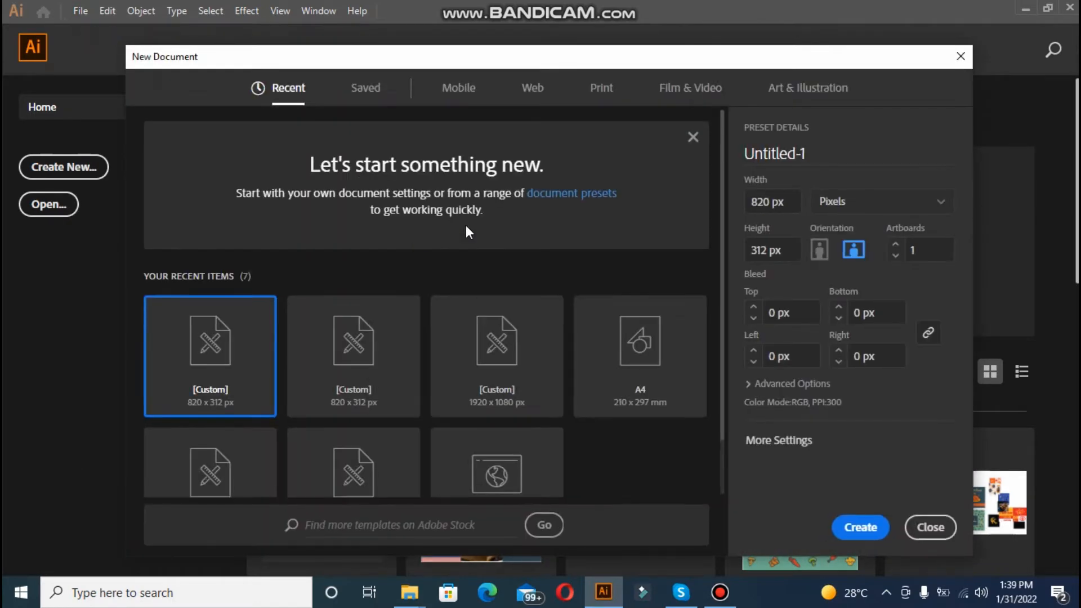
Create a new landscape document of 820 × 312 px with RGB color mode and High (300 ppi) raster effects.
{"action": "left_click", "coordinate": [770, 201]}
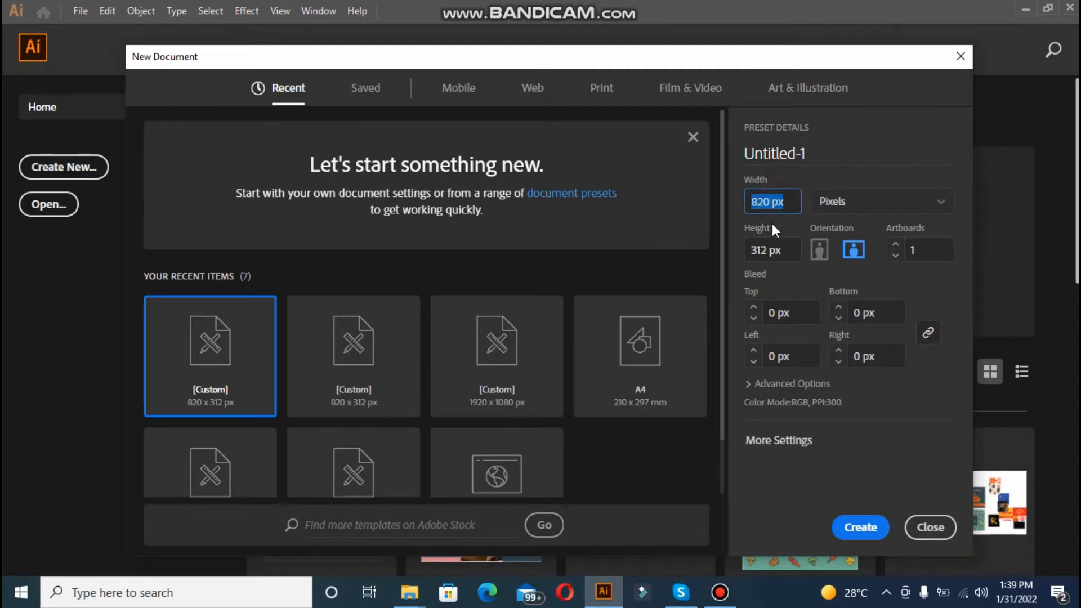
{"action": "left_click", "coordinate": [890, 209]}
{"action": "left_click", "coordinate": [890, 198]}
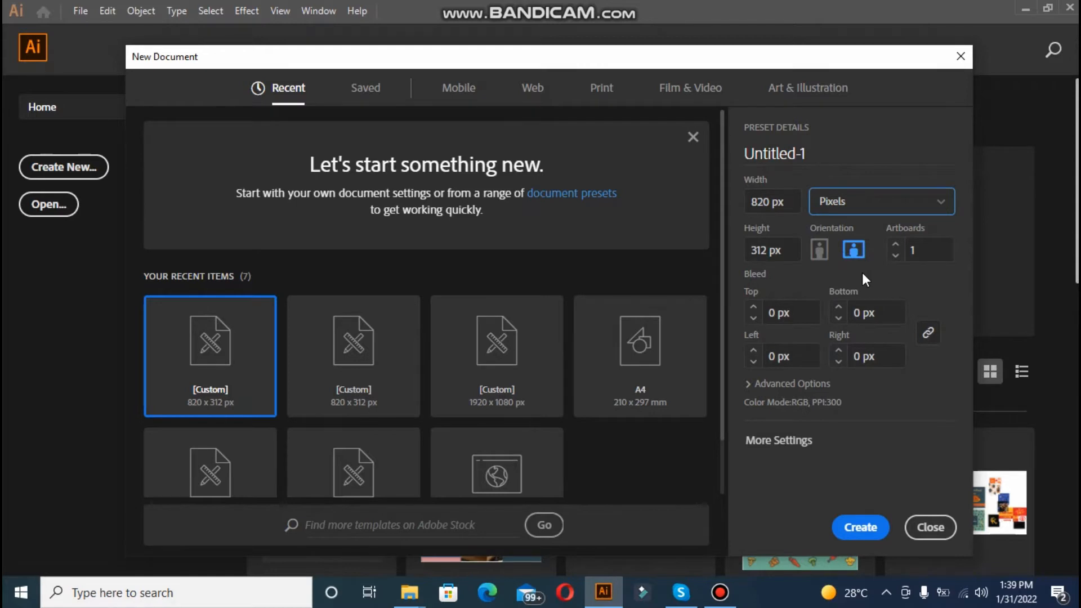
{"action": "left_click", "coordinate": [768, 445]}
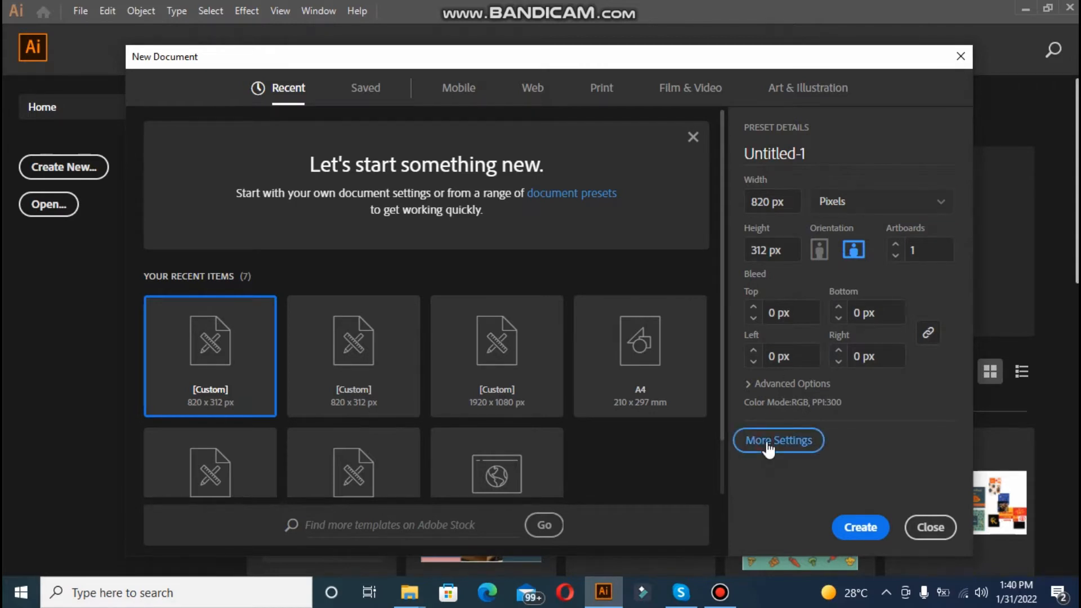
{"action": "left_click", "coordinate": [766, 441]}
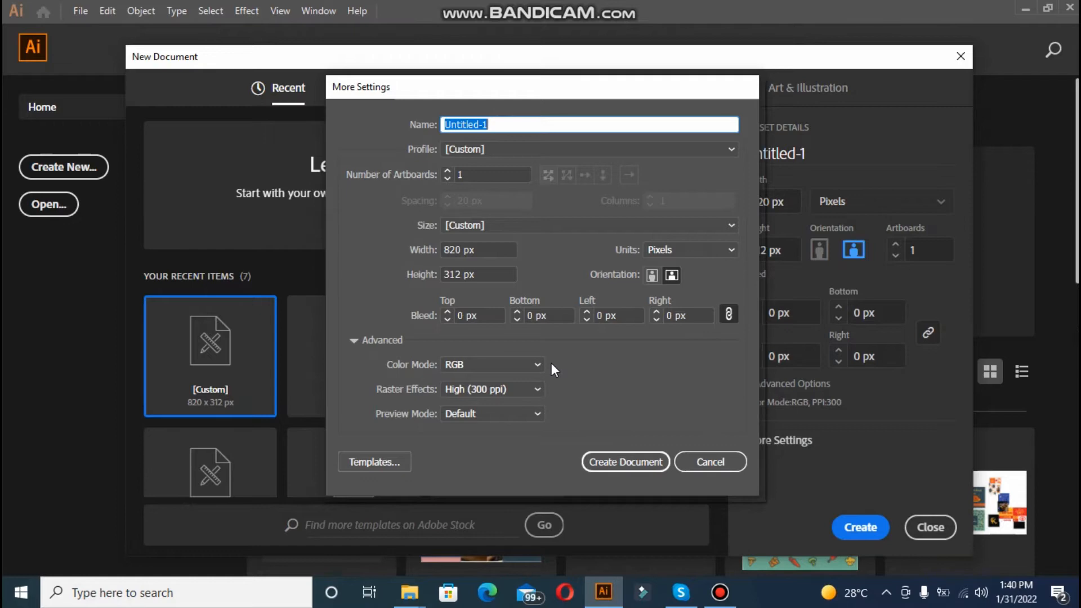
{"action": "left_click", "coordinate": [519, 366]}
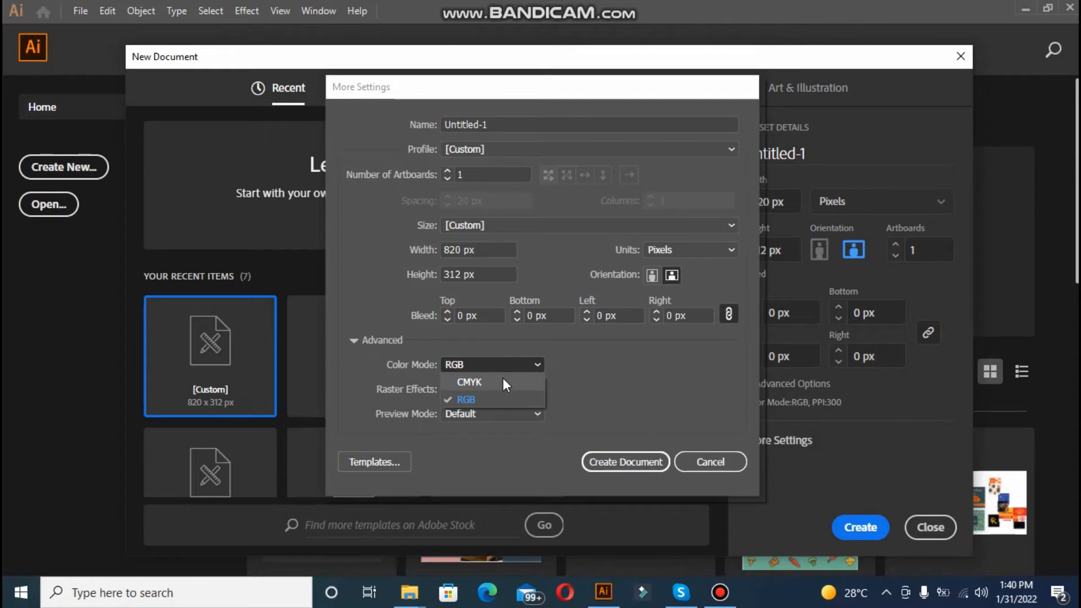
{"action": "left_click", "coordinate": [502, 377]}
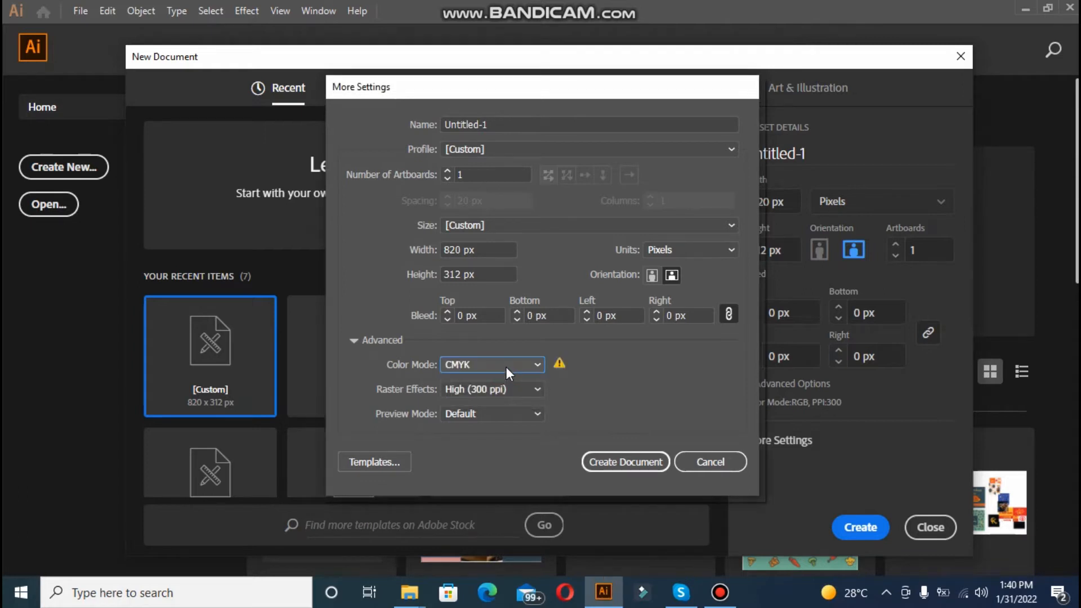
{"action": "left_click", "coordinate": [506, 367]}
{"action": "left_click", "coordinate": [480, 395]}
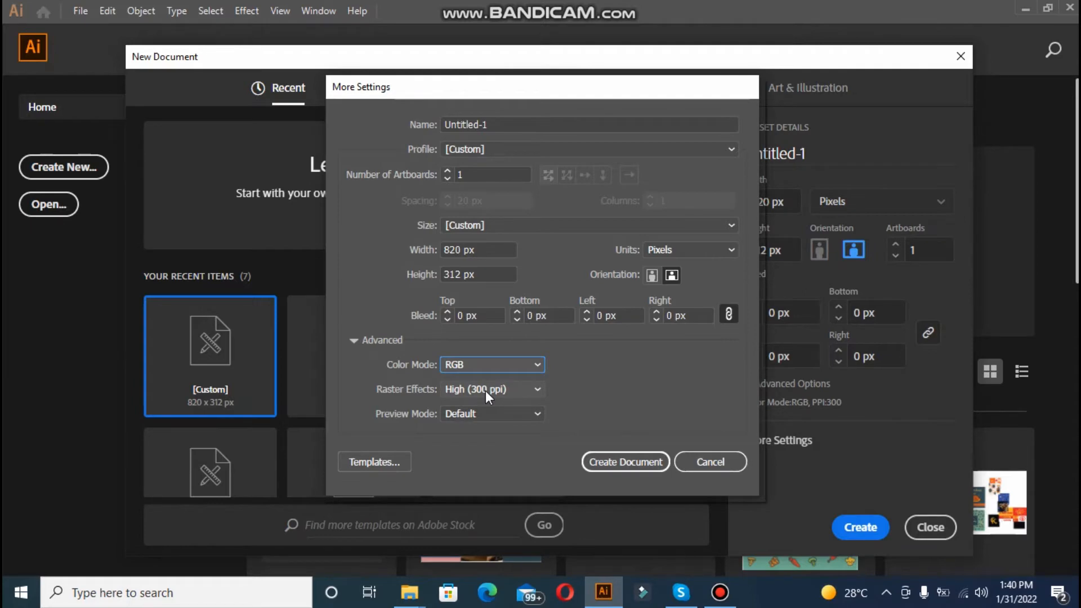
{"action": "left_click", "coordinate": [616, 467]}
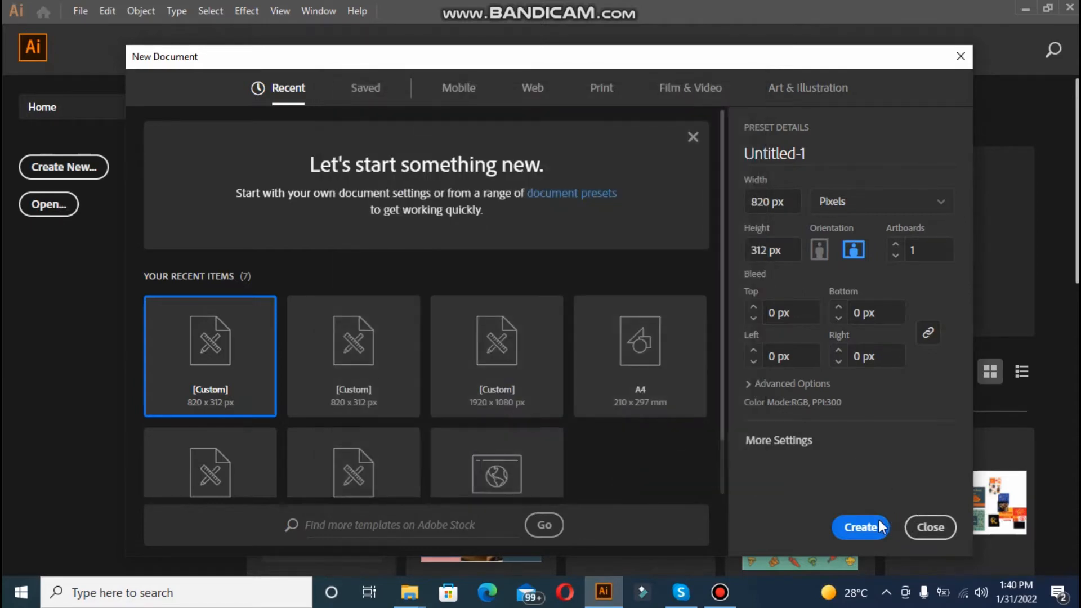
{"action": "left_click", "coordinate": [860, 527]}
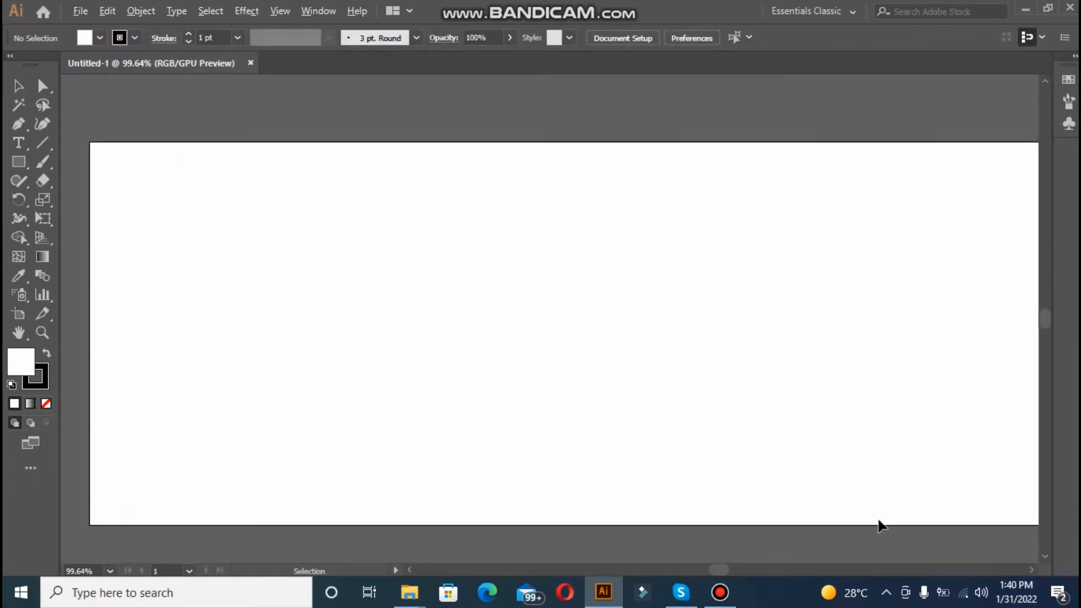
Draw a rectangle that covers the whole artboard from corner to corner.
{"action": "key", "text": "ctrl+minus"}
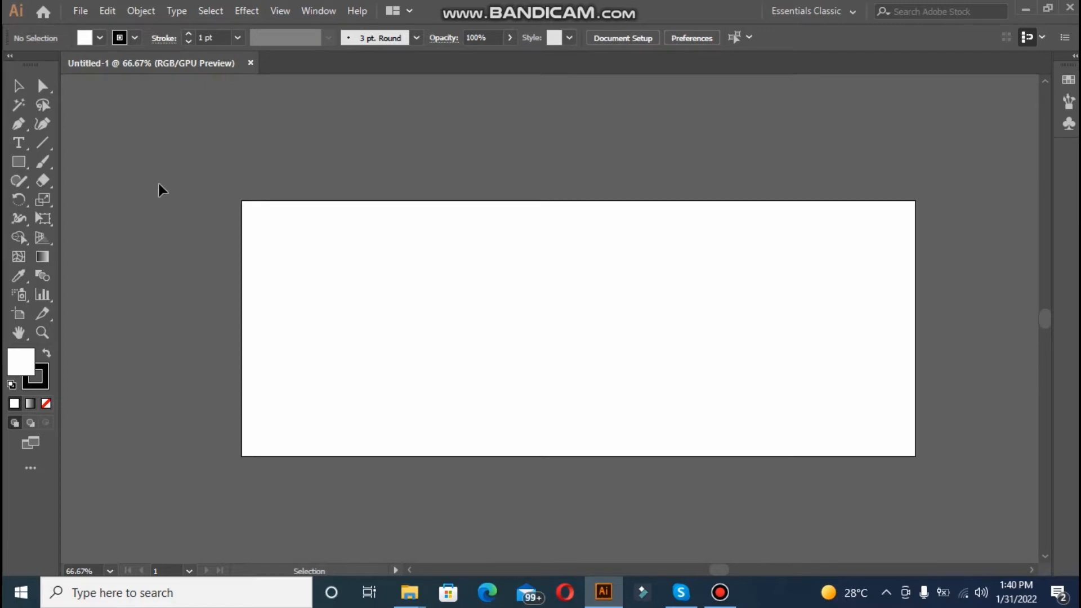
{"action": "left_click", "coordinate": [22, 162]}
{"action": "left_click_drag", "start_coordinate": [241, 201], "coordinate": [872, 456]}
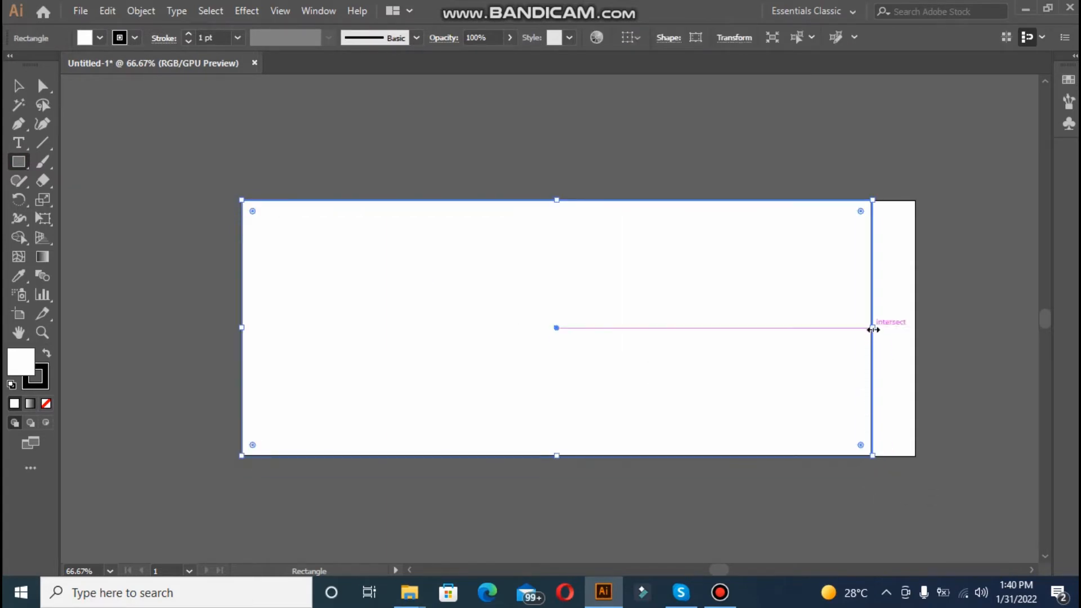
{"action": "left_click_drag", "start_coordinate": [872, 328], "coordinate": [915, 328]}
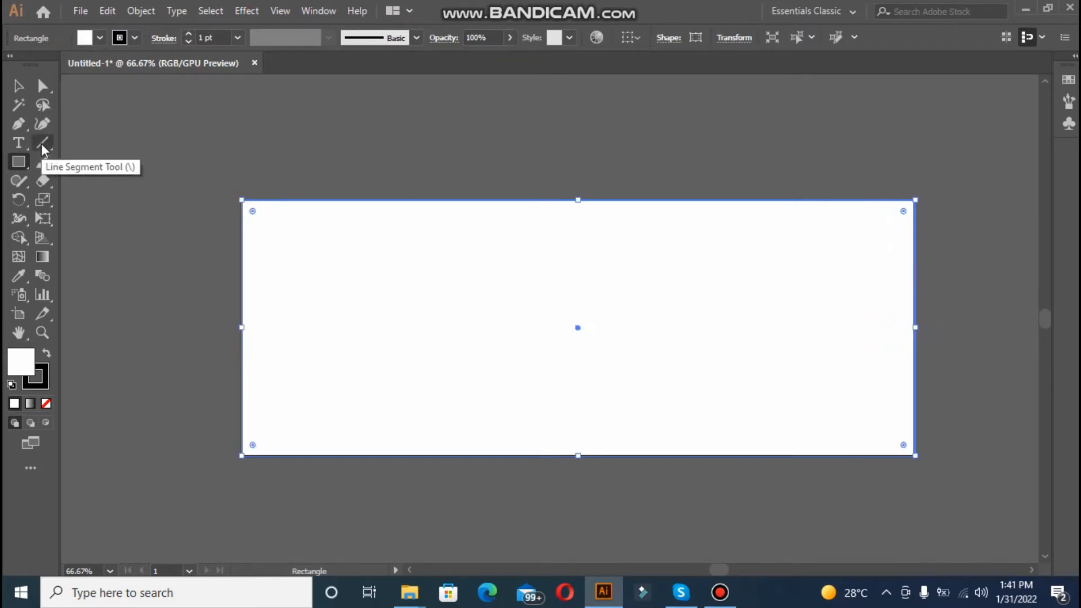
Fill the background rectangle with dark blue 053568 and deselect it.
{"action": "double_click", "coordinate": [22, 359]}
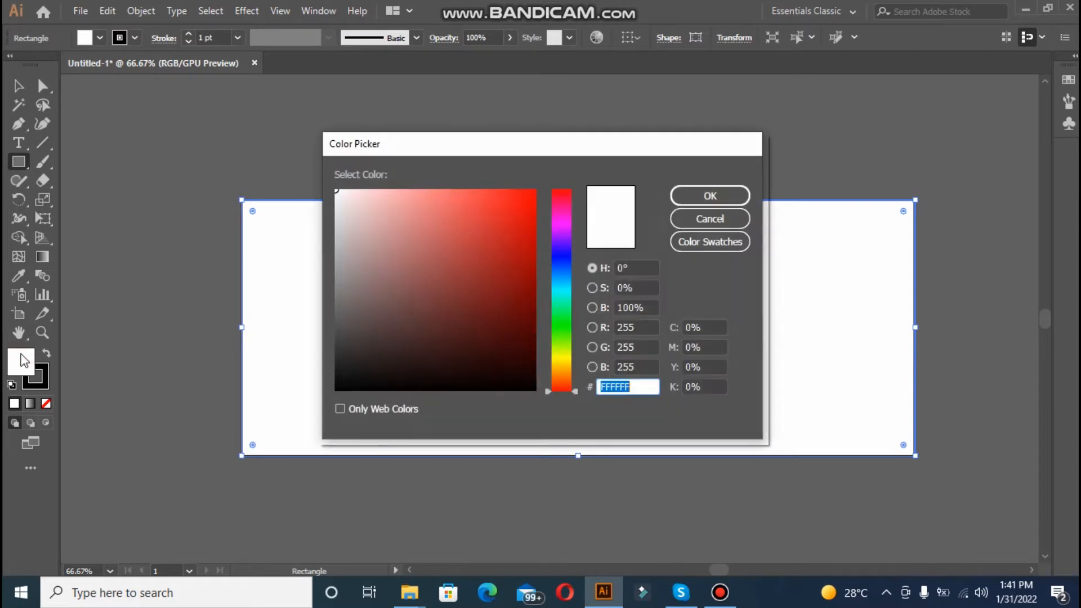
{"action": "left_click", "coordinate": [564, 273]}
{"action": "left_click", "coordinate": [530, 333]}
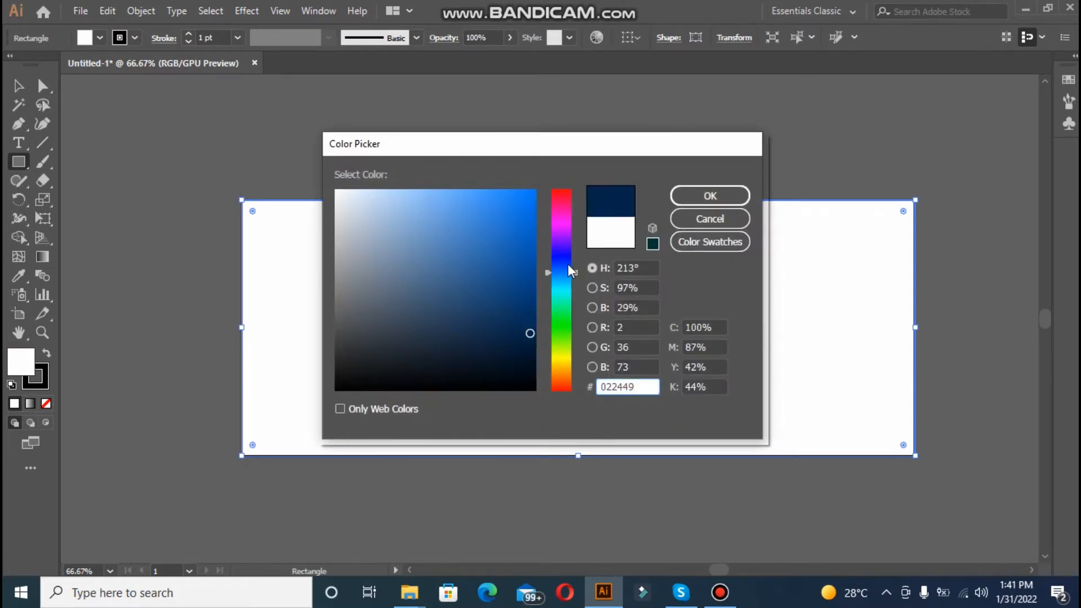
{"action": "left_click", "coordinate": [527, 307]}
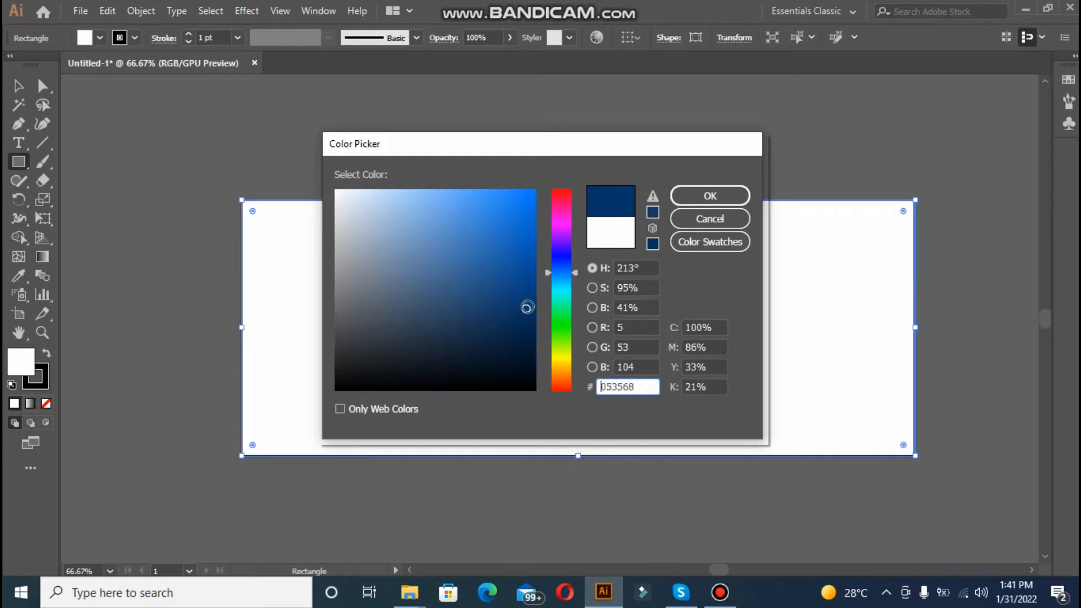
{"action": "left_click", "coordinate": [710, 195]}
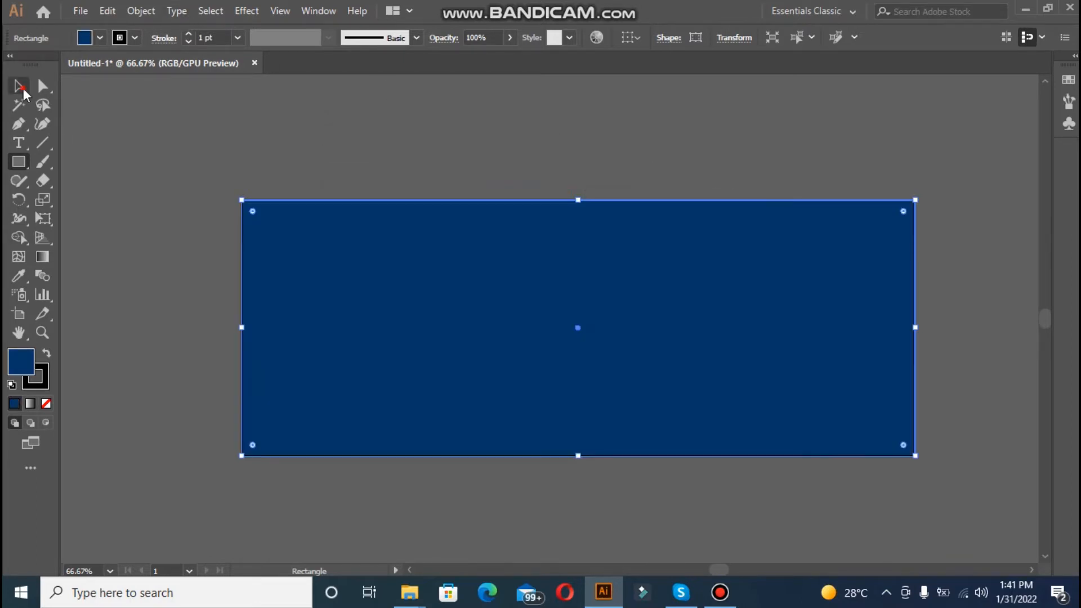
{"action": "left_click", "coordinate": [21, 87]}
{"action": "left_click", "coordinate": [181, 175]}
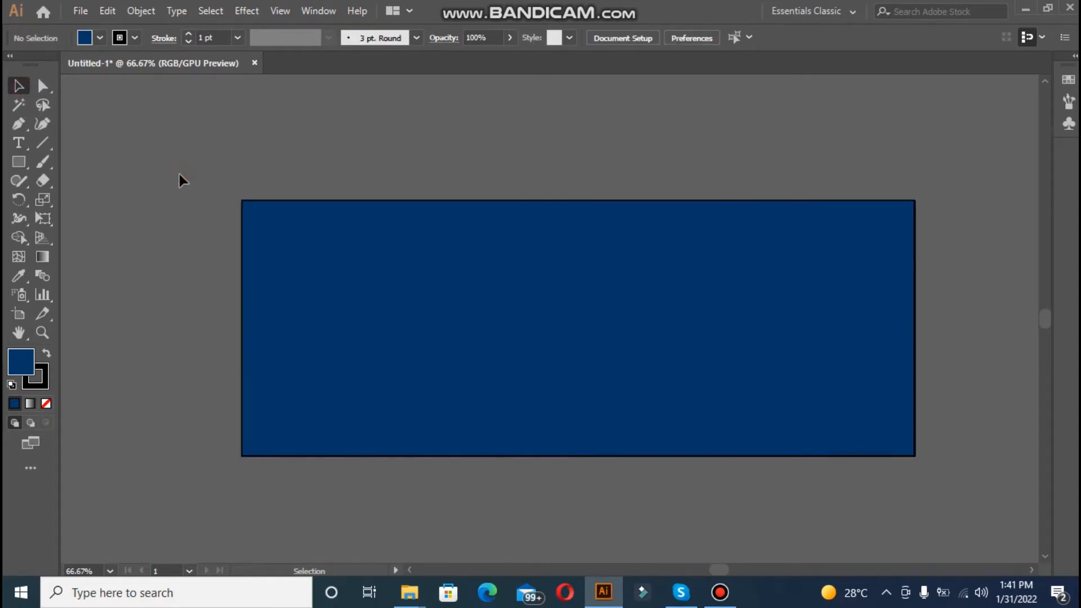
Draw a tall narrow rectangle near the background's right end, extending past its upper and lower edges, and rotate it clockwise into a diagonal band.
{"action": "left_click", "coordinate": [23, 165]}
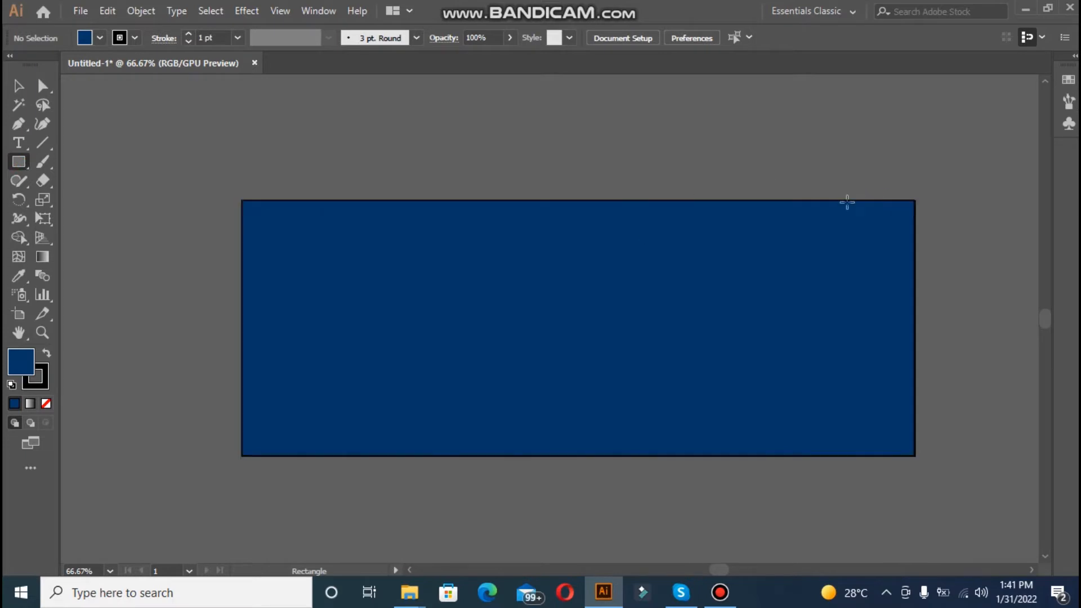
{"action": "left_click_drag", "start_coordinate": [781, 163], "coordinate": [861, 437]}
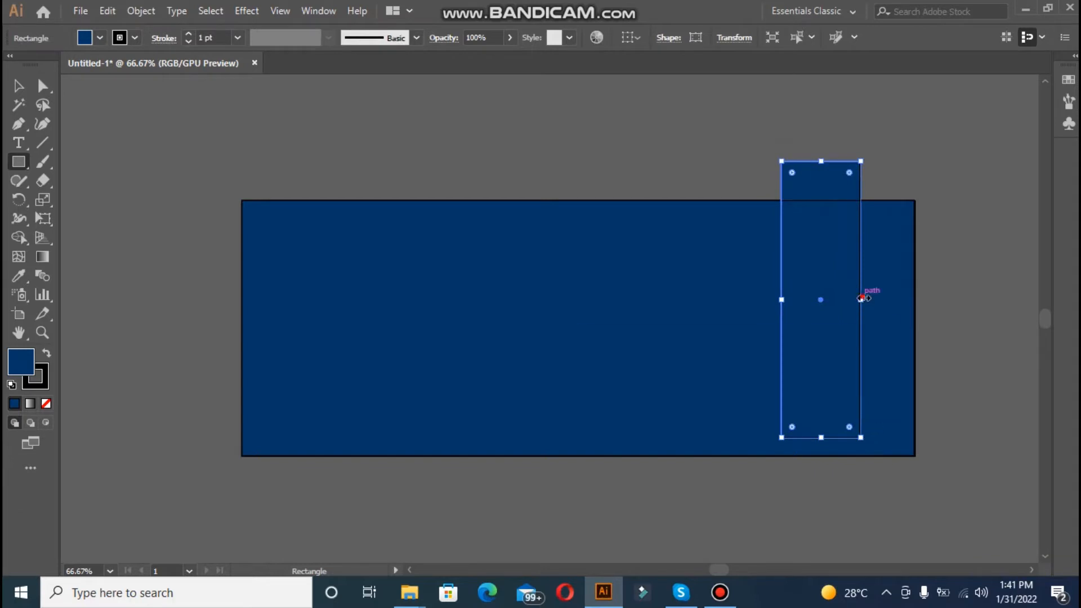
{"action": "left_click_drag", "start_coordinate": [862, 295], "coordinate": [878, 295]}
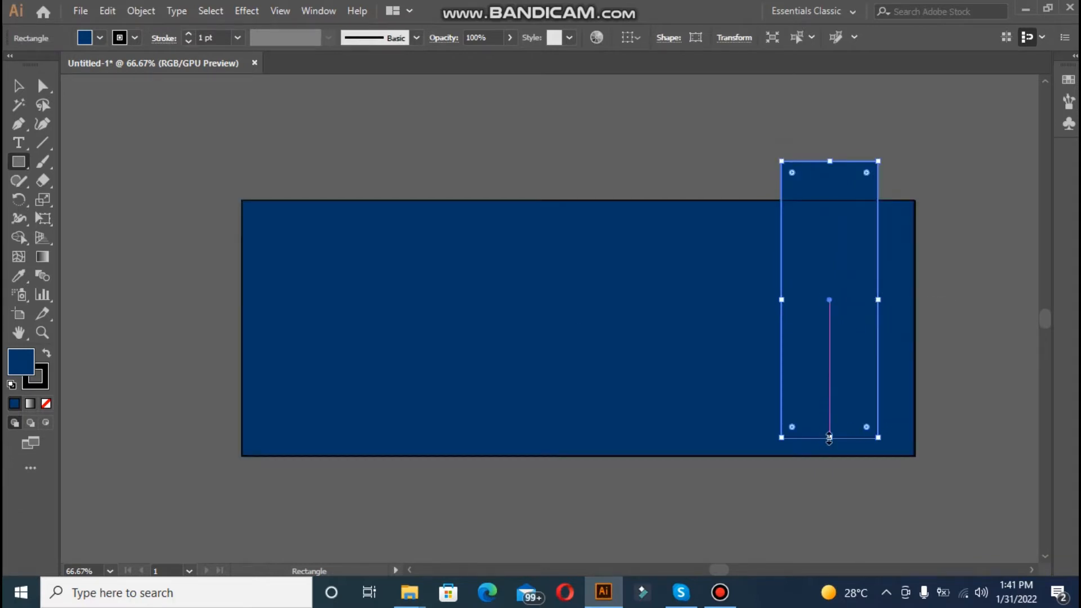
{"action": "left_click_drag", "start_coordinate": [830, 437], "coordinate": [829, 509]}
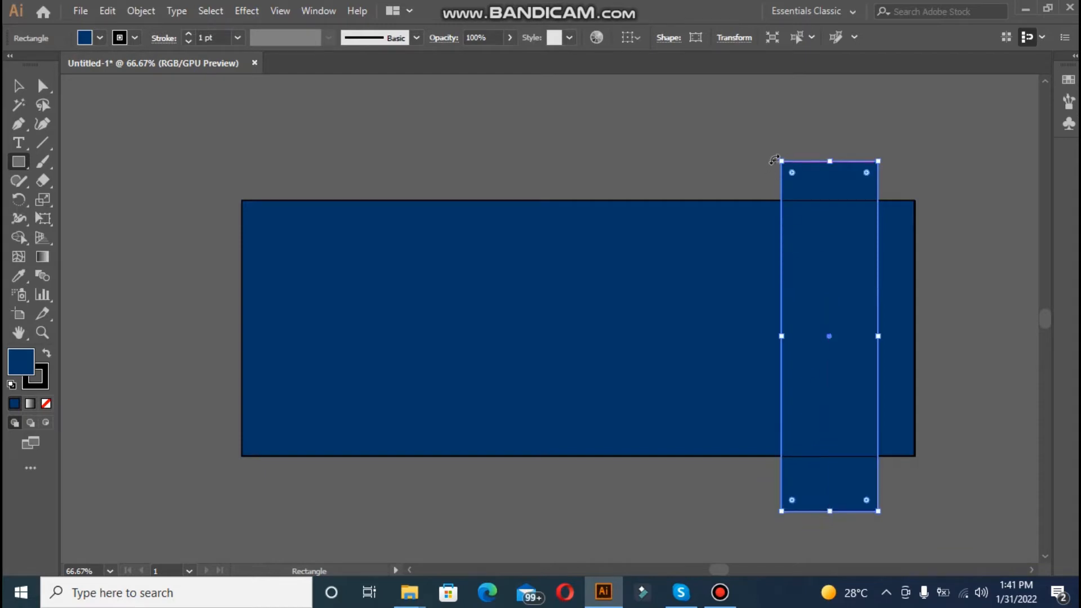
{"action": "left_click_drag", "start_coordinate": [774, 160], "coordinate": [886, 169]}
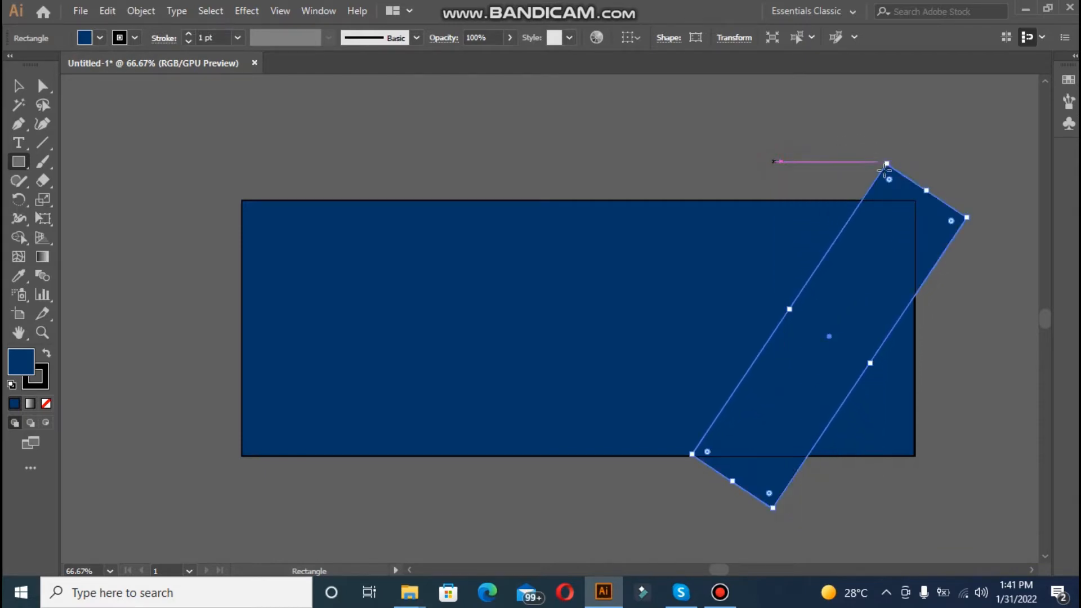
{"action": "left_click", "coordinate": [880, 300]}
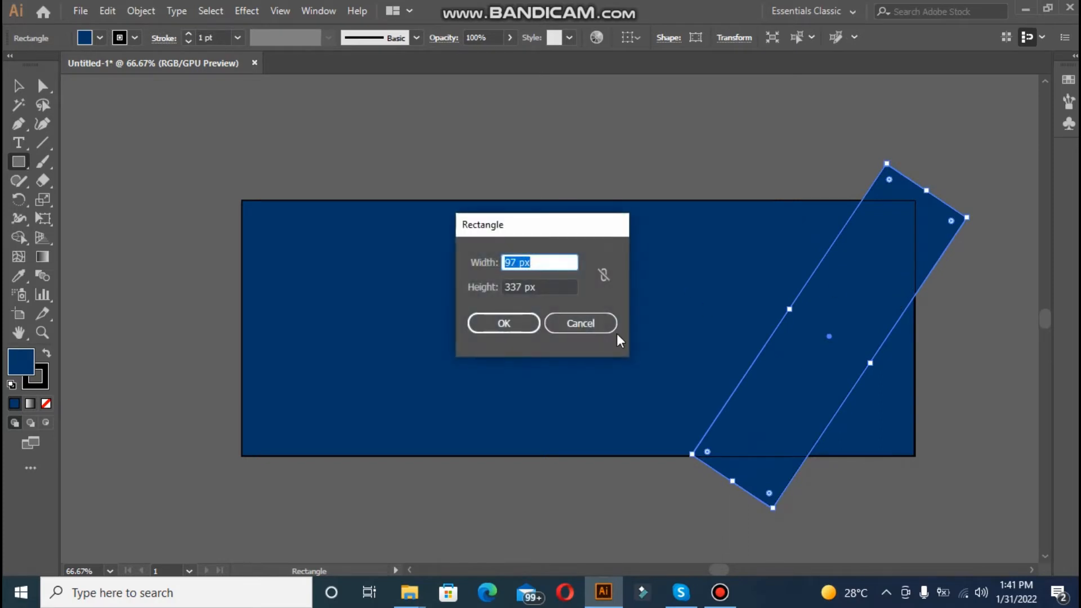
{"action": "left_click", "coordinate": [581, 321]}
{"action": "left_click_drag", "start_coordinate": [843, 252], "coordinate": [851, 229]}
{"action": "key", "text": "ctrl+z"}
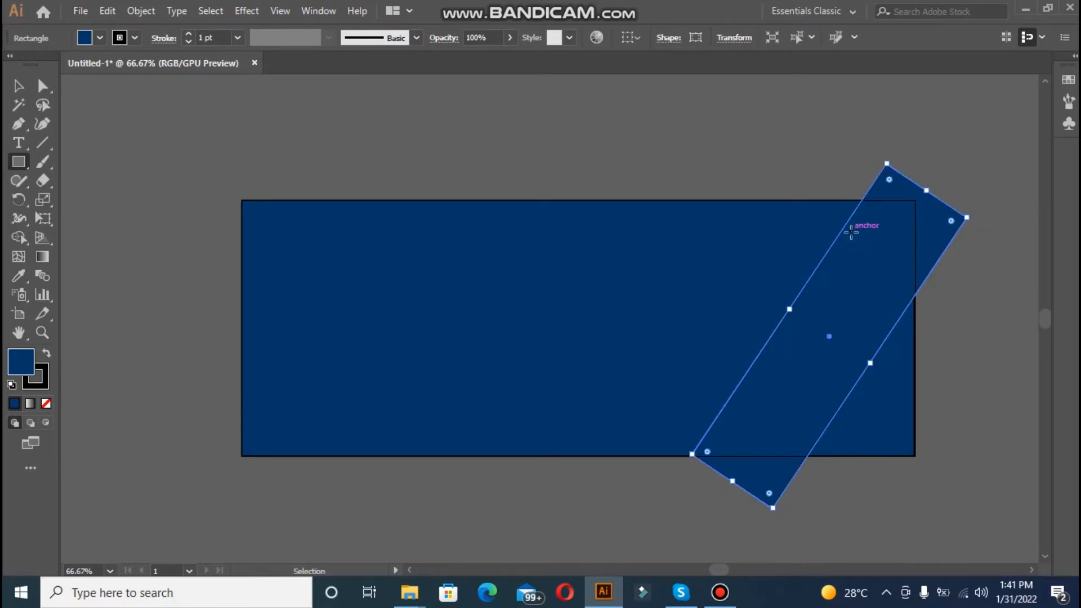
Move the diagonal band slightly down and to the left, and widen it a little along its left side.
{"action": "left_click", "coordinate": [18, 86]}
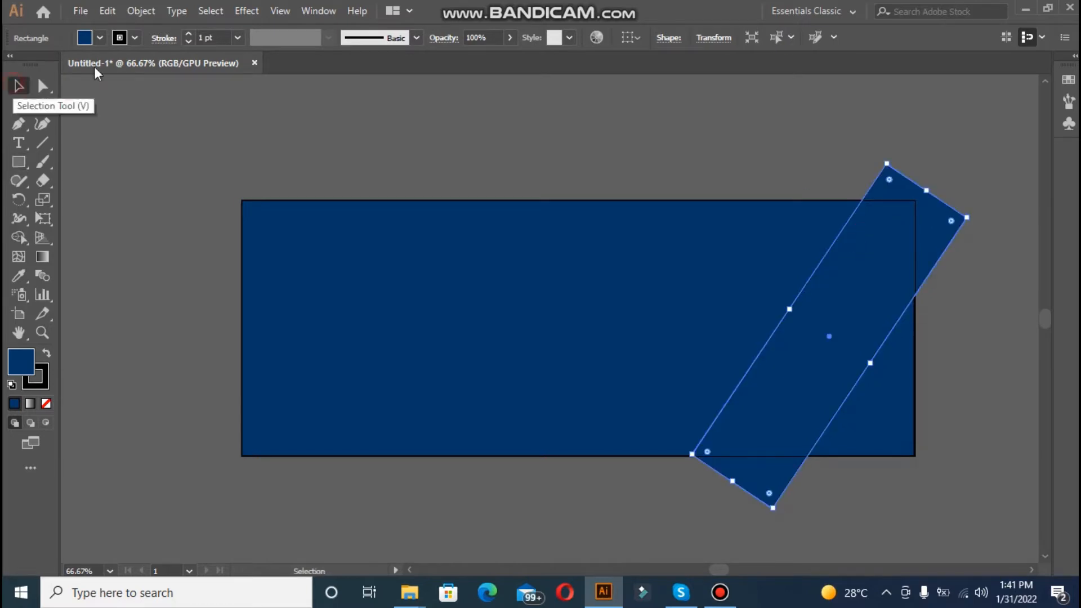
{"action": "mouse_move", "coordinate": [874, 310]}
{"action": "left_mouse_down"}
{"action": "mouse_move", "coordinate": [870, 327]}
{"action": "mouse_move", "coordinate": [862, 315]}
{"action": "left_mouse_up"}
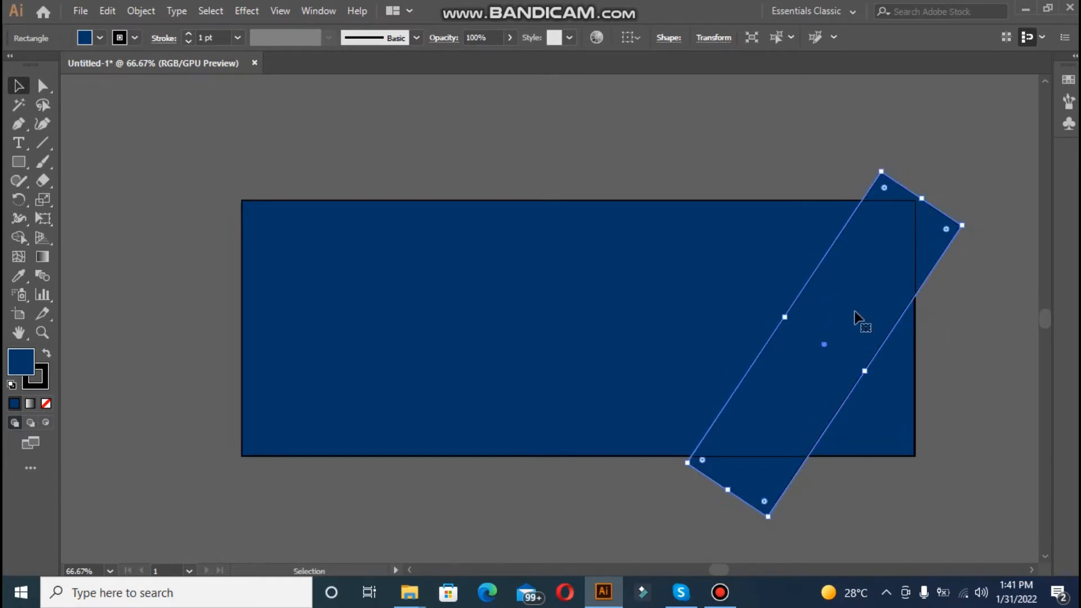
{"action": "left_click", "coordinate": [627, 161]}
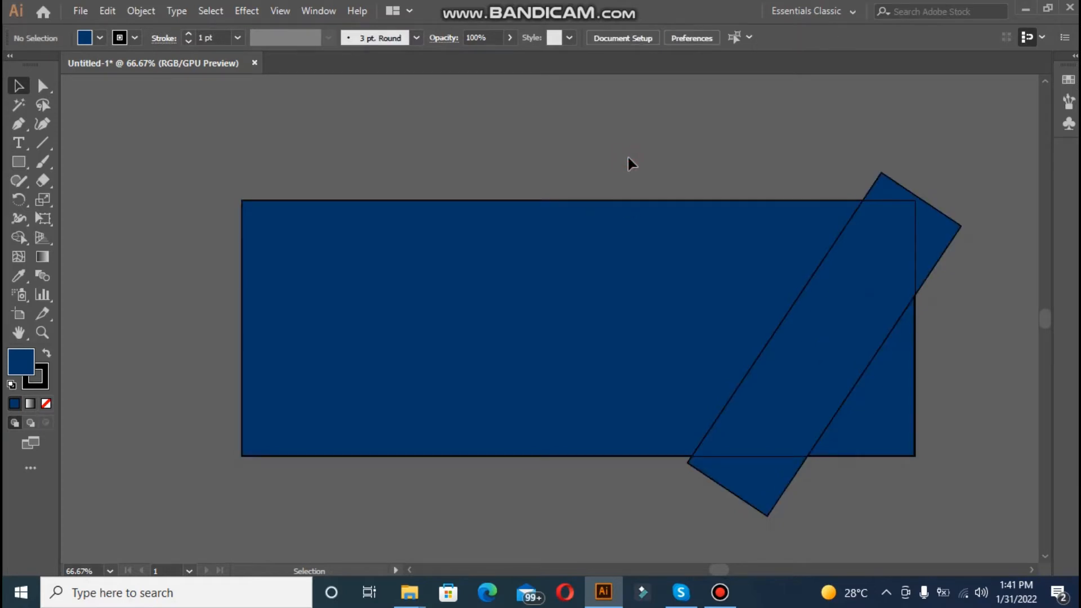
{"action": "left_click", "coordinate": [827, 291]}
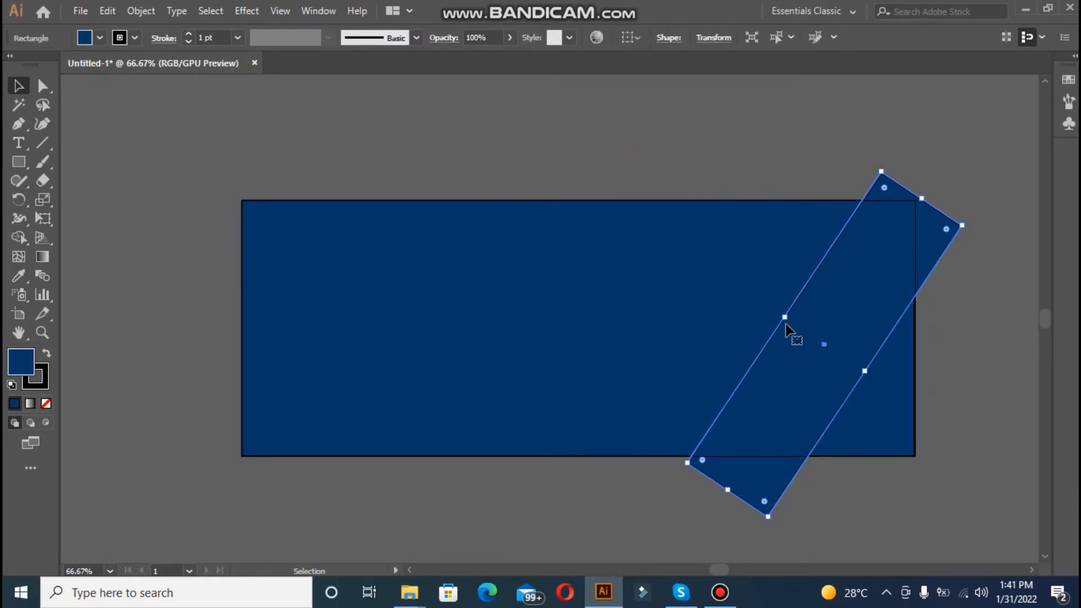
{"action": "left_click_drag", "start_coordinate": [783, 317], "coordinate": [779, 314]}
{"action": "left_click", "coordinate": [688, 154]}
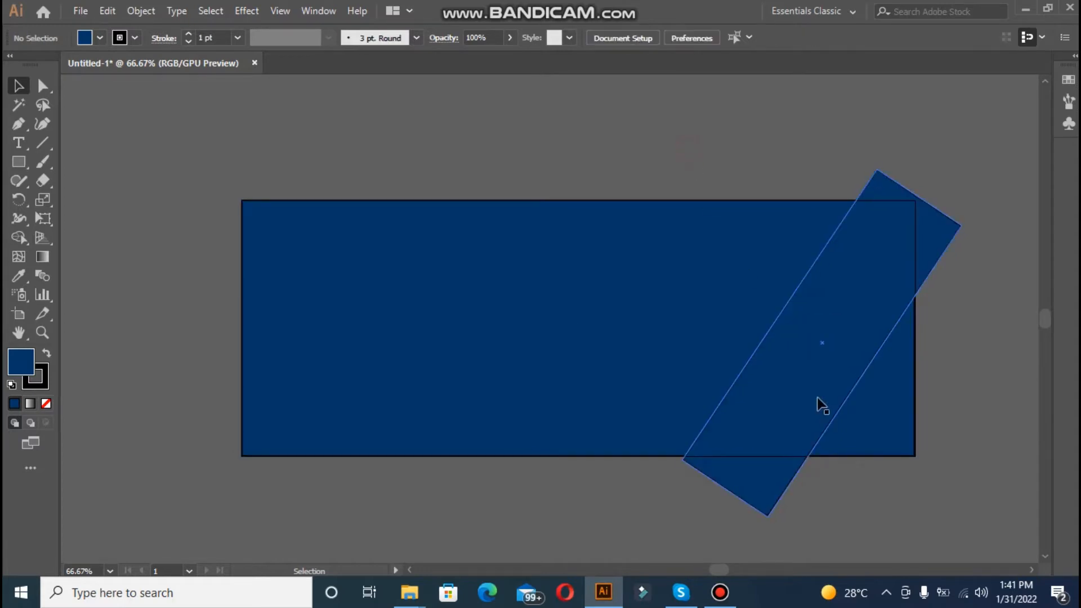
Lengthen the diagonal band at both its lower and upper ends, extending it farther beyond the background rectangle.
{"action": "left_click", "coordinate": [817, 399]}
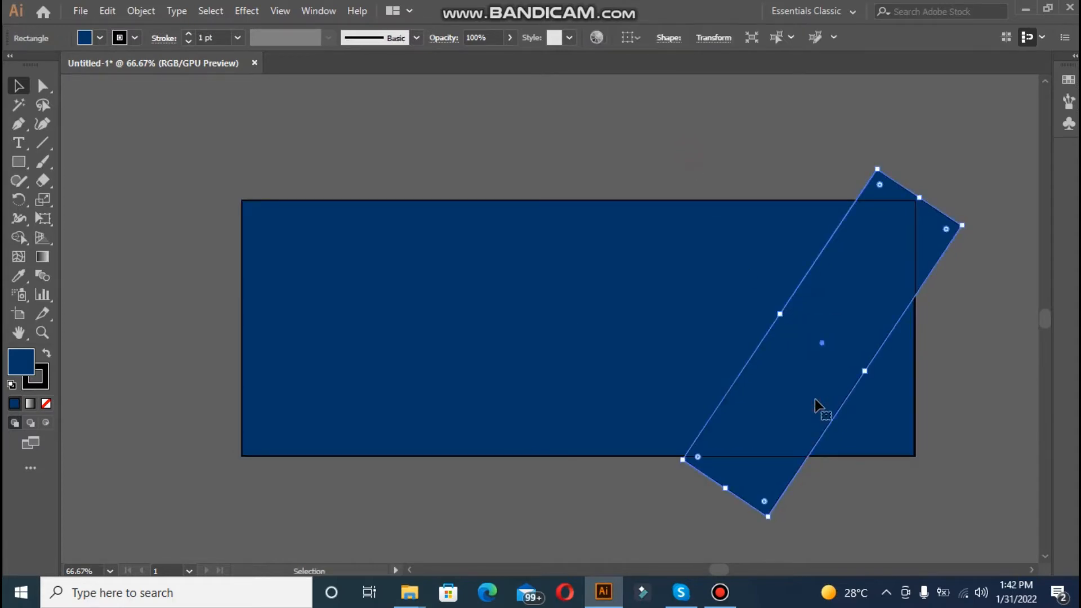
{"action": "left_click_drag", "start_coordinate": [726, 489], "coordinate": [710, 510]}
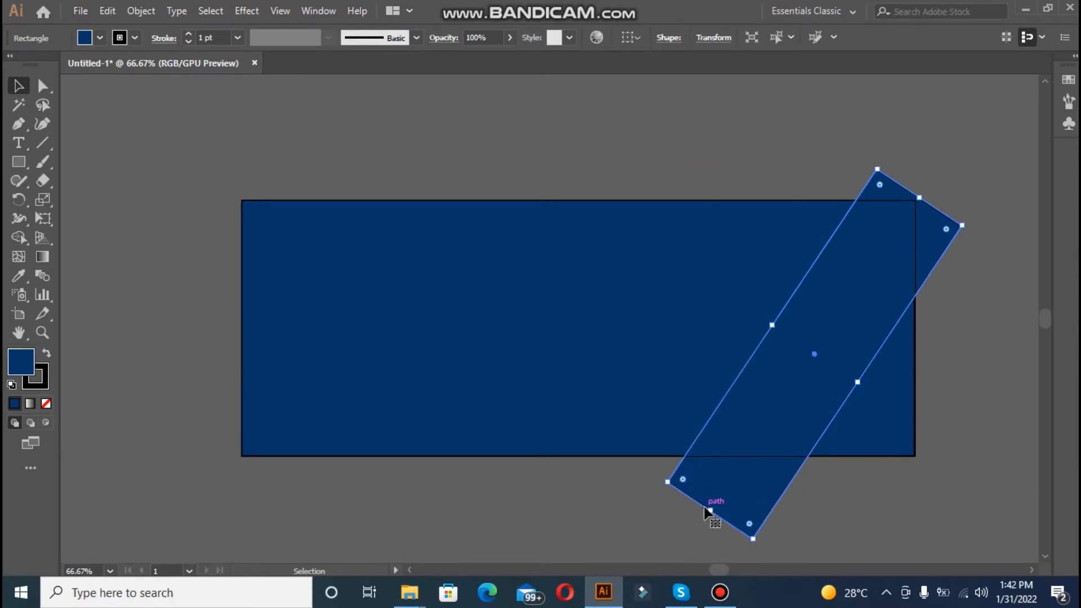
{"action": "left_click", "coordinate": [656, 176]}
{"action": "left_click", "coordinate": [883, 237]}
{"action": "left_click_drag", "start_coordinate": [920, 200], "coordinate": [930, 181]}
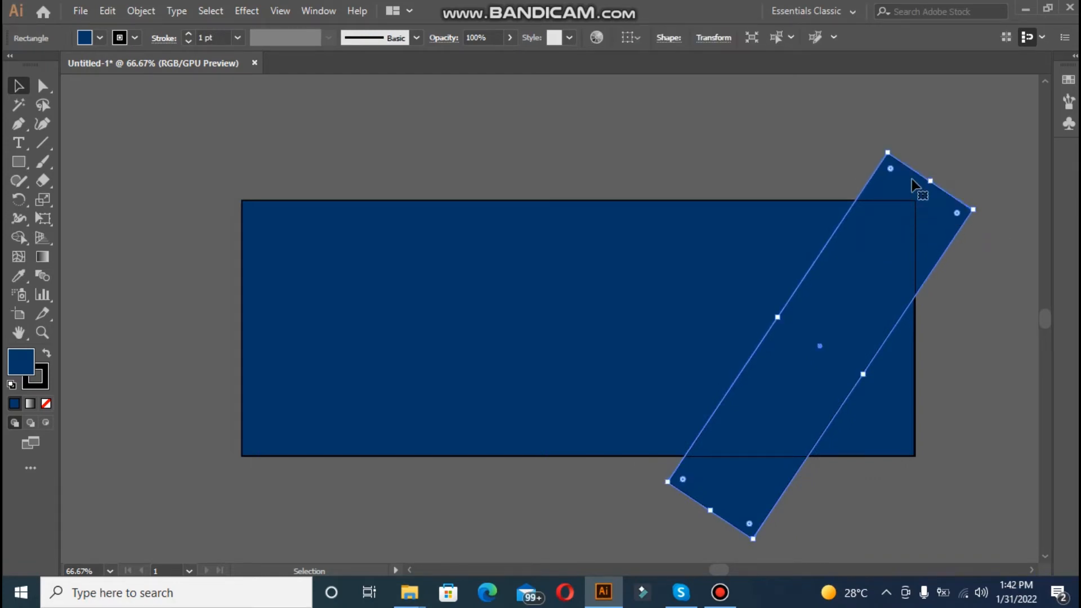
Remove the stroke from the diagonal band by setting it to none.
{"action": "left_click", "coordinate": [42, 387]}
{"action": "left_click", "coordinate": [47, 403]}
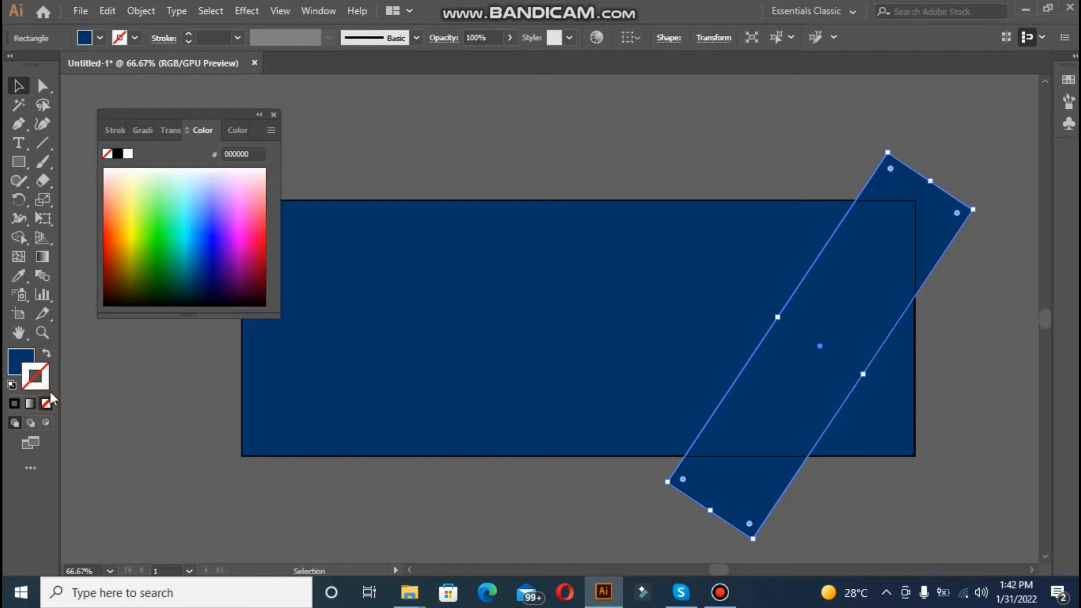
{"action": "left_click", "coordinate": [273, 115]}
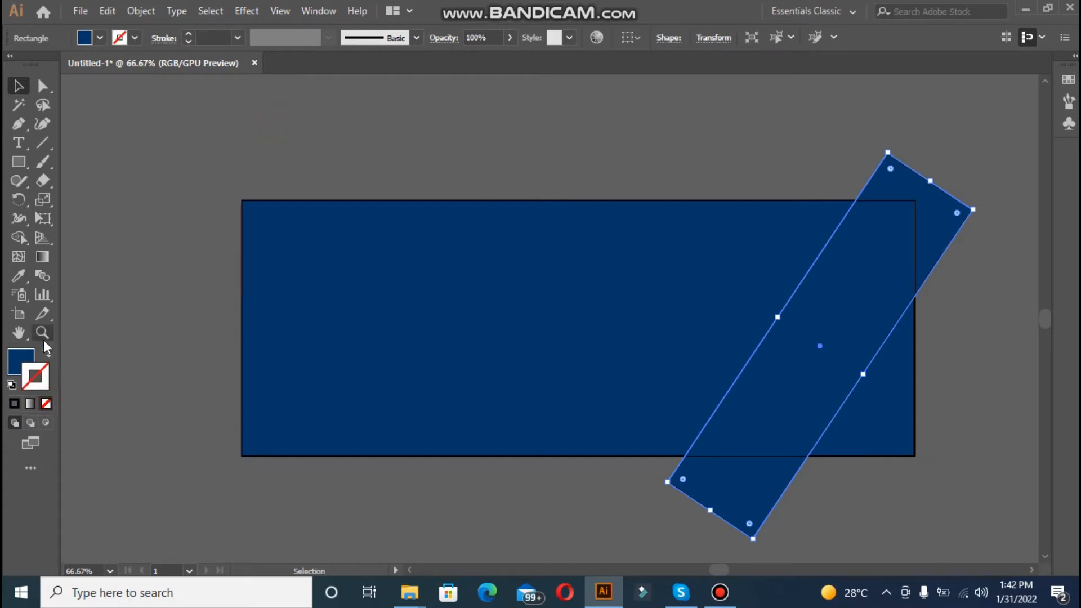
Fill the diagonal band with golden yellow, hex CE9F09.
{"action": "double_click", "coordinate": [29, 357]}
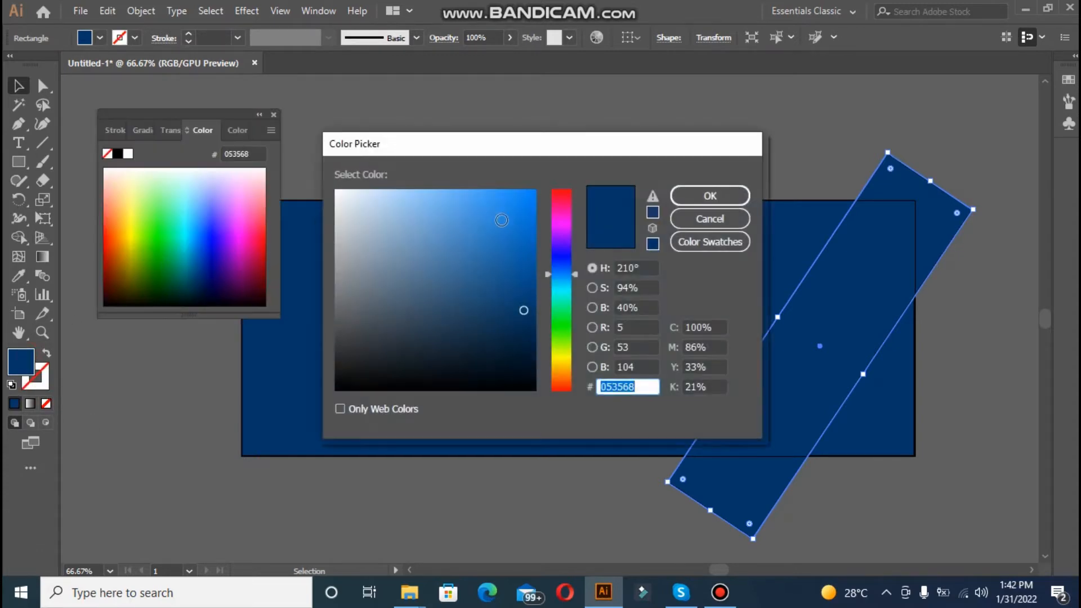
{"action": "left_click", "coordinate": [560, 366]}
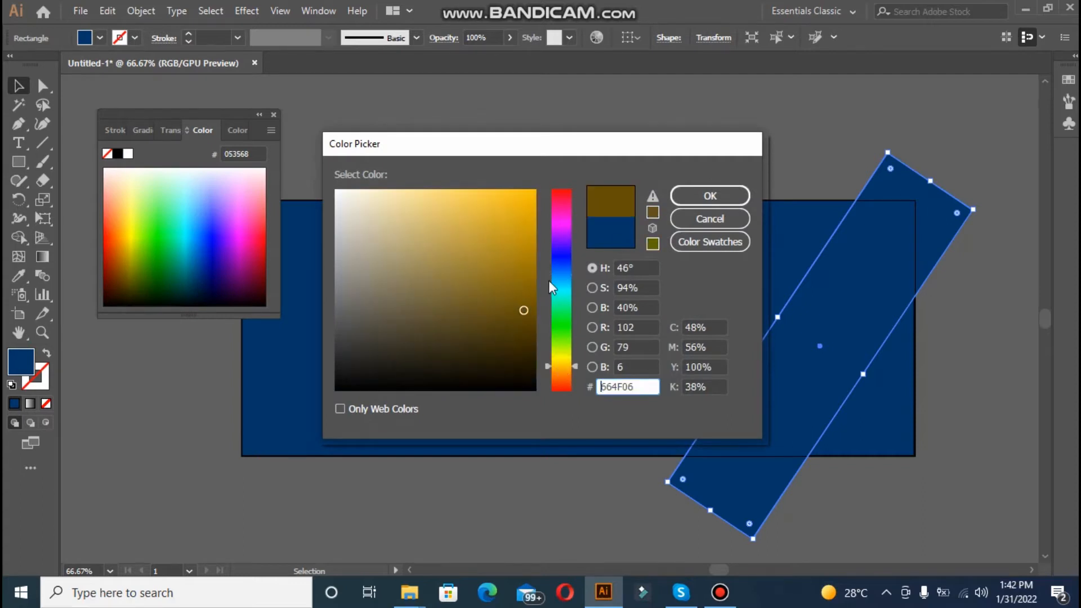
{"action": "left_click", "coordinate": [534, 238]}
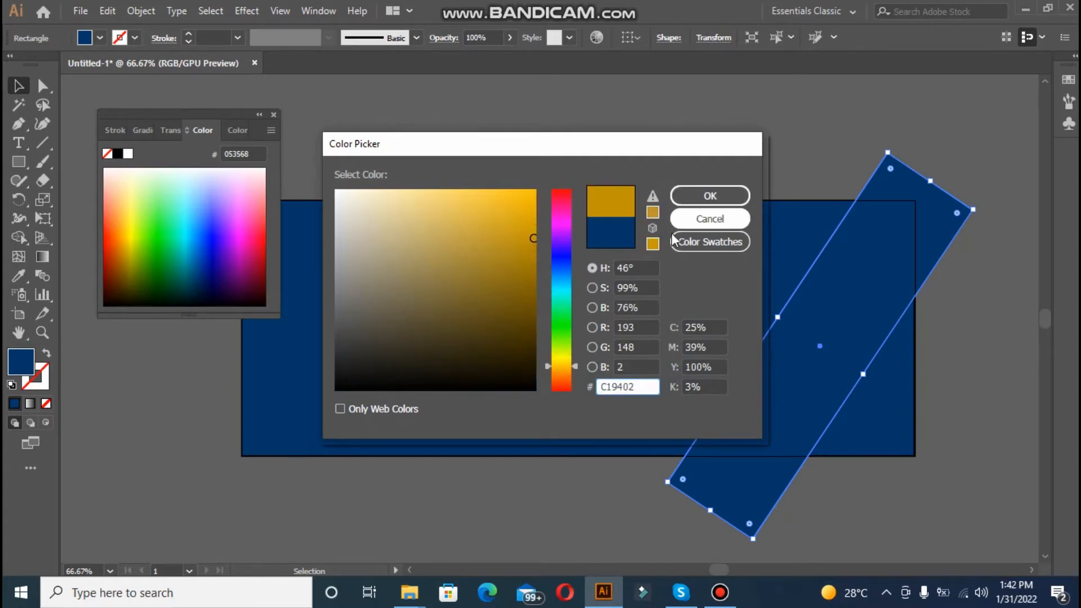
{"action": "left_click", "coordinate": [529, 226]}
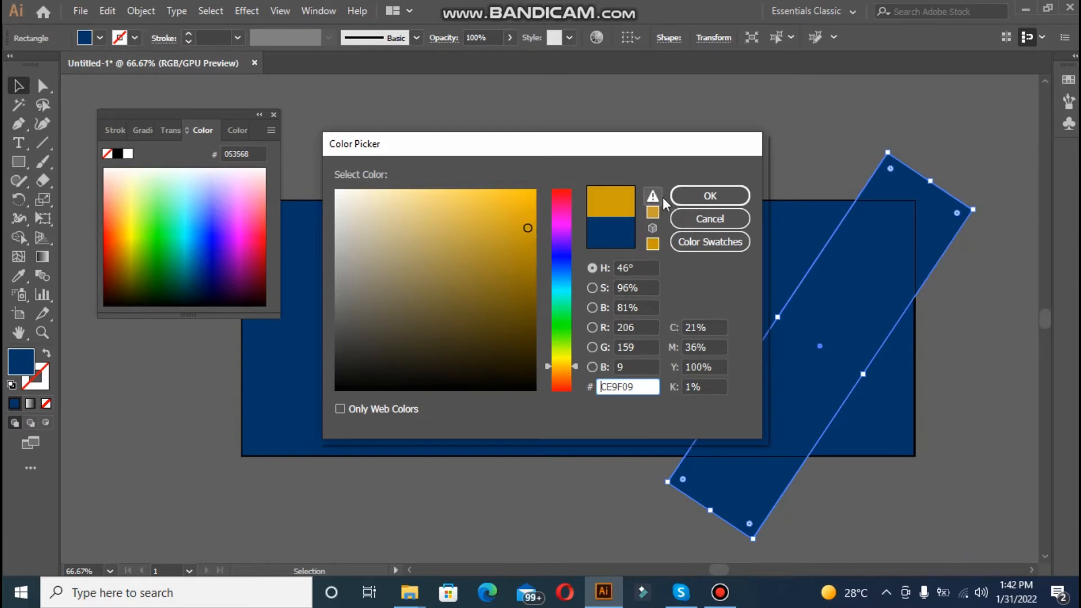
{"action": "left_click", "coordinate": [710, 196]}
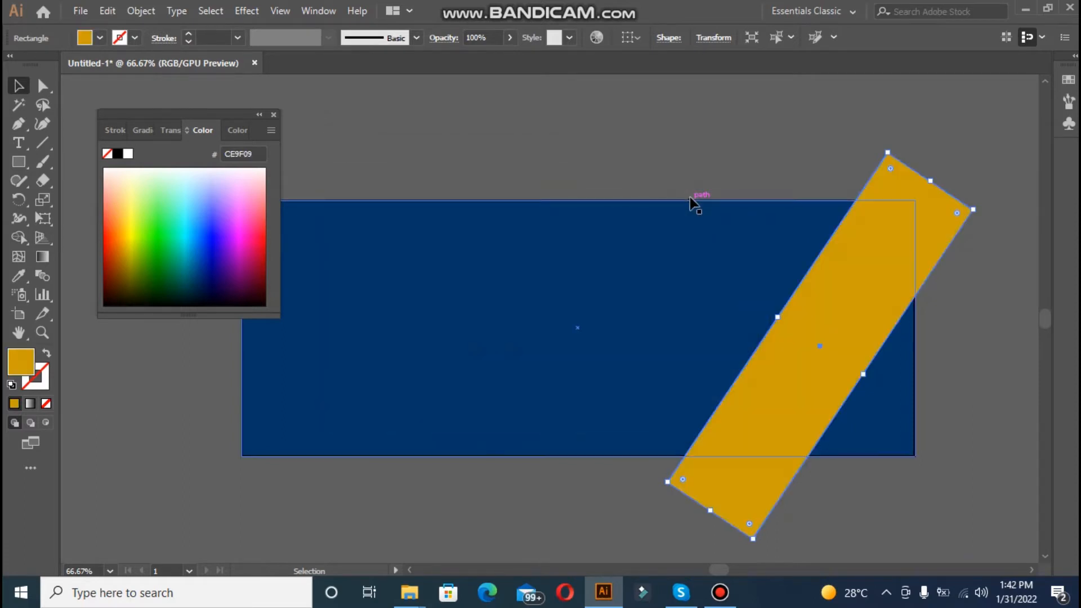
{"action": "left_click", "coordinate": [273, 116]}
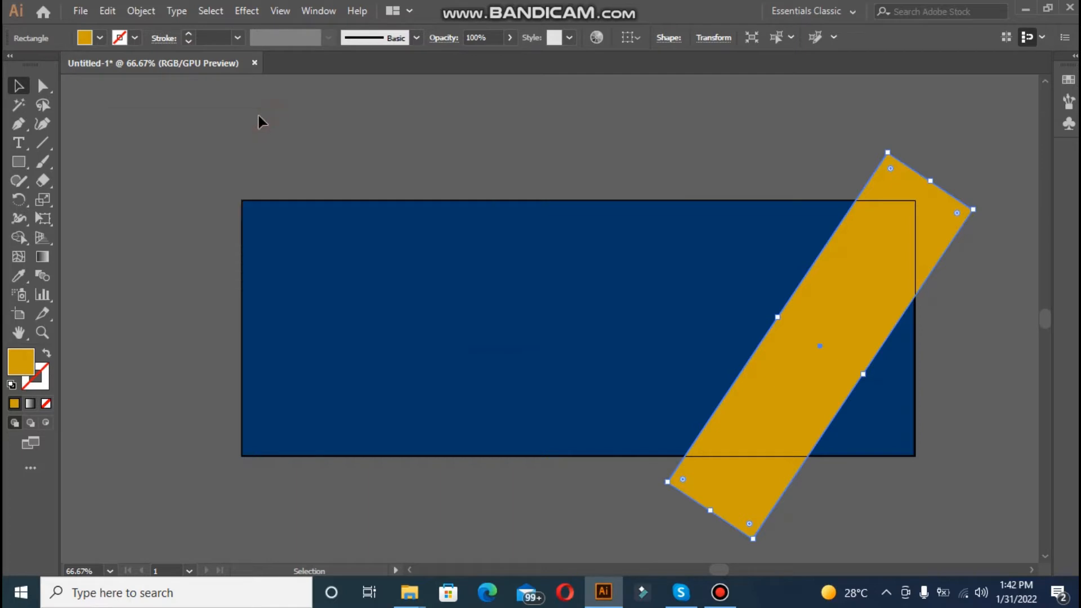
Draw a hexagon with the Polygon tool over the background's upper edge, beside the diagonal band.
{"action": "right_click", "coordinate": [14, 158]}
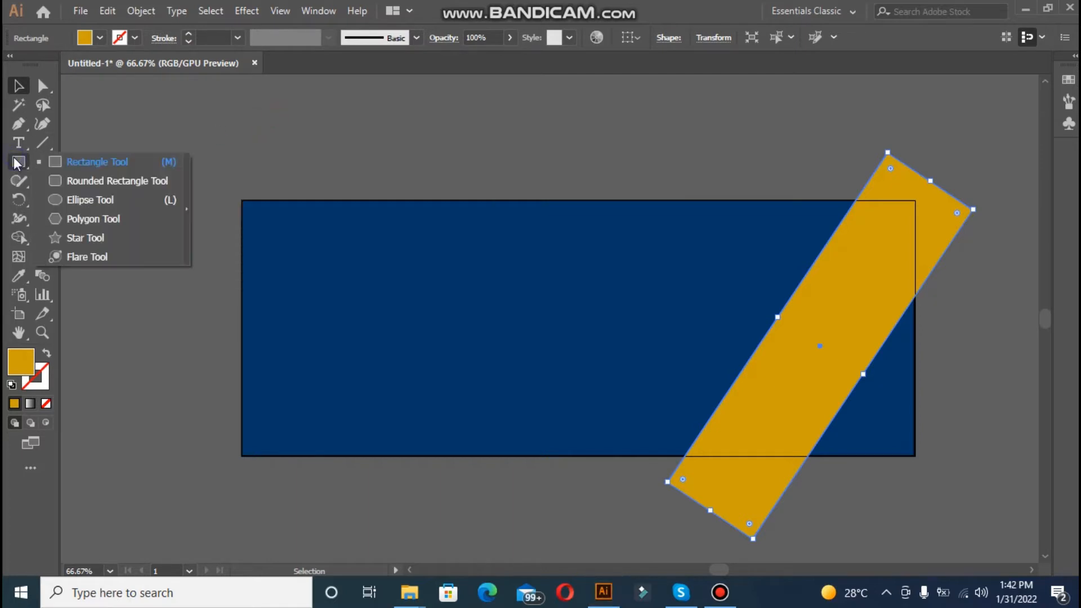
{"action": "left_click", "coordinate": [60, 216]}
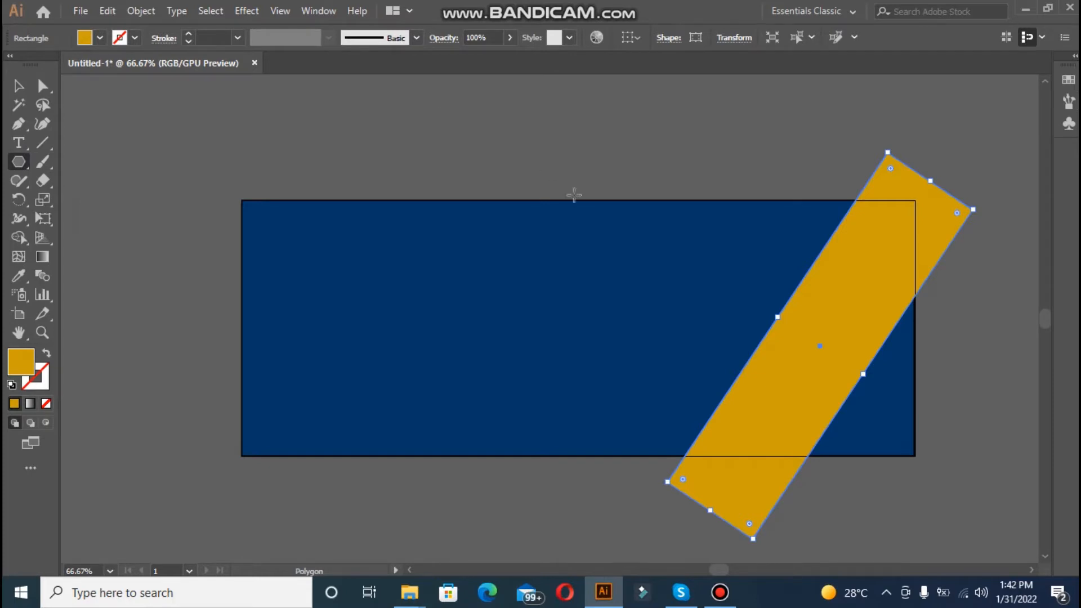
{"action": "left_click", "coordinate": [22, 86]}
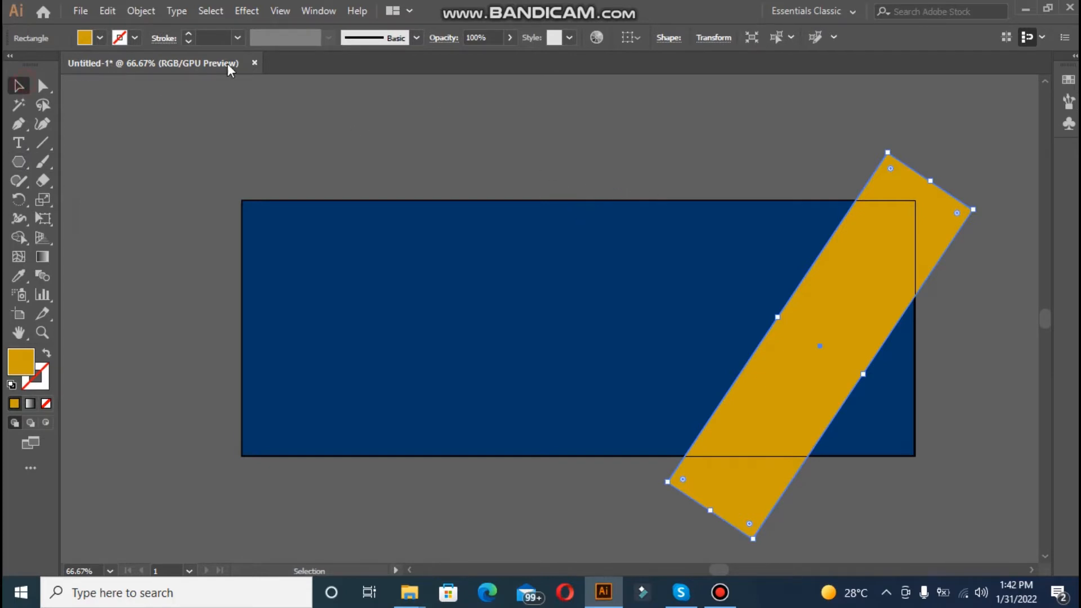
{"action": "left_click", "coordinate": [695, 246], "text": "shift"}
{"action": "left_click", "coordinate": [18, 162]}
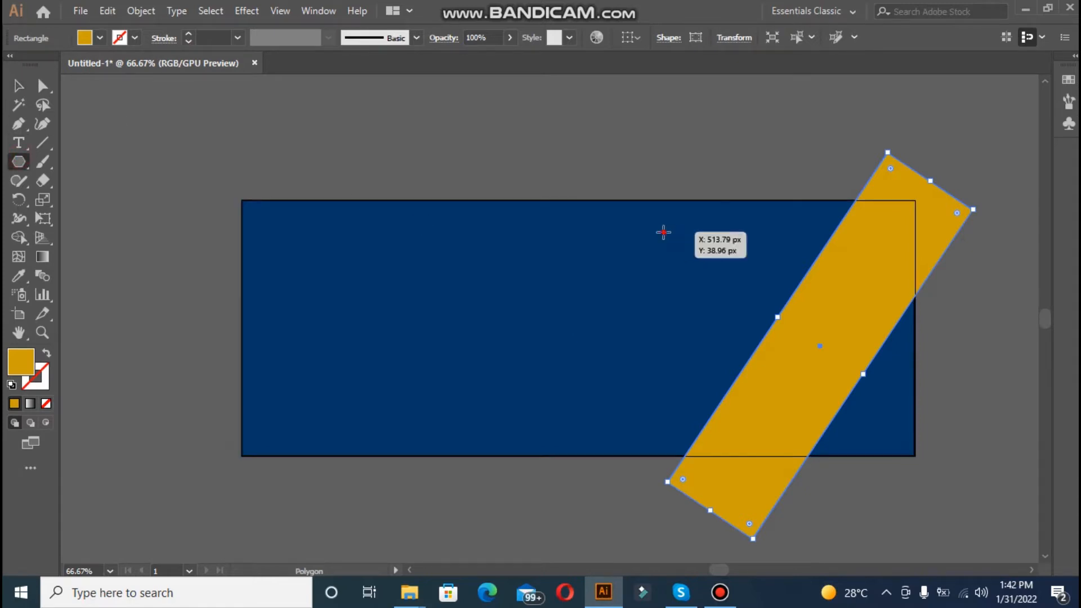
{"action": "left_click_drag", "start_coordinate": [663, 232], "coordinate": [741, 309]}
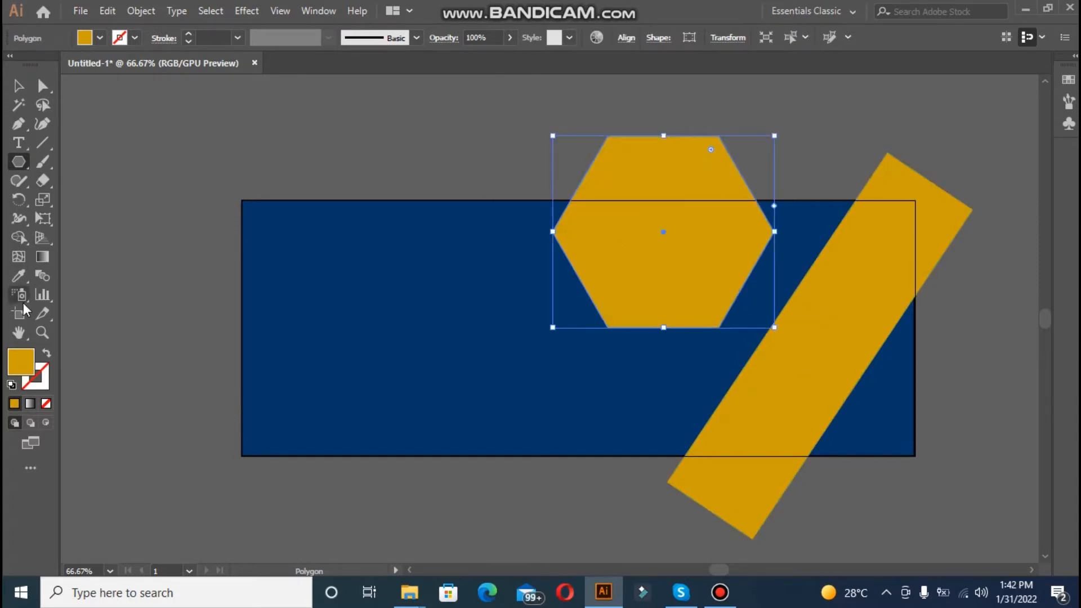
Give the hexagon no fill and a near-white stroke of 2 pt.
{"action": "left_click", "coordinate": [46, 404]}
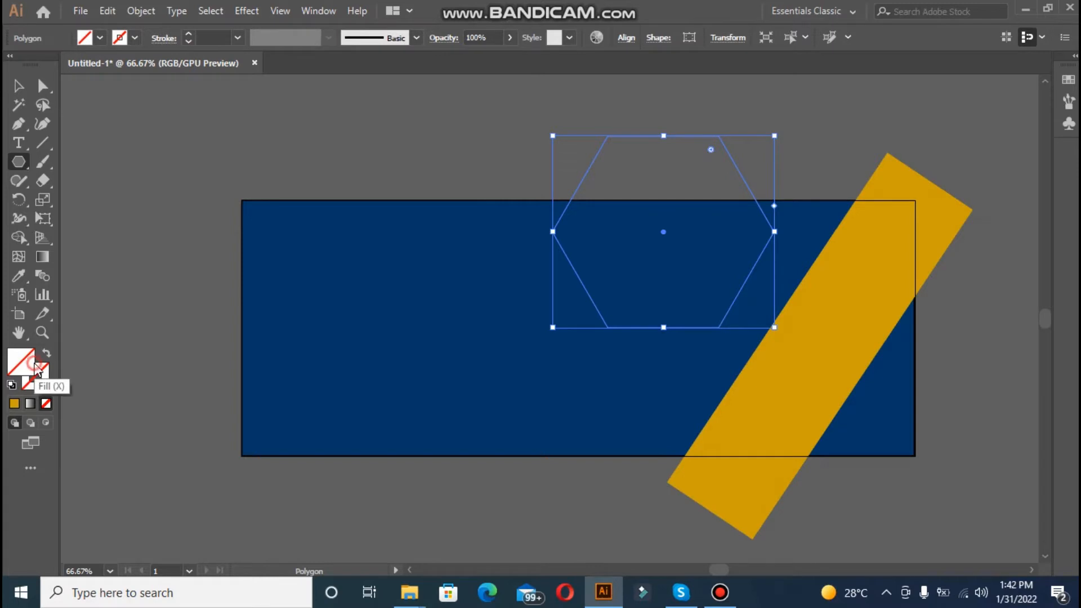
{"action": "double_click", "coordinate": [35, 365]}
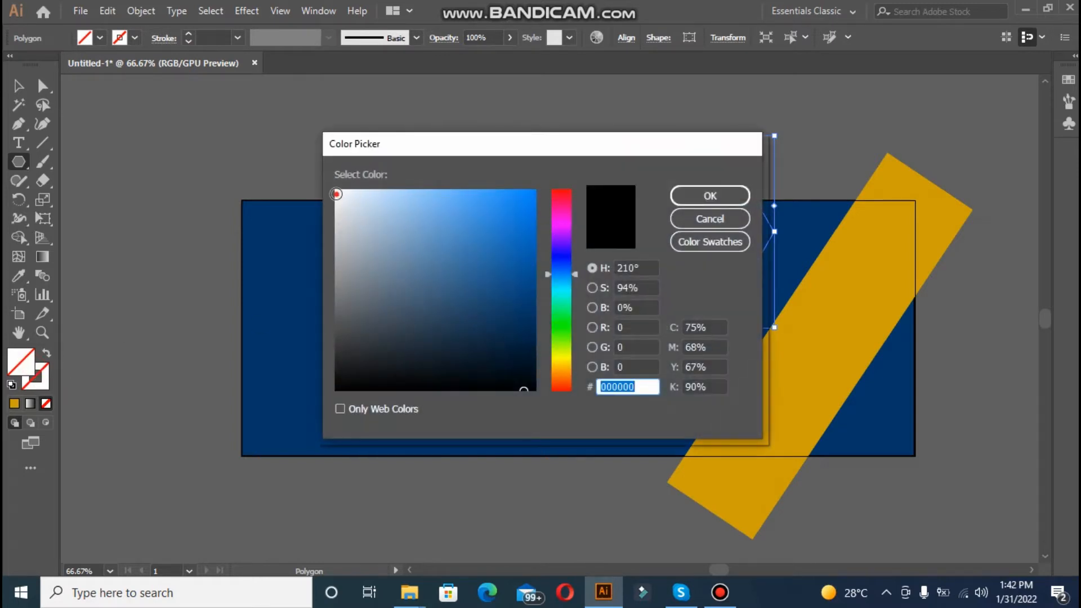
{"action": "left_click", "coordinate": [336, 195]}
{"action": "left_click", "coordinate": [690, 194]}
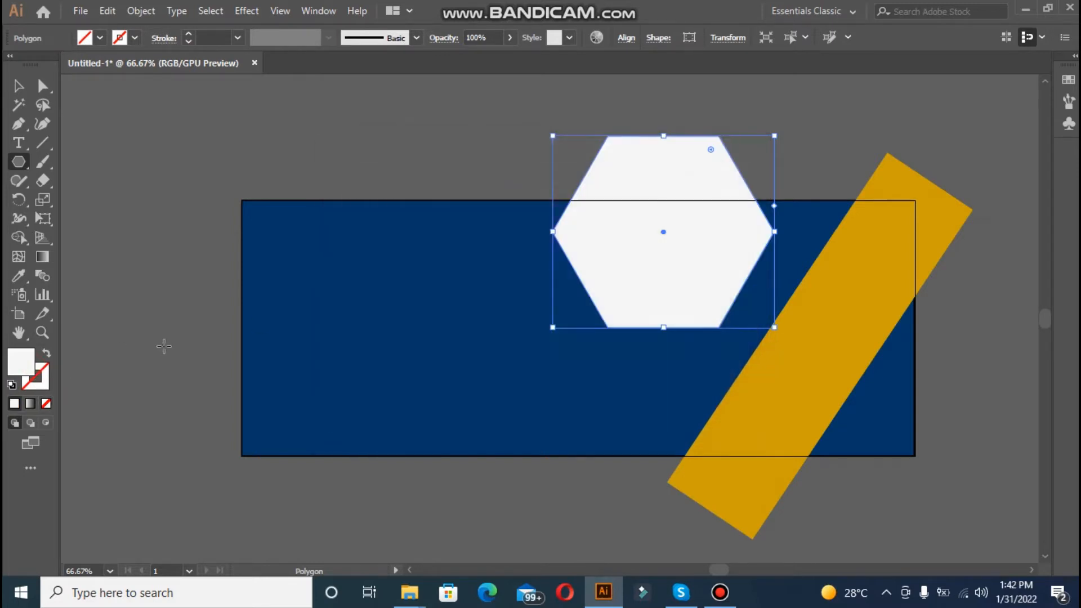
{"action": "left_click", "coordinate": [47, 355]}
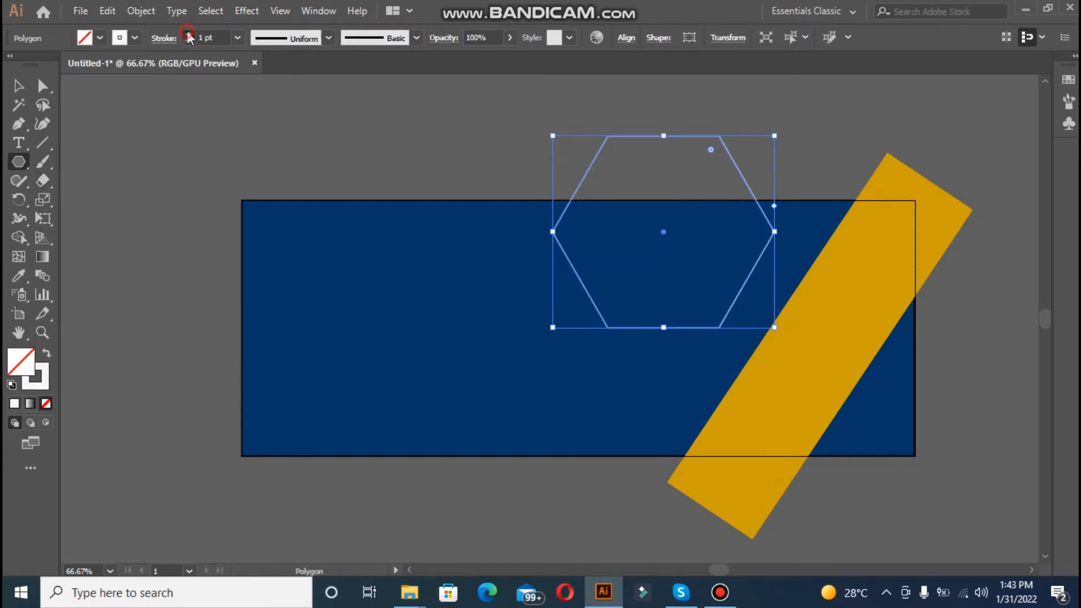
{"action": "left_click", "coordinate": [188, 35]}
Move the hexagon outline down and to the right so it sits inside the background and overlaps the diagonal band.
{"action": "left_click", "coordinate": [18, 85]}
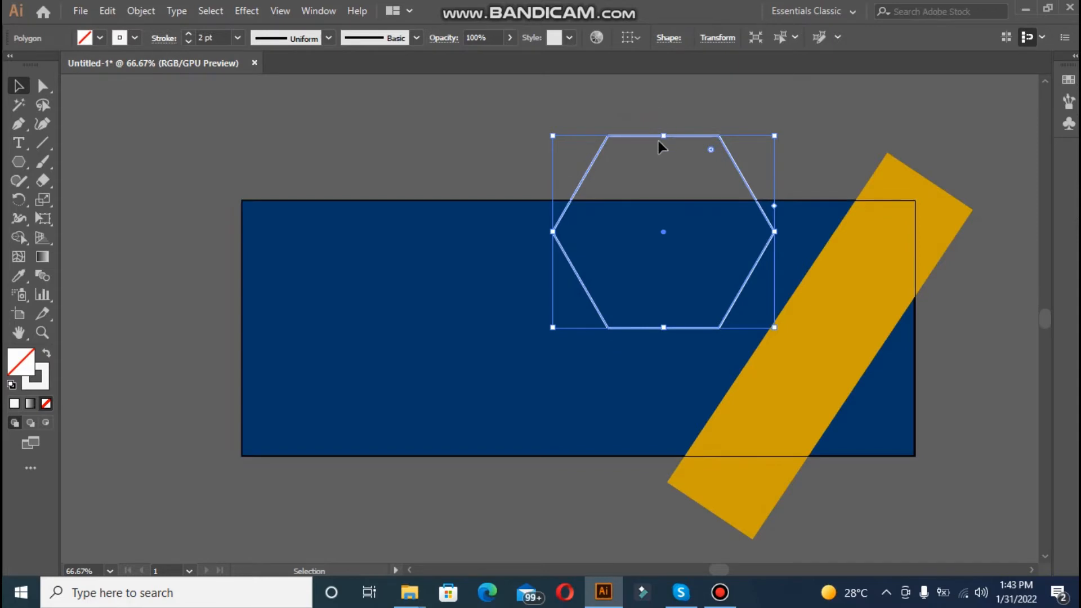
{"action": "left_click_drag", "start_coordinate": [653, 140], "coordinate": [709, 258]}
{"action": "left_click", "coordinate": [549, 112]}
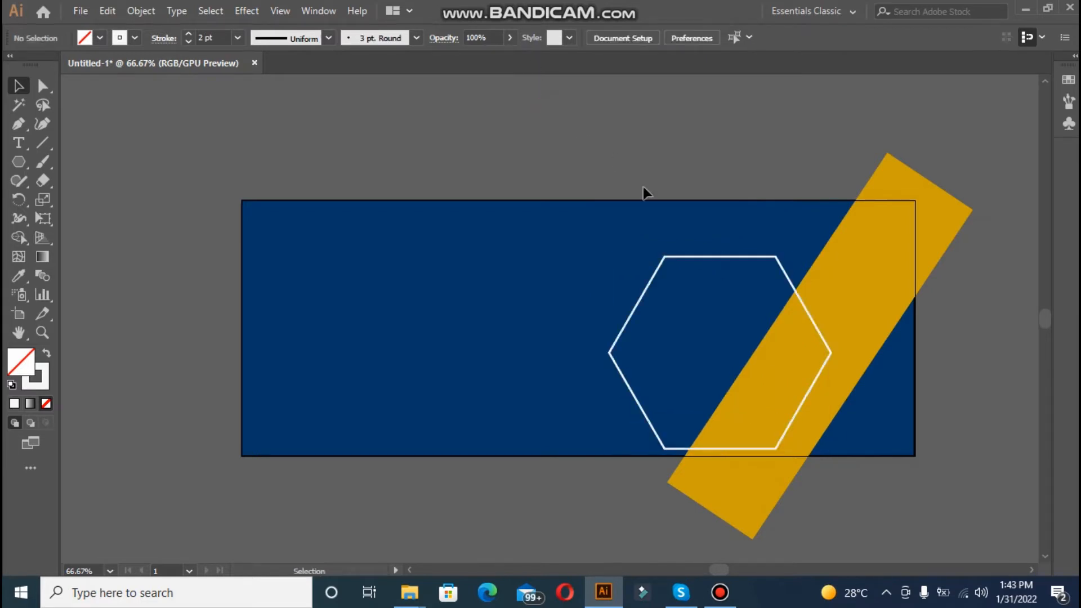
Shrink the hexagon proportionally from its left corner, keeping its right corner in place on the band.
{"action": "left_click", "coordinate": [709, 258]}
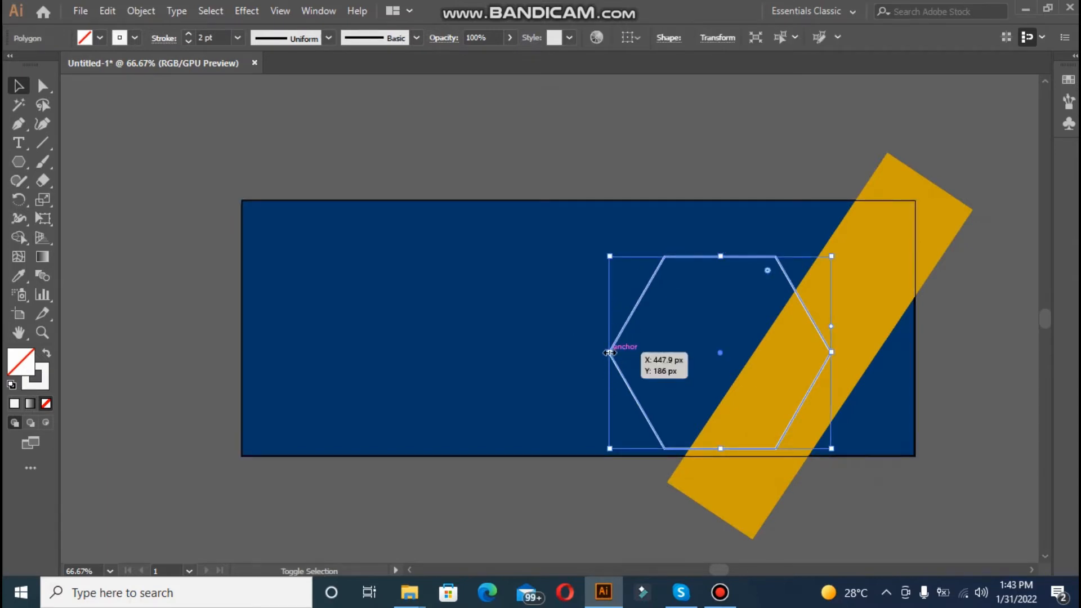
{"action": "left_click_drag", "start_coordinate": [610, 352], "coordinate": [656, 354]}
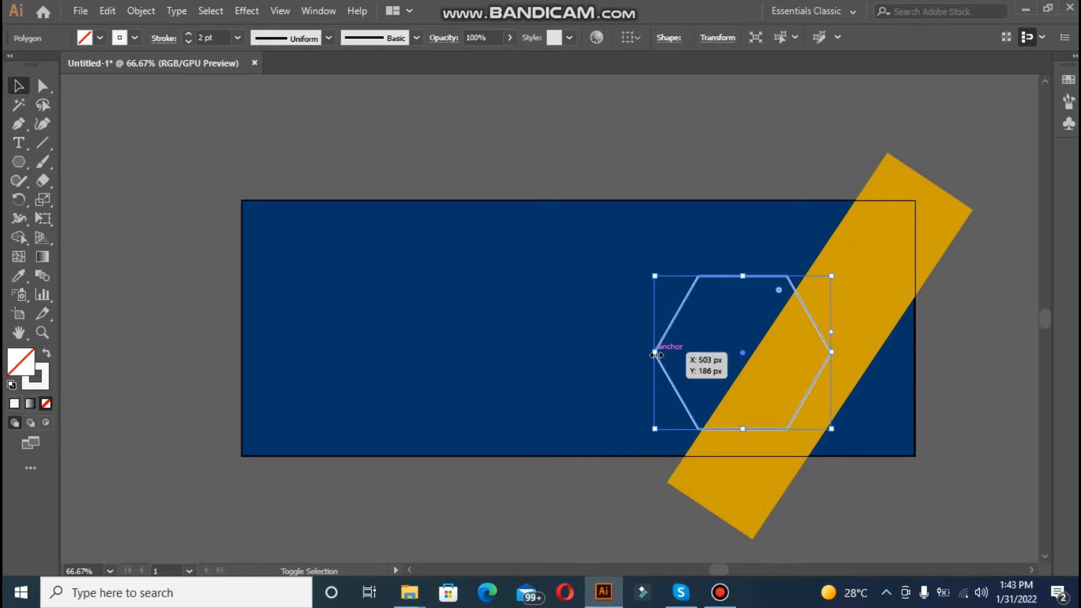
{"action": "left_click", "coordinate": [621, 149]}
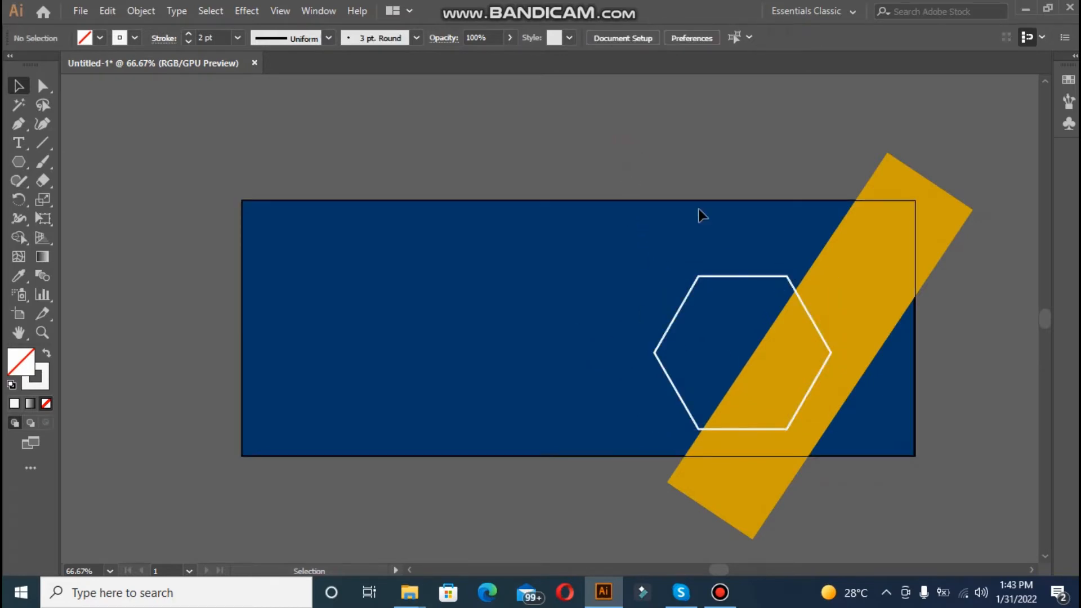
Enlarge the hexagon slightly and proportionally from its upper edge, keeping its lower edge in place.
{"action": "left_click", "coordinate": [761, 278]}
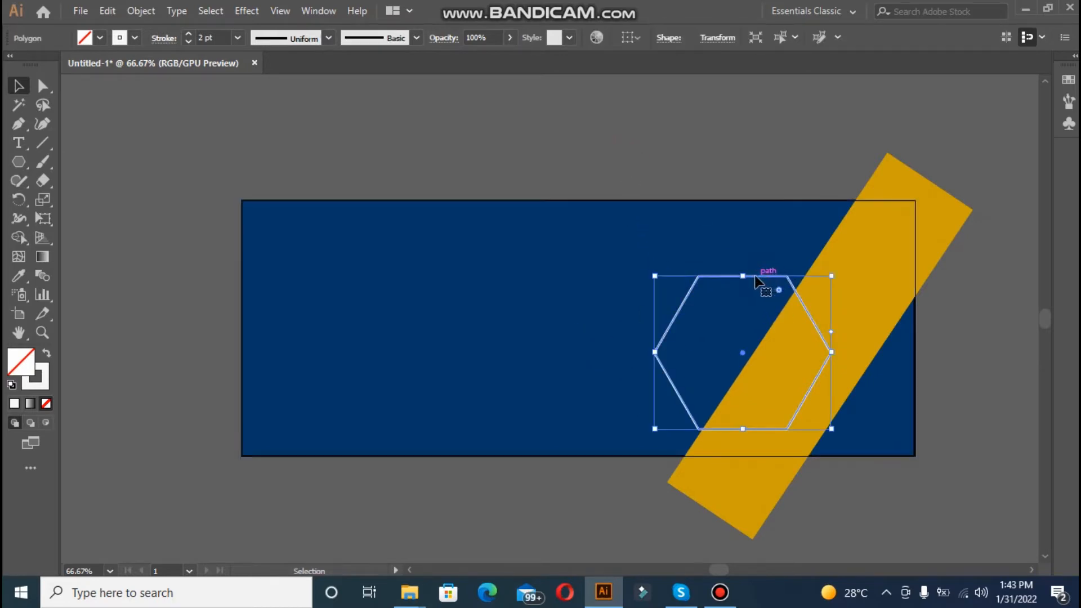
{"action": "left_click_drag", "start_coordinate": [742, 276], "coordinate": [742, 259]}
{"action": "left_click", "coordinate": [642, 175]}
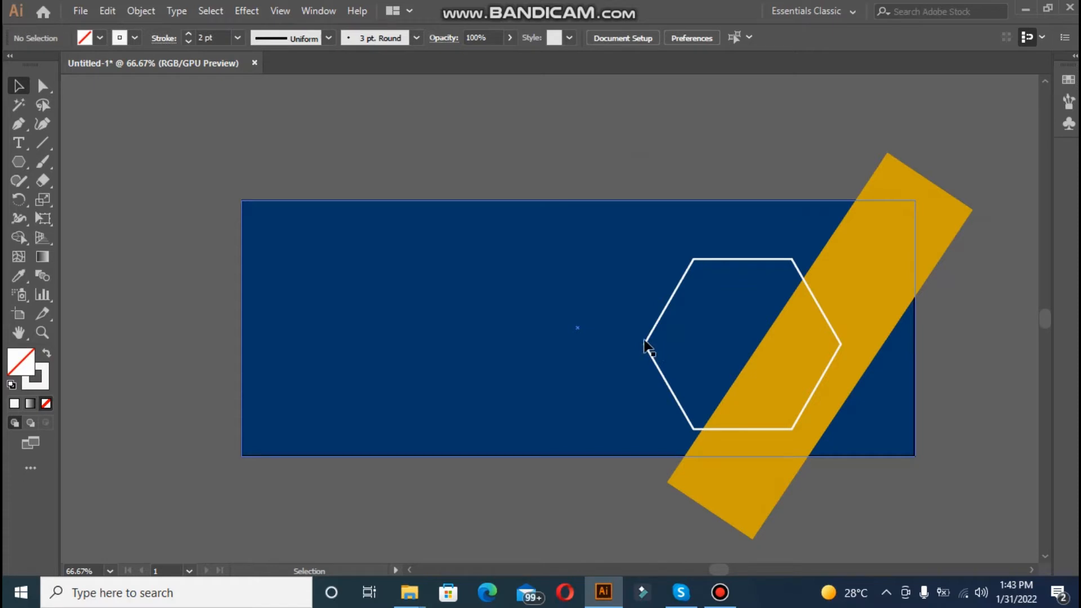
Open the Unsplash JPG photo from the Downloads folder as a separate document.
{"action": "left_click", "coordinate": [79, 15]}
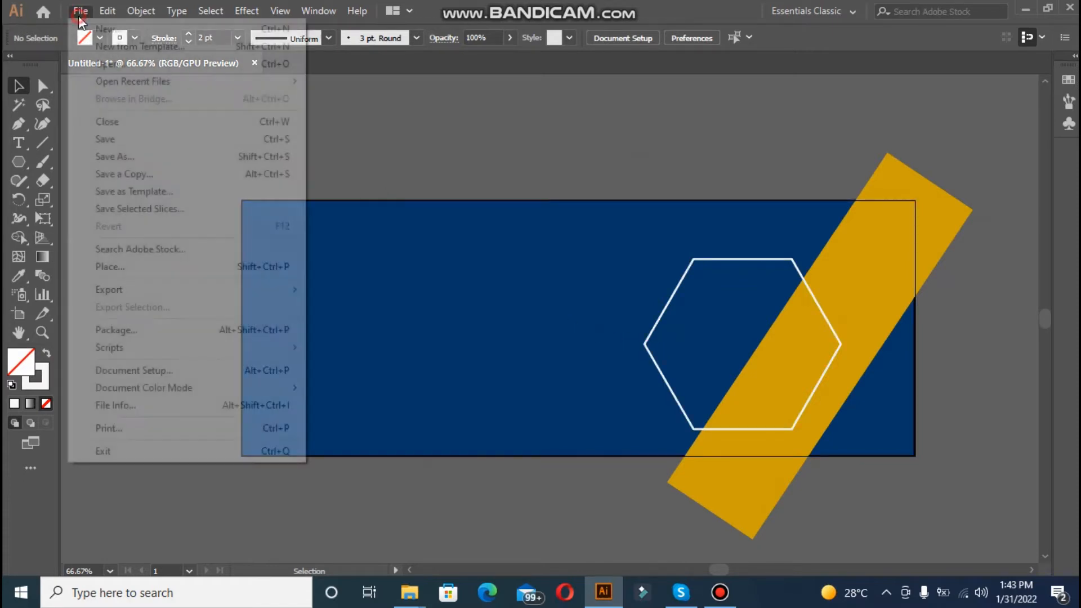
{"action": "left_click", "coordinate": [89, 63]}
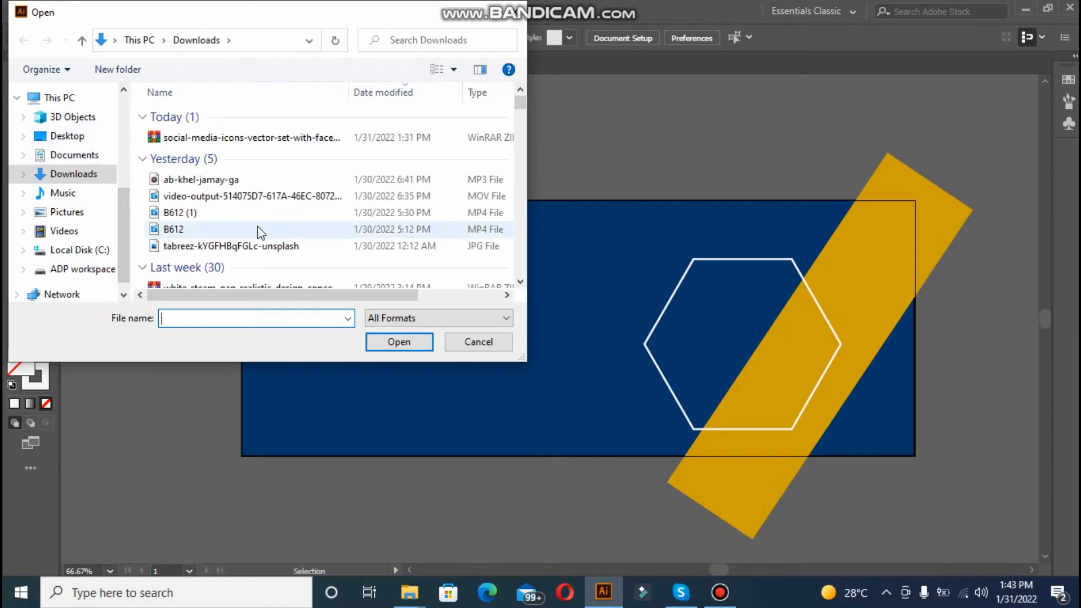
{"action": "left_click", "coordinate": [273, 248]}
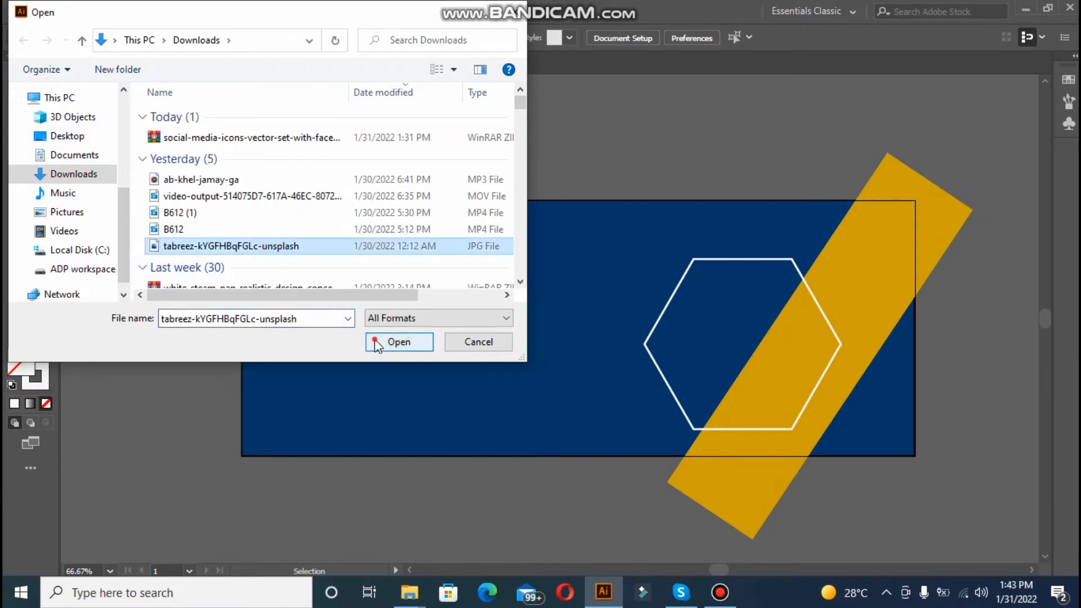
{"action": "left_click", "coordinate": [371, 342]}
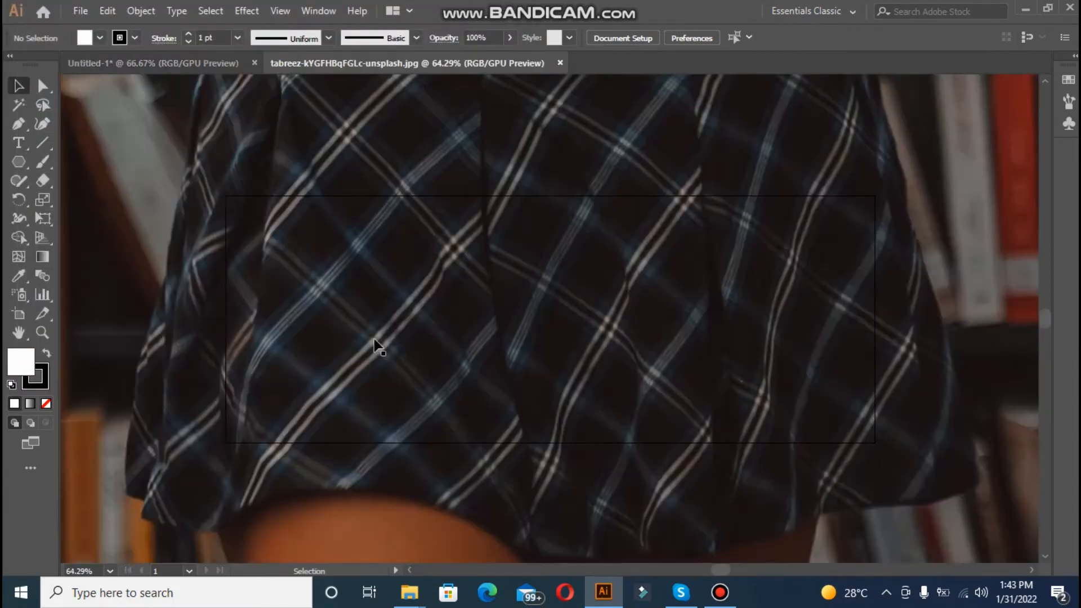
Copy the entire library photo and paste it into the Untitled-1 banner document.
{"action": "key", "text": "ctrl+minus"}
{"action": "key", "text": "ctrl+minus"}
{"action": "key", "text": "ctrl+minus"}
{"action": "key", "text": "ctrl+minus"}
{"action": "key", "text": "ctrl+minus"}
{"action": "key", "text": "ctrl+minus"}
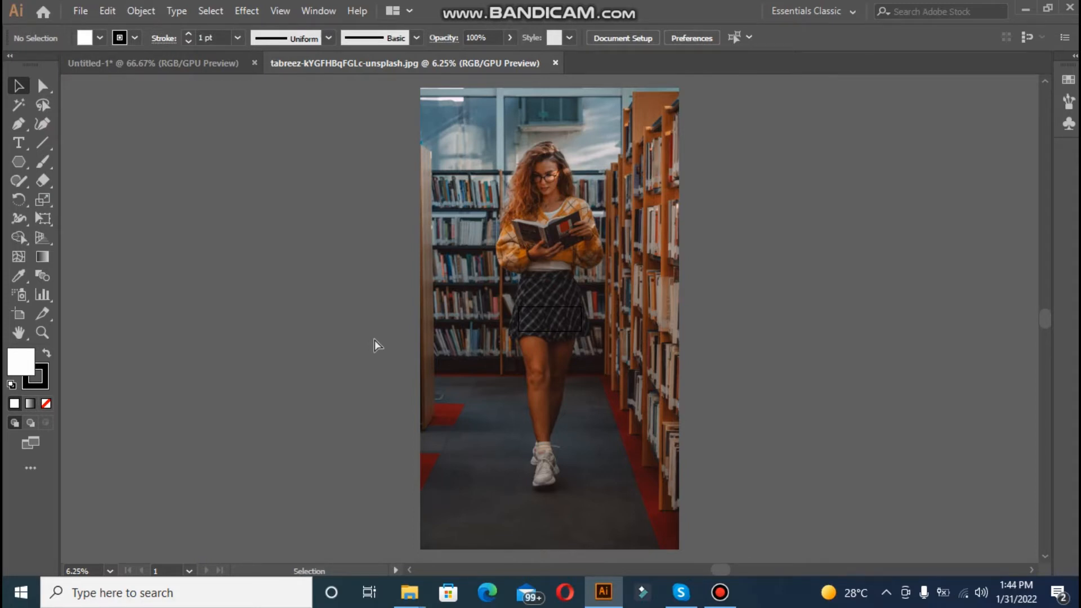
{"action": "key", "text": "ctrl+a"}
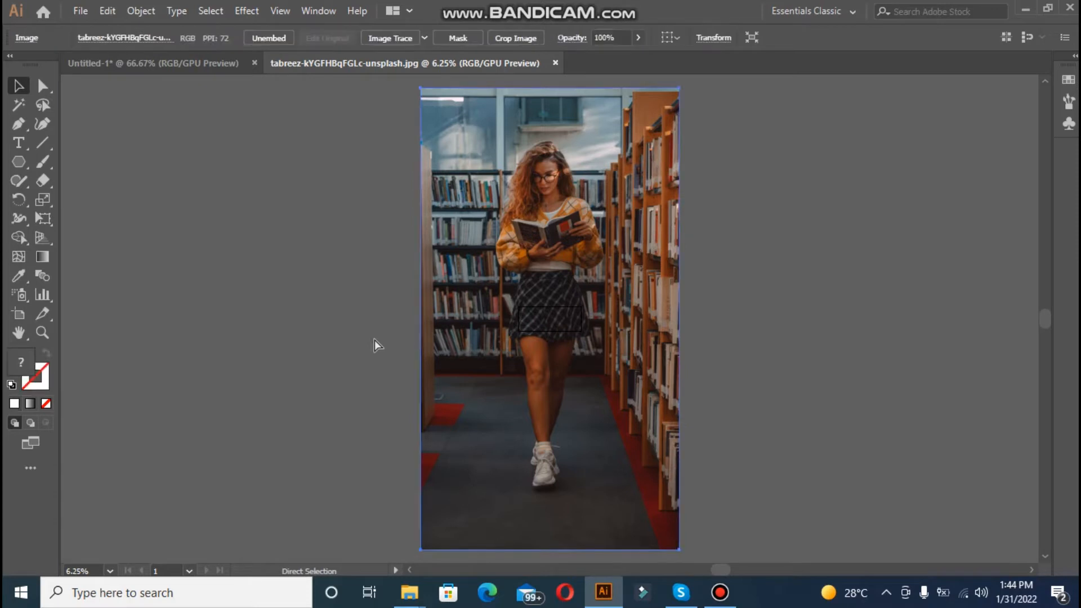
{"action": "key", "text": "v"}
{"action": "left_click", "coordinate": [157, 65]}
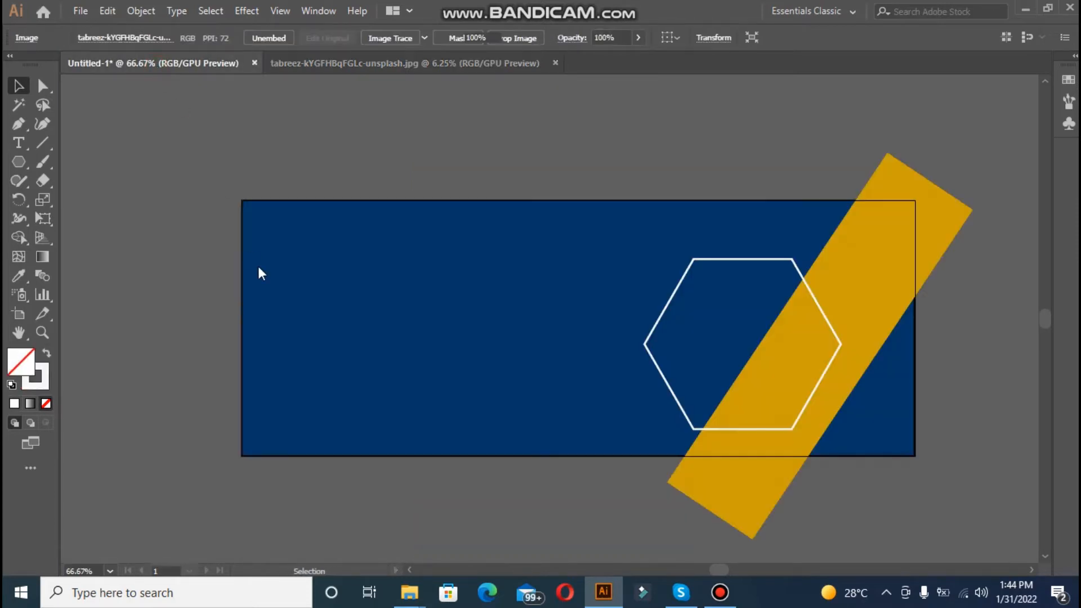
{"action": "key", "text": "ctrl+v"}
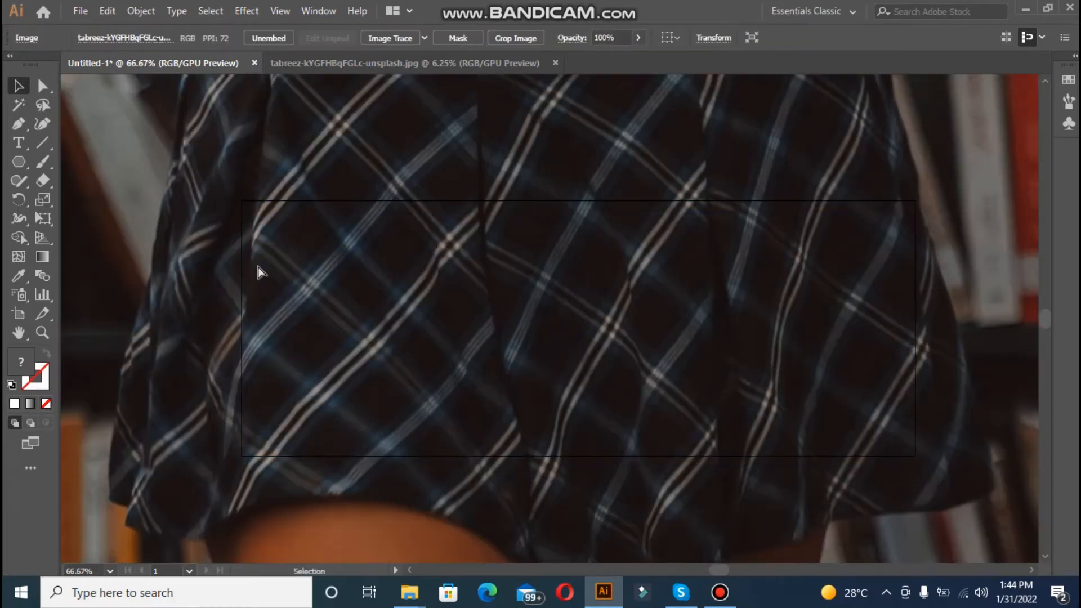
Scale the pasted photo down proportionally from its upper-left corner to about a third of its size, clear of the banner.
{"action": "key", "text": "ctrl+minus"}
{"action": "key", "text": "ctrl+minus"}
{"action": "key", "text": "ctrl+minus"}
{"action": "key", "text": "ctrl+minus"}
{"action": "key", "text": "ctrl+minus"}
{"action": "key", "text": "ctrl+minus"}
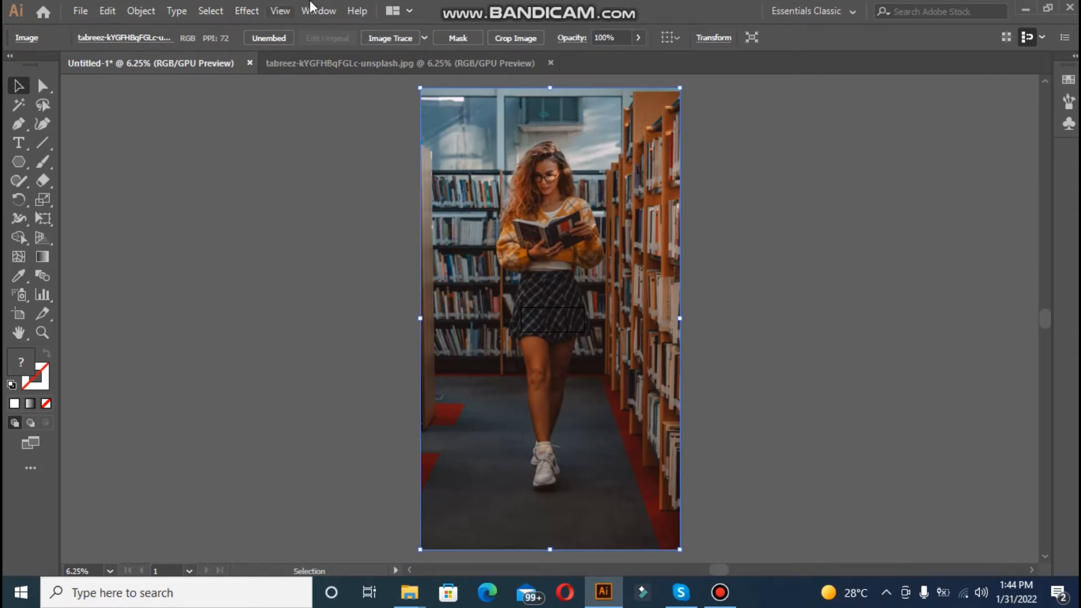
{"action": "left_click_drag", "start_coordinate": [421, 89], "coordinate": [598, 404]}
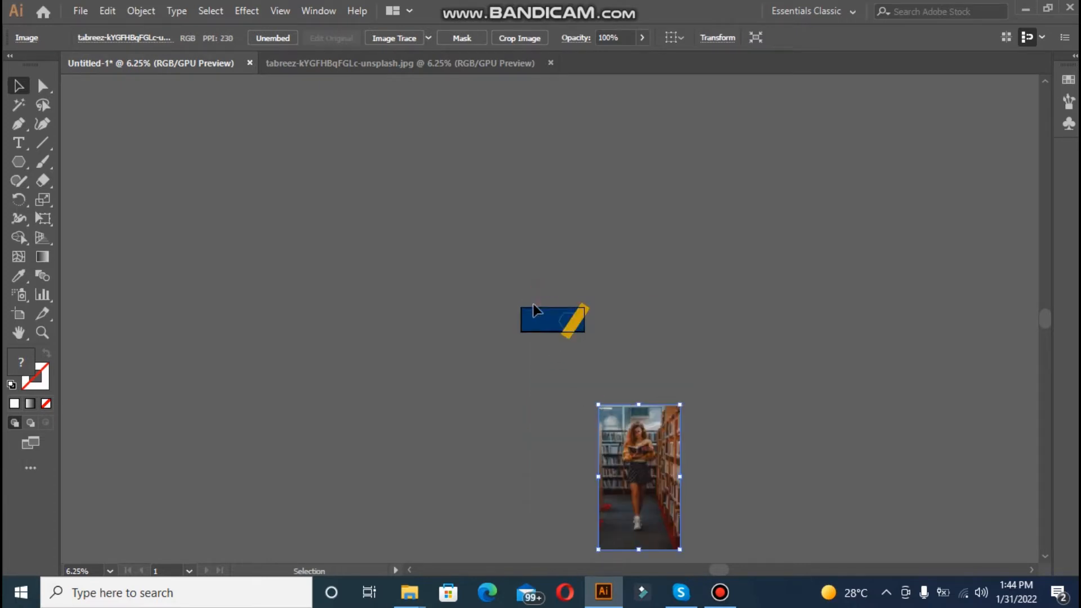
Move the photo up so it stands directly beside the banner's right end.
{"action": "left_click", "coordinate": [529, 322]}
{"action": "key", "text": "ctrl+equal"}
{"action": "key", "text": "ctrl+equal"}
{"action": "key", "text": "ctrl+equal"}
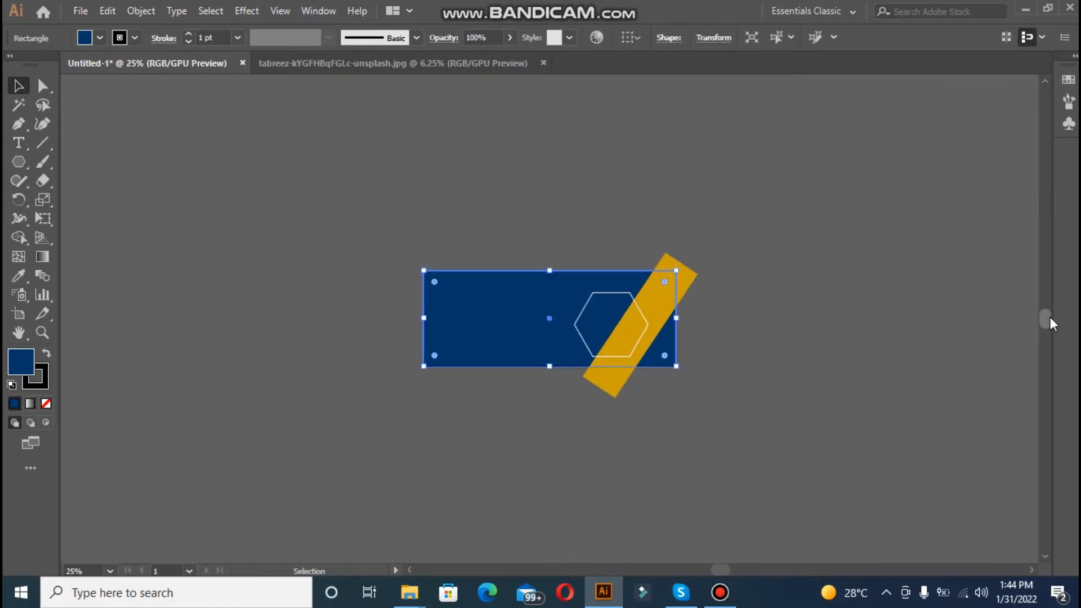
{"action": "left_click_drag", "start_coordinate": [1050, 322], "coordinate": [1052, 329]}
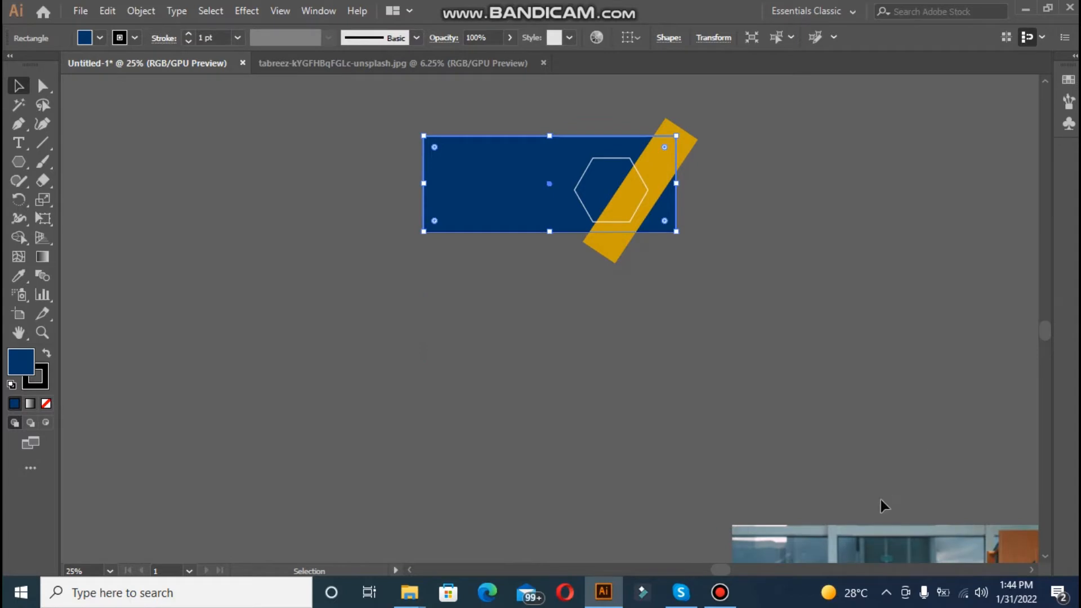
{"action": "left_click_drag", "start_coordinate": [872, 536], "coordinate": [865, 162]}
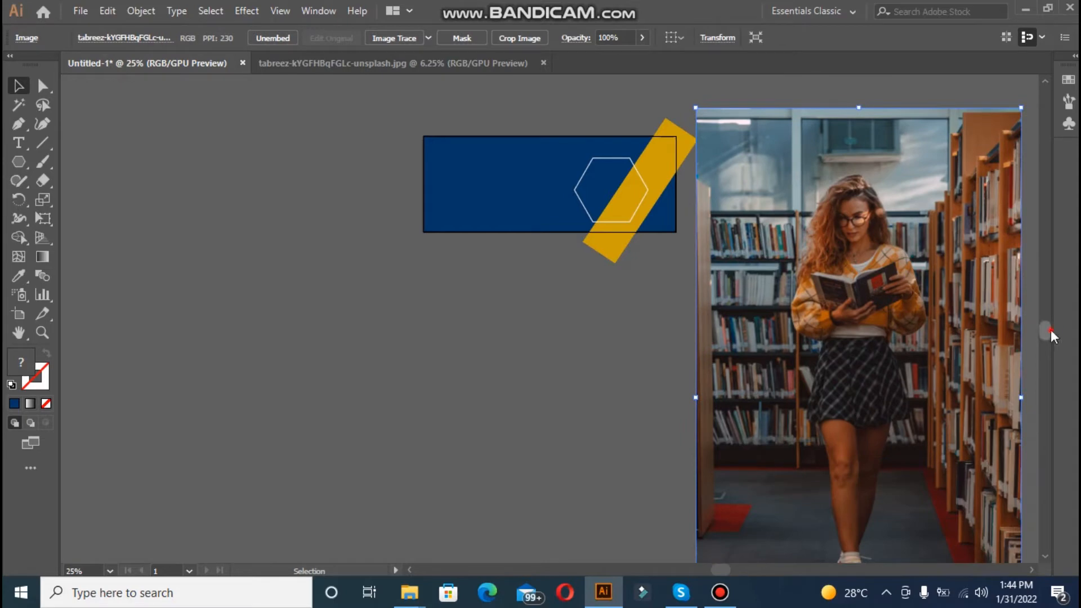
Move the library photo from beside the banner onto the blue background rectangle.
{"action": "left_click_drag", "start_coordinate": [1049, 330], "coordinate": [1046, 308]}
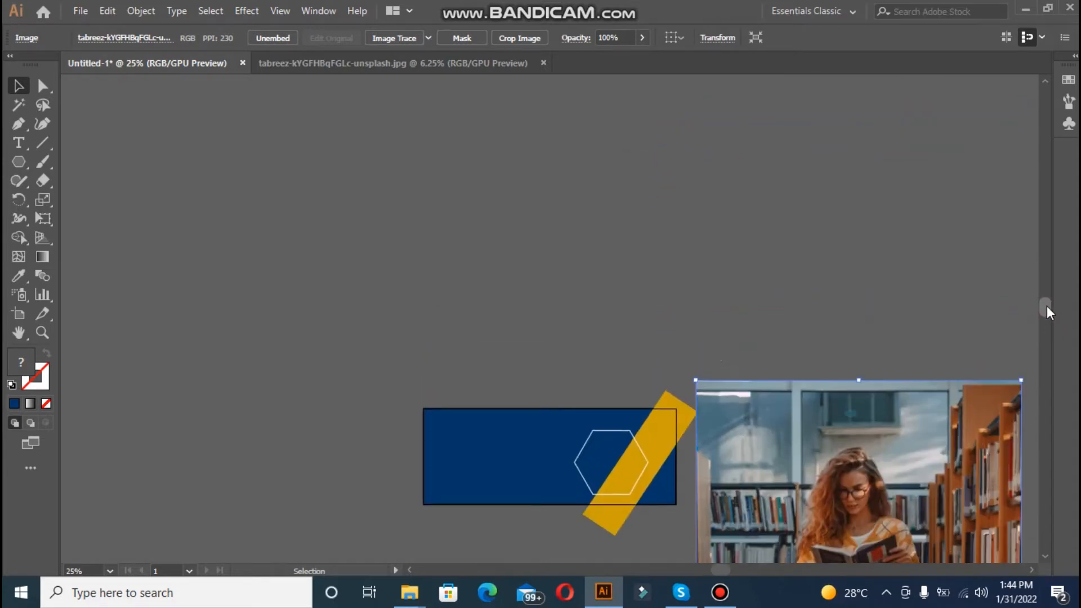
{"action": "left_click", "coordinate": [542, 445]}
{"action": "key", "text": "ctrl+="}
{"action": "key", "text": "ctrl+="}
{"action": "key", "text": "ctrl+="}
{"action": "key", "text": "ctrl+="}
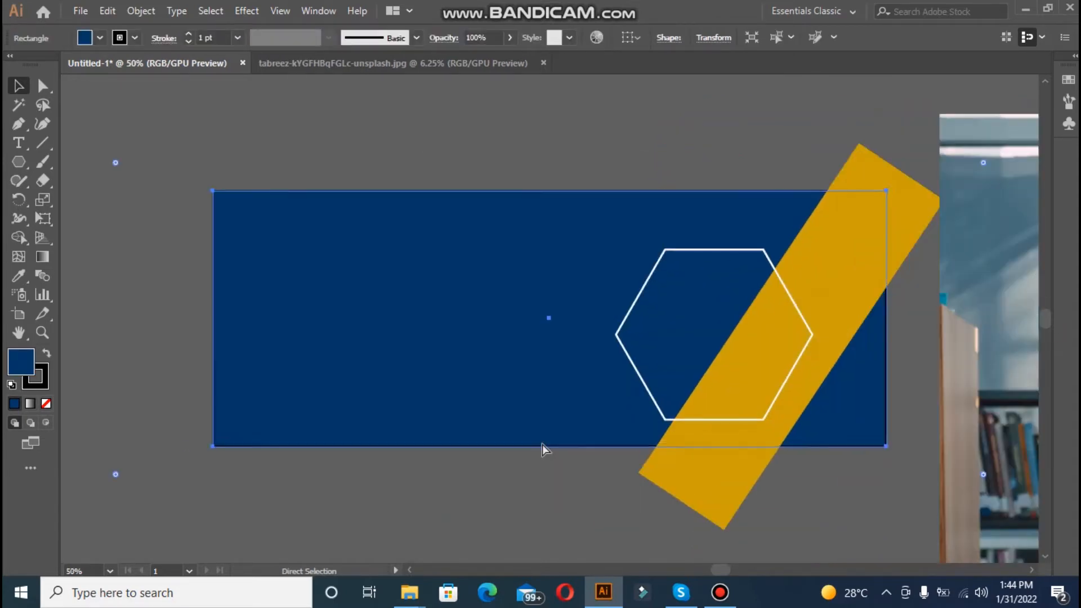
{"action": "key", "text": "v"}
{"action": "left_click_drag", "start_coordinate": [992, 318], "coordinate": [309, 384]}
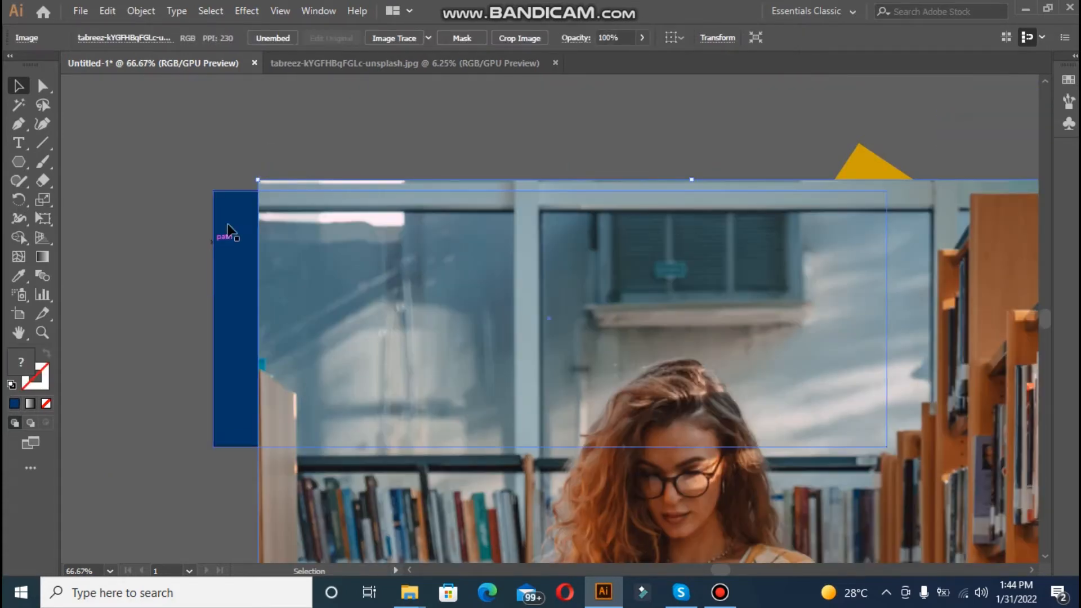
Scale the library photo down proportionally in stages until it is slightly shorter than the banner, repositioning it over the blue area.
{"action": "left_click_drag", "start_coordinate": [256, 180], "coordinate": [419, 320]}
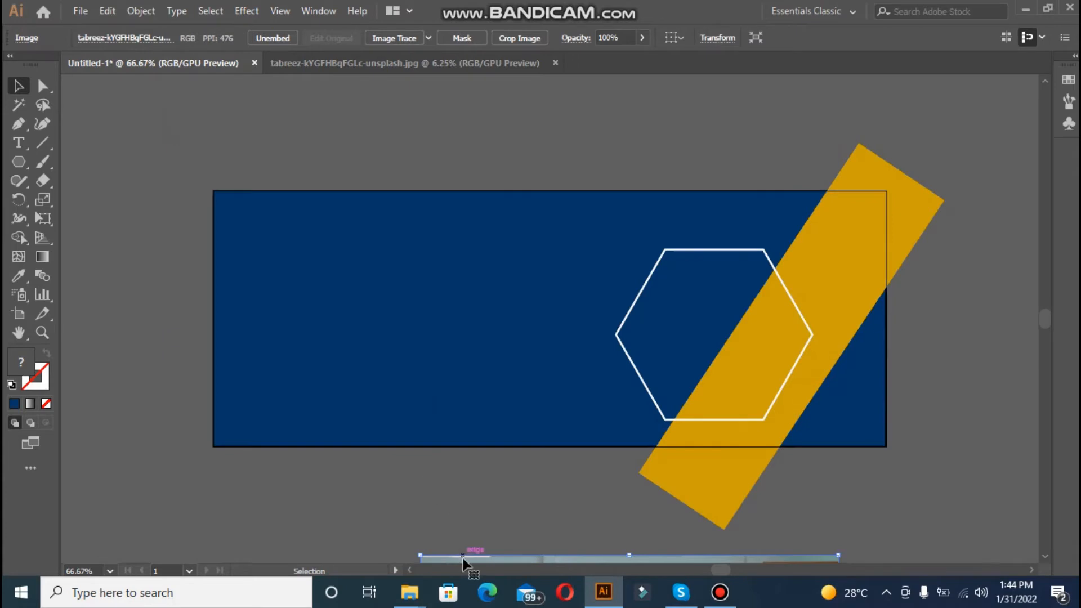
{"action": "left_click_drag", "start_coordinate": [466, 562], "coordinate": [367, 322]}
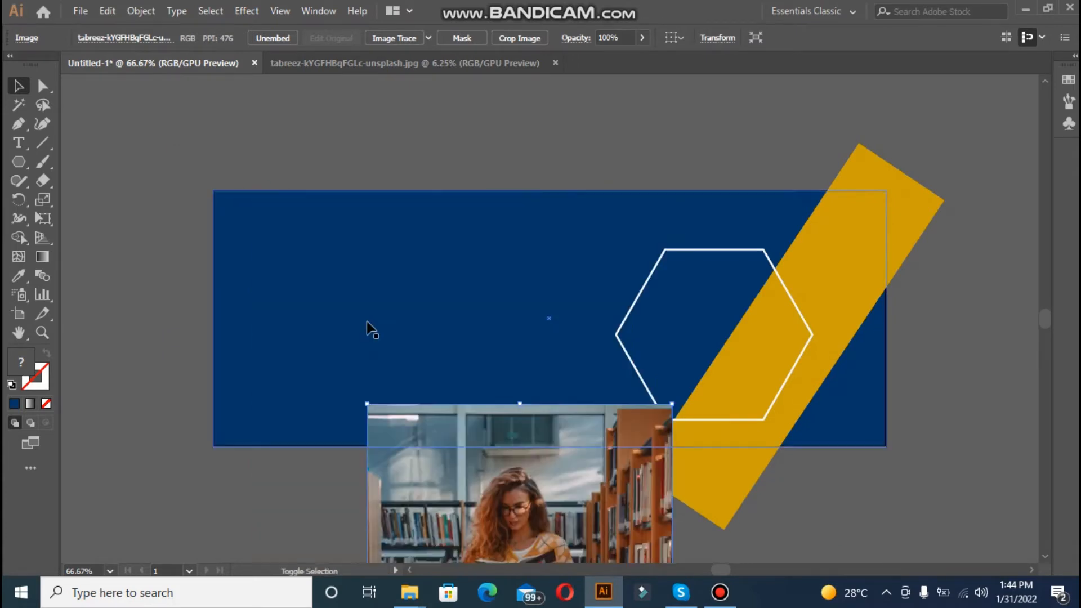
{"action": "left_click_drag", "start_coordinate": [420, 458], "coordinate": [247, 178]}
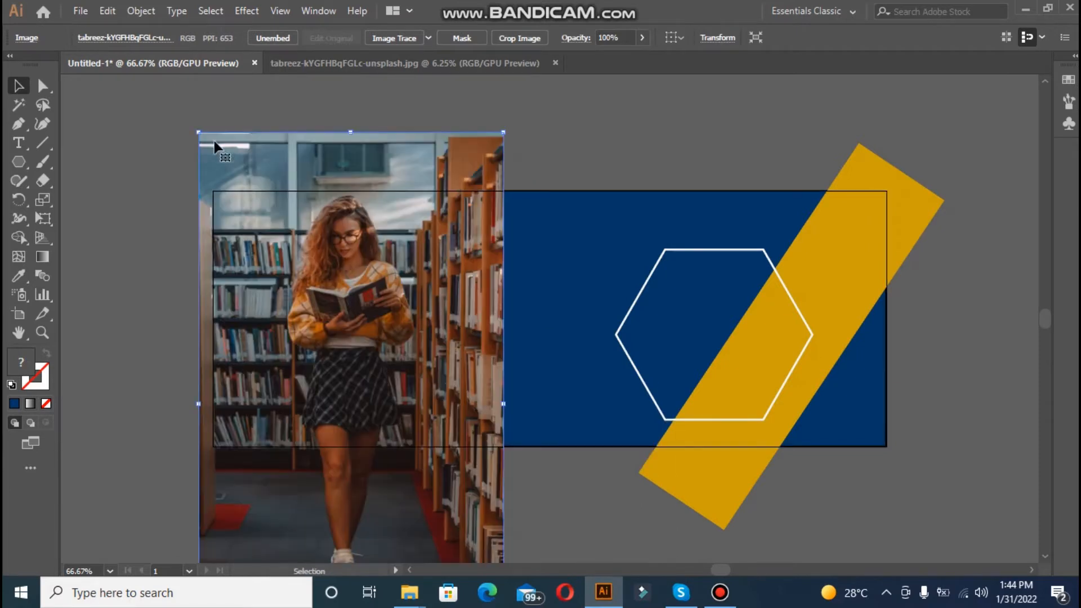
{"action": "left_click_drag", "start_coordinate": [197, 135], "coordinate": [308, 179]}
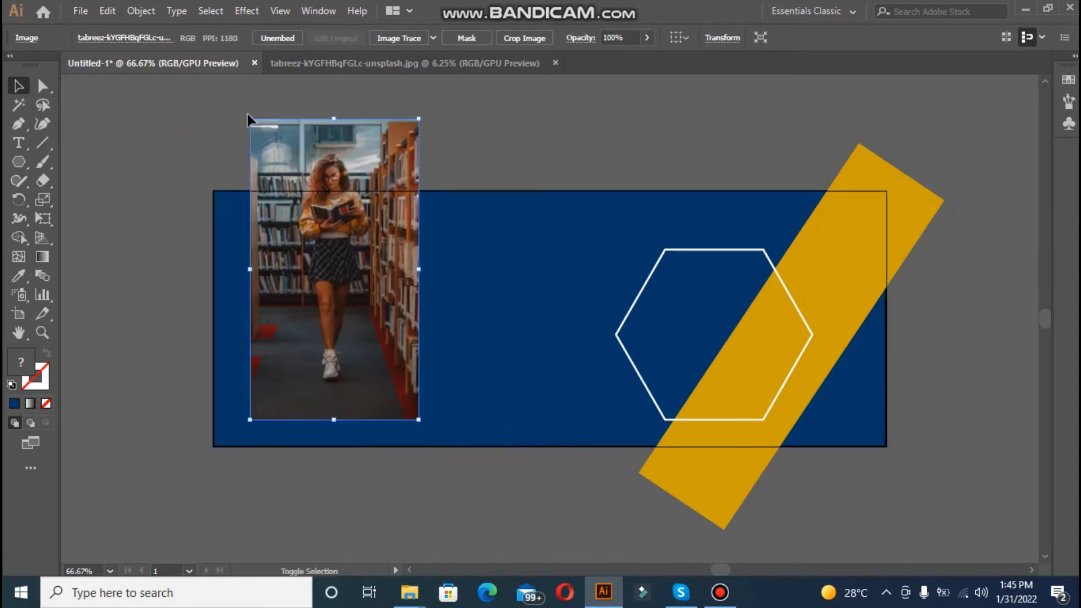
{"action": "left_click_drag", "start_coordinate": [249, 115], "coordinate": [277, 177]}
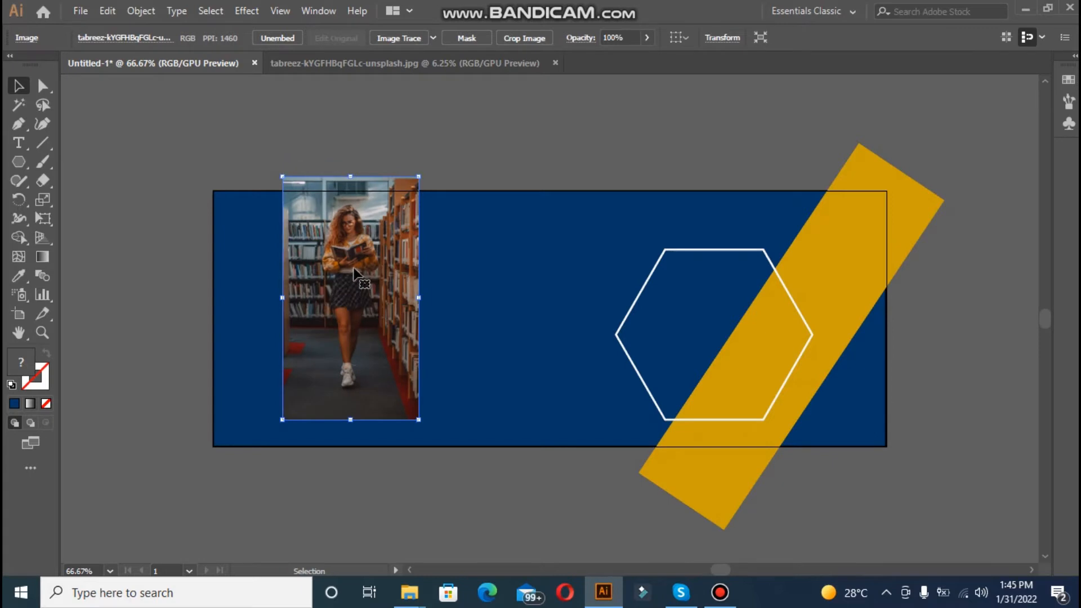
Position the photo centred over the white hexagon and bring the hexagon outline to the front.
{"action": "left_click_drag", "start_coordinate": [350, 277], "coordinate": [681, 308]}
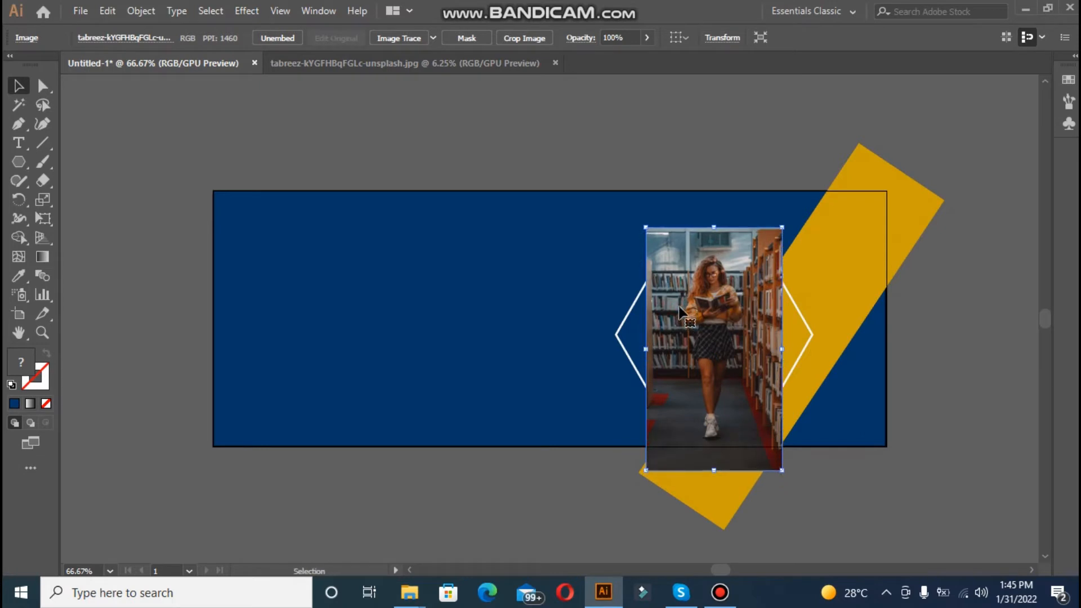
{"action": "right_click", "coordinate": [629, 311]}
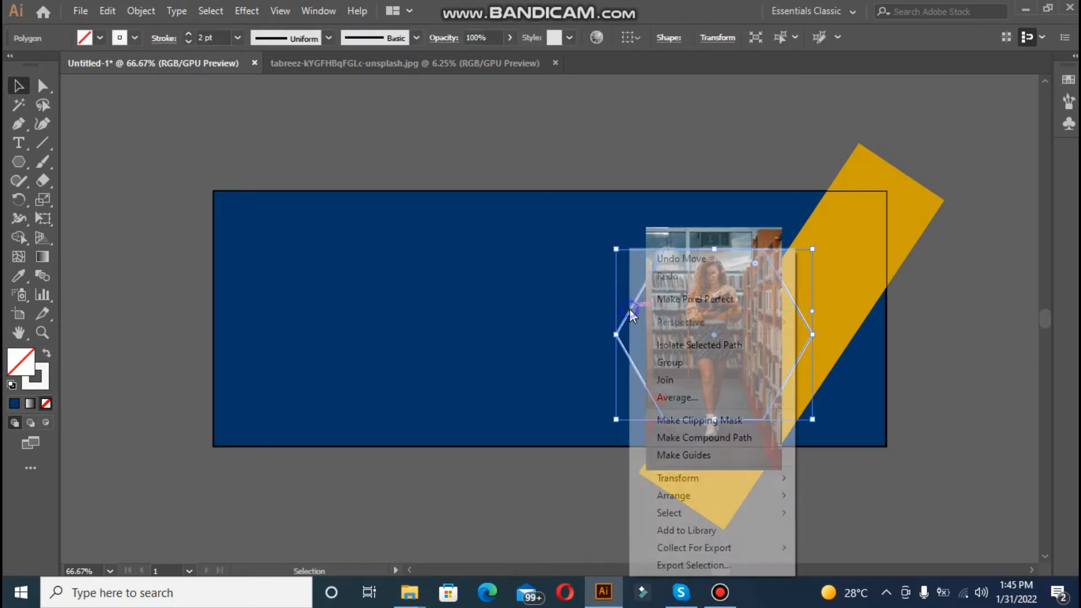
{"action": "mouse_move", "coordinate": [691, 503]}
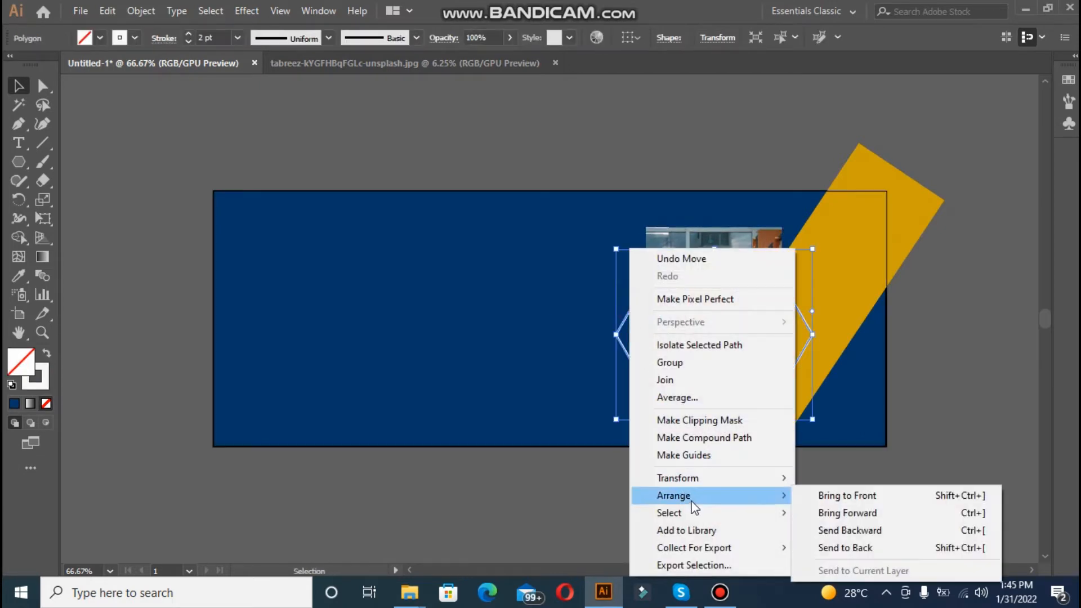
{"action": "left_click", "coordinate": [830, 497]}
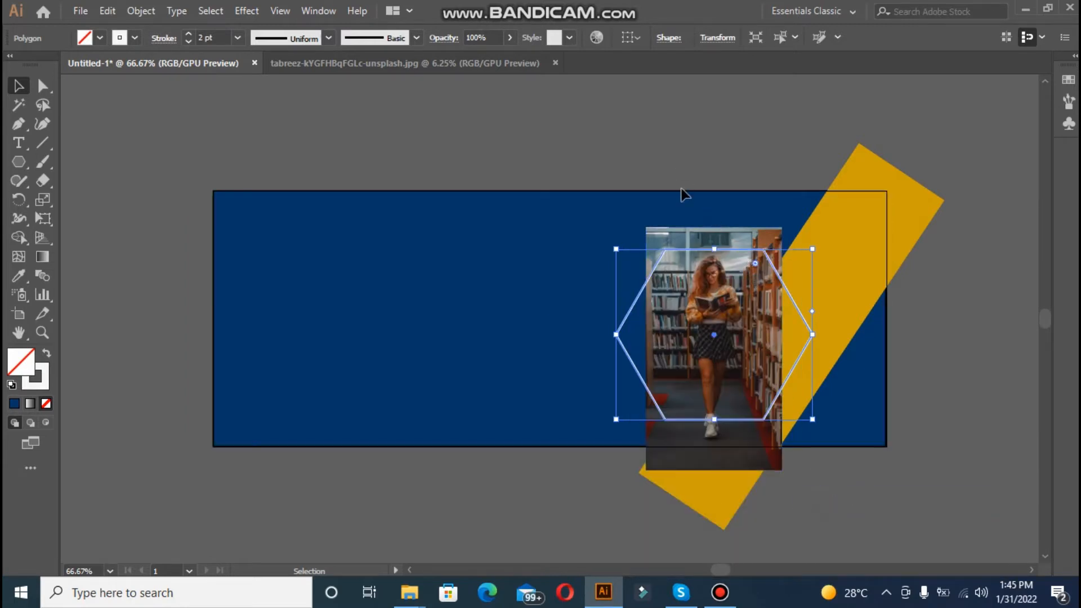
Nudge the photo slightly upward behind the hexagon and enlarge it a little proportionally.
{"action": "left_click", "coordinate": [682, 231]}
{"action": "key", "text": "Up"}
{"action": "key", "text": "Up"}
{"action": "key", "text": "Up"}
{"action": "key", "text": "Up"}
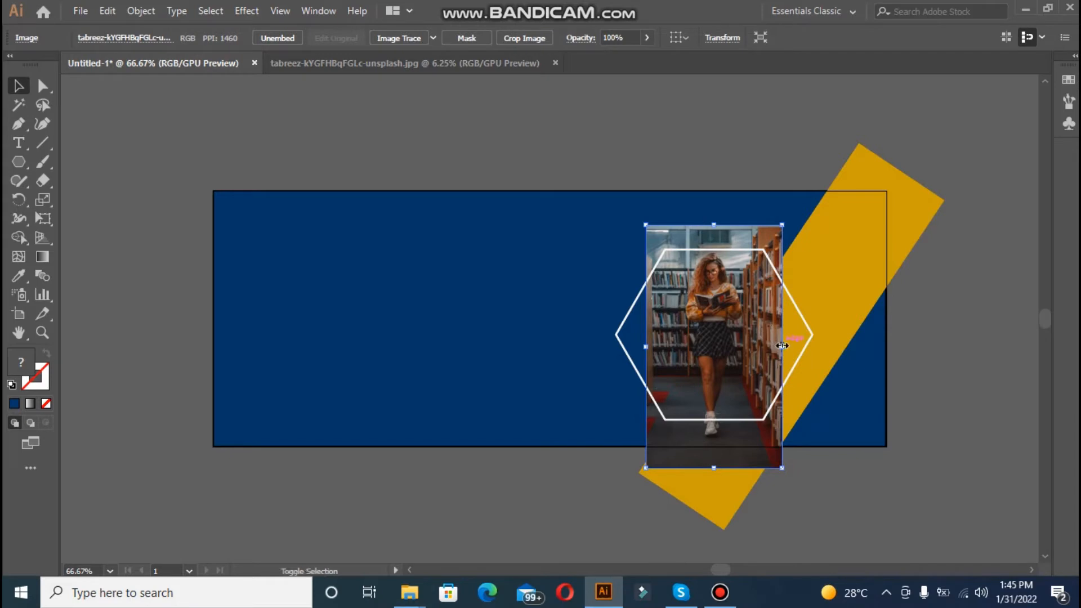
{"action": "left_click_drag", "start_coordinate": [782, 345], "coordinate": [788, 346]}
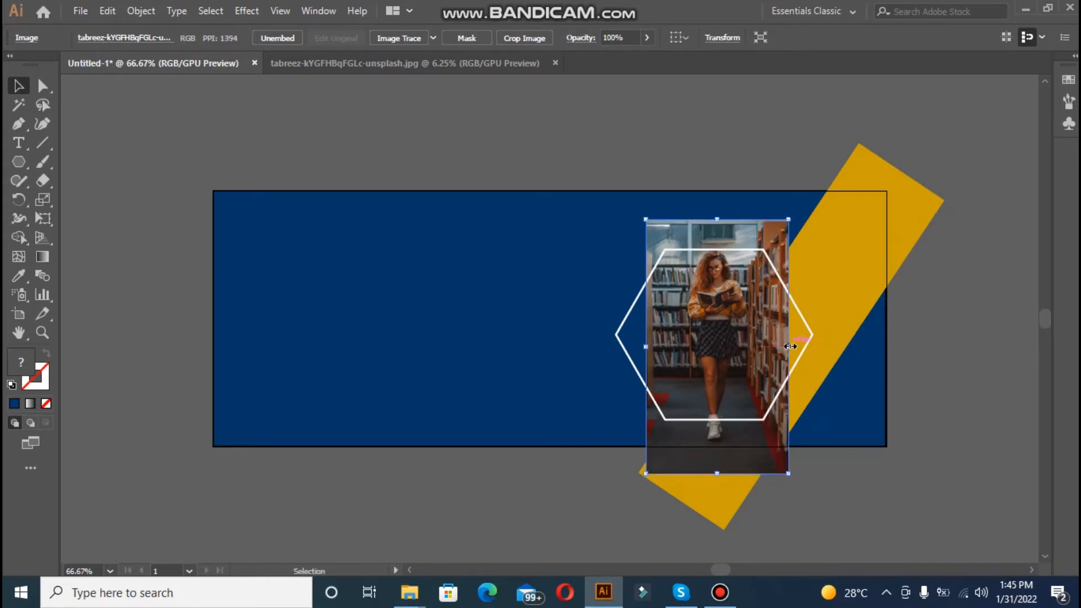
Shrink the white hexagon proportionally from both of its side corners toward the photo's width.
{"action": "left_click", "coordinate": [572, 147]}
{"action": "left_click", "coordinate": [616, 336]}
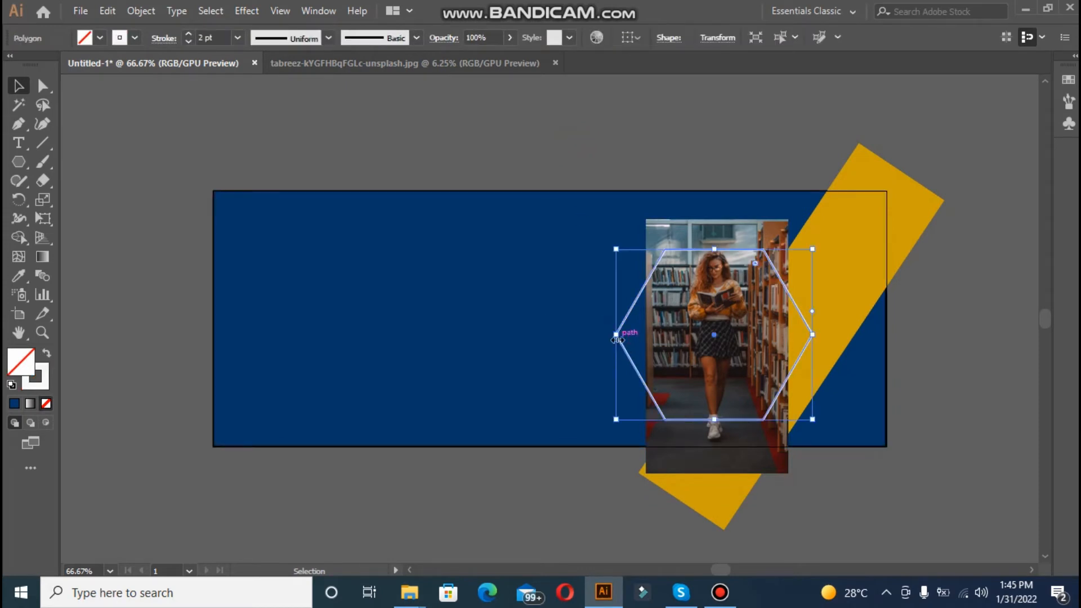
{"action": "left_click_drag", "start_coordinate": [616, 335], "coordinate": [624, 335]}
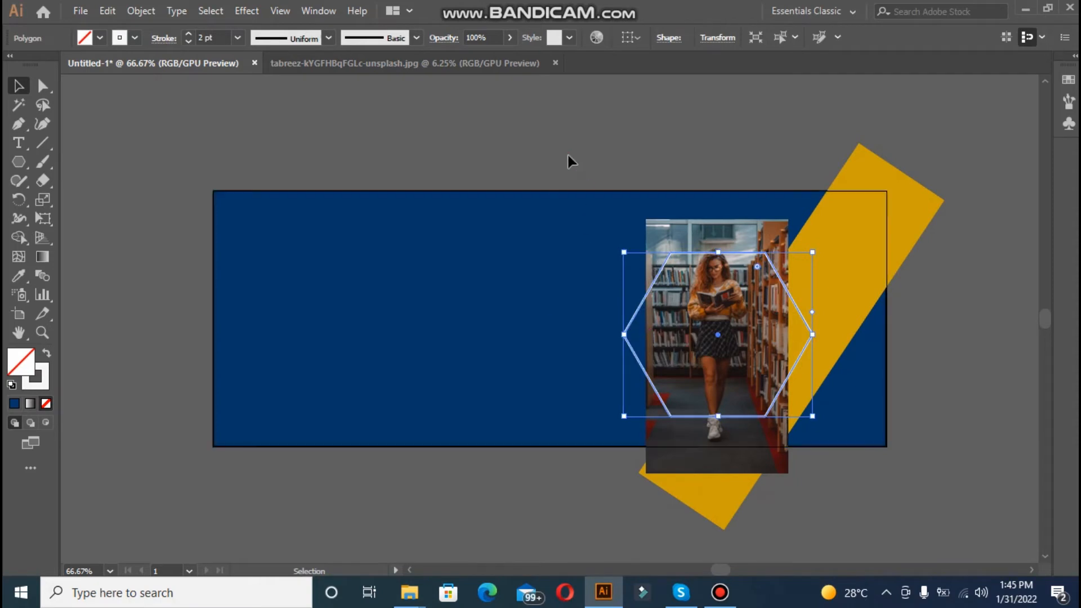
{"action": "left_click", "coordinate": [567, 155]}
{"action": "left_click", "coordinate": [707, 297]}
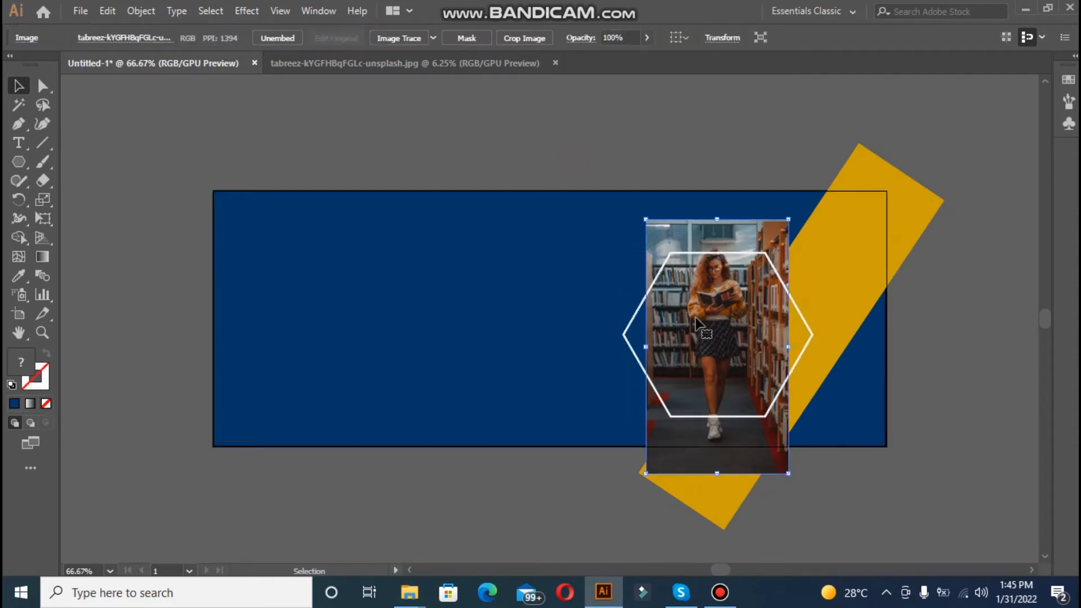
{"action": "left_click", "coordinate": [806, 346]}
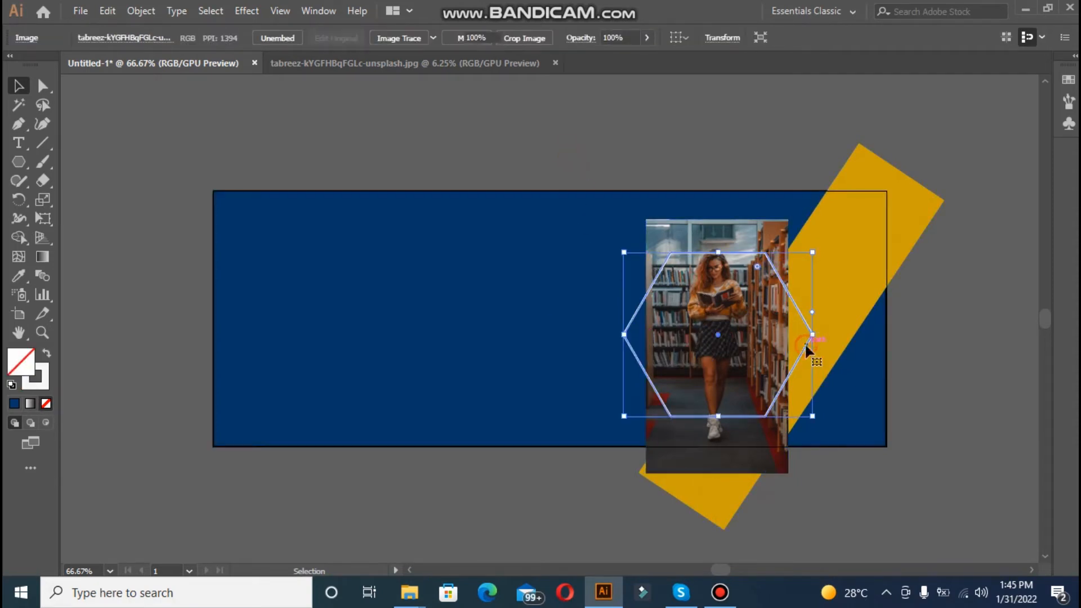
{"action": "left_click_drag", "start_coordinate": [814, 336], "coordinate": [805, 334]}
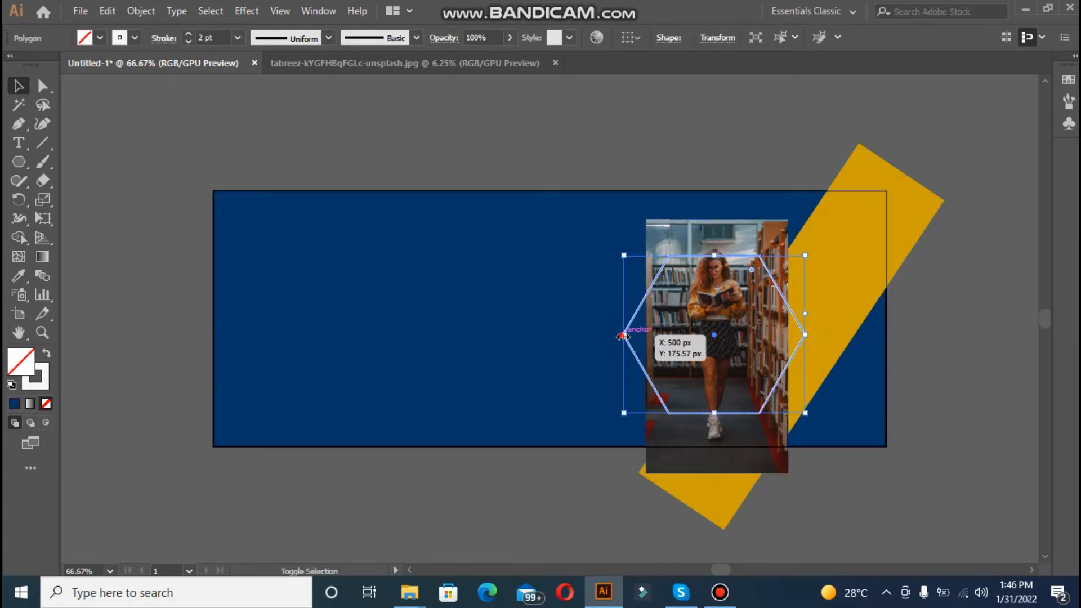
{"action": "left_click_drag", "start_coordinate": [623, 336], "coordinate": [635, 336]}
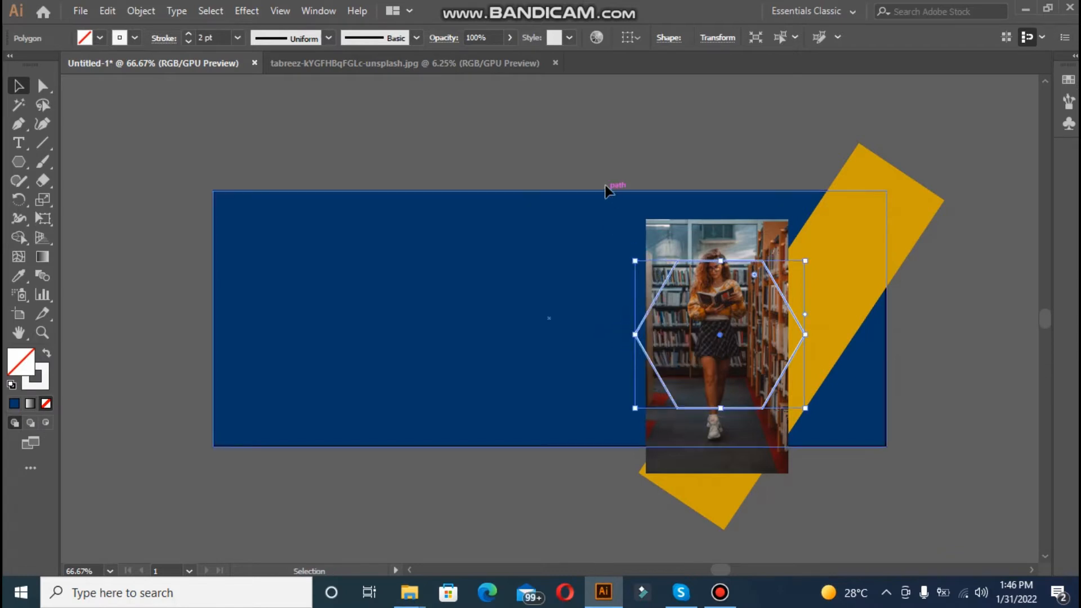
Enlarge the hexagon slightly from its upper edge and scale the photo down a little from its lower edge behind it.
{"action": "left_click", "coordinate": [603, 150]}
{"action": "left_click", "coordinate": [709, 286]}
{"action": "left_click", "coordinate": [721, 261]}
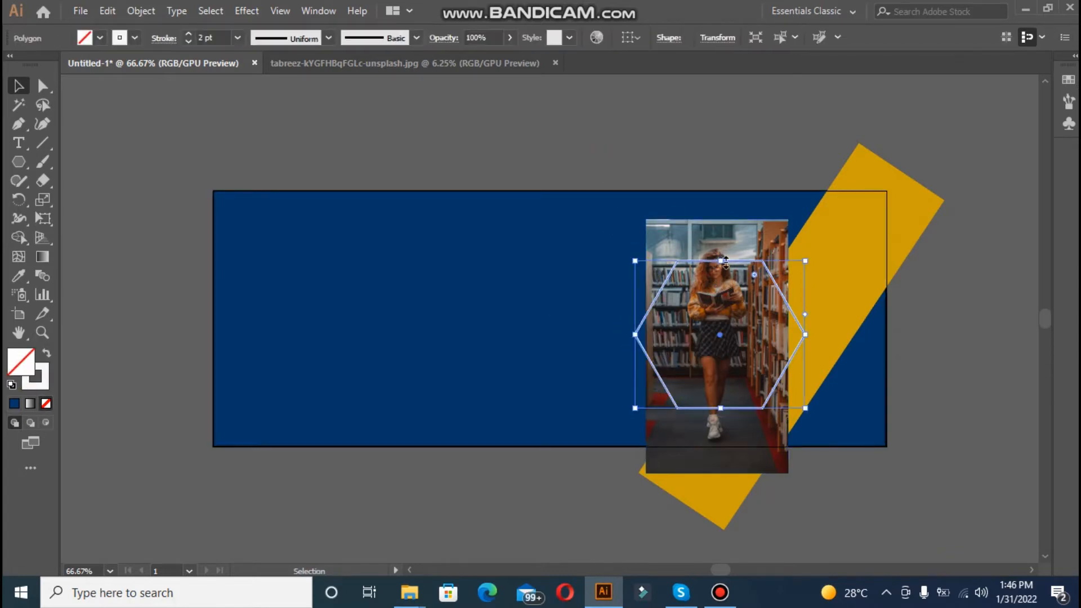
{"action": "left_click_drag", "start_coordinate": [721, 260], "coordinate": [720, 247]}
{"action": "left_click_drag", "start_coordinate": [713, 308], "coordinate": [715, 319]}
{"action": "left_click_drag", "start_coordinate": [717, 485], "coordinate": [717, 456]}
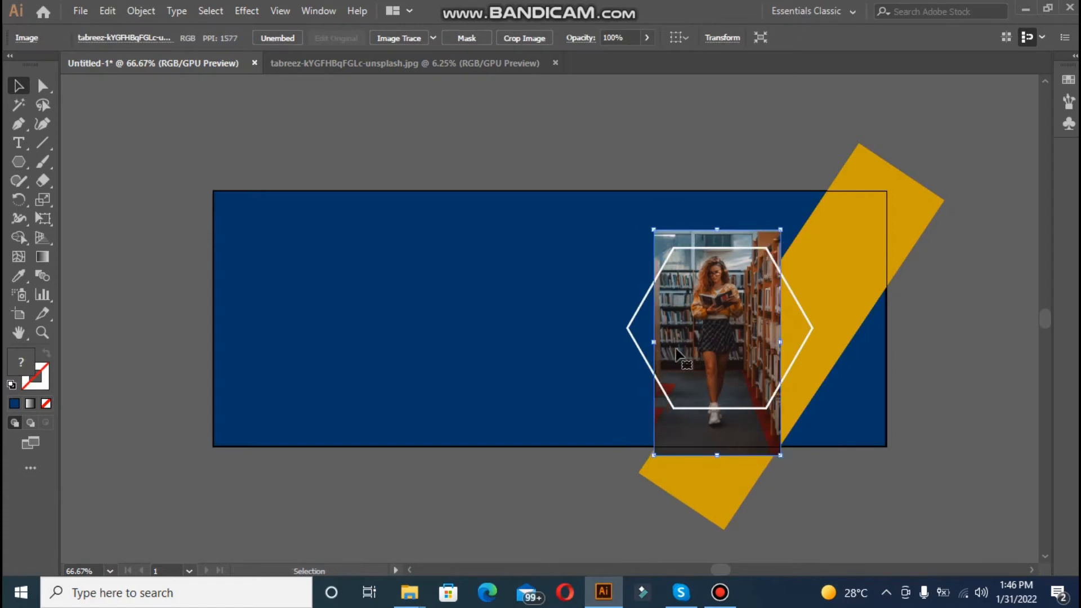
{"action": "left_click_drag", "start_coordinate": [717, 266], "coordinate": [716, 277]}
{"action": "left_click_drag", "start_coordinate": [718, 278], "coordinate": [717, 267]}
Shrink the hexagon from its lower edge to the photo's width, about 158 × 137 px, and shift the photo to line up behind it.
{"action": "left_click", "coordinate": [719, 408]}
{"action": "left_click_drag", "start_coordinate": [719, 409], "coordinate": [719, 394]}
{"action": "left_click_drag", "start_coordinate": [720, 394], "coordinate": [719, 356]}
{"action": "left_click", "coordinate": [614, 155]}
{"action": "left_click", "coordinate": [720, 367]}
{"action": "left_click", "coordinate": [637, 293]}
{"action": "left_click_drag", "start_coordinate": [695, 292], "coordinate": [706, 299]}
{"action": "left_click", "coordinate": [720, 356]}
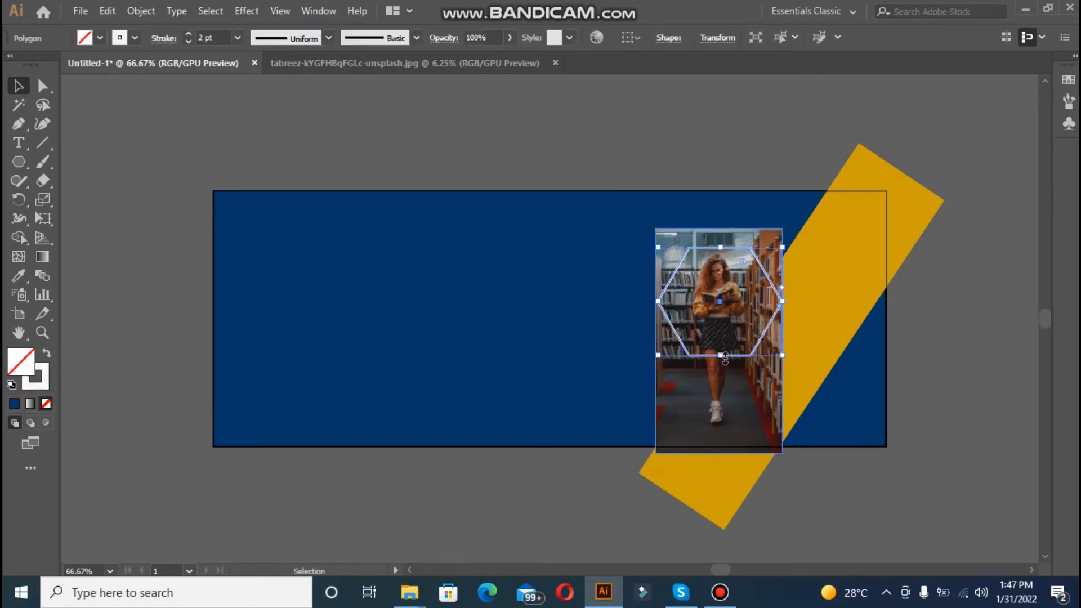
{"action": "left_click_drag", "start_coordinate": [720, 357], "coordinate": [722, 360]}
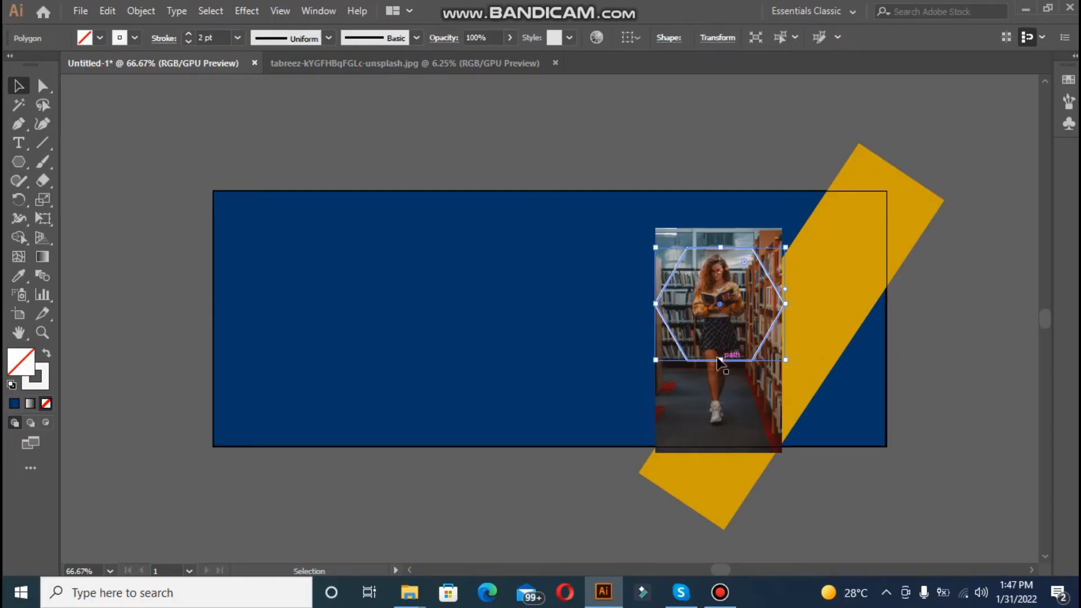
{"action": "left_click", "coordinate": [633, 179]}
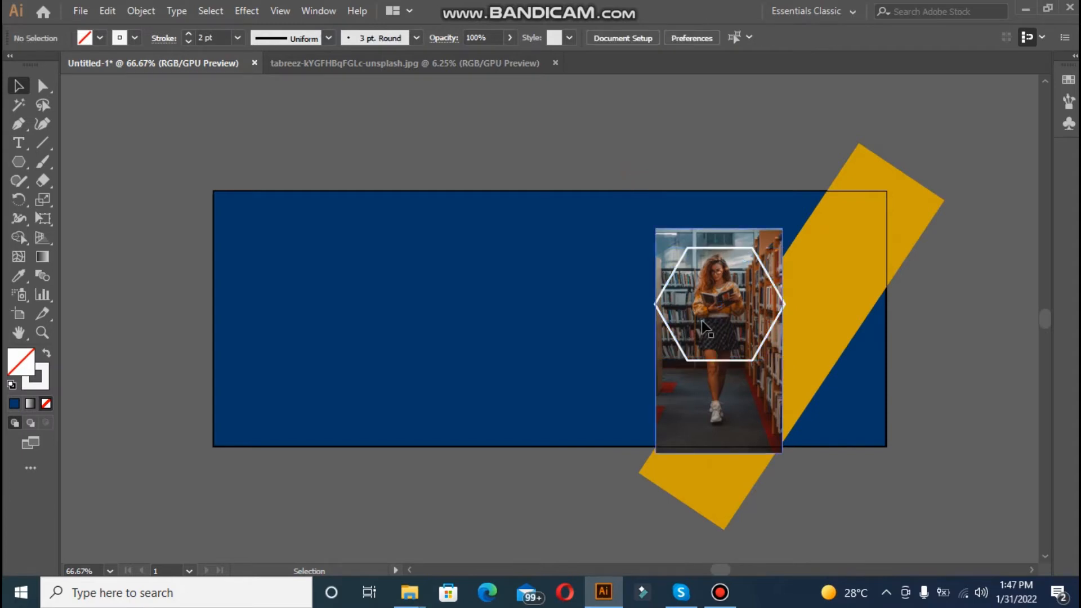
Bring the resized white hexagon to the front of the stacking order.
{"action": "left_click", "coordinate": [730, 247]}
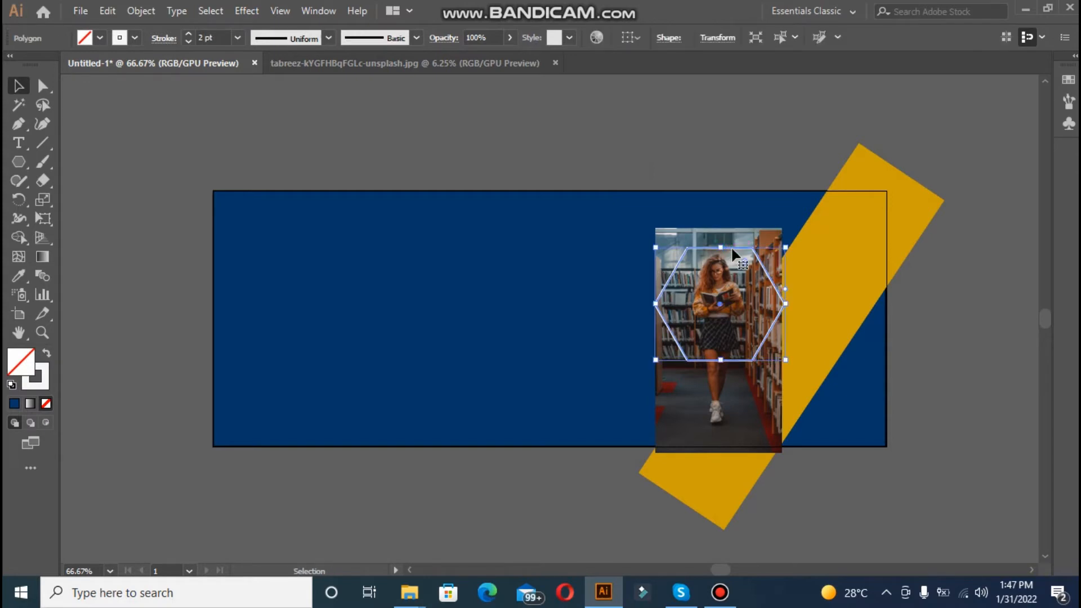
{"action": "right_click", "coordinate": [731, 293]}
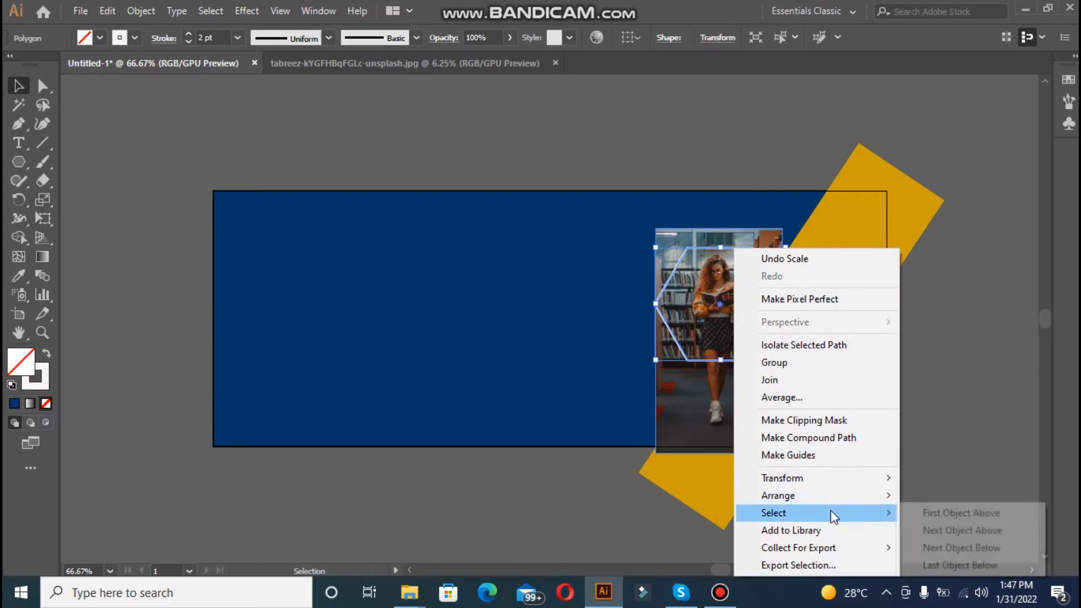
{"action": "mouse_move", "coordinate": [846, 497]}
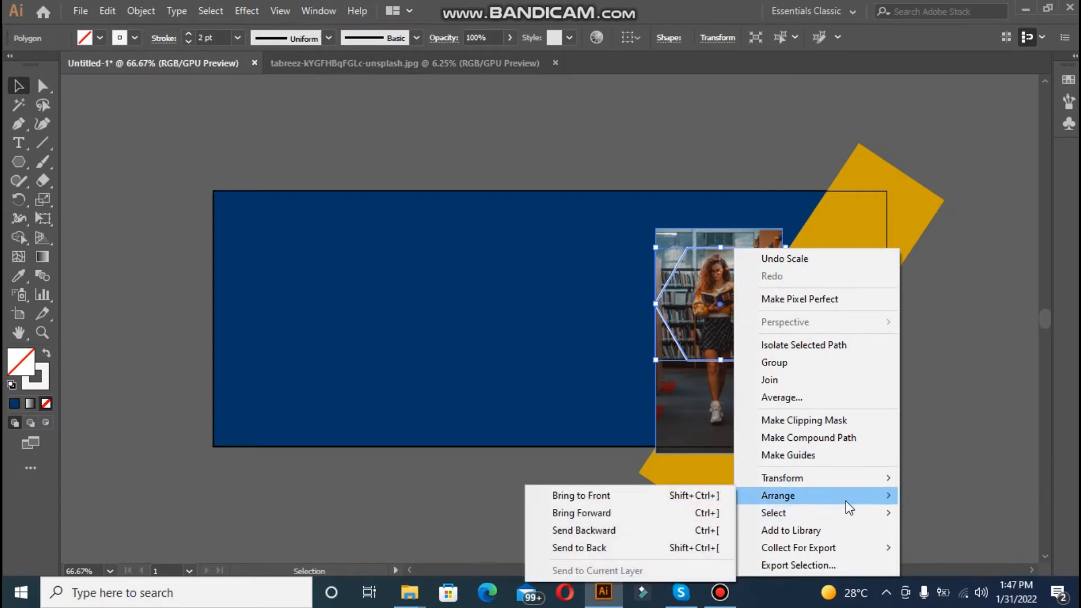
{"action": "left_click", "coordinate": [685, 495]}
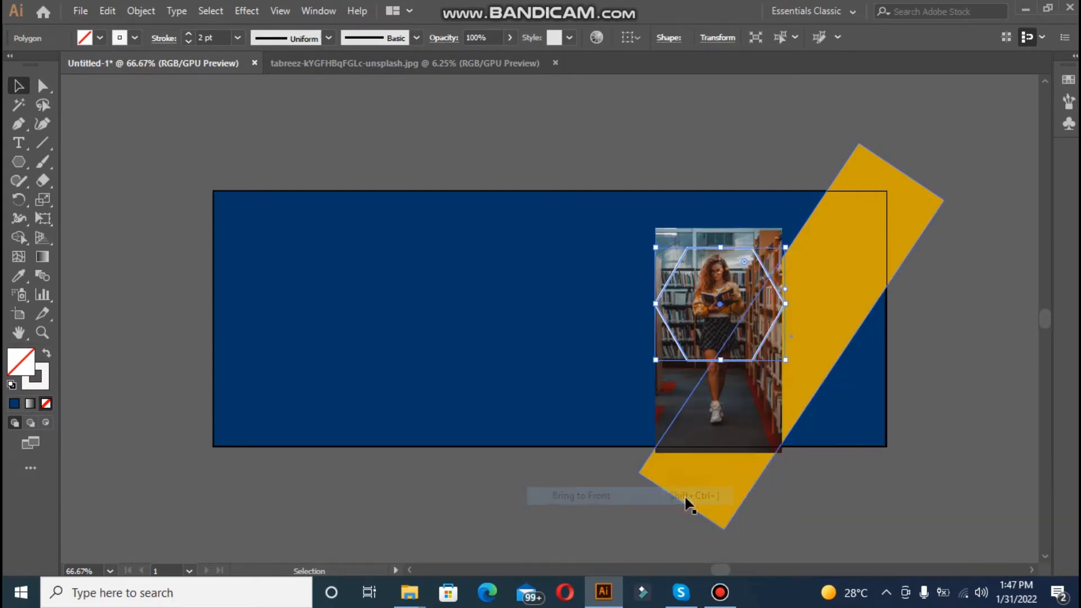
{"action": "left_click", "coordinate": [592, 112]}
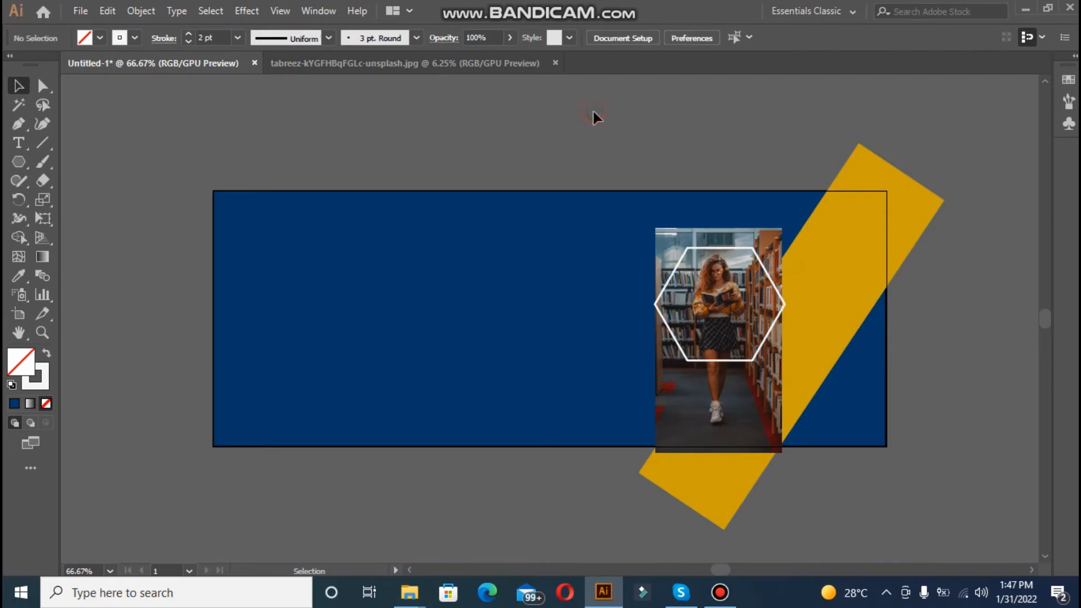
Make a clipping mask from the hexagon and the library photo to crop the photo to the hexagon shape.
{"action": "left_click", "coordinate": [708, 248]}
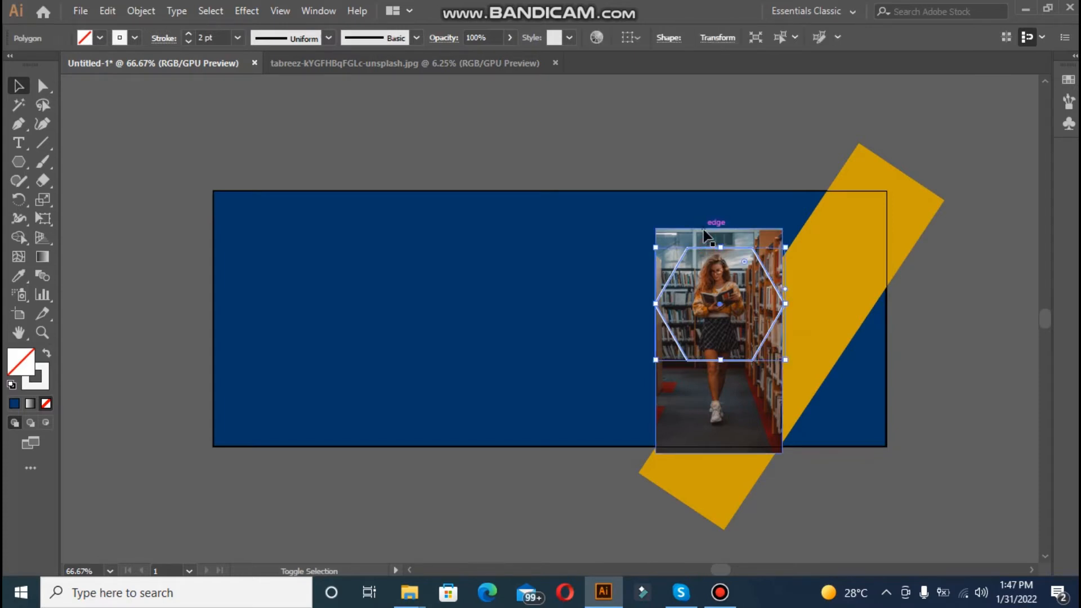
{"action": "left_click", "coordinate": [704, 231], "text": "shift"}
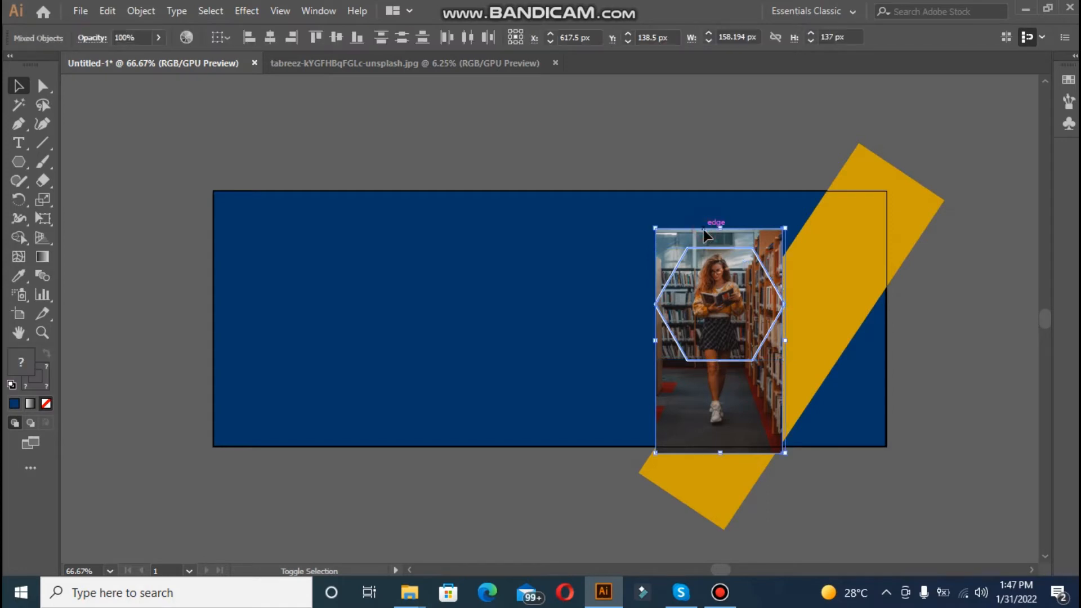
{"action": "right_click", "coordinate": [722, 271]}
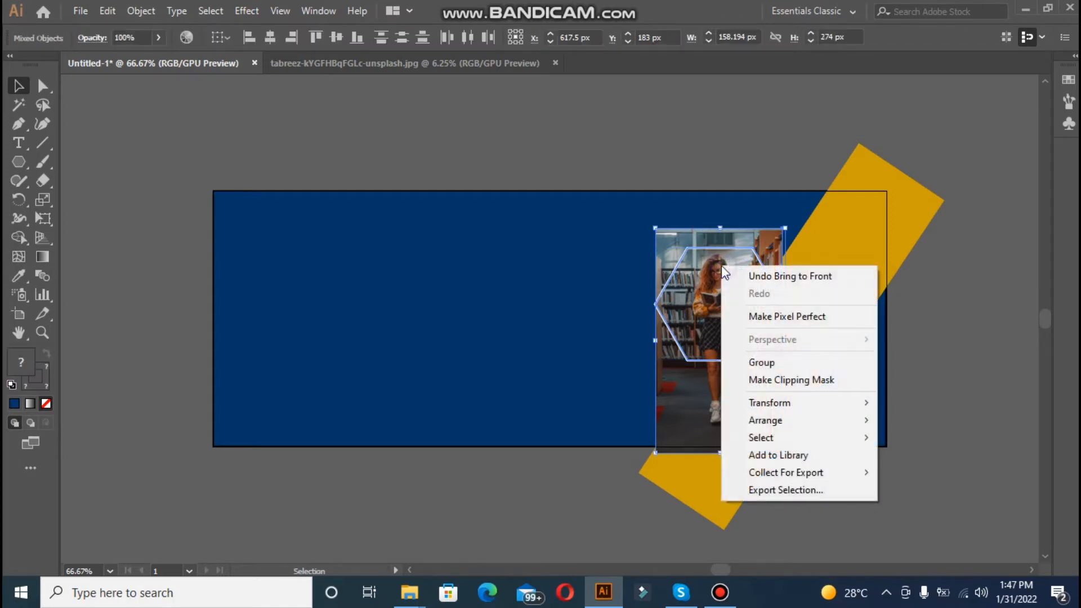
{"action": "left_click", "coordinate": [803, 382]}
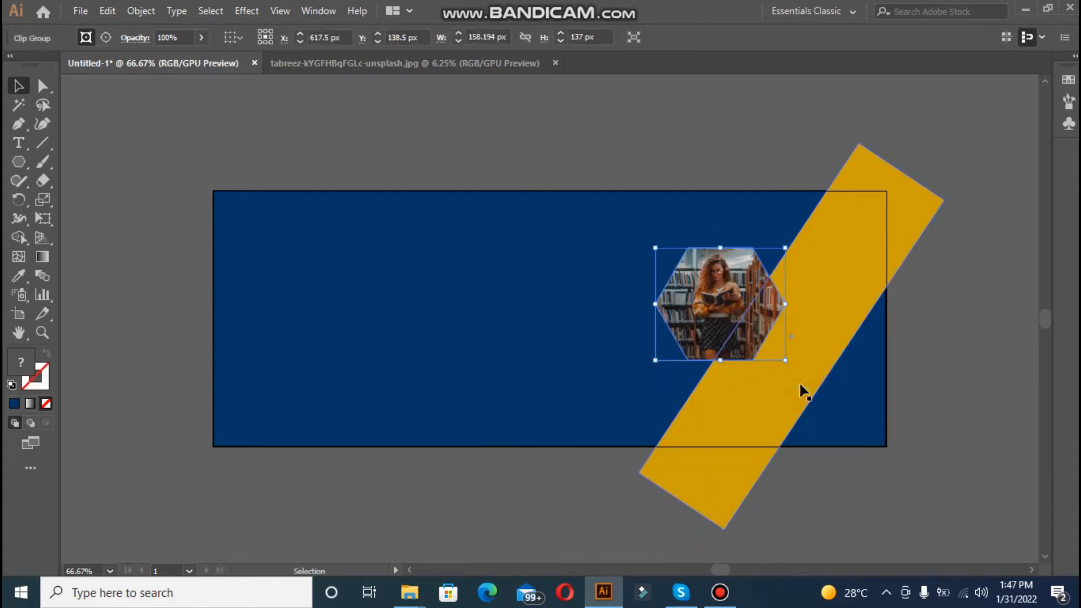
{"action": "left_click", "coordinate": [710, 115]}
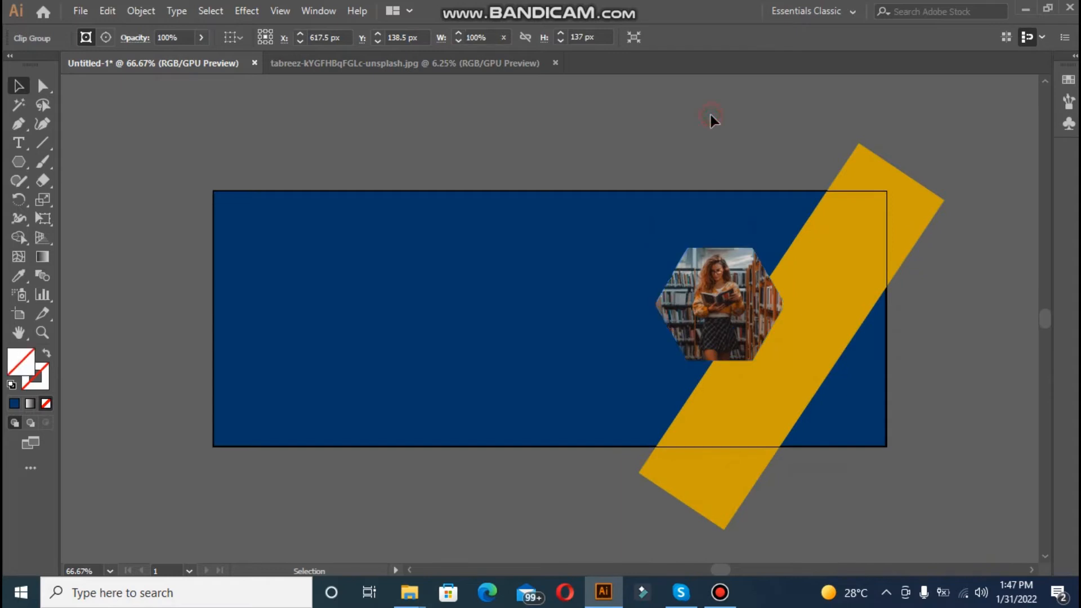
Enlarge the clipped hexagon photo proportionally to about 212 × 183 px and shift it slightly left.
{"action": "left_click", "coordinate": [715, 345]}
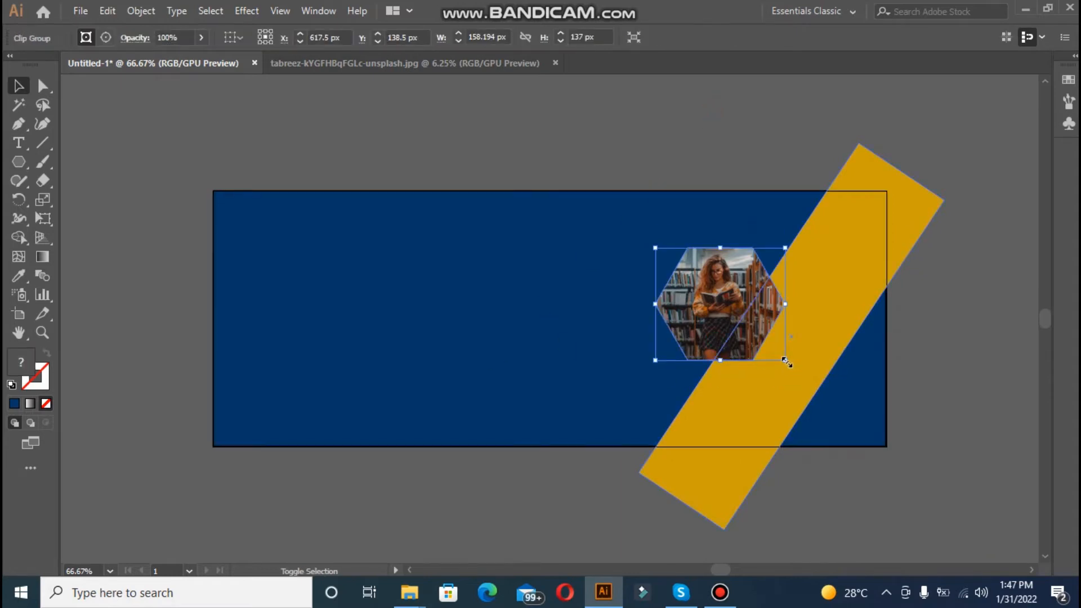
{"action": "left_click_drag", "start_coordinate": [786, 362], "coordinate": [830, 400]}
{"action": "left_click_drag", "start_coordinate": [737, 322], "coordinate": [717, 323]}
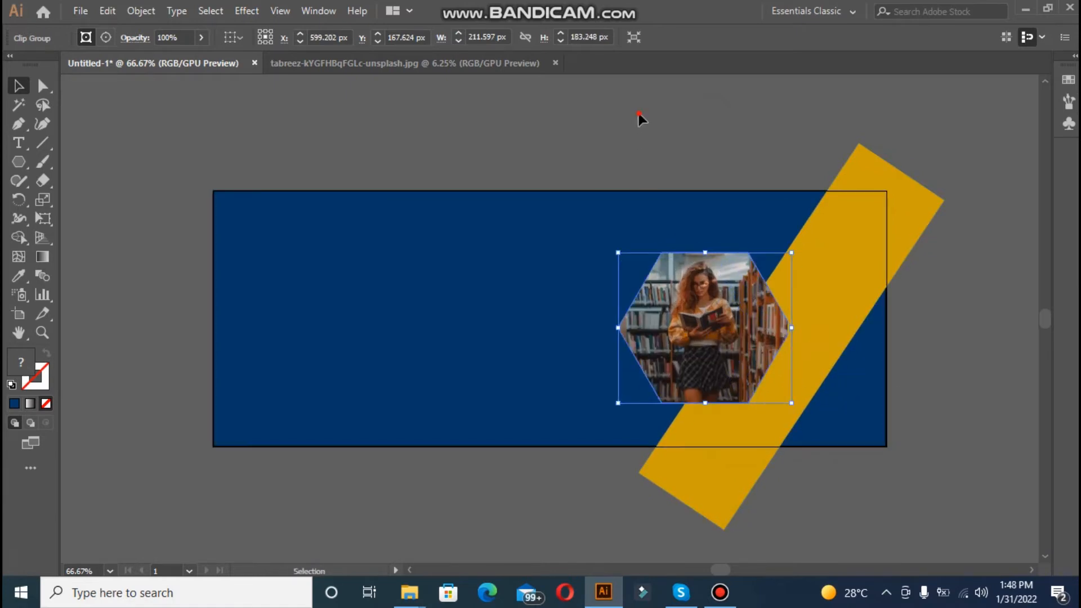
Enlarge the clipped photo to about 237 × 205 px and position it in the banner's lower half, overlapping the golden band's left edge.
{"action": "left_click", "coordinate": [638, 117]}
{"action": "left_click", "coordinate": [735, 329]}
{"action": "left_click_drag", "start_coordinate": [791, 402], "coordinate": [809, 420]}
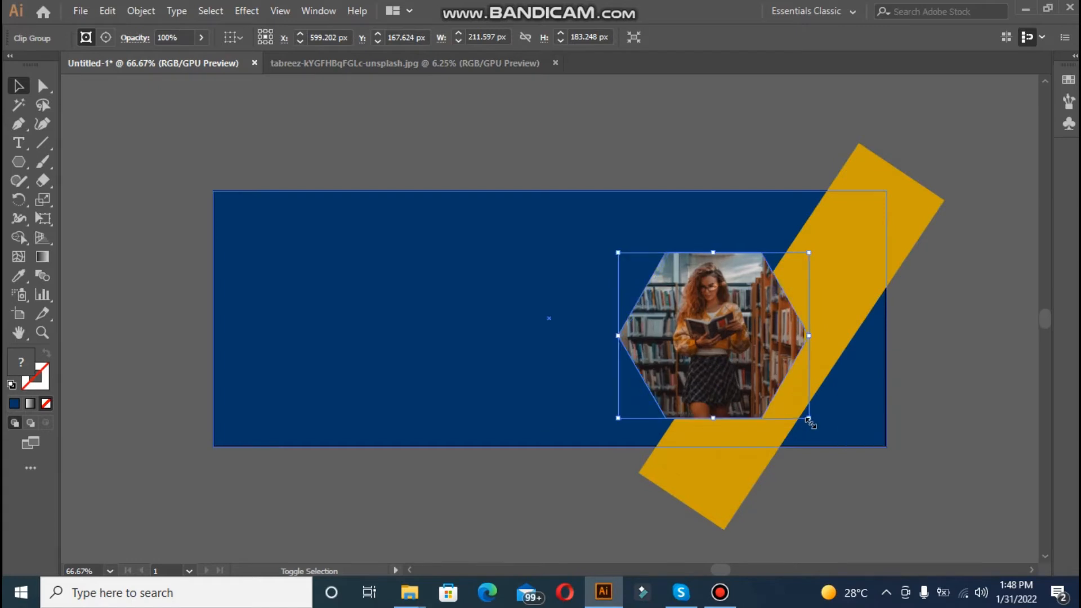
{"action": "left_click_drag", "start_coordinate": [746, 380], "coordinate": [718, 397]}
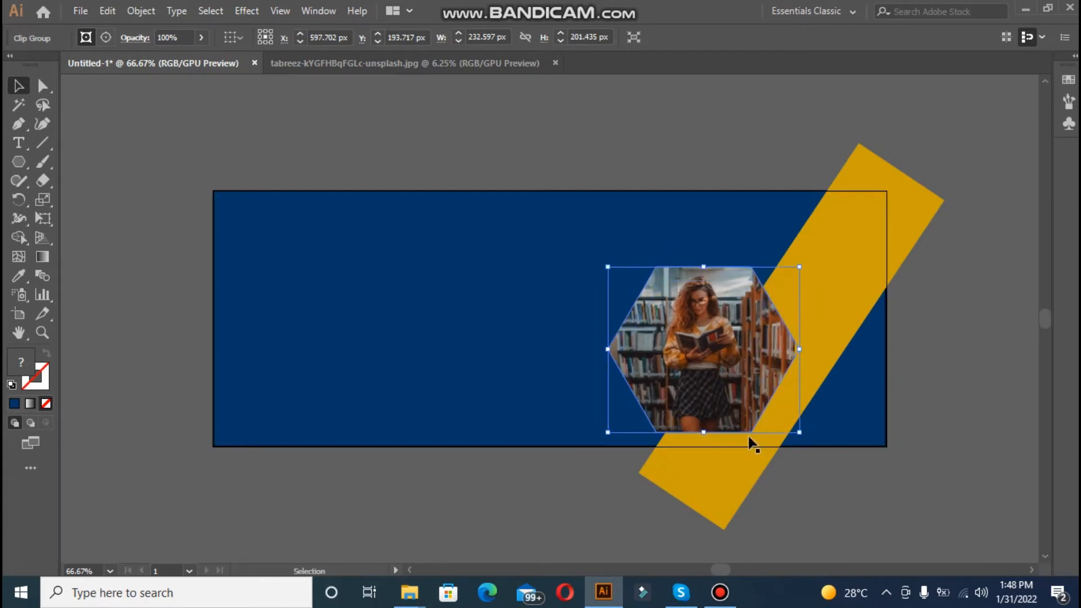
{"action": "left_click_drag", "start_coordinate": [799, 434], "coordinate": [803, 435]}
{"action": "left_click_drag", "start_coordinate": [684, 408], "coordinate": [679, 401]}
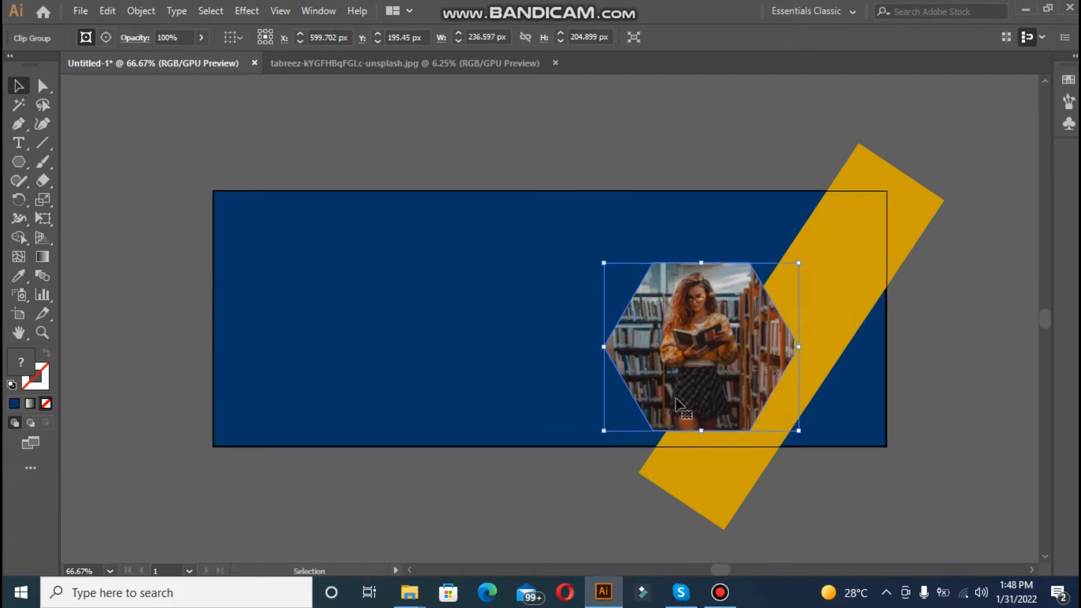
{"action": "left_click", "coordinate": [653, 129]}
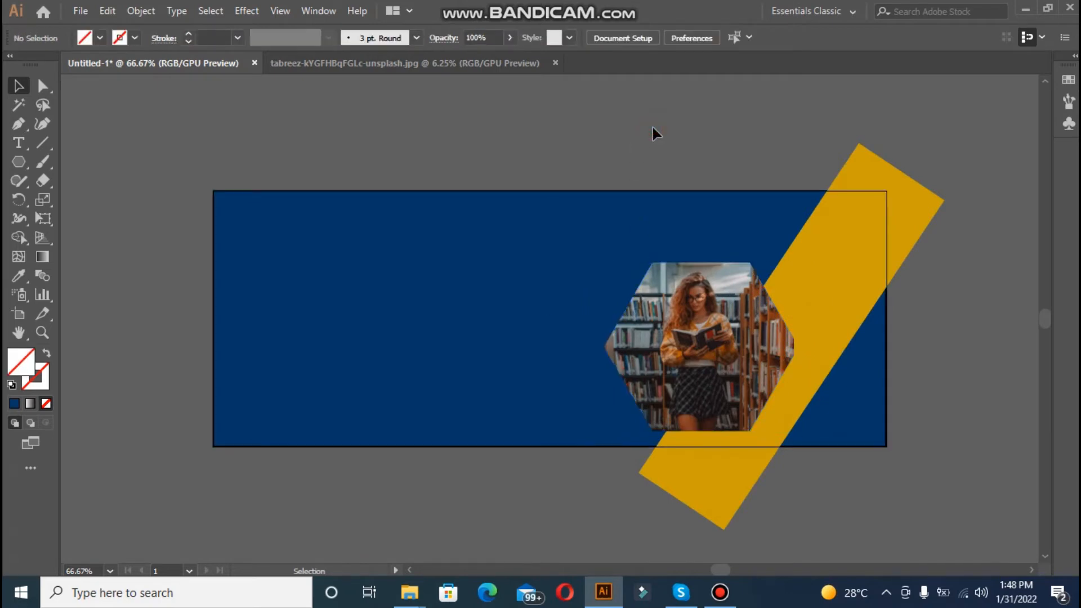
Try to narrow the clipped photo slightly from its right edge.
{"action": "left_click", "coordinate": [763, 306]}
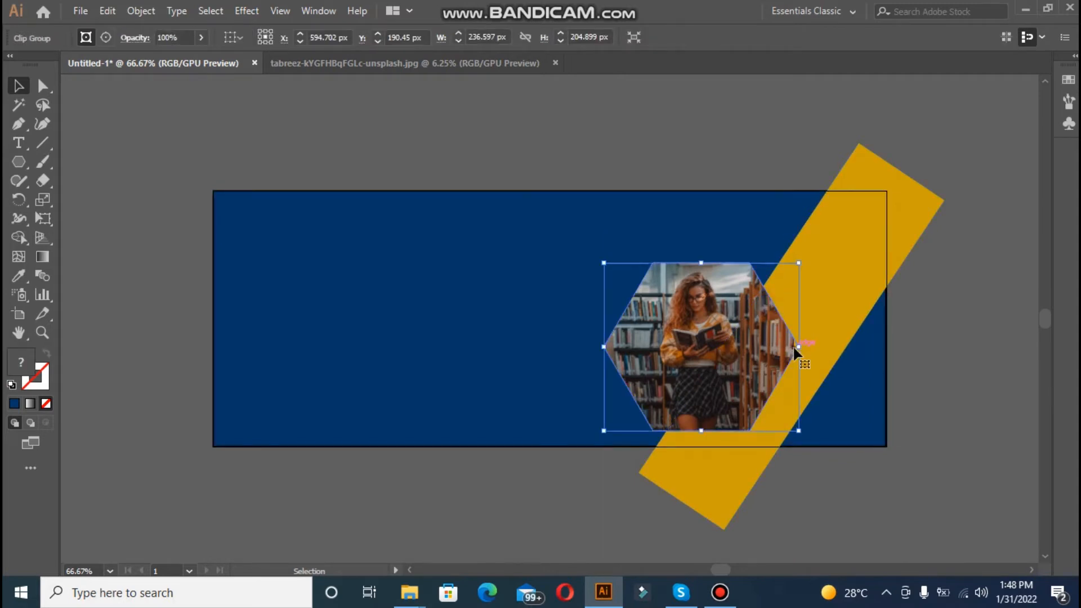
{"action": "left_click_drag", "start_coordinate": [797, 349], "coordinate": [794, 349]}
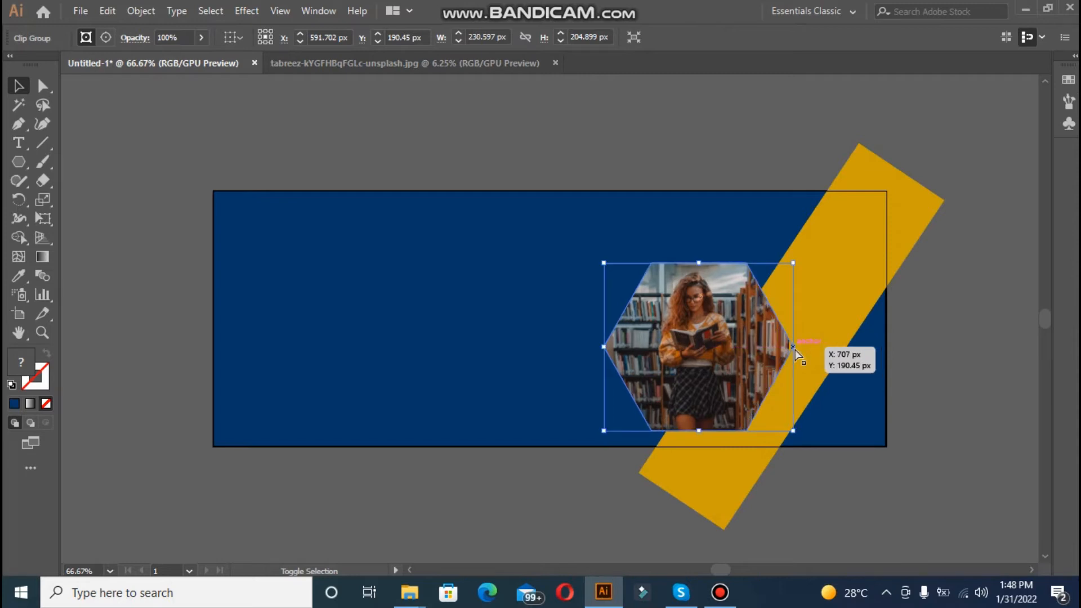
{"action": "left_click", "coordinate": [648, 135]}
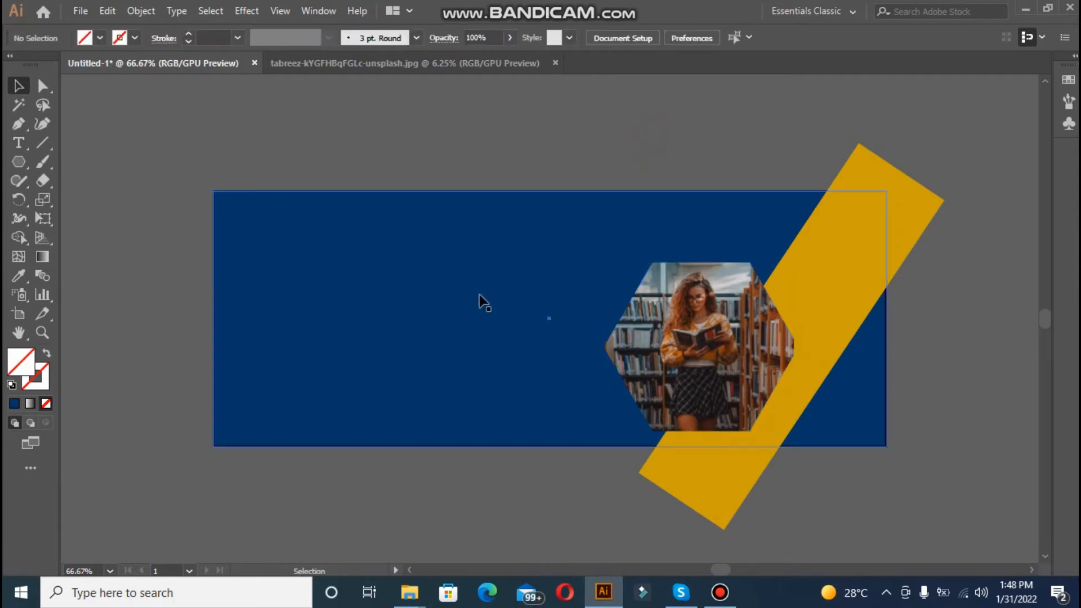
{"action": "left_click", "coordinate": [652, 362]}
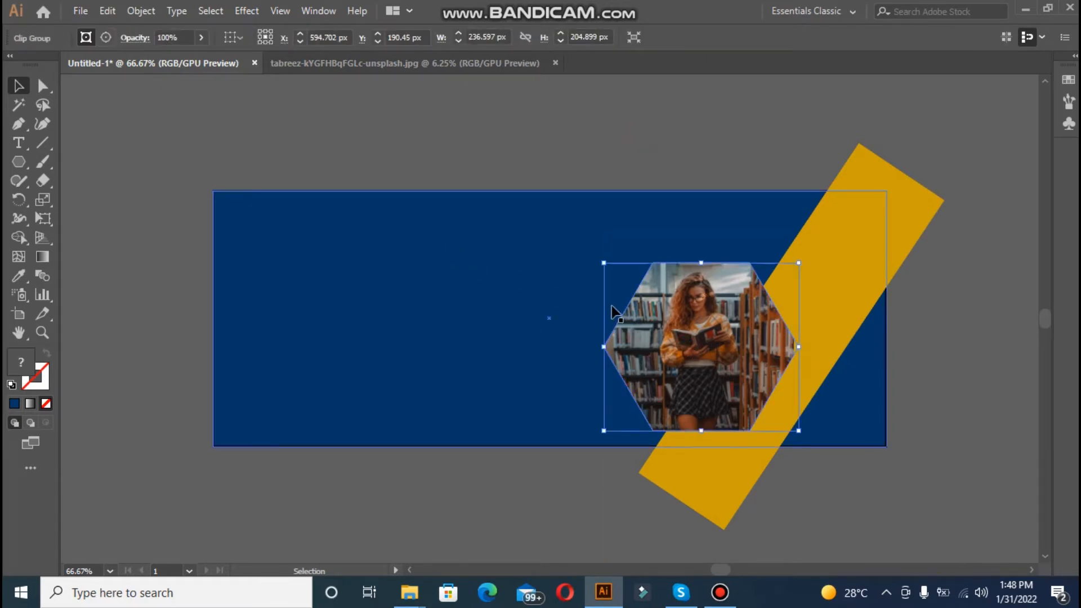
Draw a new unfilled hexagon and scale it to surround the clipped photo with a narrow margin.
{"action": "left_click", "coordinate": [20, 165]}
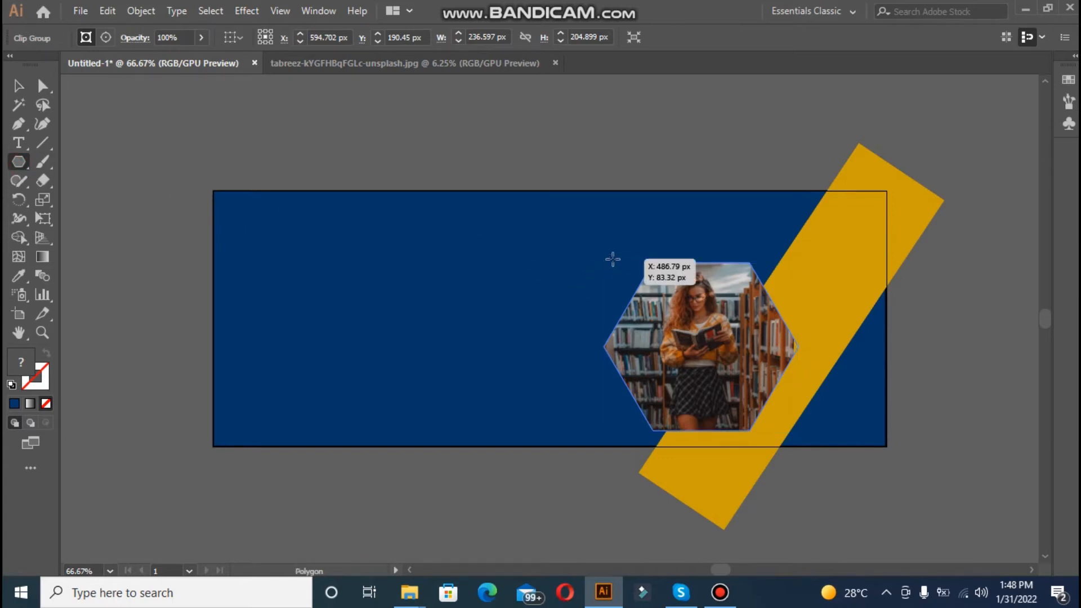
{"action": "left_click_drag", "start_coordinate": [622, 251], "coordinate": [713, 327]}
{"action": "left_click", "coordinate": [18, 85]}
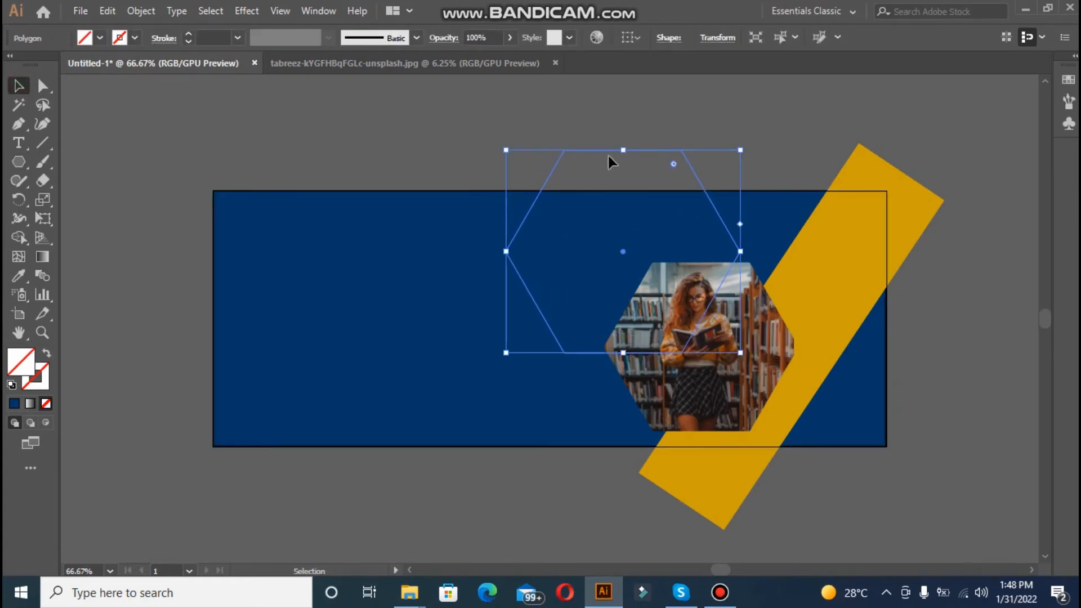
{"action": "left_click_drag", "start_coordinate": [606, 151], "coordinate": [687, 250]}
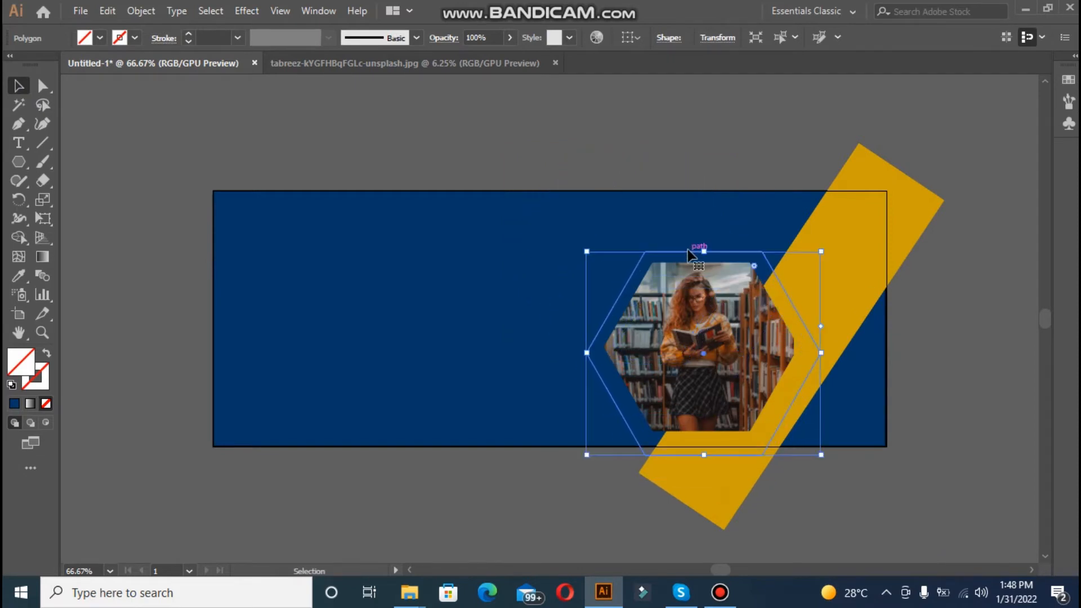
{"action": "left_click_drag", "start_coordinate": [703, 459], "coordinate": [696, 439]}
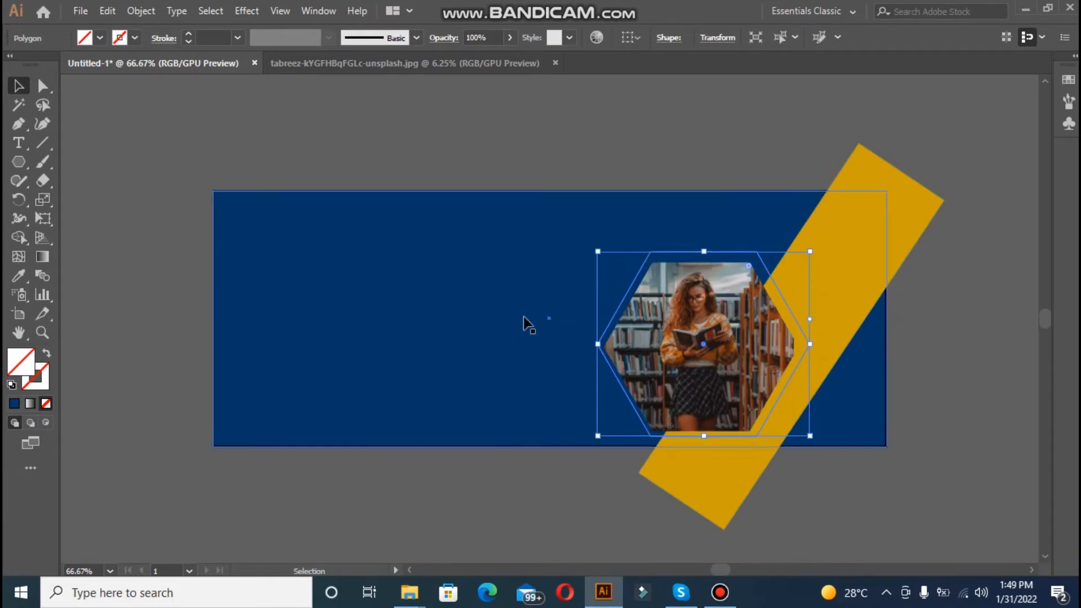
{"action": "left_click_drag", "start_coordinate": [813, 344], "coordinate": [802, 344]}
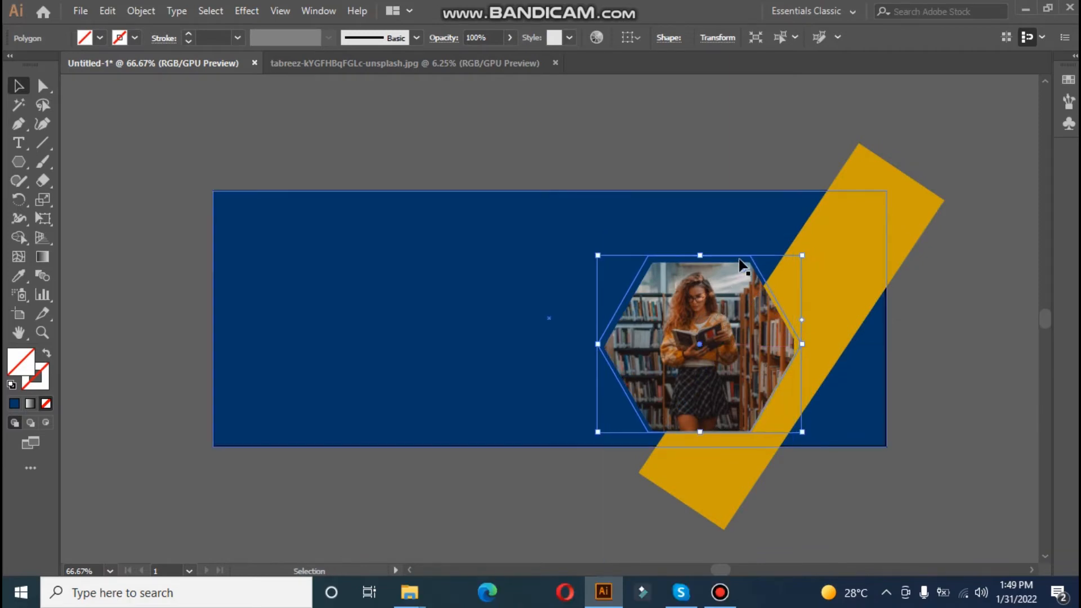
Nudge the new hexagon slightly left so its margin is wider on the photo's left side.
{"action": "key", "text": "Left"}
{"action": "key", "text": "Left"}
{"action": "key", "text": "Left"}
{"action": "key", "text": "Left"}
{"action": "key", "text": "Left"}
{"action": "key", "text": "Left"}
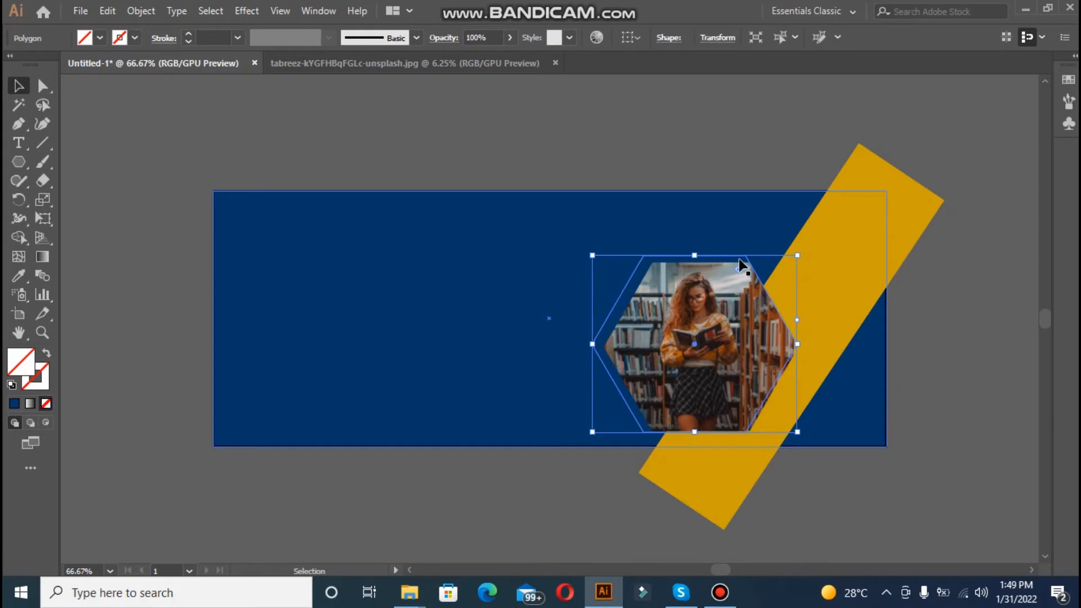
{"action": "key", "text": "Right"}
{"action": "key", "text": "Right"}
{"action": "key", "text": "Right"}
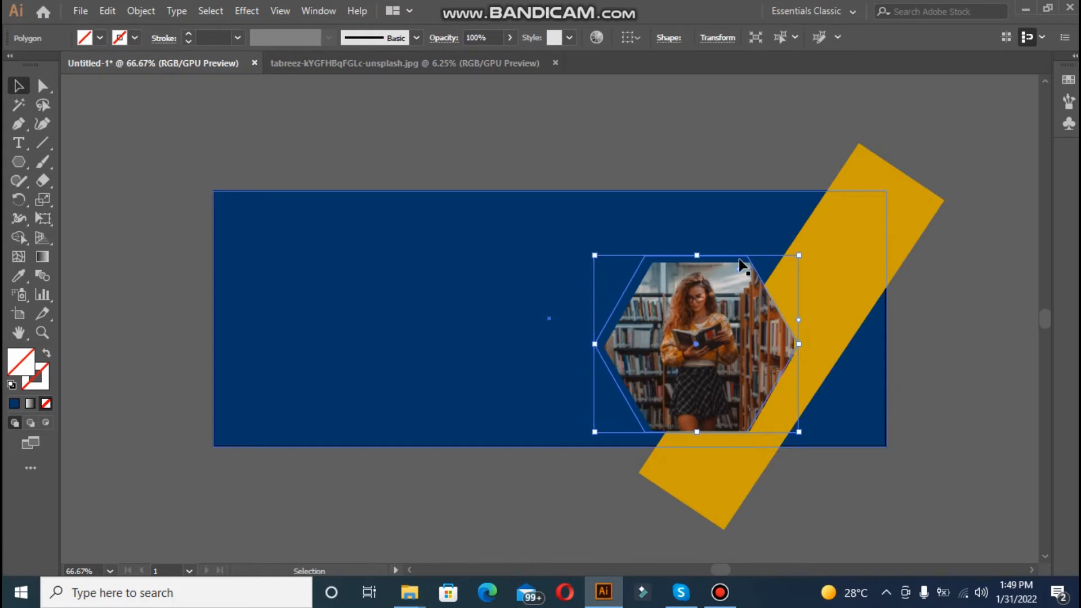
{"action": "key", "text": "Right"}
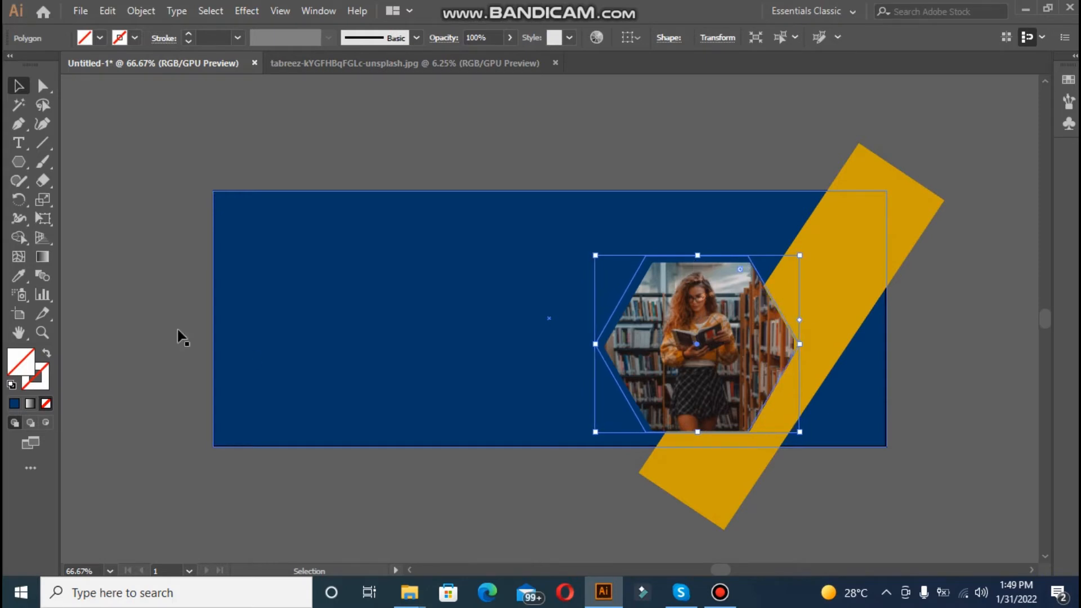
Fill the new hexagon with the diagonal band's gold using the Eyedropper and send it backward behind the clipped photo.
{"action": "left_click", "coordinate": [17, 276]}
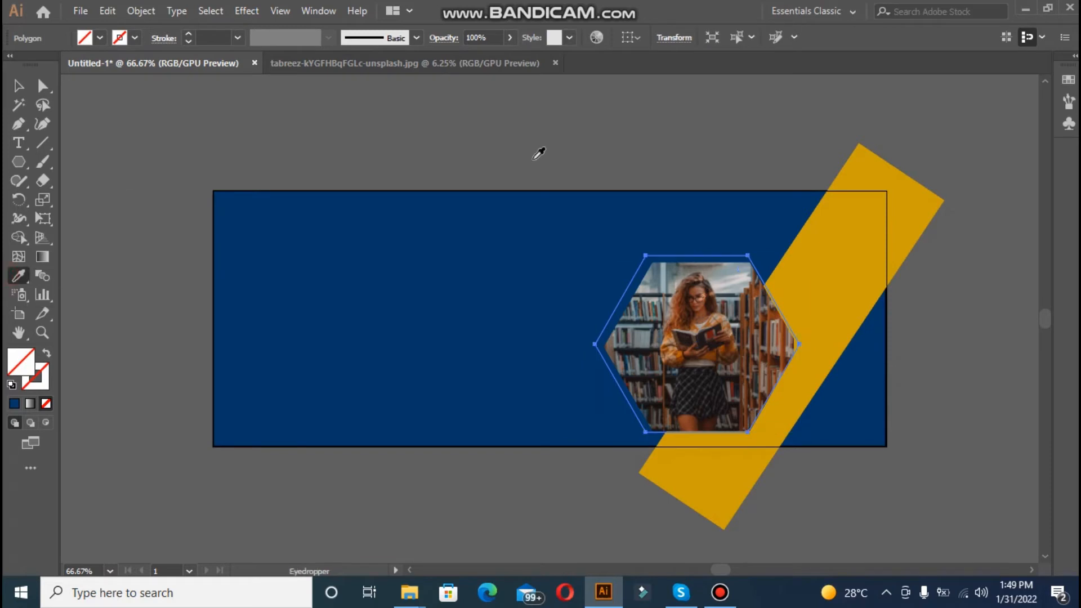
{"action": "left_click", "coordinate": [823, 223]}
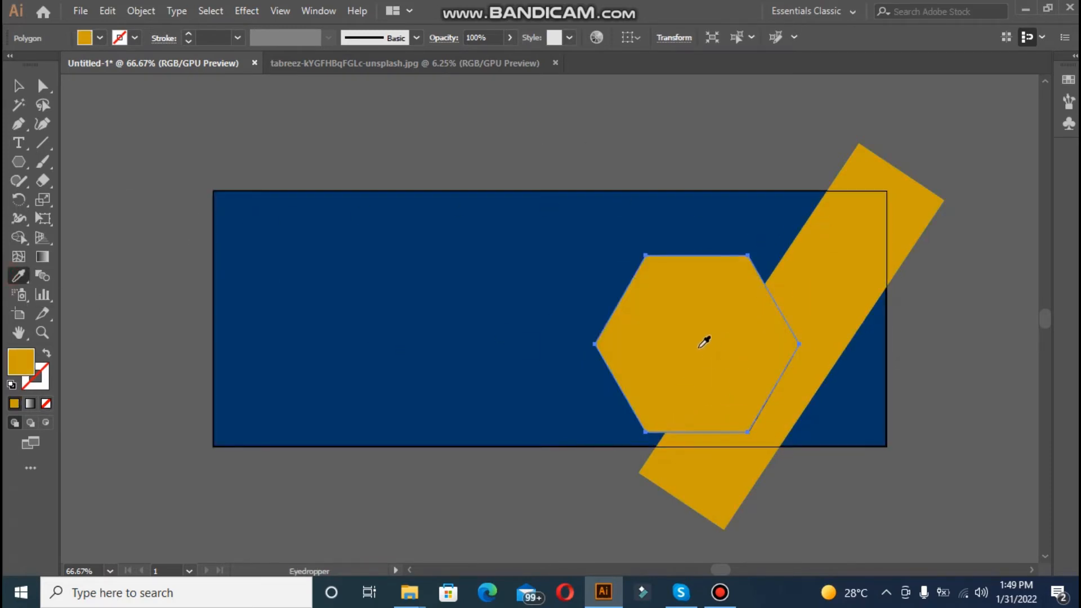
{"action": "right_click", "coordinate": [700, 347]}
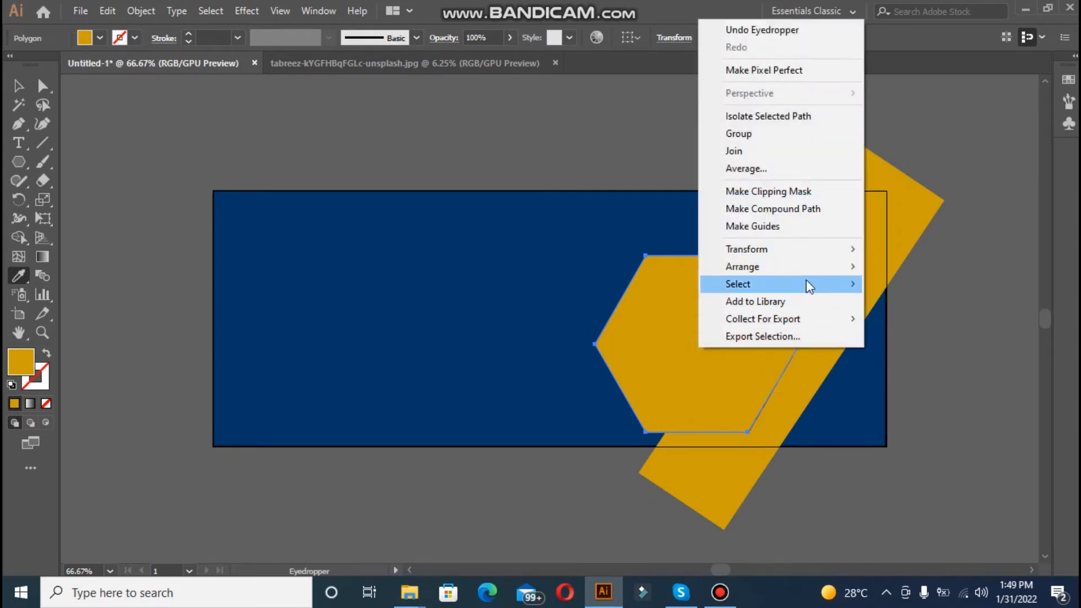
{"action": "mouse_move", "coordinate": [808, 286]}
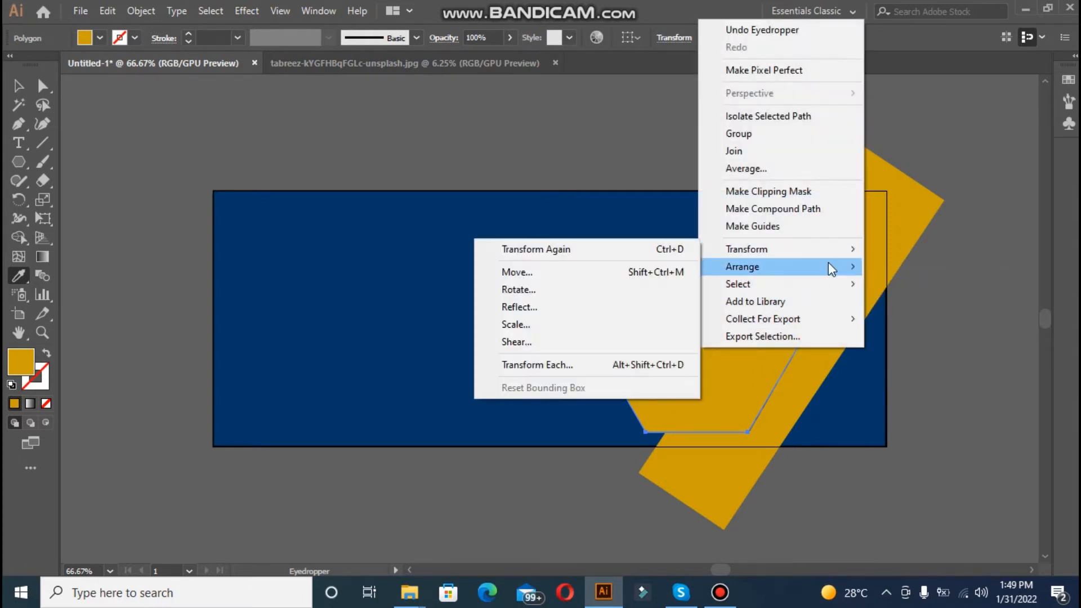
{"action": "mouse_move", "coordinate": [832, 269]}
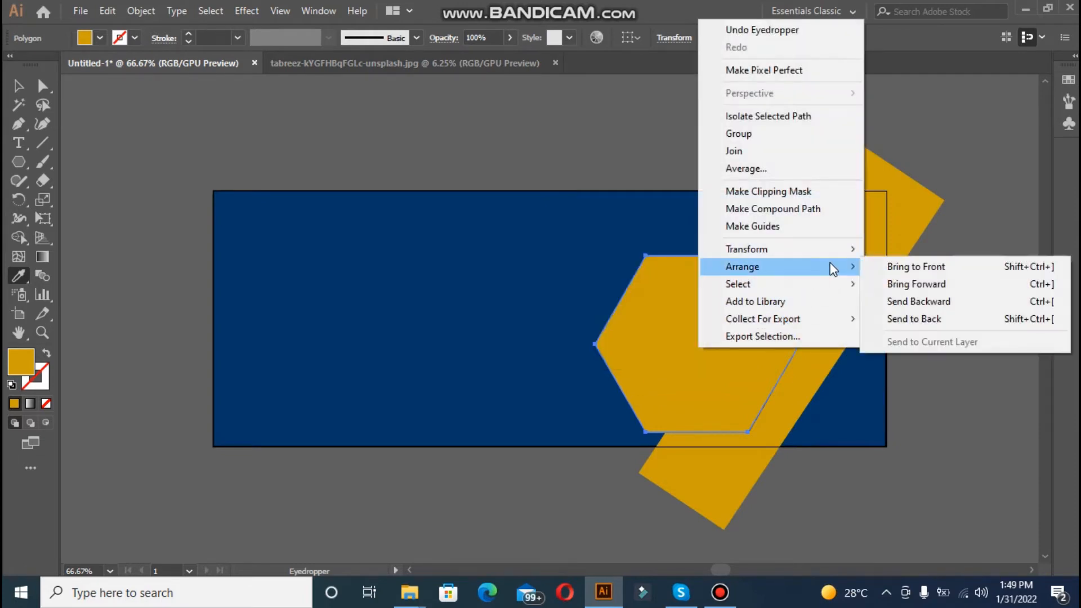
{"action": "left_click", "coordinate": [879, 297]}
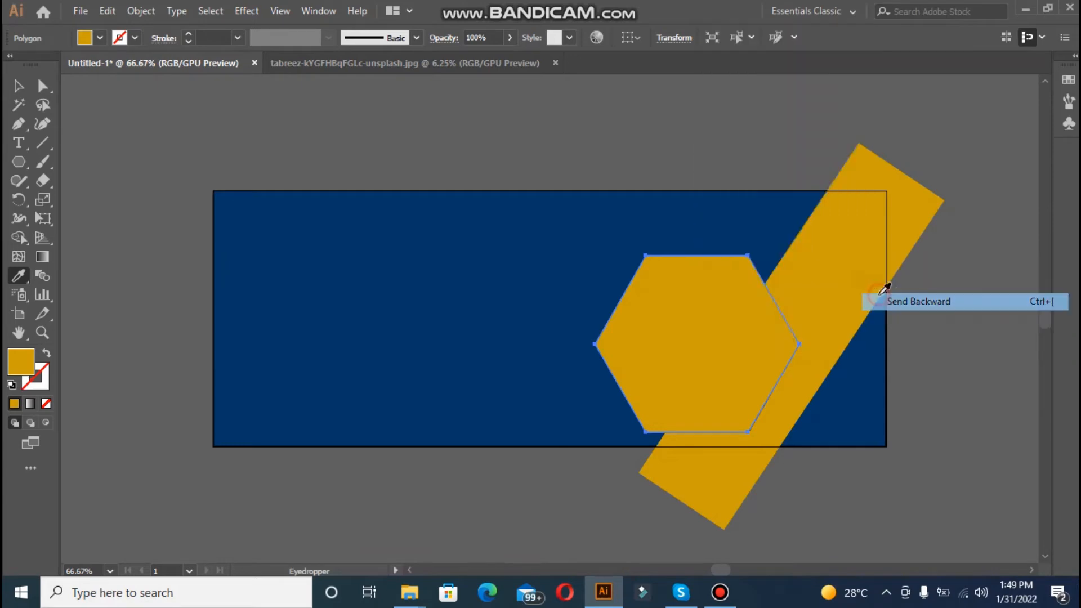
Nudge the gold hexagon a little further left to widen the gold border on the photo's left side.
{"action": "left_click", "coordinate": [18, 86]}
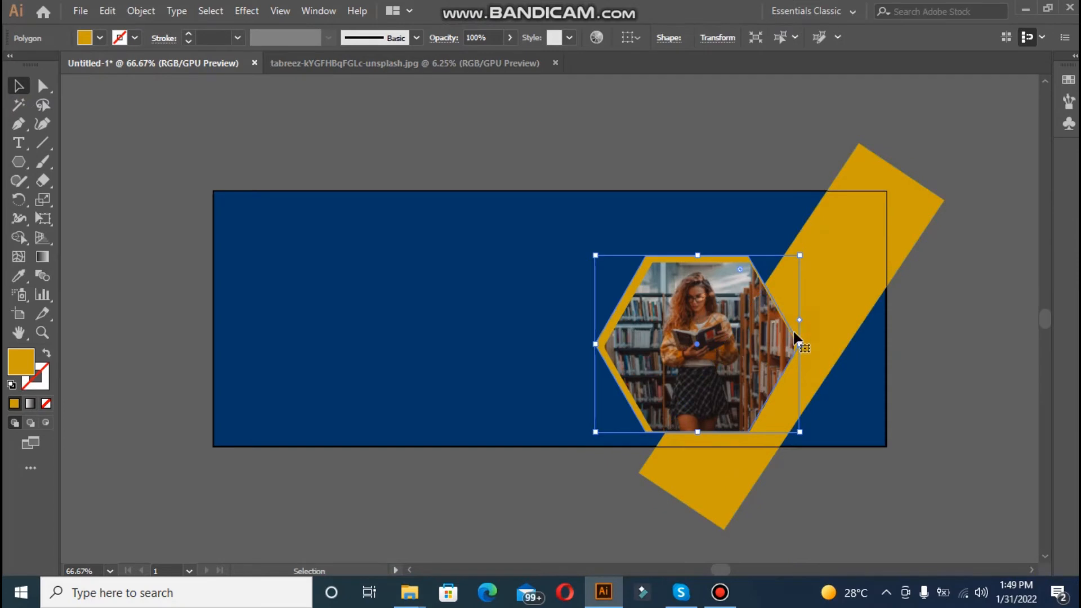
{"action": "key", "text": "Left"}
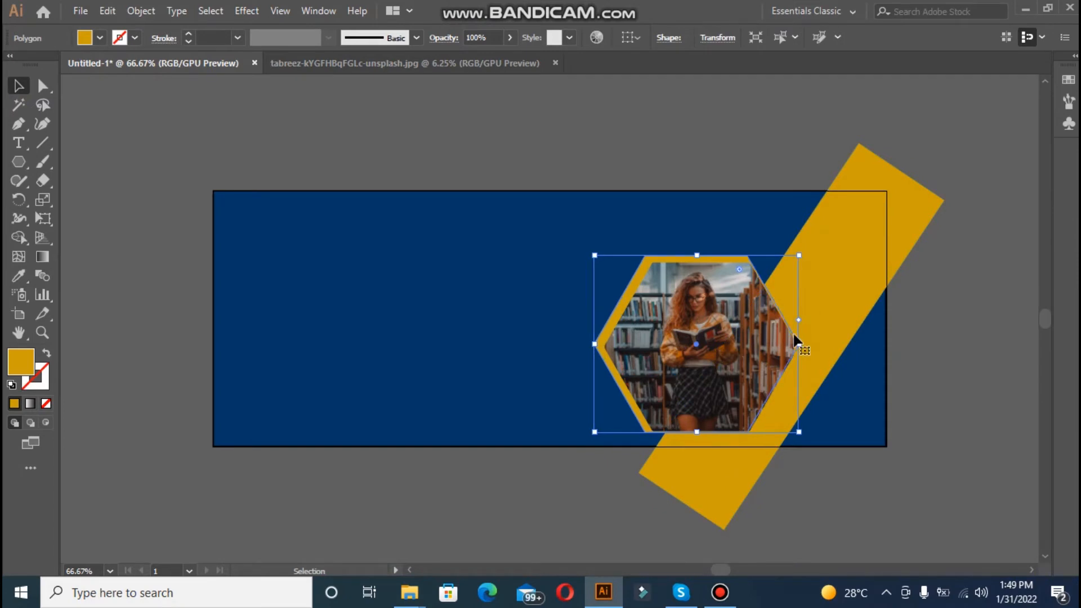
{"action": "key", "text": "Left"}
{"action": "key", "text": "Left"}
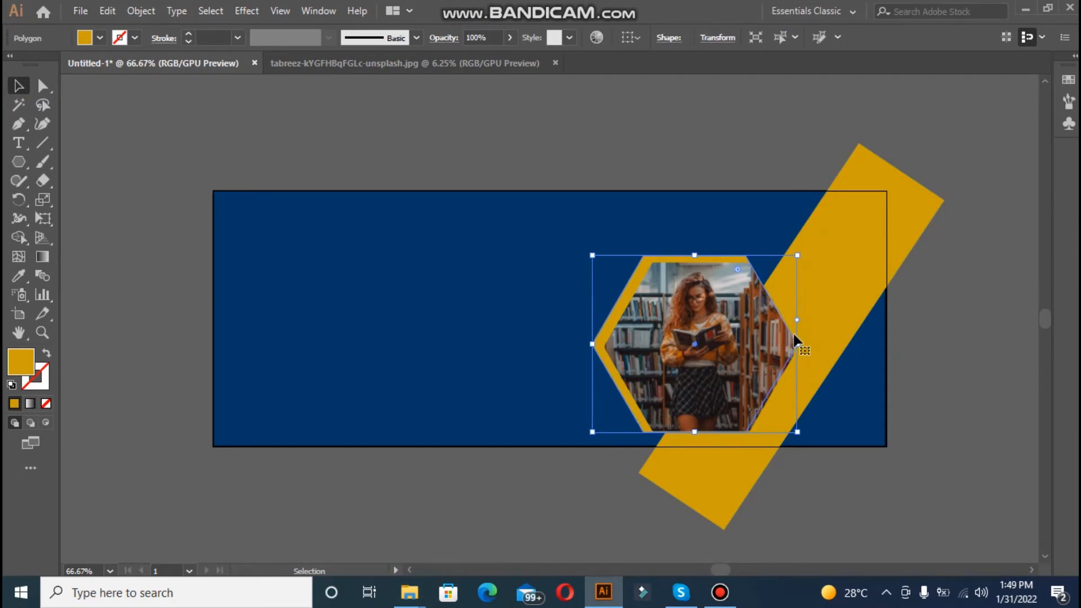
{"action": "key", "text": "Right"}
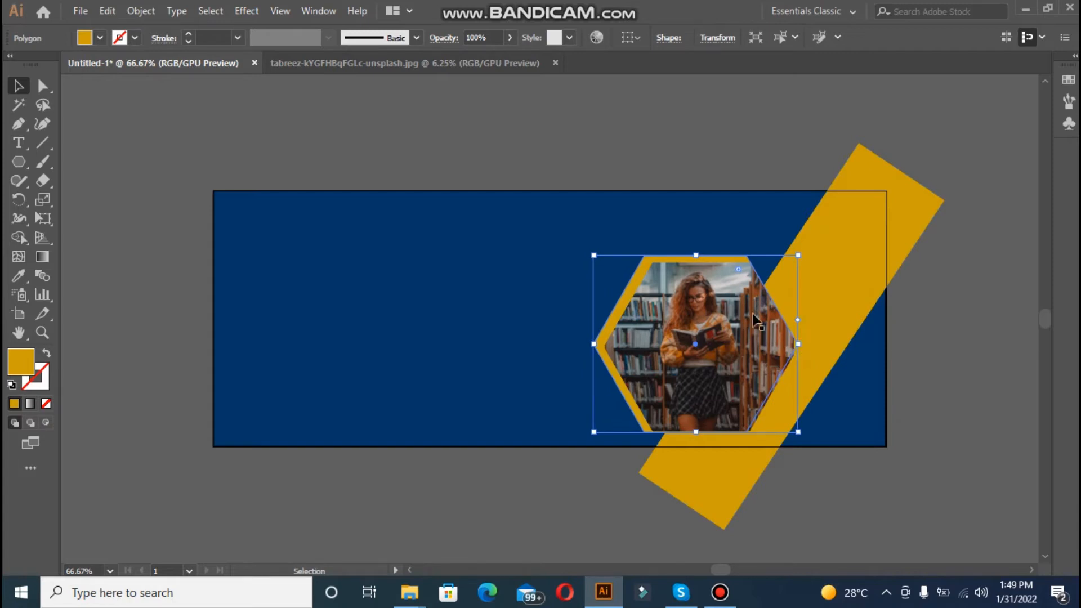
{"action": "left_click", "coordinate": [627, 168]}
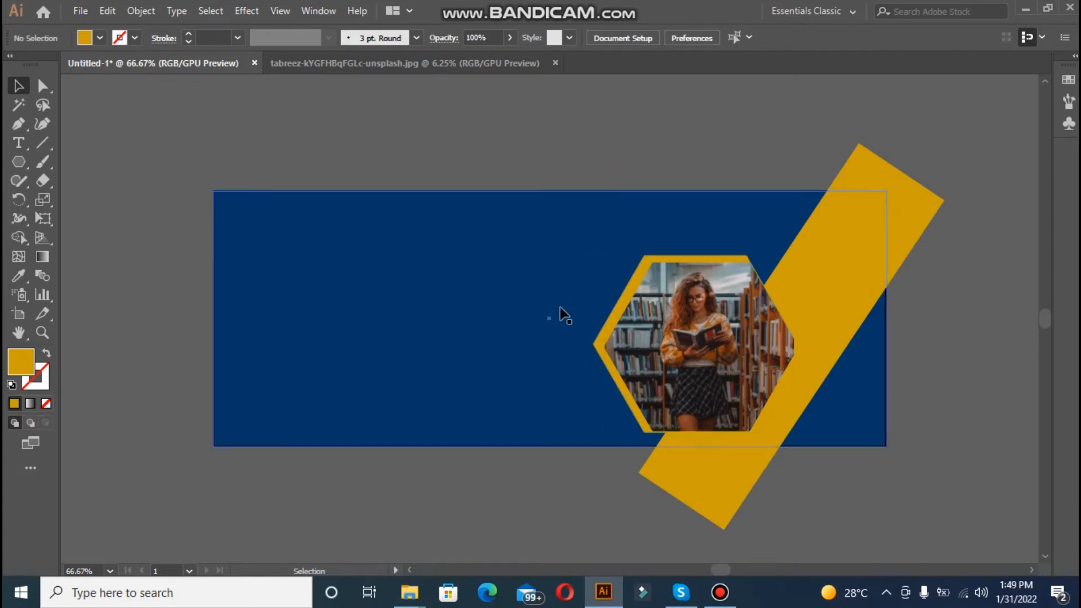
Duplicate the gold hexagon slightly to the right and fill the copy with off-white F4F3F2.
{"action": "left_click", "coordinate": [618, 332]}
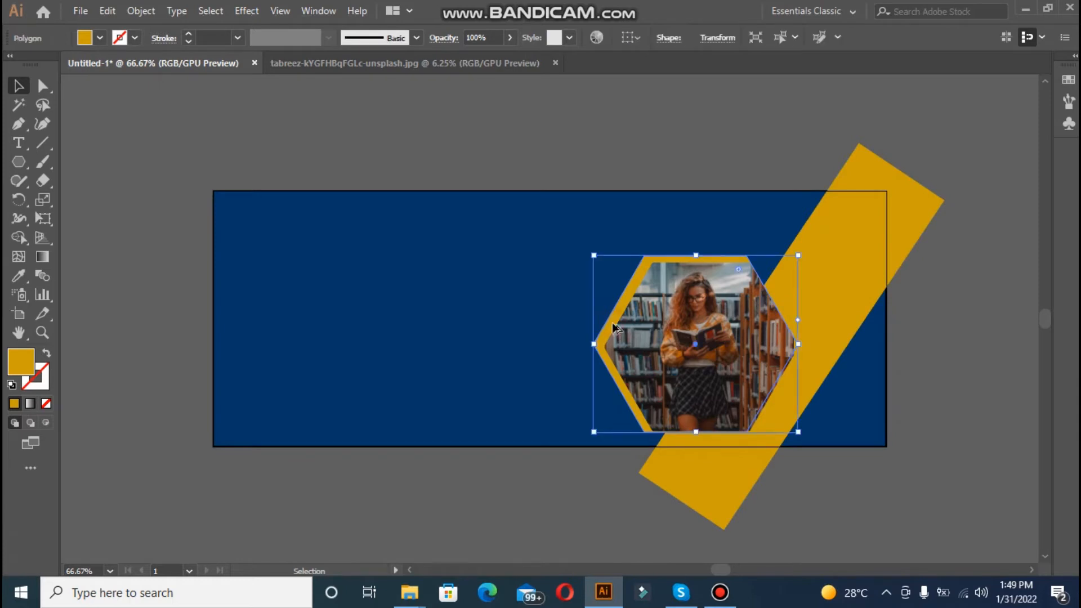
{"action": "mouse_move", "coordinate": [611, 322]}
{"action": "left_mouse_down"}
{"action": "mouse_move", "coordinate": [621, 338]}
{"action": "mouse_move", "coordinate": [622, 323]}
{"action": "left_mouse_up"}
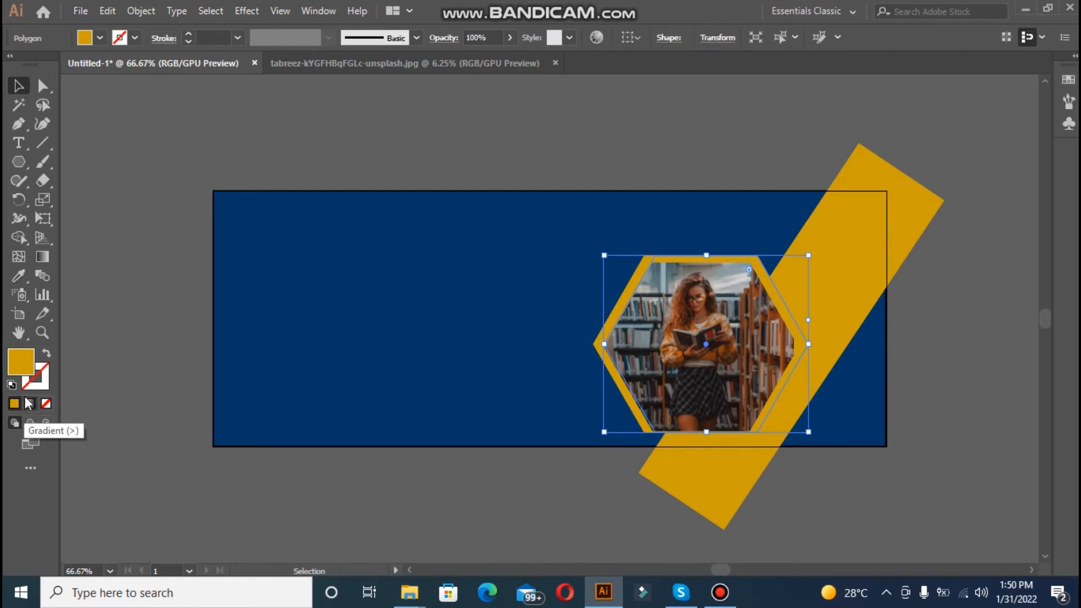
{"action": "double_click", "coordinate": [23, 371]}
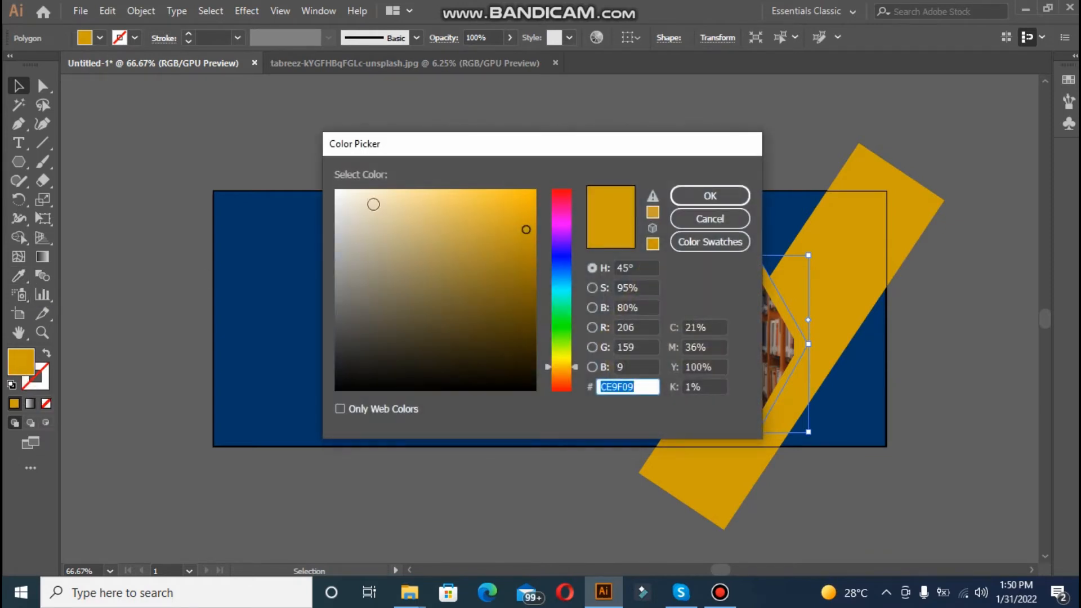
{"action": "left_click", "coordinate": [338, 196]}
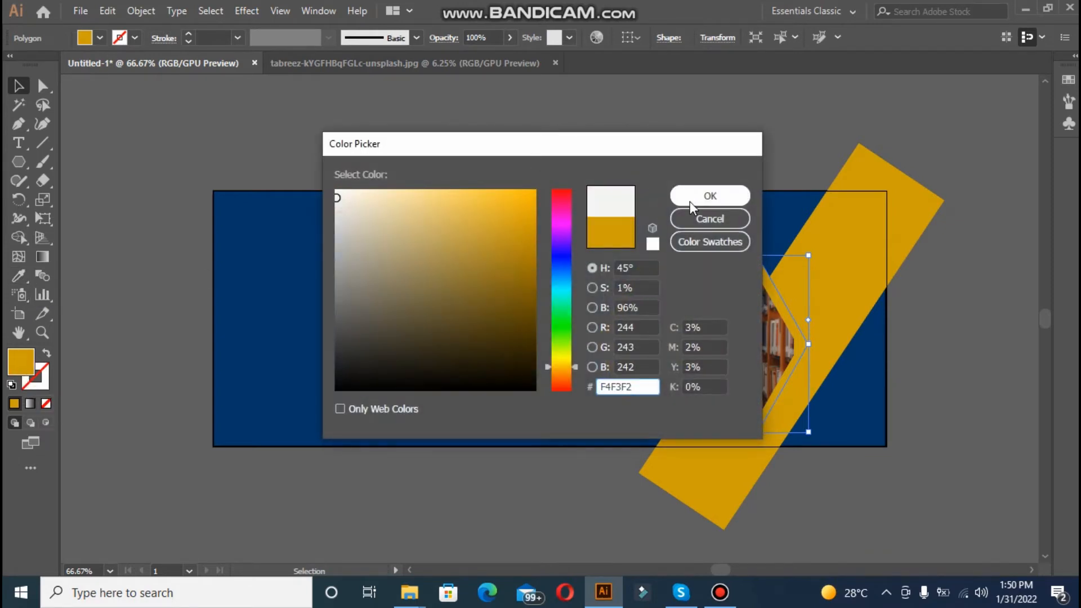
{"action": "left_click", "coordinate": [691, 201]}
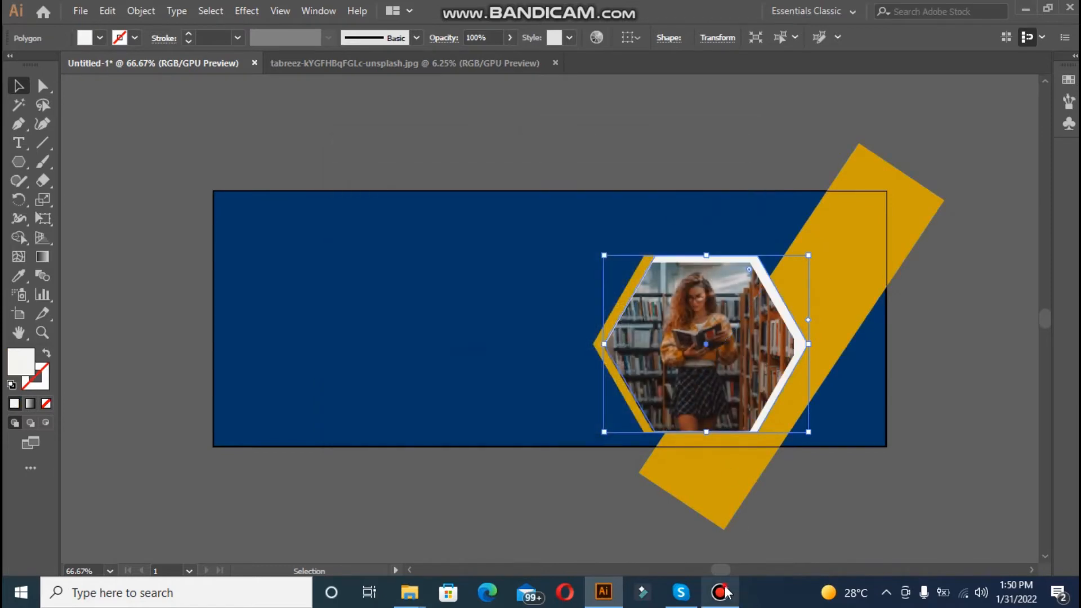
{"action": "left_click", "coordinate": [725, 589]}
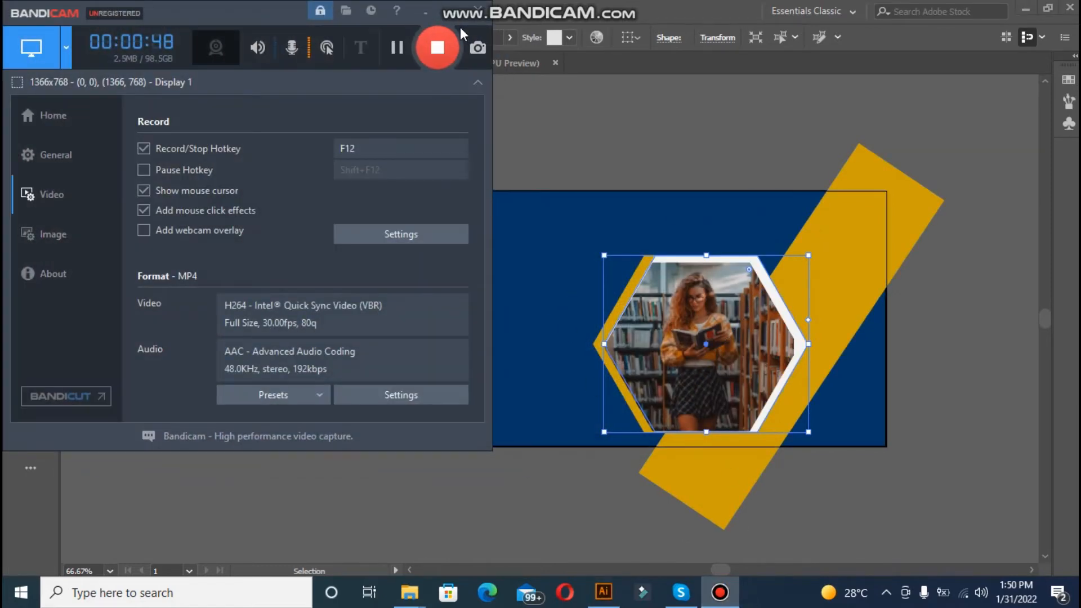
{"action": "left_click", "coordinate": [427, 11]}
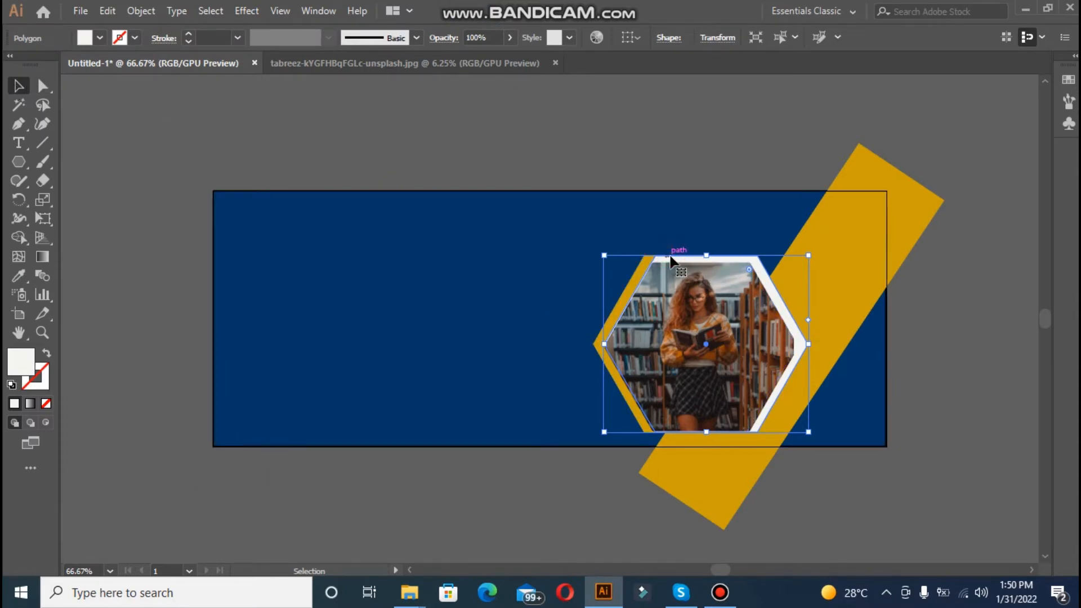
{"action": "left_click_drag", "start_coordinate": [706, 255], "coordinate": [708, 263]}
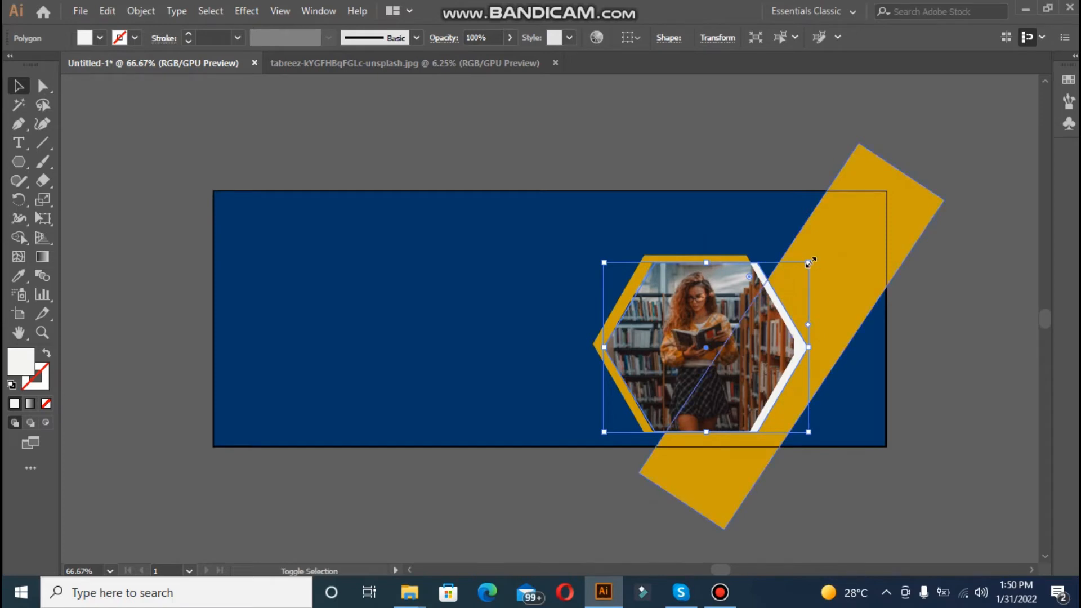
{"action": "left_click_drag", "start_coordinate": [809, 263], "coordinate": [816, 258]}
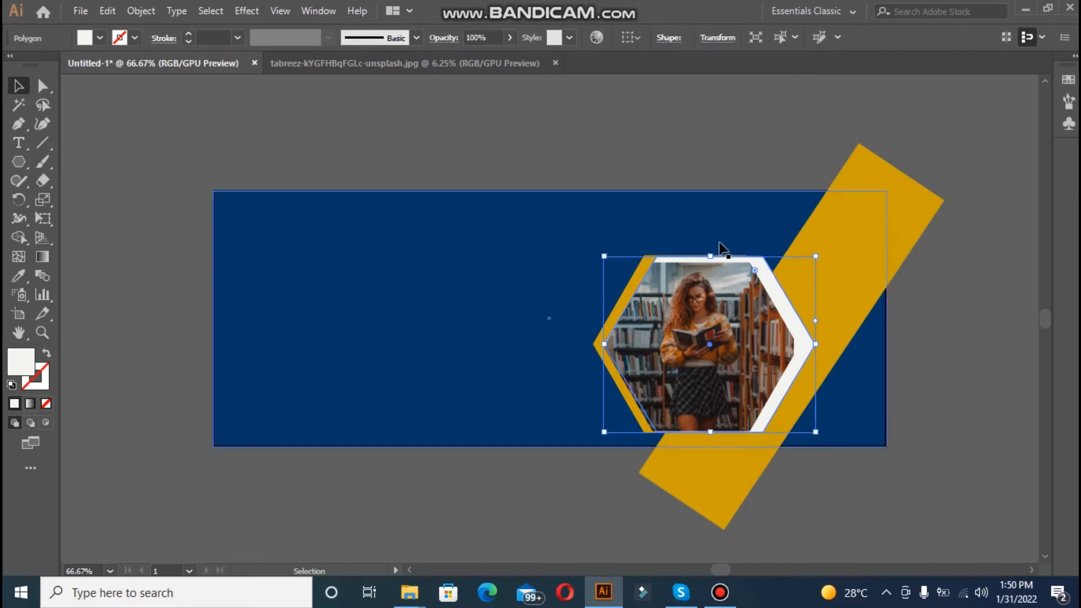
{"action": "key", "text": "ctrl+z"}
{"action": "key", "text": "ctrl+z"}
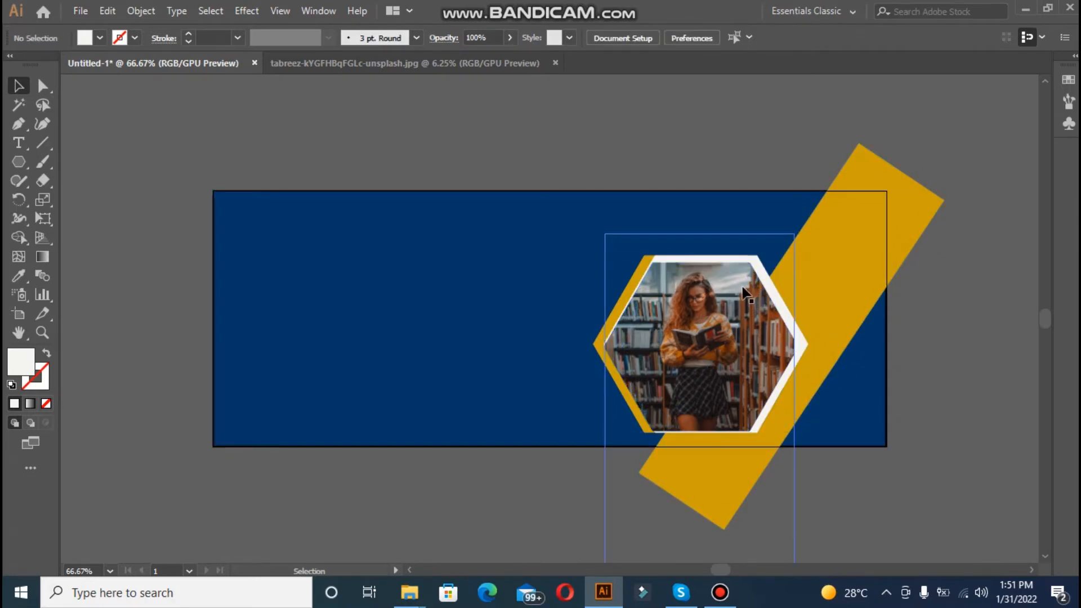
Send the off-white hexagon backward behind the gold hexagon around the photo.
{"action": "left_click", "coordinate": [742, 256]}
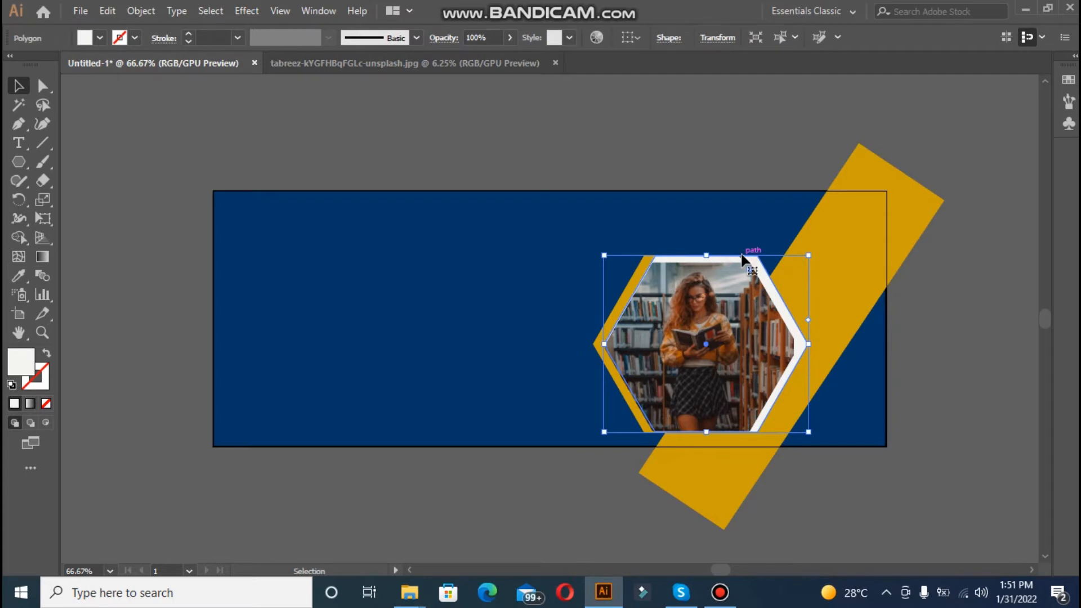
{"action": "right_click", "coordinate": [725, 303]}
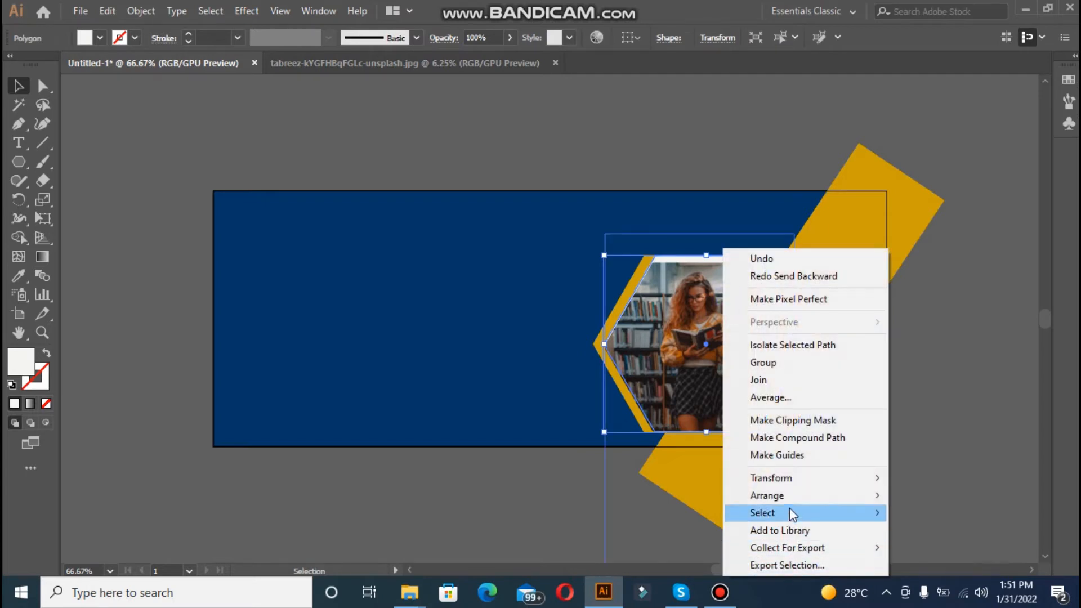
{"action": "mouse_move", "coordinate": [788, 497]}
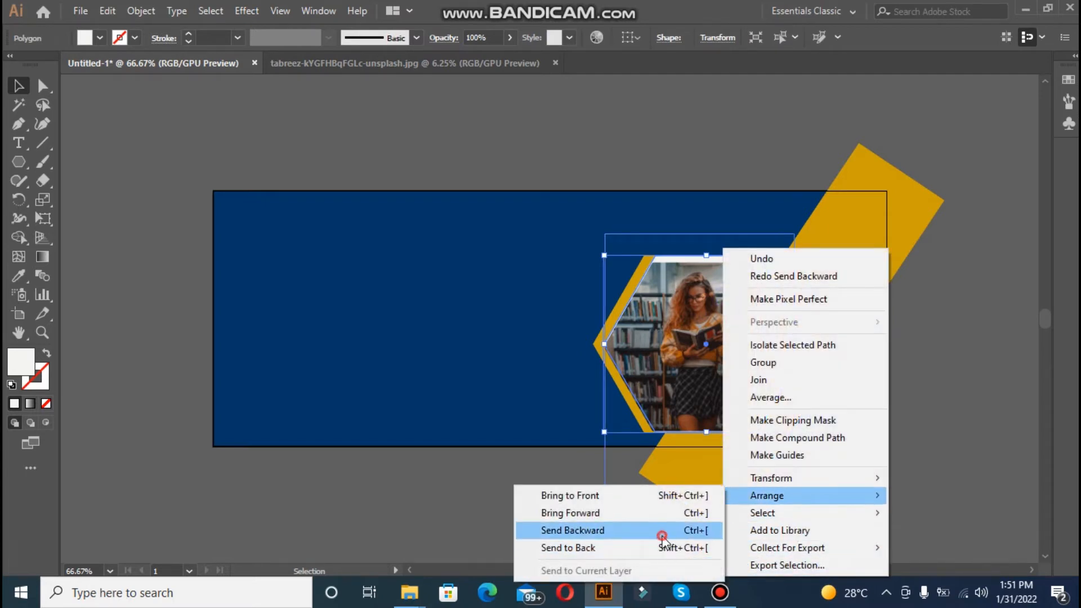
{"action": "left_click", "coordinate": [660, 530]}
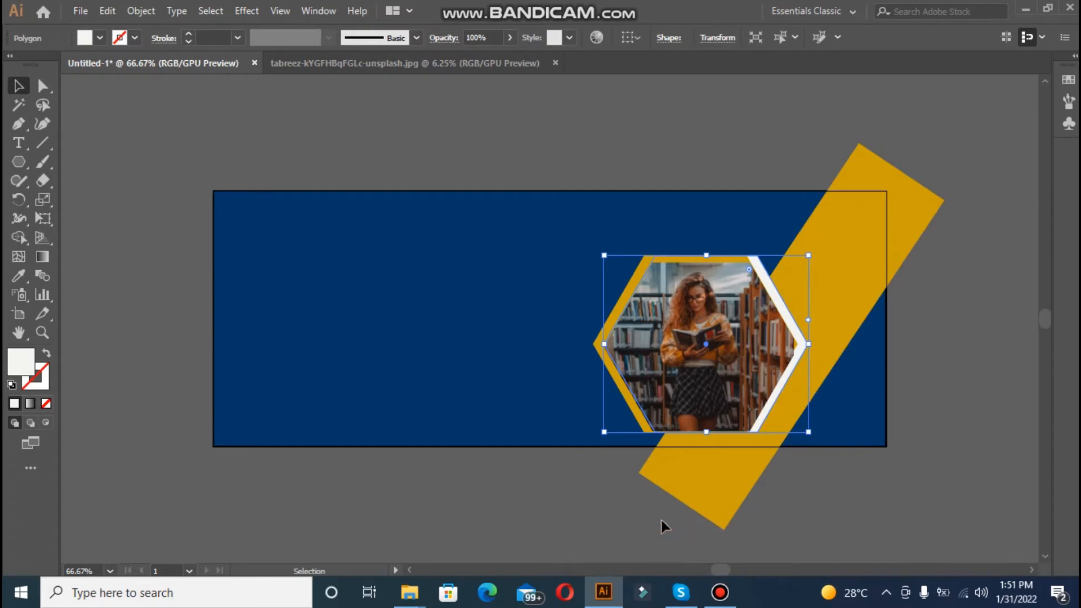
{"action": "left_click", "coordinate": [681, 168]}
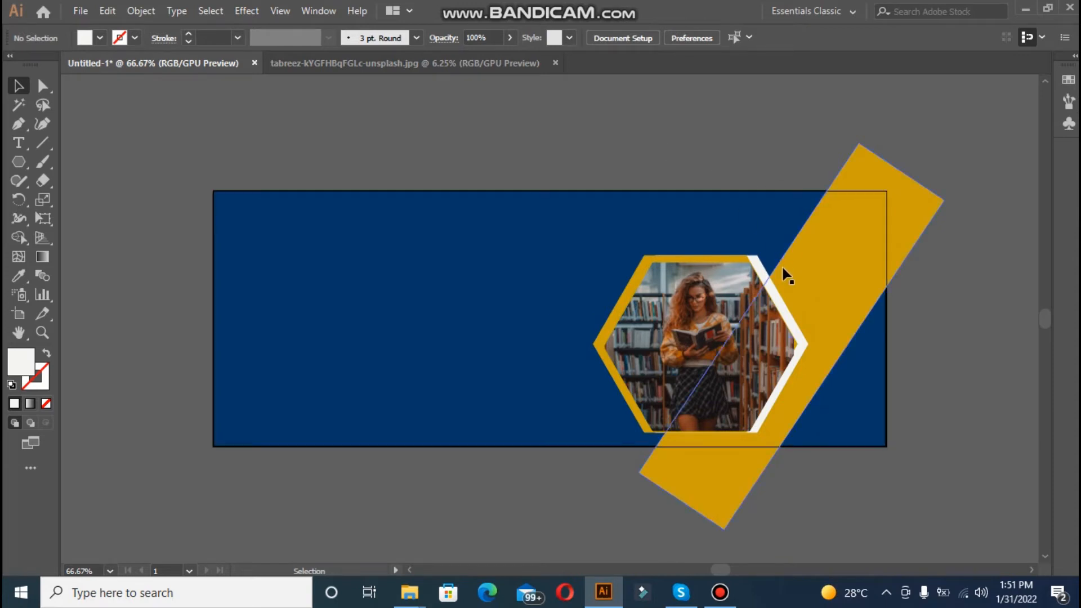
Duplicate the gold hexagon and offset the copy slightly down and right so its border extends below the photo.
{"action": "left_click", "coordinate": [776, 299]}
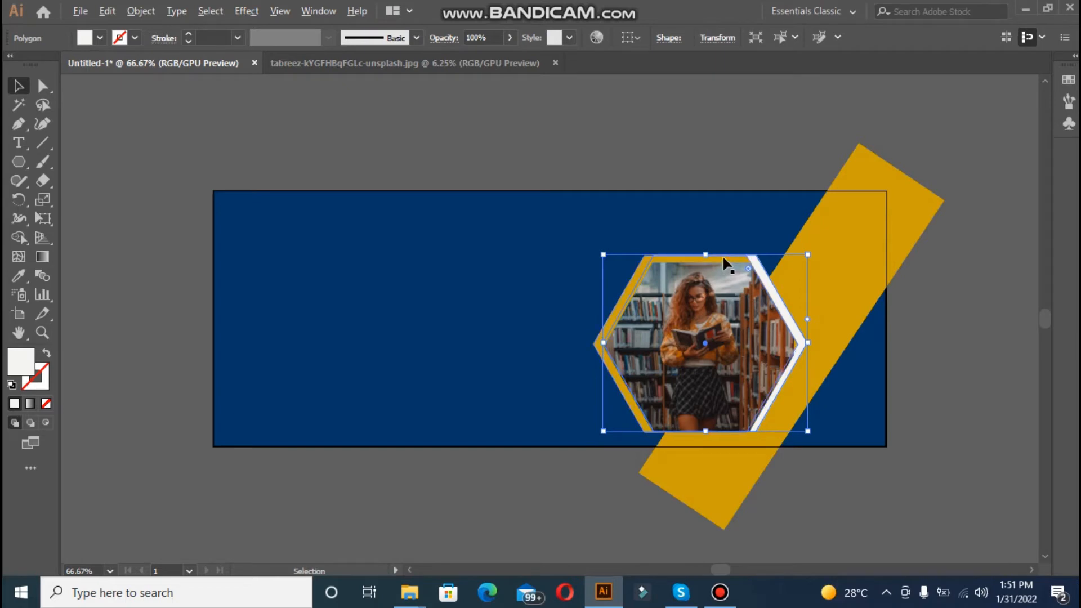
{"action": "left_click_drag", "start_coordinate": [723, 255], "coordinate": [751, 269]}
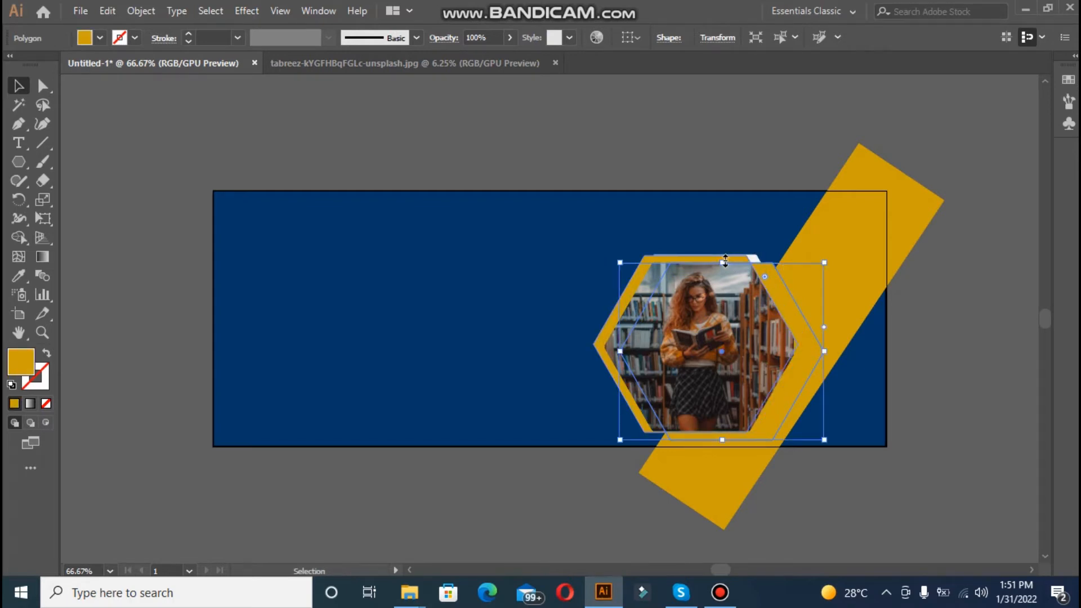
{"action": "left_click_drag", "start_coordinate": [723, 263], "coordinate": [724, 255]}
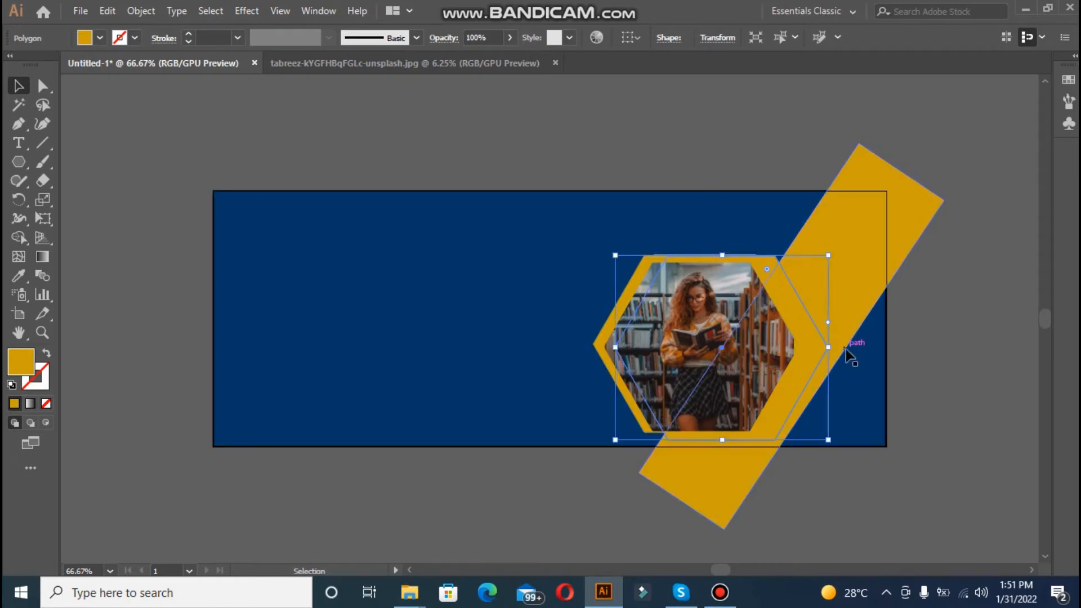
{"action": "left_click_drag", "start_coordinate": [827, 348], "coordinate": [811, 347]}
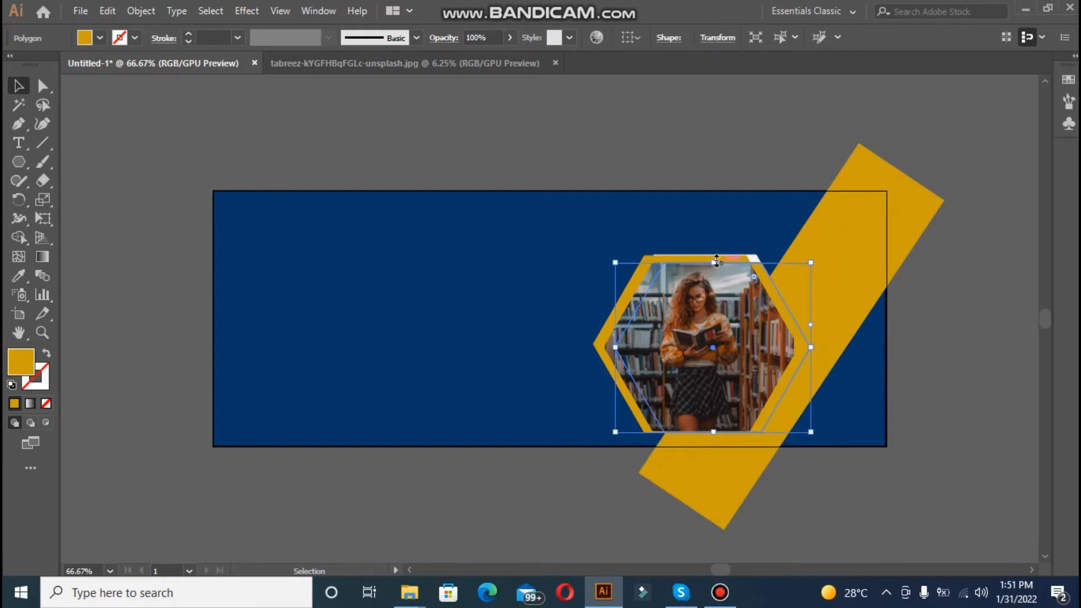
{"action": "left_click_drag", "start_coordinate": [716, 260], "coordinate": [713, 258]}
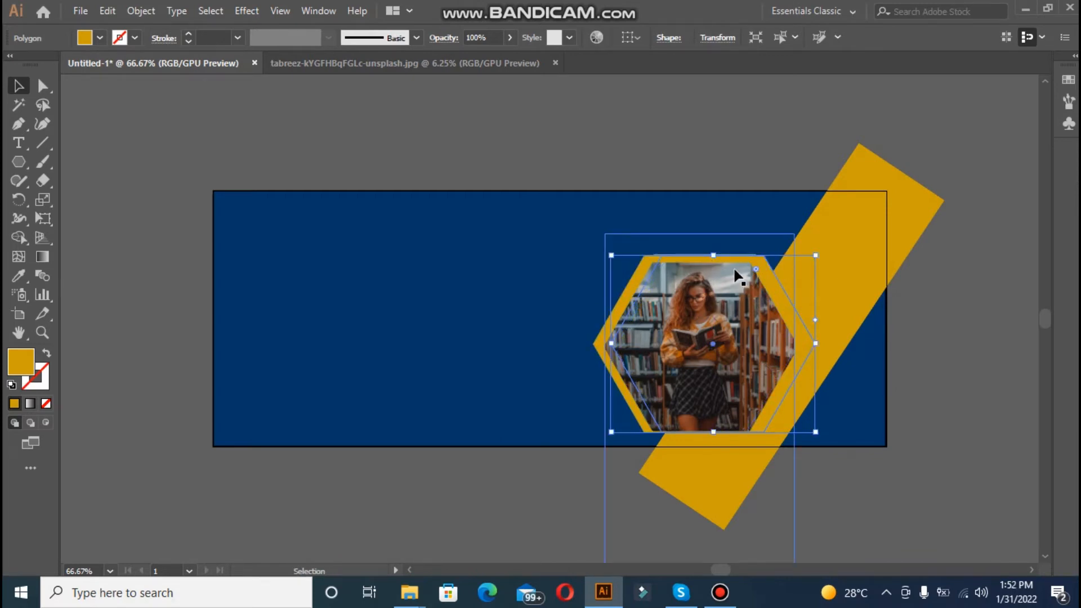
{"action": "left_click_drag", "start_coordinate": [732, 262], "coordinate": [718, 267]}
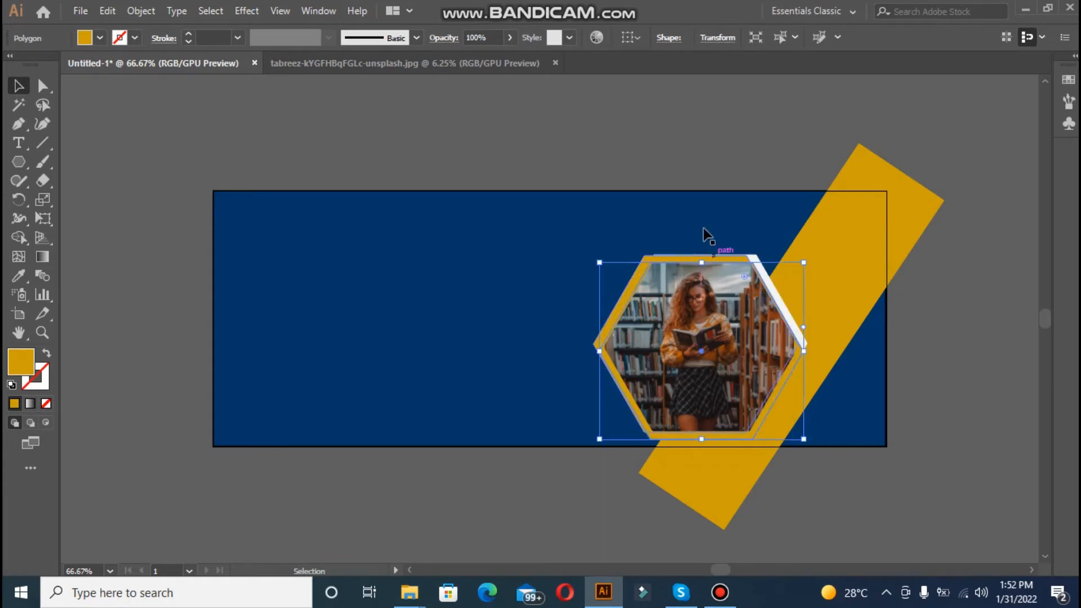
{"action": "left_click", "coordinate": [686, 175]}
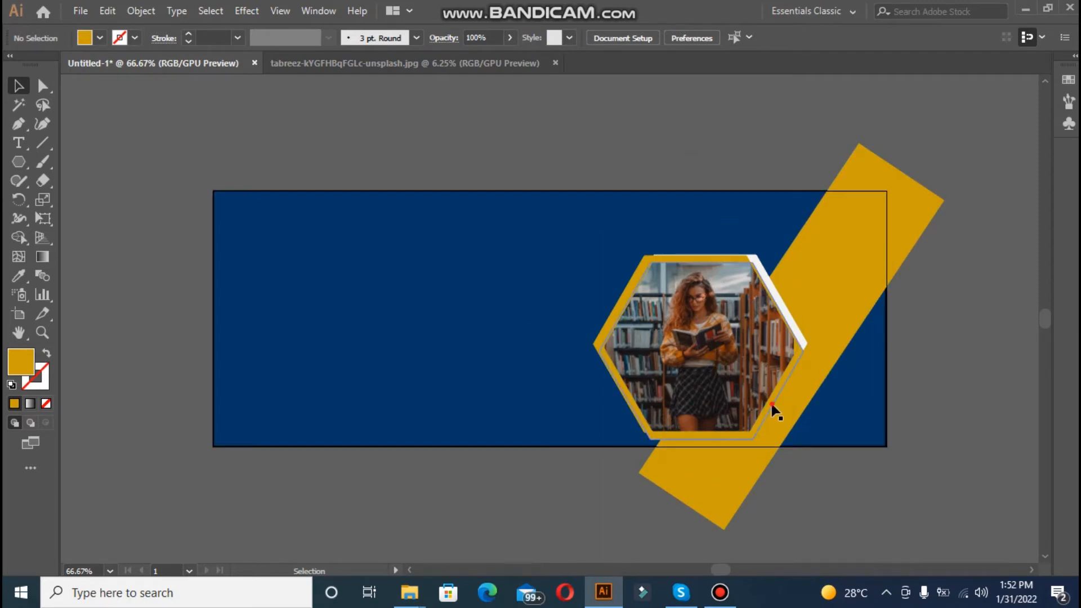
Fill the lower gold hexagon copy with orange F78C19.
{"action": "left_click", "coordinate": [771, 405]}
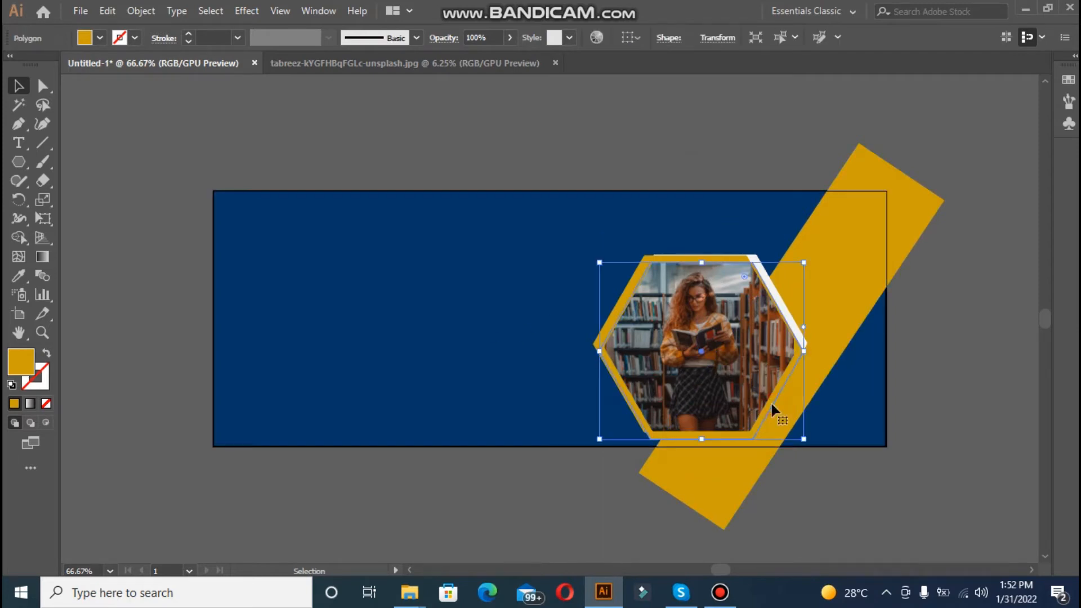
{"action": "double_click", "coordinate": [28, 363]}
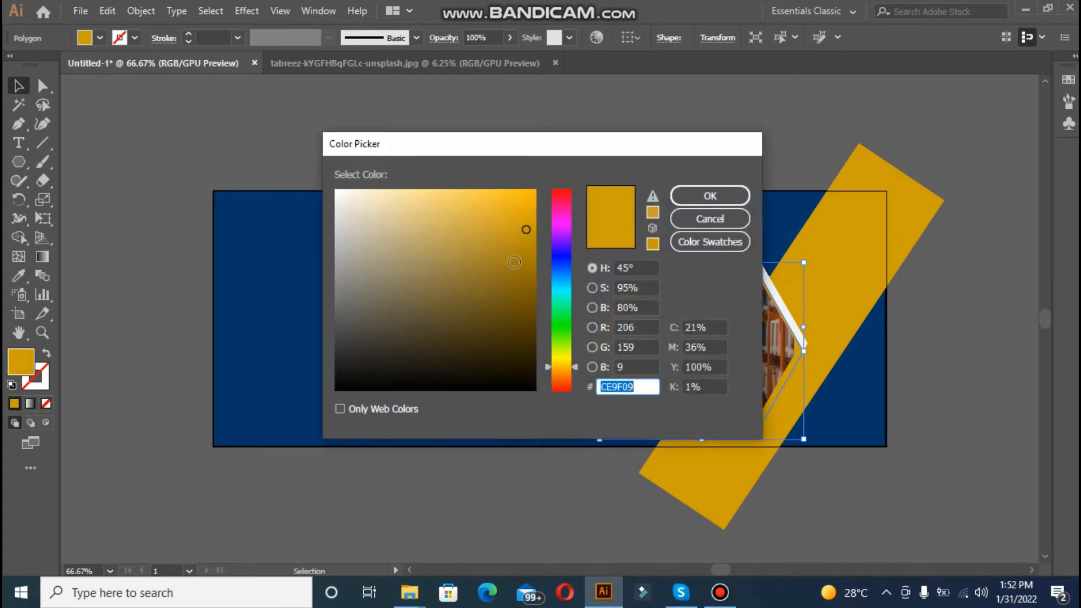
{"action": "left_click", "coordinate": [562, 368]}
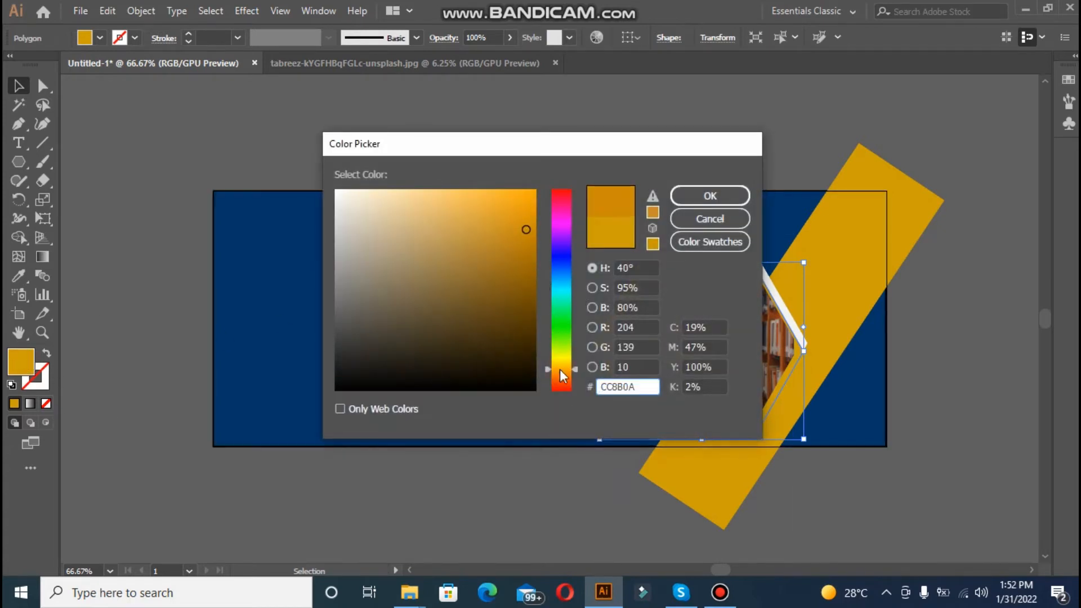
{"action": "left_click", "coordinate": [563, 375]}
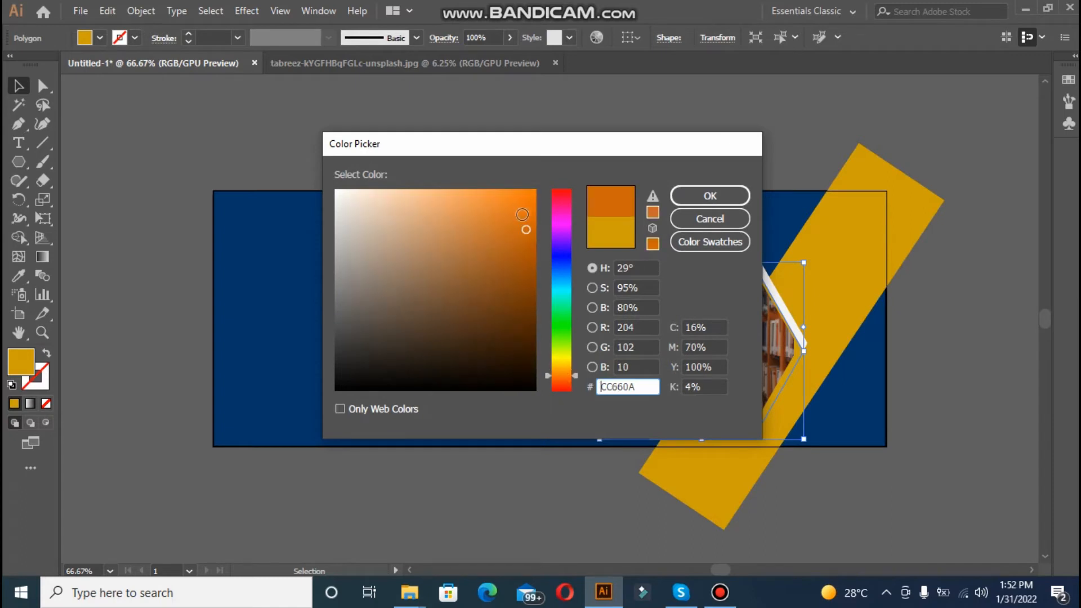
{"action": "left_click", "coordinate": [493, 219]}
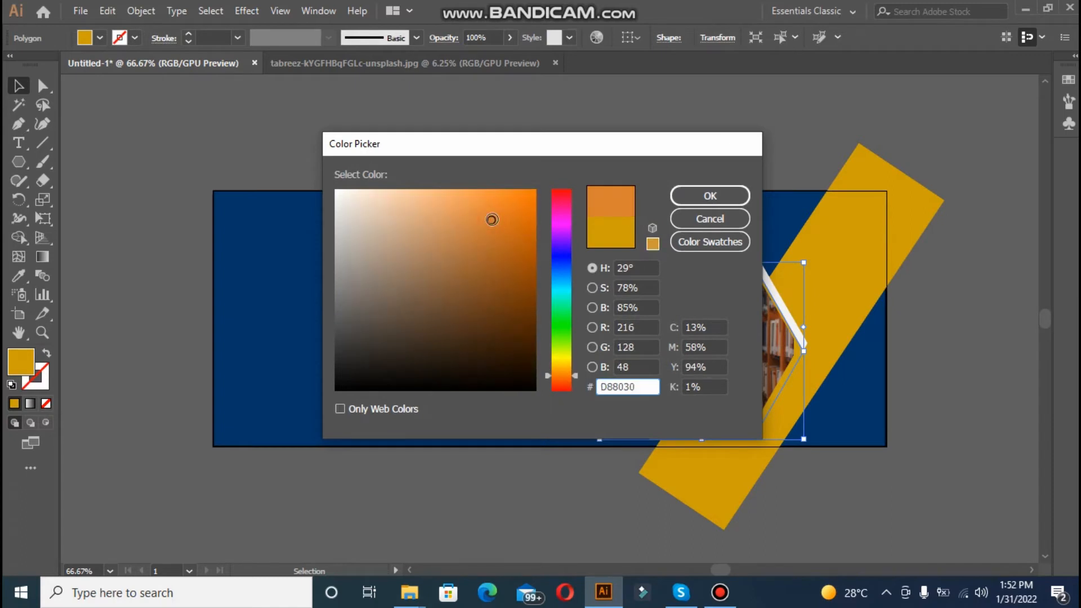
{"action": "left_click", "coordinate": [561, 367]}
{"action": "left_click_drag", "start_coordinate": [528, 231], "coordinate": [492, 211]}
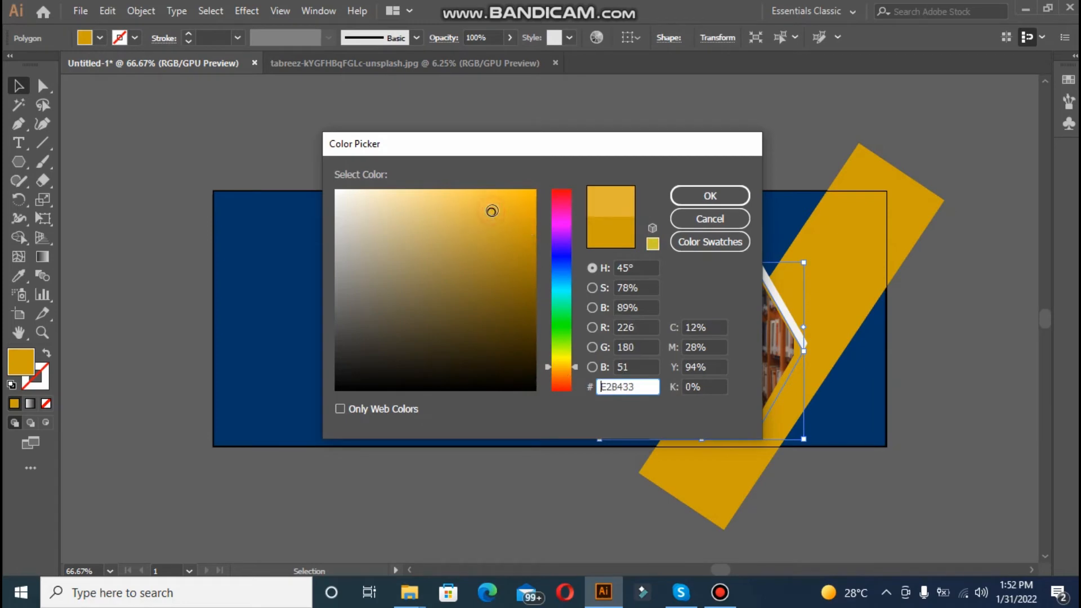
{"action": "left_click", "coordinate": [561, 374]}
{"action": "left_click", "coordinate": [529, 234]}
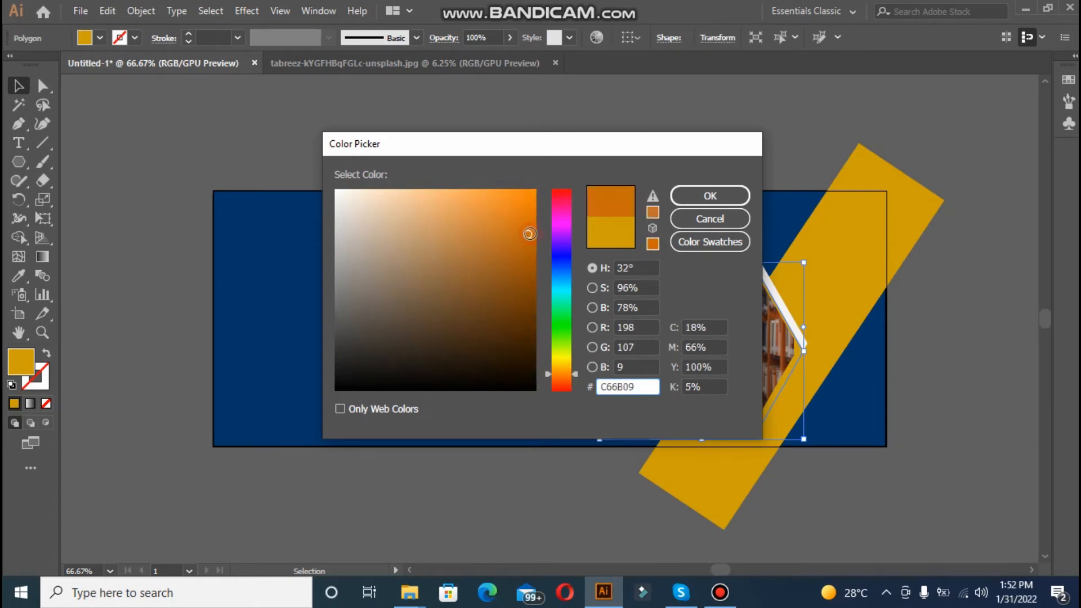
{"action": "left_click", "coordinate": [516, 196]}
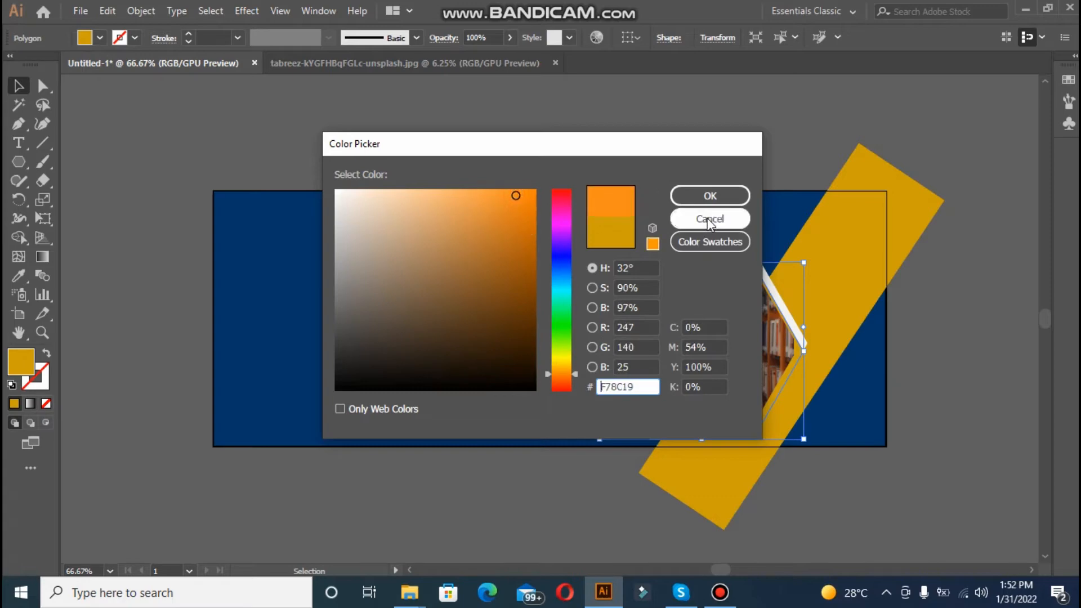
{"action": "left_click", "coordinate": [708, 196]}
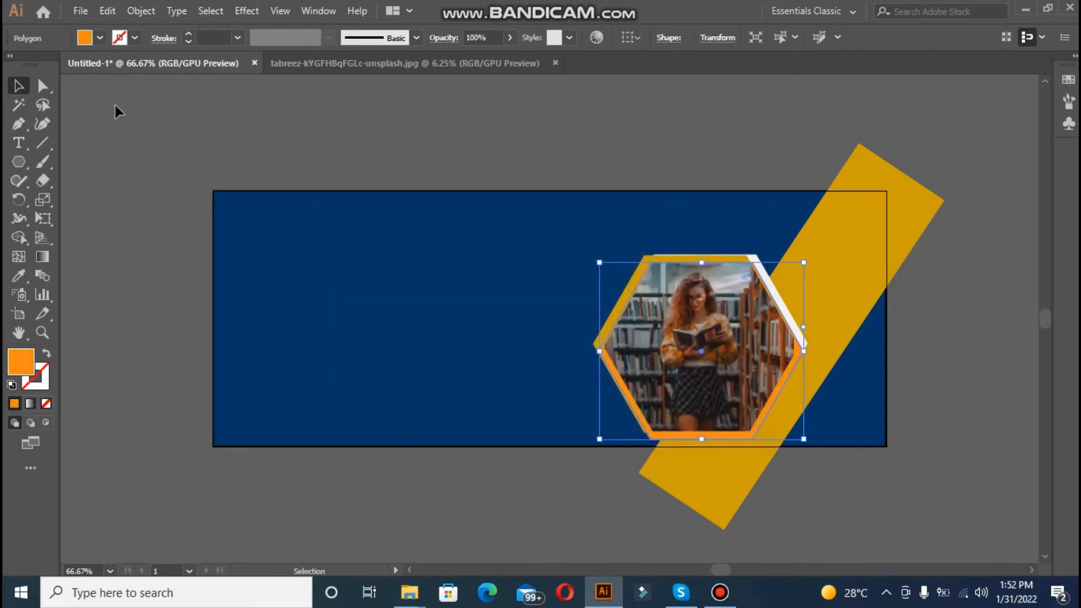
{"action": "left_click", "coordinate": [128, 116]}
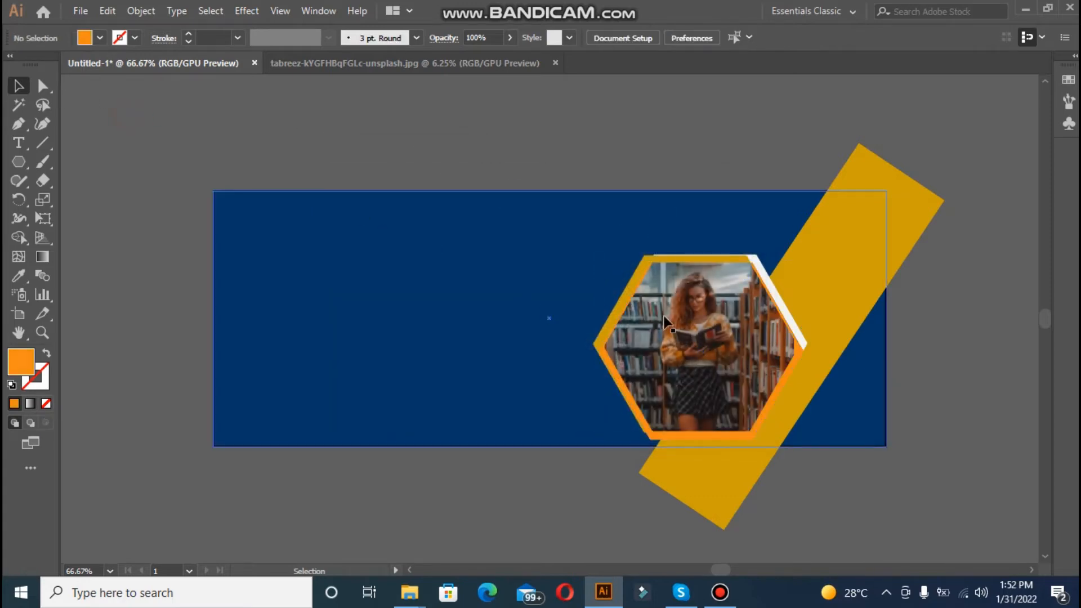
Send the orange hexagon backward behind the off-white one and enlarge it slightly toward the lower right.
{"action": "left_click", "coordinate": [783, 386]}
{"action": "right_click", "coordinate": [641, 425]}
{"action": "left_click", "coordinate": [826, 379]}
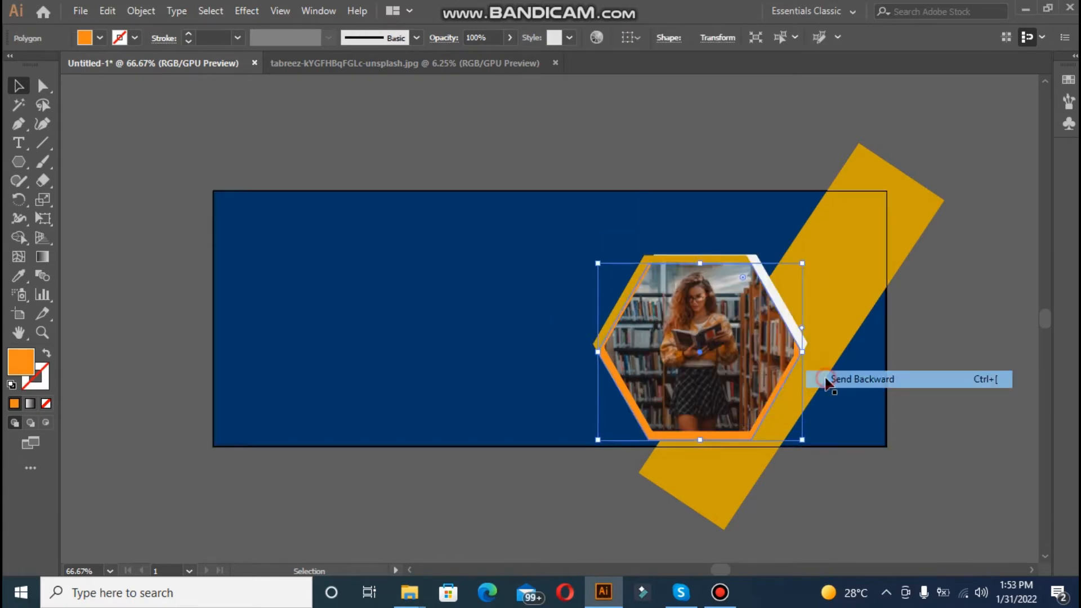
{"action": "left_click_drag", "start_coordinate": [803, 440], "coordinate": [809, 445]}
{"action": "right_click", "coordinate": [746, 440]}
{"action": "left_click", "coordinate": [579, 396]}
{"action": "left_click_drag", "start_coordinate": [706, 440], "coordinate": [707, 434]}
Shift the gold hexagon slightly left and extend its upper-left corner outward to widen the gold border.
{"action": "left_click_drag", "start_coordinate": [640, 416], "coordinate": [634, 415]}
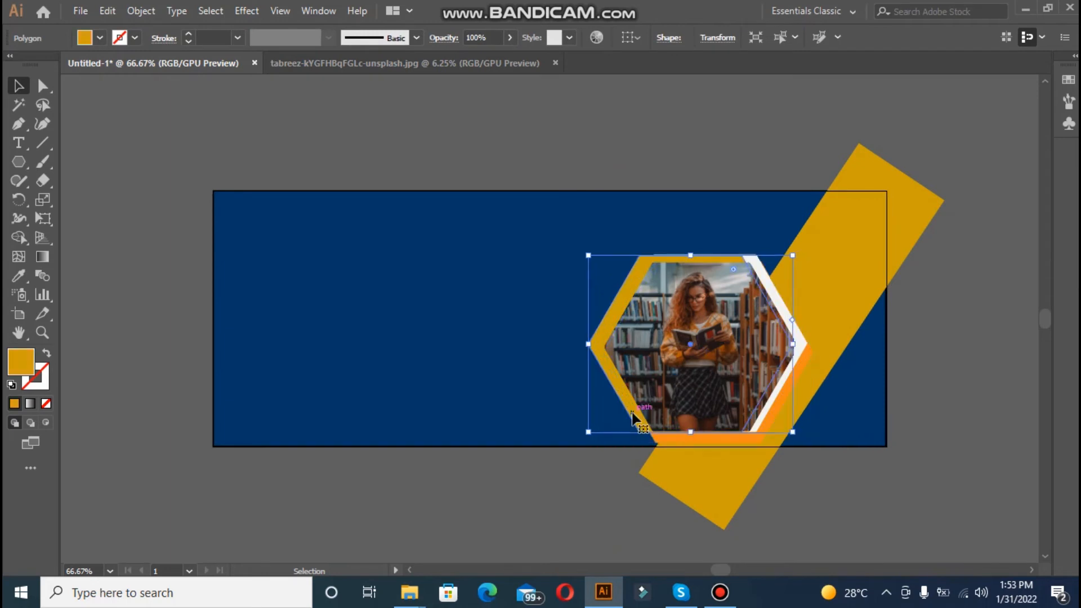
{"action": "double_click", "coordinate": [647, 412]}
{"action": "left_click_drag", "start_coordinate": [603, 261], "coordinate": [592, 253]}
{"action": "double_click", "coordinate": [591, 515]}
{"action": "left_click_drag", "start_coordinate": [703, 444], "coordinate": [702, 440]}
{"action": "left_click_drag", "start_coordinate": [632, 420], "coordinate": [634, 417]}
{"action": "left_click", "coordinate": [591, 495]}
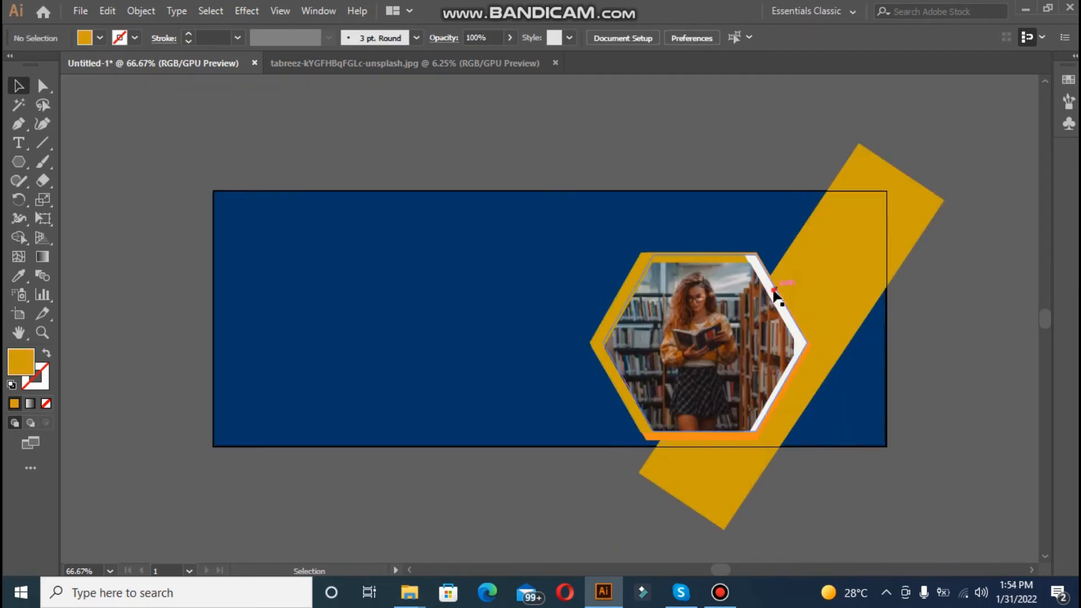
Stretch the off-white hexagon slightly upward and to the right to widen the white border along the photo's right side.
{"action": "left_click", "coordinate": [777, 294]}
{"action": "left_click_drag", "start_coordinate": [709, 256], "coordinate": [710, 254]}
{"action": "double_click", "coordinate": [702, 437]}
{"action": "double_click", "coordinate": [811, 490]}
{"action": "left_click_drag", "start_coordinate": [812, 346], "coordinate": [819, 347]}
{"action": "left_click_drag", "start_coordinate": [820, 252], "coordinate": [812, 256]}
{"action": "left_click_drag", "start_coordinate": [642, 432], "coordinate": [640, 432]}
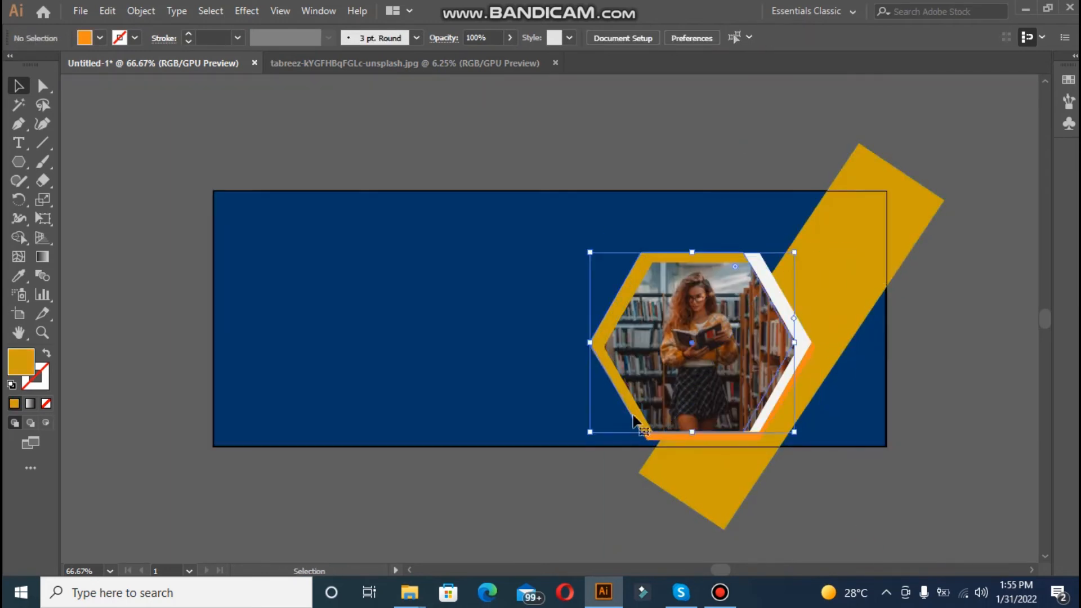
Widen the orange hexagon slightly on its left and right sides beyond the gold and off-white hexagons.
{"action": "left_click", "coordinate": [701, 436]}
{"action": "left_click_drag", "start_coordinate": [591, 348], "coordinate": [589, 349]}
{"action": "left_click_drag", "start_coordinate": [813, 348], "coordinate": [817, 348]}
{"action": "left_click", "coordinate": [778, 292]}
{"action": "left_click", "coordinate": [813, 487]}
{"action": "left_click_drag", "start_coordinate": [632, 414], "coordinate": [634, 413]}
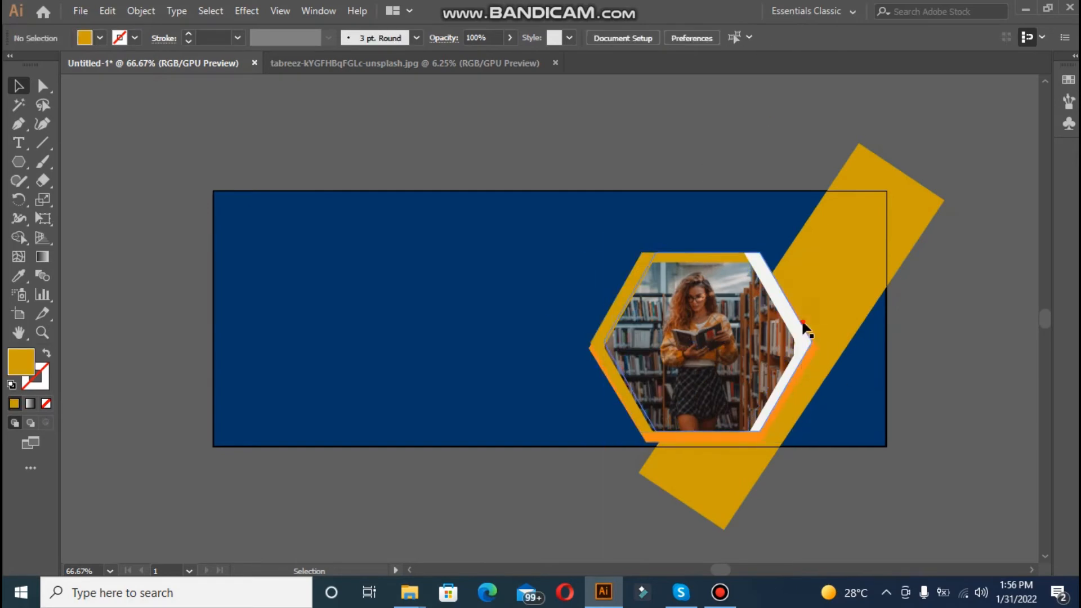
Enlarge the orange hexagon slightly from its lower-right corner and adjust its orange fill colour.
{"action": "left_click", "coordinate": [802, 333]}
{"action": "left_click", "coordinate": [813, 487]}
{"action": "left_click", "coordinate": [801, 368]}
{"action": "left_click_drag", "start_coordinate": [814, 440], "coordinate": [816, 442]}
{"action": "double_click", "coordinate": [20, 362]}
{"action": "left_click", "coordinate": [710, 196]}
Fill the diagonal band with the brighter golden yellow EDAF14.
{"action": "left_click", "coordinate": [820, 218]}
{"action": "double_click", "coordinate": [21, 362]}
{"action": "left_click", "coordinate": [520, 203]}
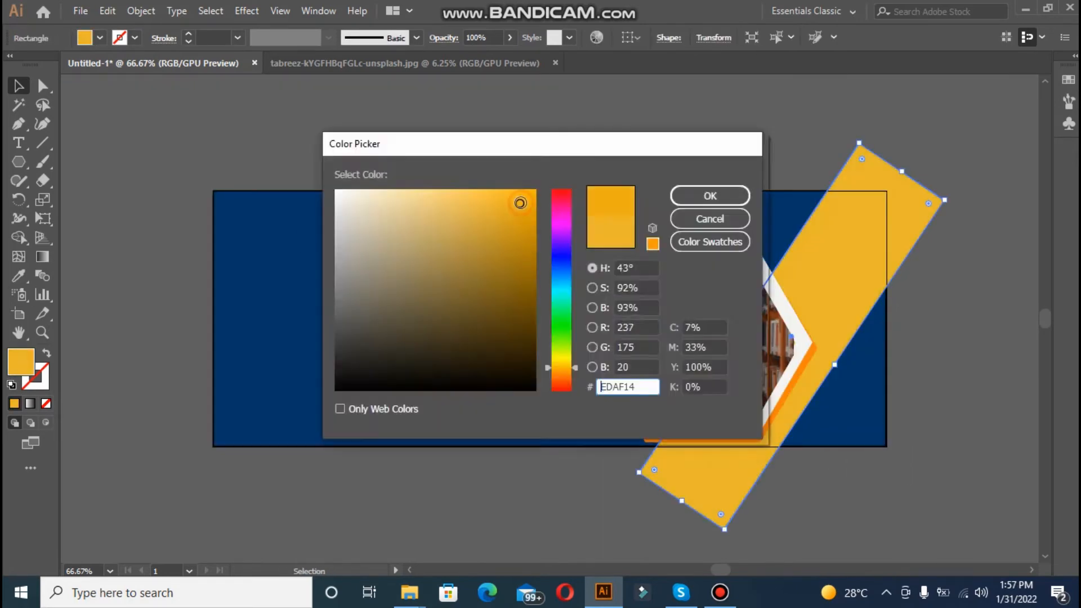
{"action": "left_click", "coordinate": [710, 195]}
{"action": "left_click", "coordinate": [527, 509]}
Resize the orange hexagon from its lower-left corner so its left point lines up with the gold hexagon's edge.
{"action": "left_click_drag", "start_coordinate": [588, 348], "coordinate": [606, 331]}
{"action": "left_click", "coordinate": [653, 437]}
{"action": "left_click_drag", "start_coordinate": [594, 441], "coordinate": [593, 442]}
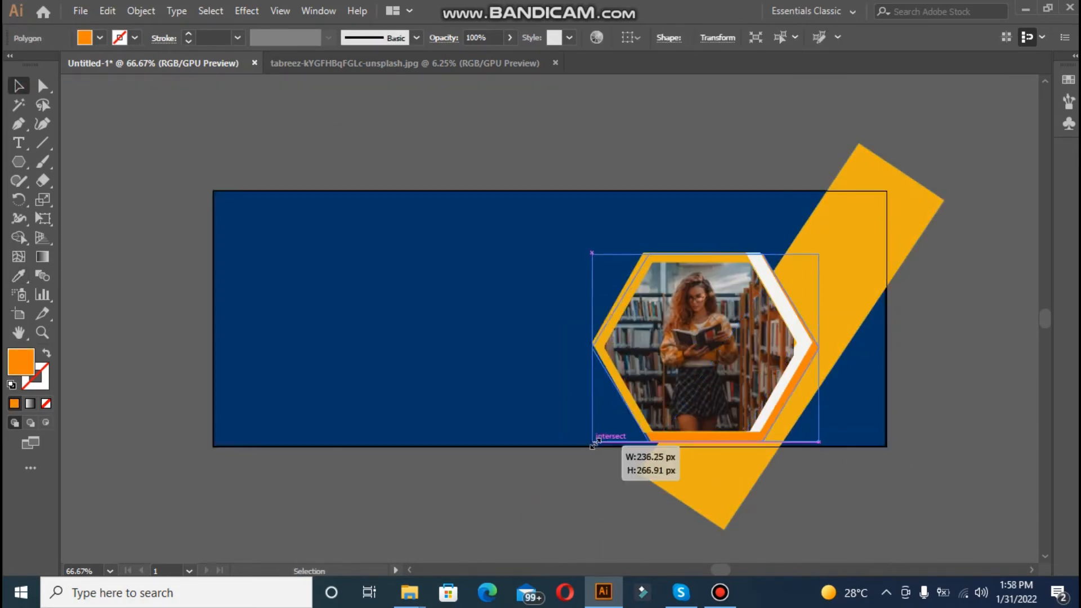
{"action": "right_click", "coordinate": [598, 353]}
{"action": "left_click_drag", "start_coordinate": [592, 348], "coordinate": [605, 334]}
Fine-tune the alignment of the gold, off-white and orange hexagons so their borders overlap cleanly around the photo.
{"action": "left_click", "coordinate": [630, 397]}
{"action": "left_click", "coordinate": [814, 487]}
{"action": "left_click_drag", "start_coordinate": [801, 322], "coordinate": [801, 323]}
{"action": "left_click", "coordinate": [813, 487]}
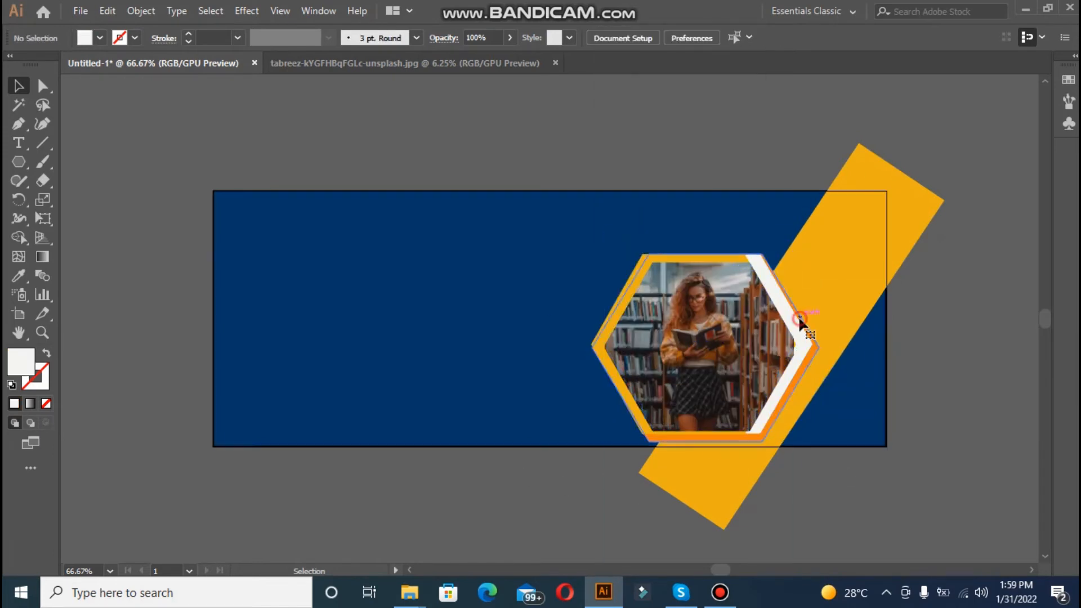
{"action": "left_click", "coordinate": [616, 387]}
{"action": "left_click", "coordinate": [710, 438]}
{"action": "left_click", "coordinate": [813, 487]}
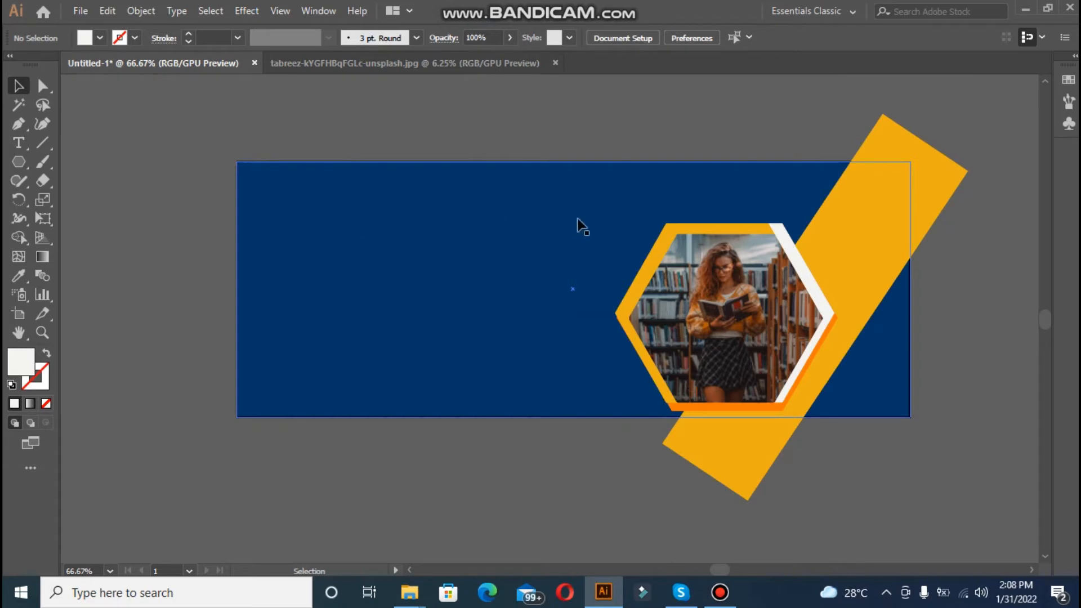
{"action": "left_click", "coordinate": [643, 271]}
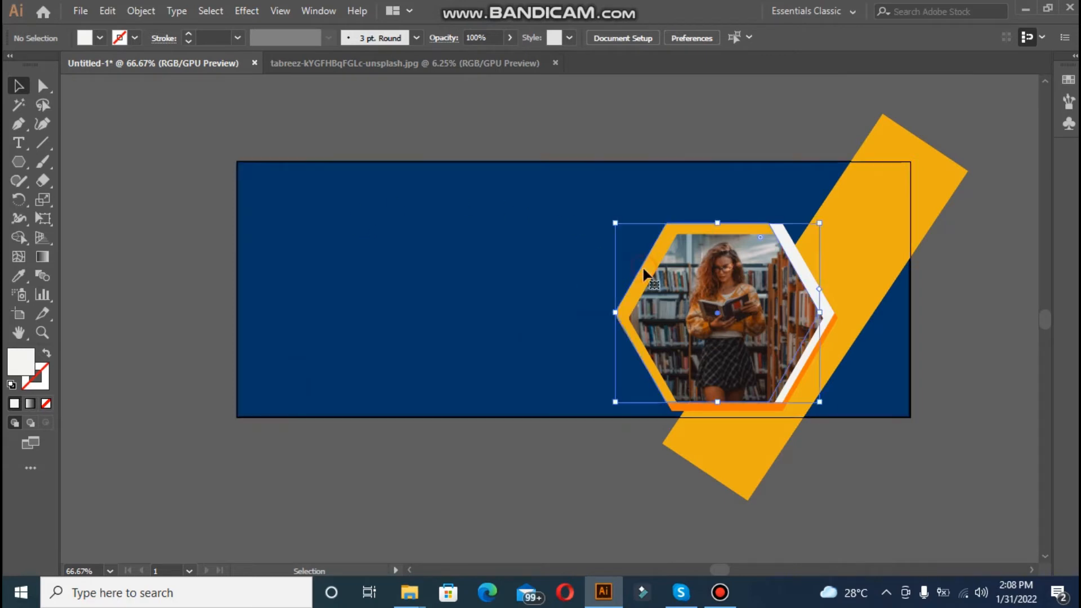
{"action": "left_click", "coordinate": [519, 292]}
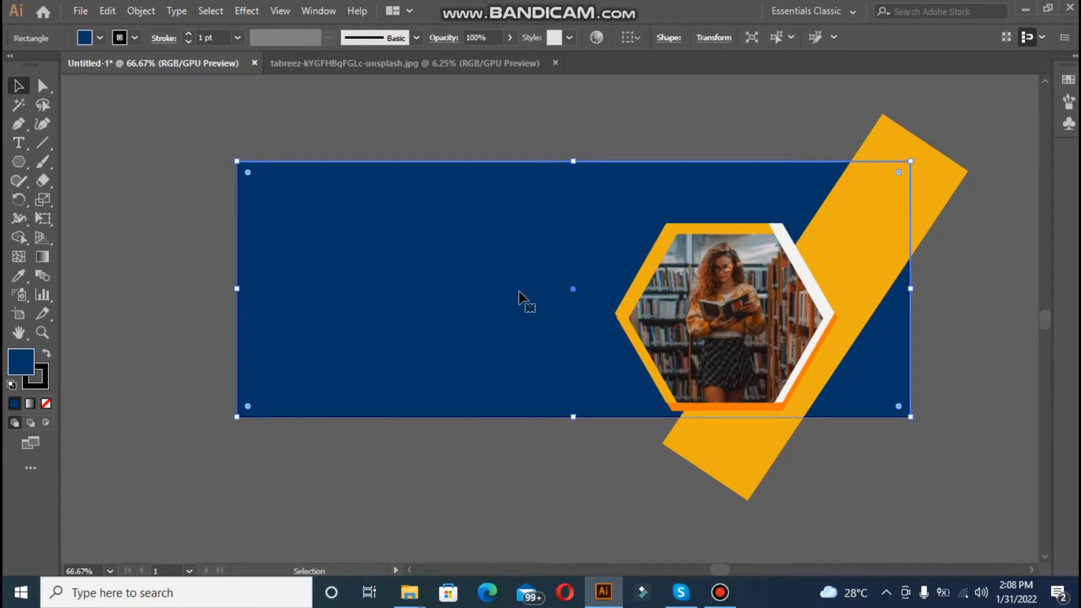
{"action": "key", "text": "a"}
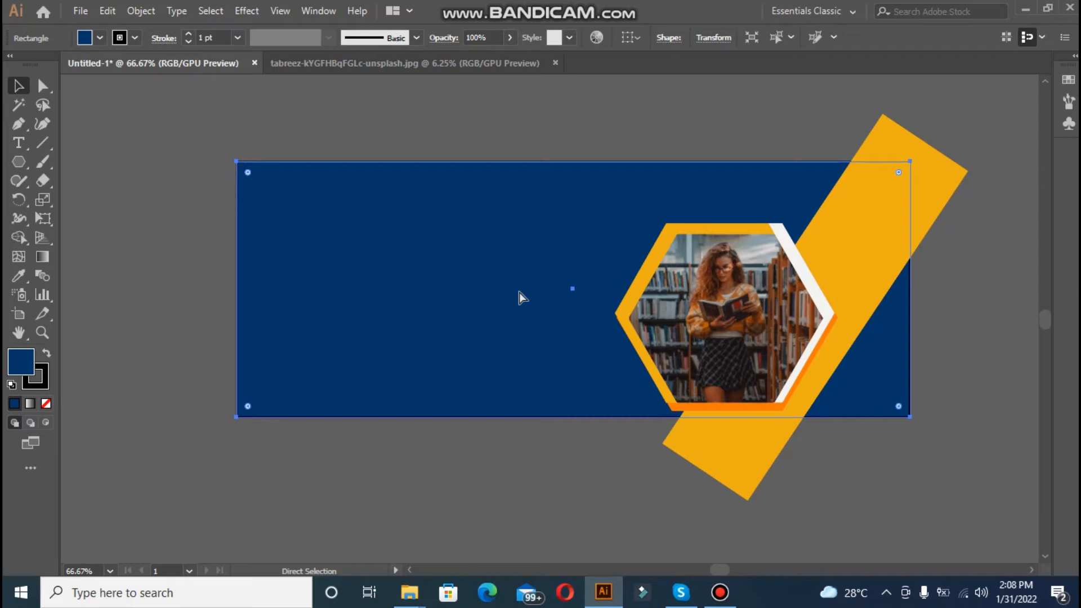
{"action": "key", "text": "ctrl+shift+a"}
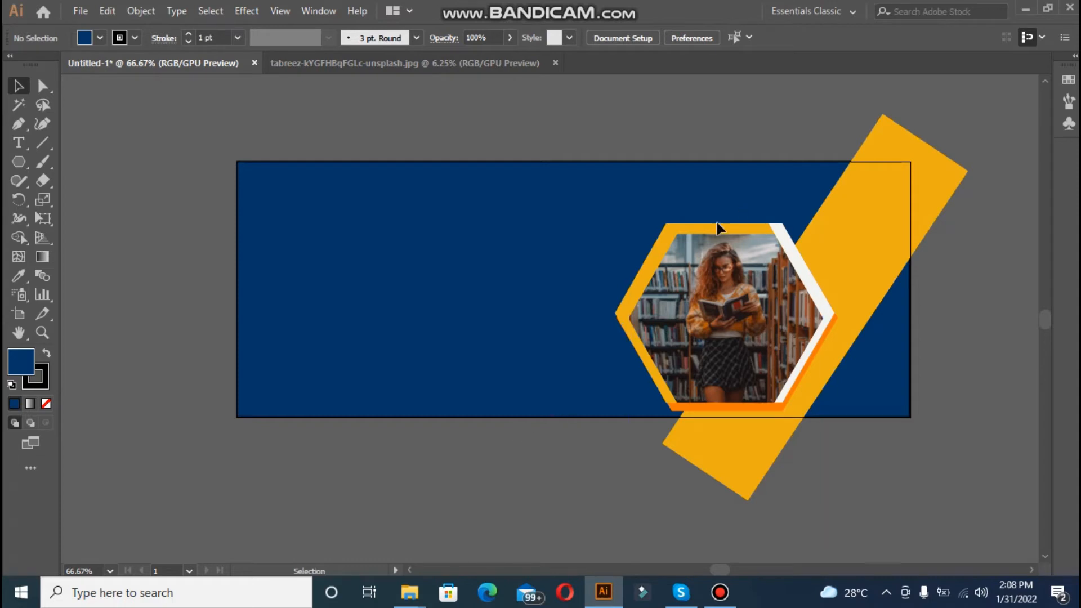
{"action": "left_click", "coordinate": [895, 221]}
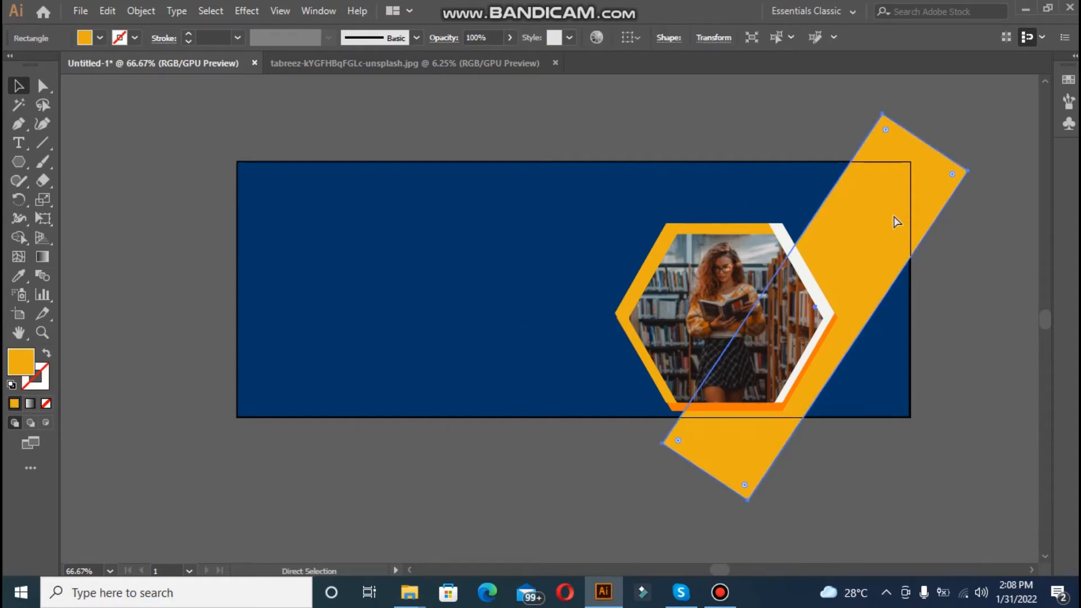
{"action": "key", "text": "ctrl+shift+a"}
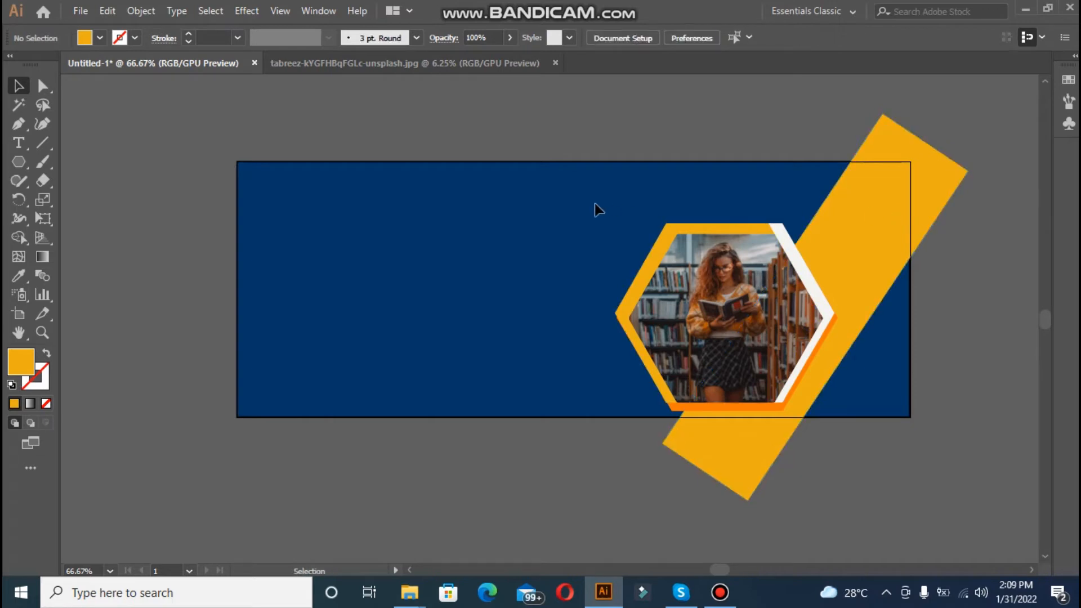
Group the hexagon-clipped photo with its gold, white and orange border hexagons.
{"action": "left_click_drag", "start_coordinate": [594, 204], "coordinate": [819, 389]}
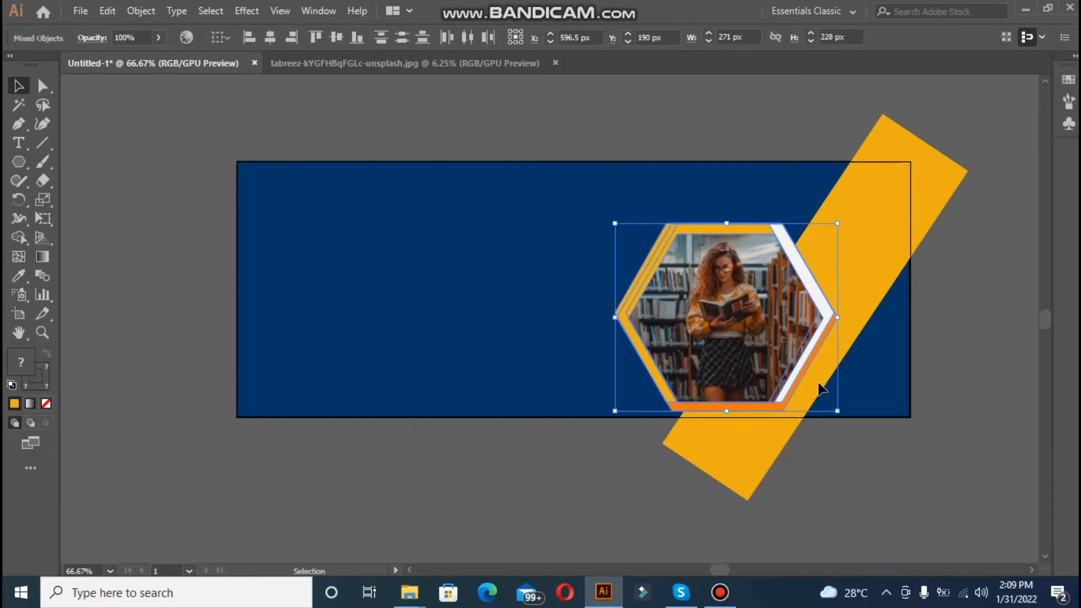
{"action": "key", "text": "ctrl+g"}
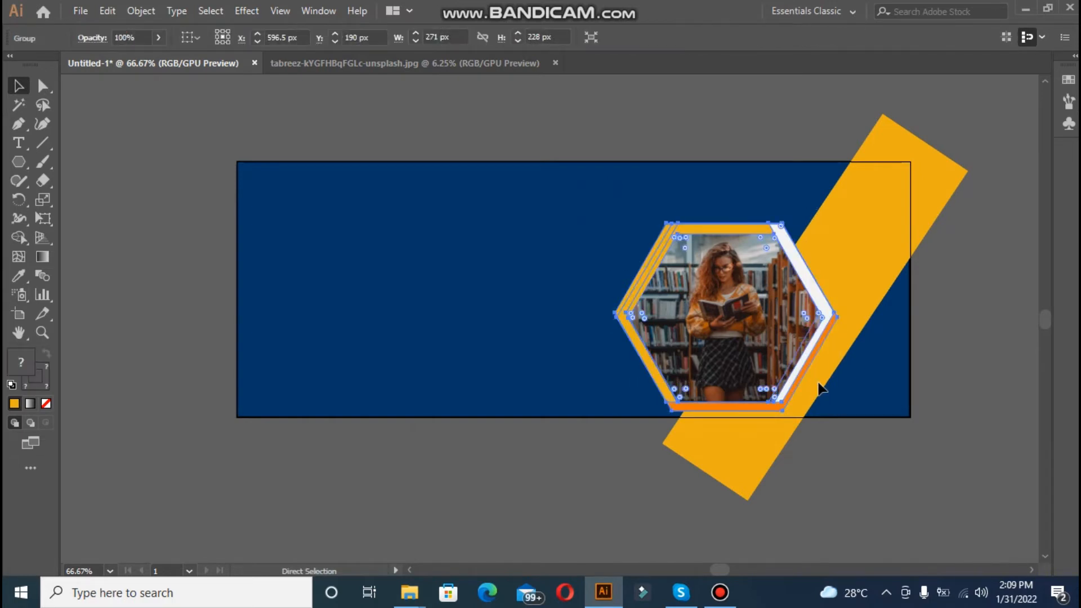
{"action": "left_click", "coordinate": [830, 488]}
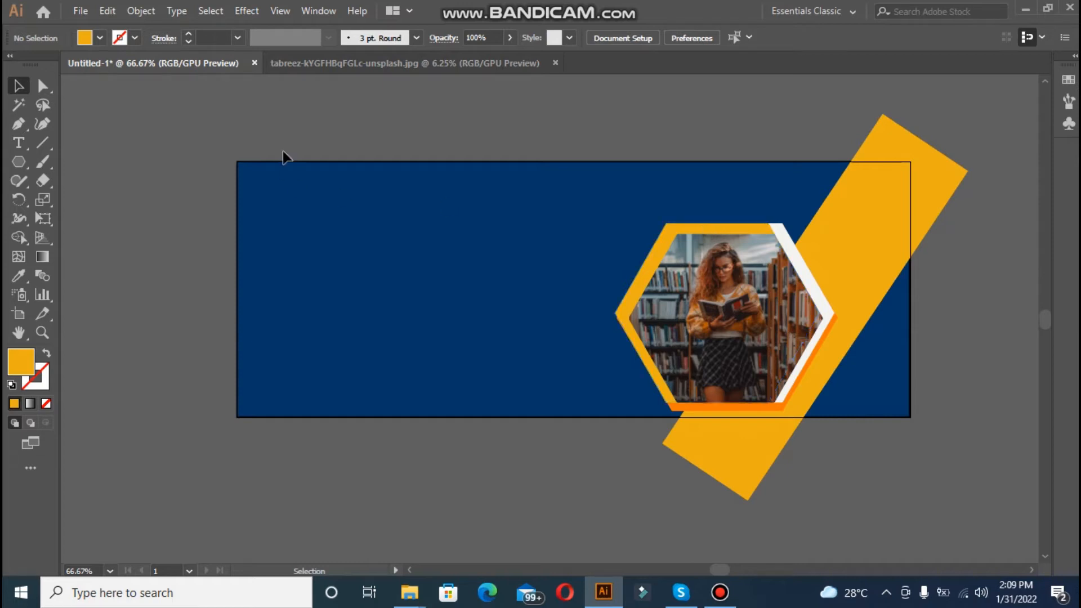
Draw a circle about 194 px in diameter overlapping the banner's lower-left corner.
{"action": "left_click", "coordinate": [25, 159]}
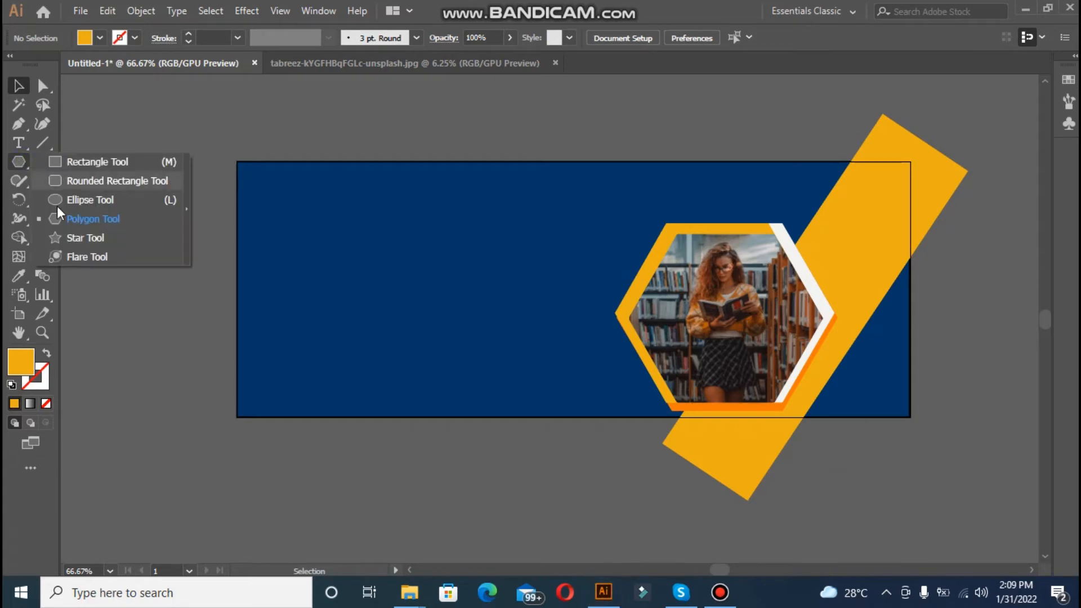
{"action": "left_click", "coordinate": [60, 204]}
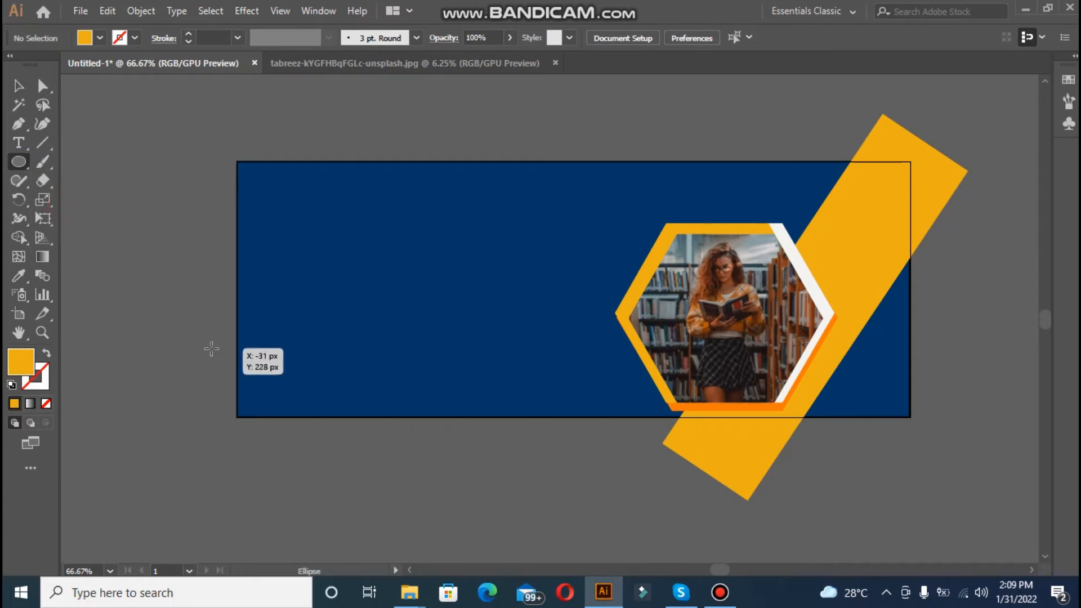
{"action": "left_click_drag", "start_coordinate": [211, 349], "coordinate": [371, 506]}
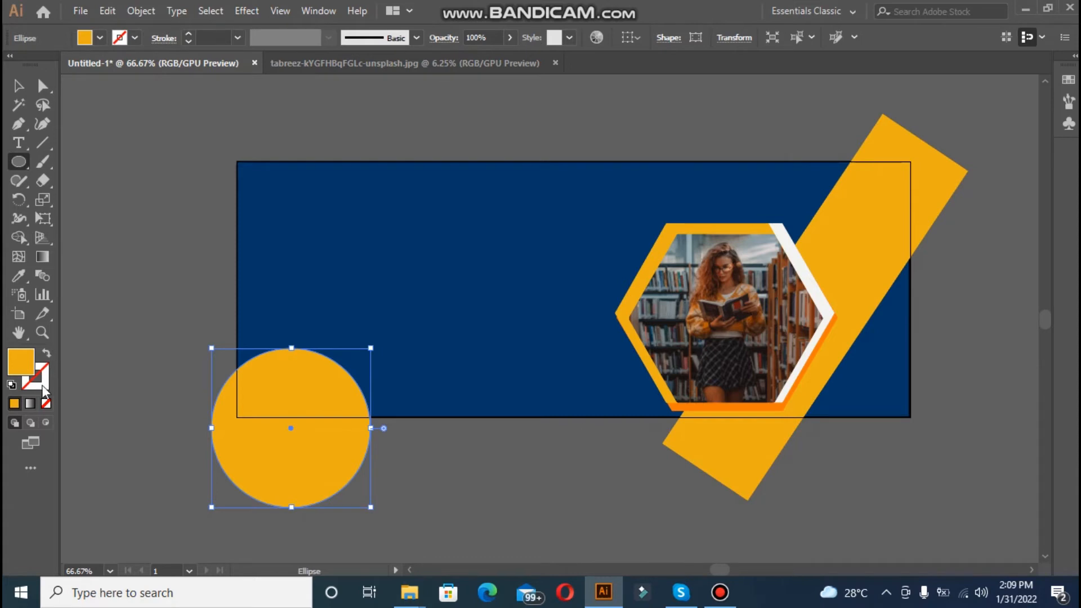
Remove the circle's fill and give it a white FFFFFF stroke of 1 pt.
{"action": "left_click", "coordinate": [47, 403]}
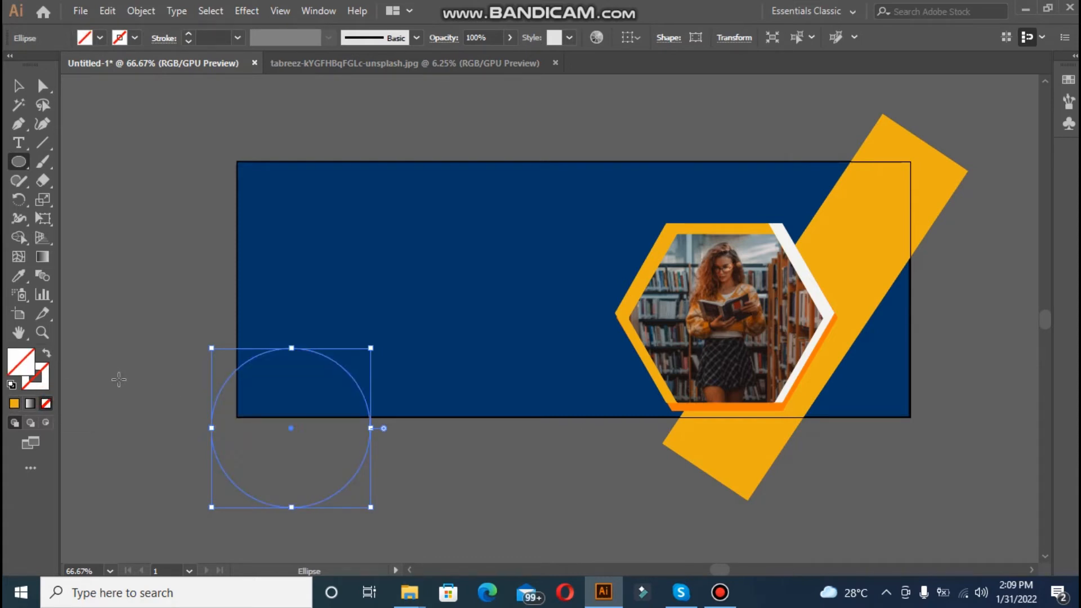
{"action": "left_click", "coordinate": [43, 382]}
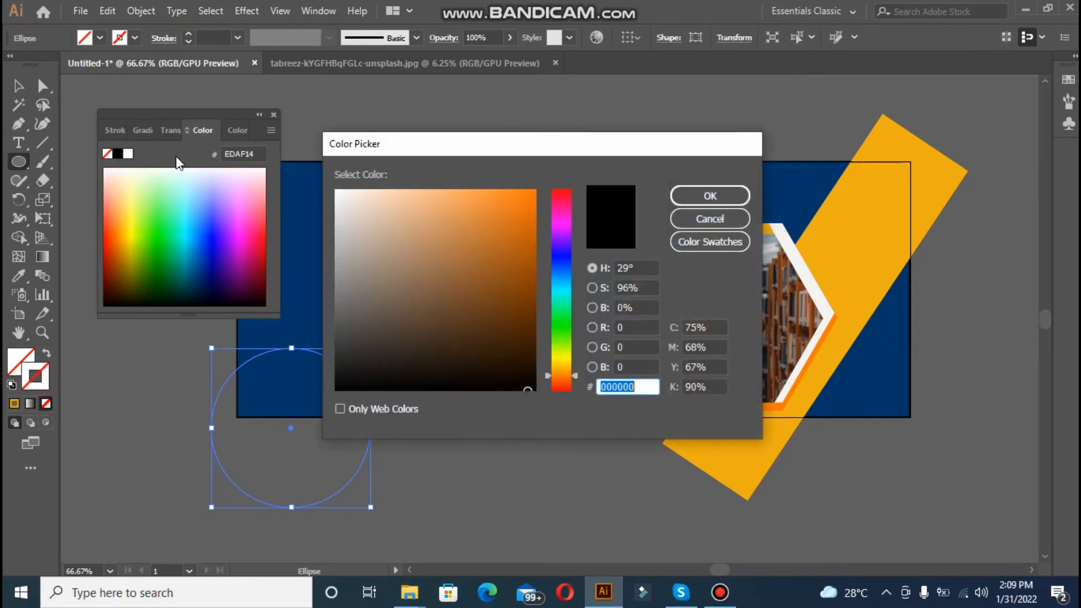
{"action": "left_click", "coordinate": [700, 194]}
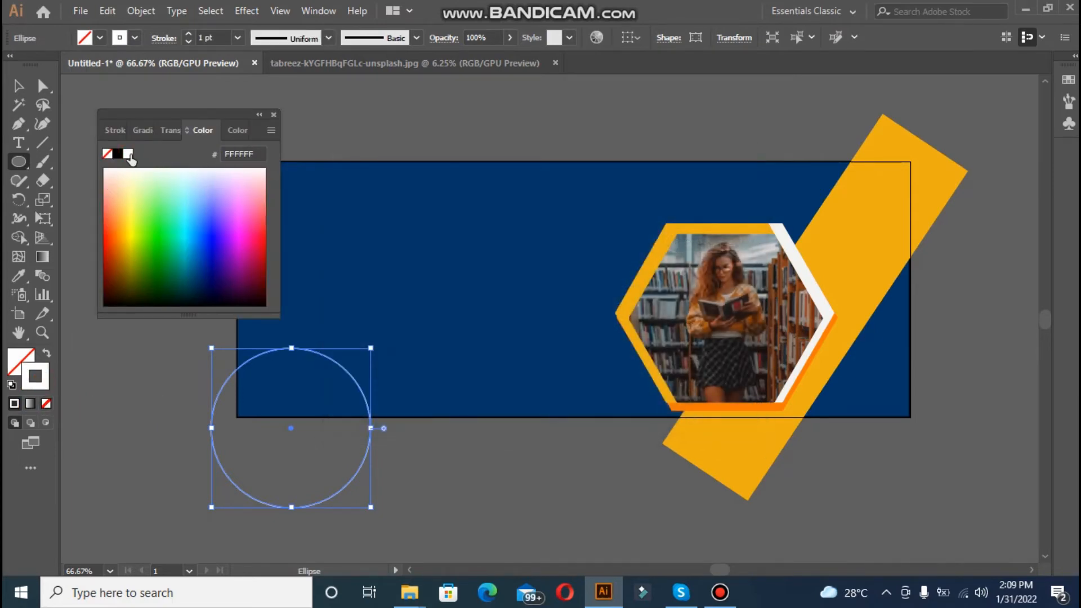
{"action": "left_click", "coordinate": [128, 154]}
{"action": "left_click", "coordinate": [275, 114]}
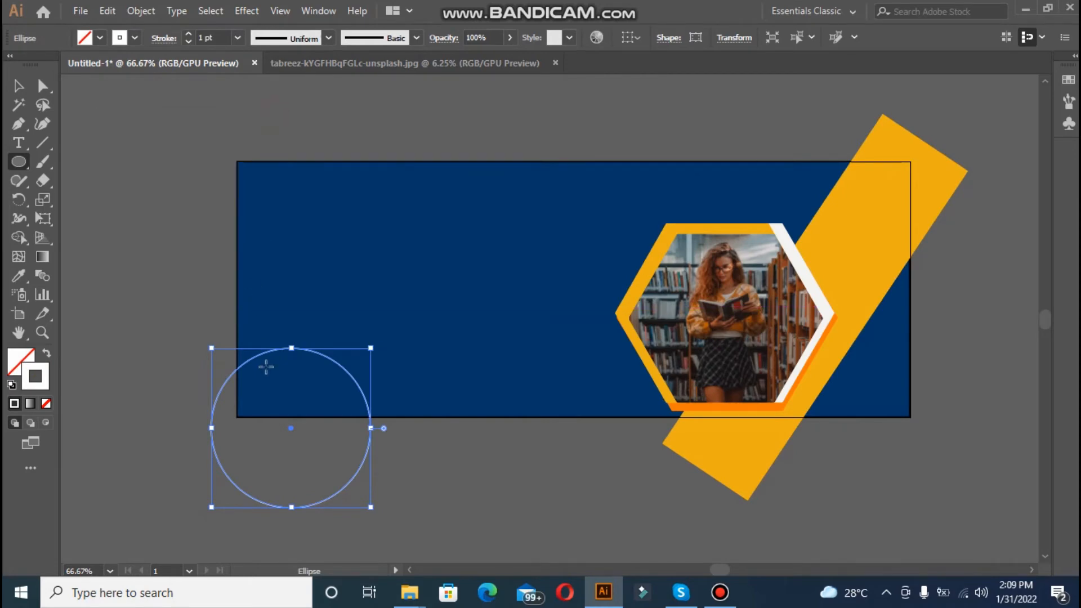
{"action": "left_click", "coordinate": [19, 87]}
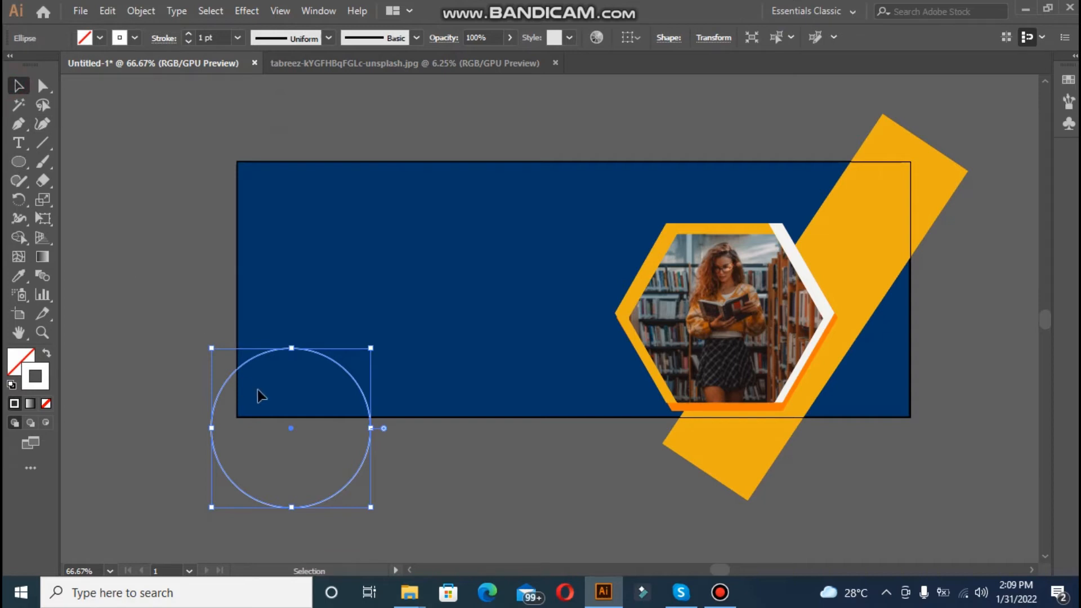
Reduce the white circle outline's opacity to 57%.
{"action": "left_click", "coordinate": [274, 338]}
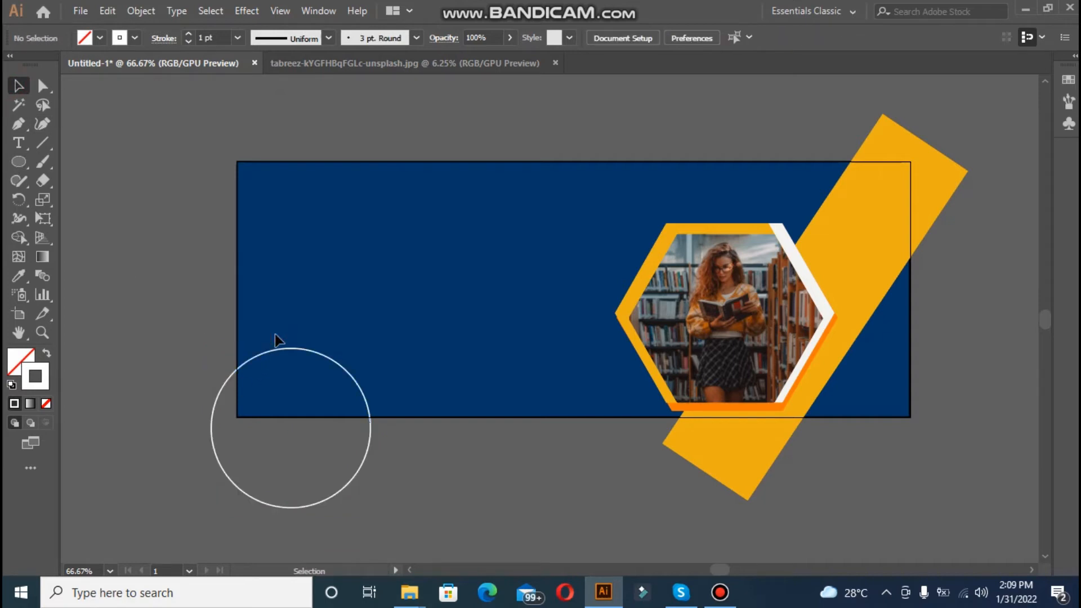
{"action": "left_click", "coordinate": [274, 349]}
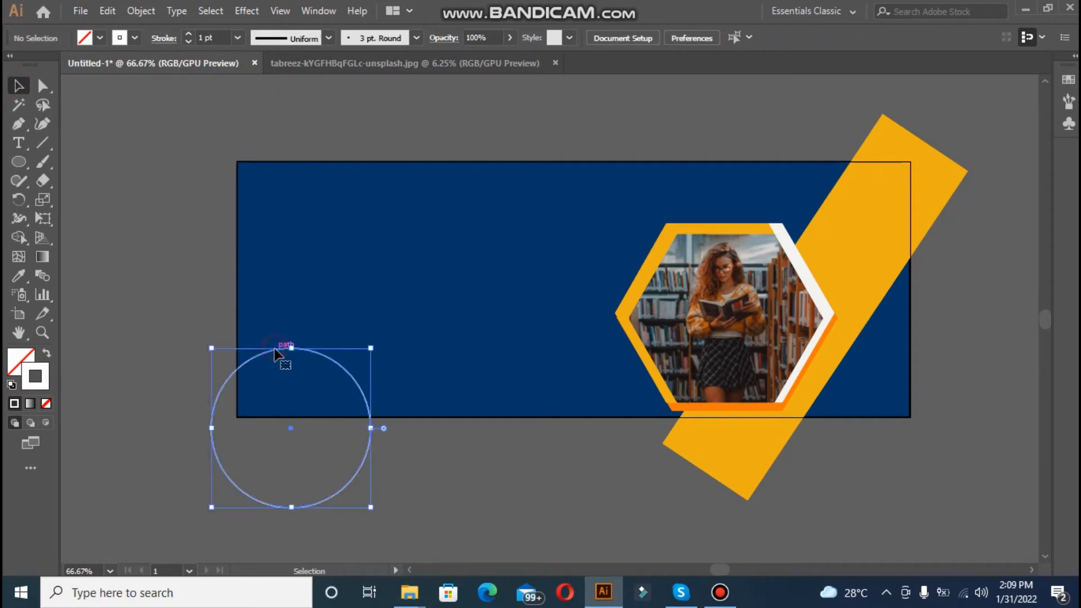
{"action": "left_click", "coordinate": [509, 40]}
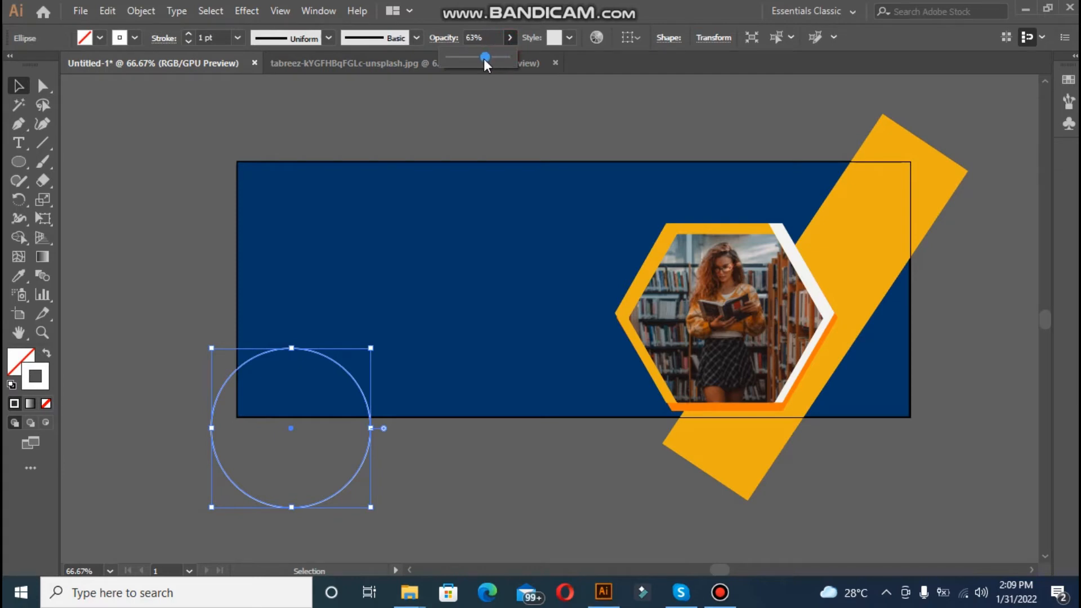
{"action": "left_click_drag", "start_coordinate": [481, 58], "coordinate": [479, 58]}
{"action": "left_click", "coordinate": [352, 383]}
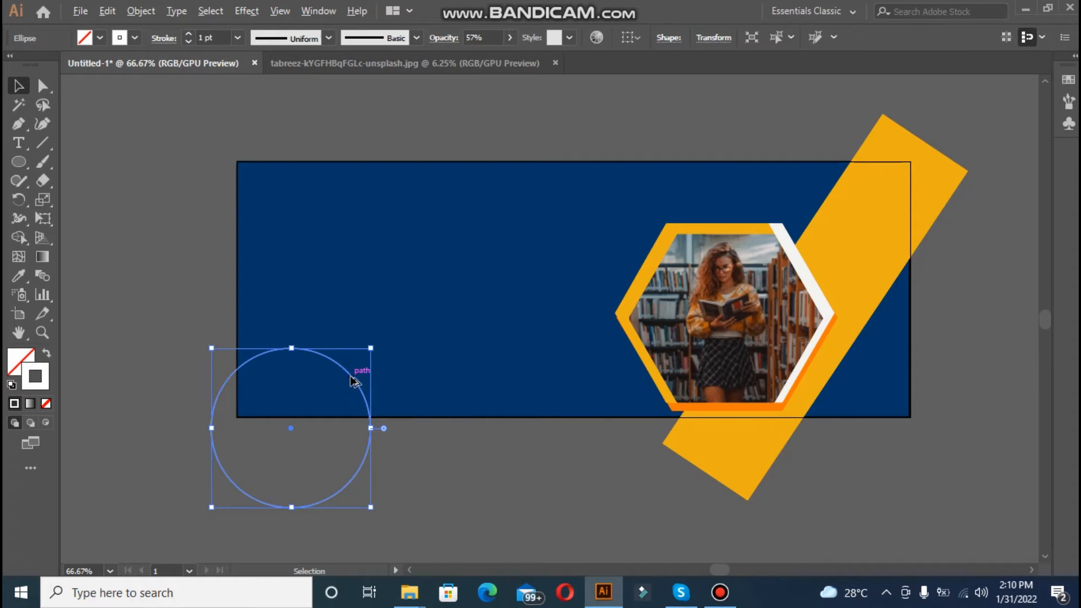
Duplicate the circle outline twice, offsetting one copy slightly up and right and the other slightly down and left.
{"action": "mouse_move", "coordinate": [357, 379]}
{"action": "left_mouse_down"}
{"action": "mouse_move", "coordinate": [379, 374]}
{"action": "mouse_move", "coordinate": [366, 357]}
{"action": "mouse_move", "coordinate": [358, 363]}
{"action": "left_mouse_up"}
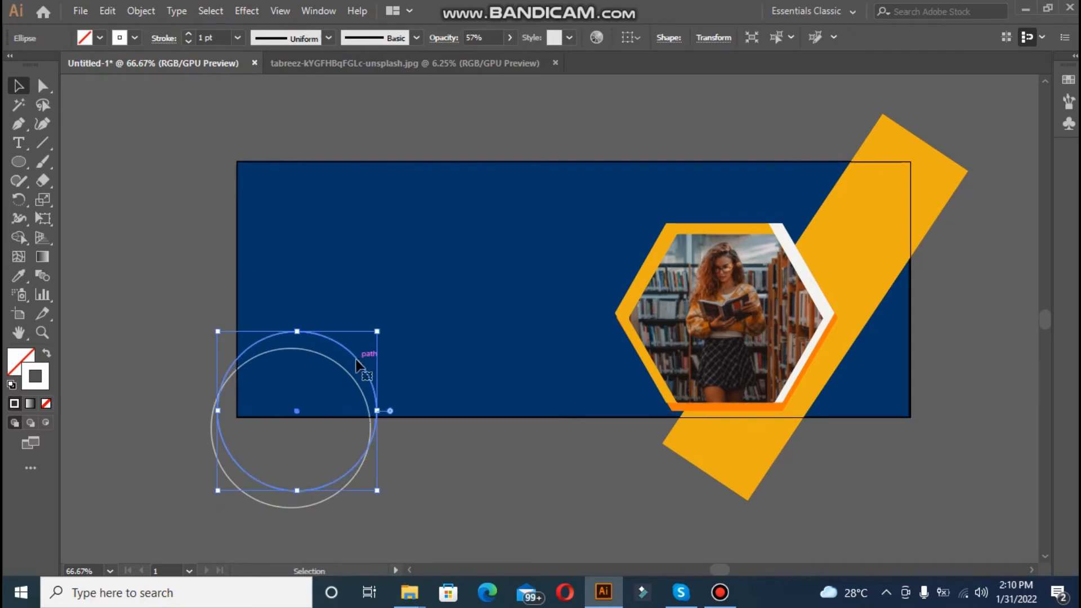
{"action": "left_click", "coordinate": [462, 506]}
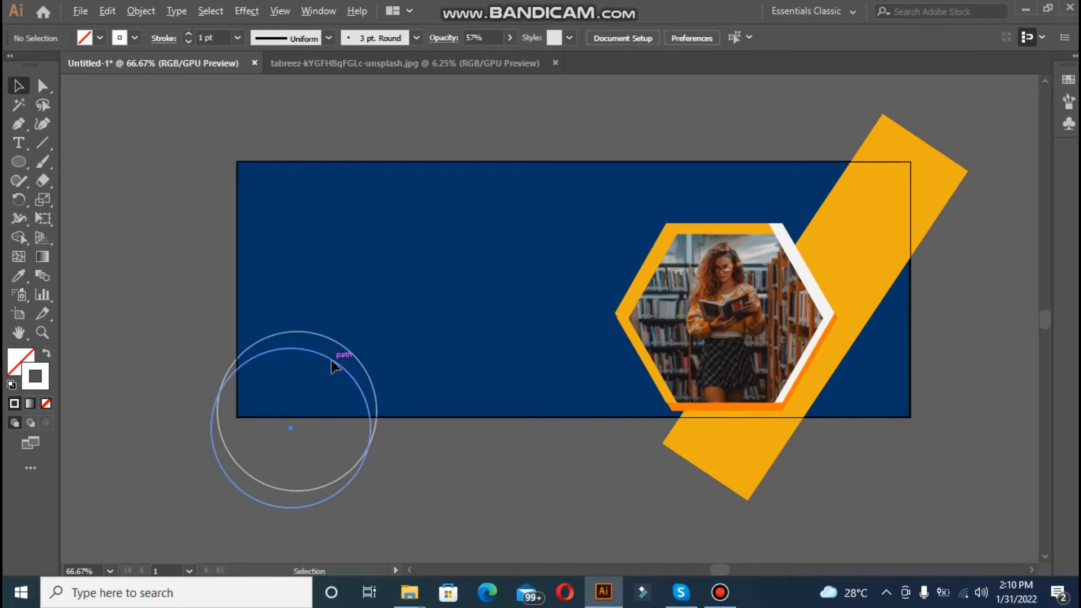
{"action": "left_click_drag", "start_coordinate": [332, 362], "coordinate": [327, 373]}
{"action": "left_click", "coordinate": [422, 452]}
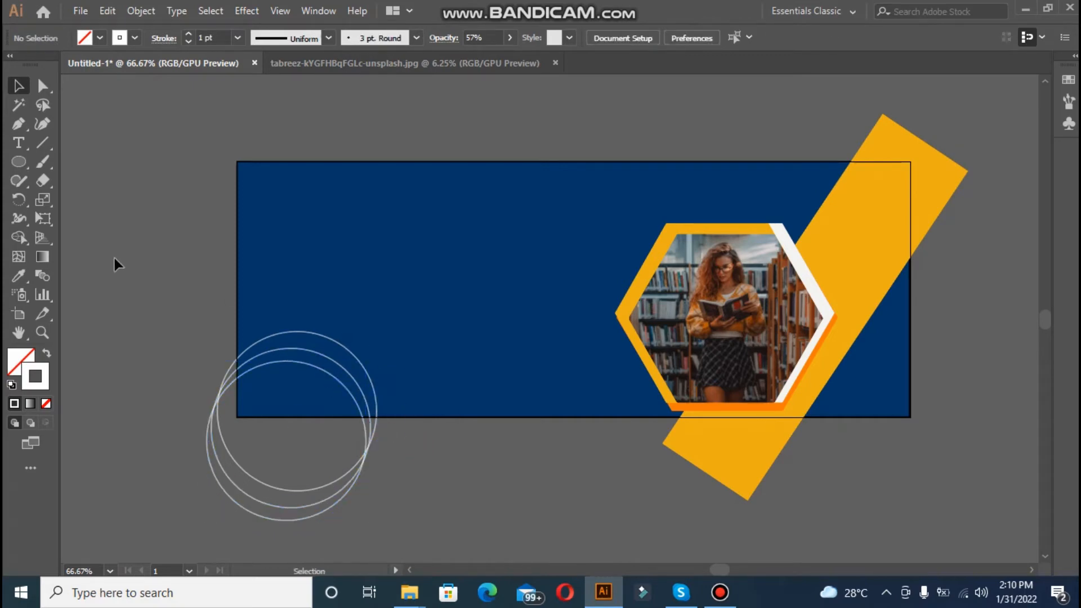
Nudge the uppermost circle copy down and slightly left so the three outlines sit closely and evenly spaced.
{"action": "left_click", "coordinate": [341, 345]}
{"action": "key", "text": "Down"}
{"action": "key", "text": "Down"}
{"action": "key", "text": "Down"}
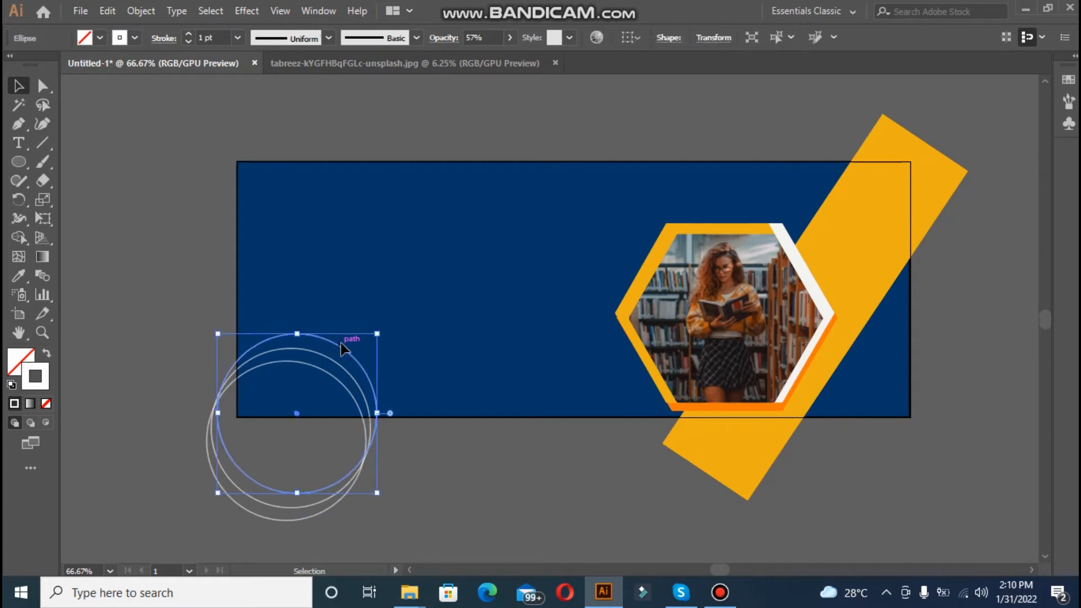
{"action": "key", "text": "Left"}
{"action": "key", "text": "Left"}
{"action": "key", "text": "Left"}
{"action": "key", "text": "Left"}
{"action": "key", "text": "Down"}
{"action": "key", "text": "Down"}
{"action": "key", "text": "Down"}
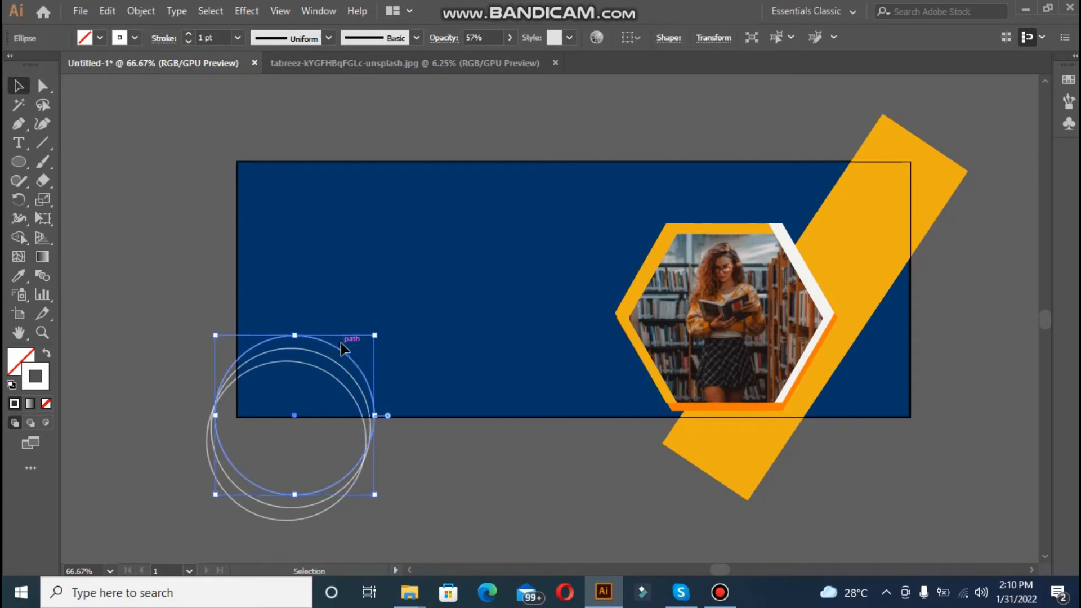
{"action": "key", "text": "Right"}
{"action": "key", "text": "Right"}
{"action": "key", "text": "Down"}
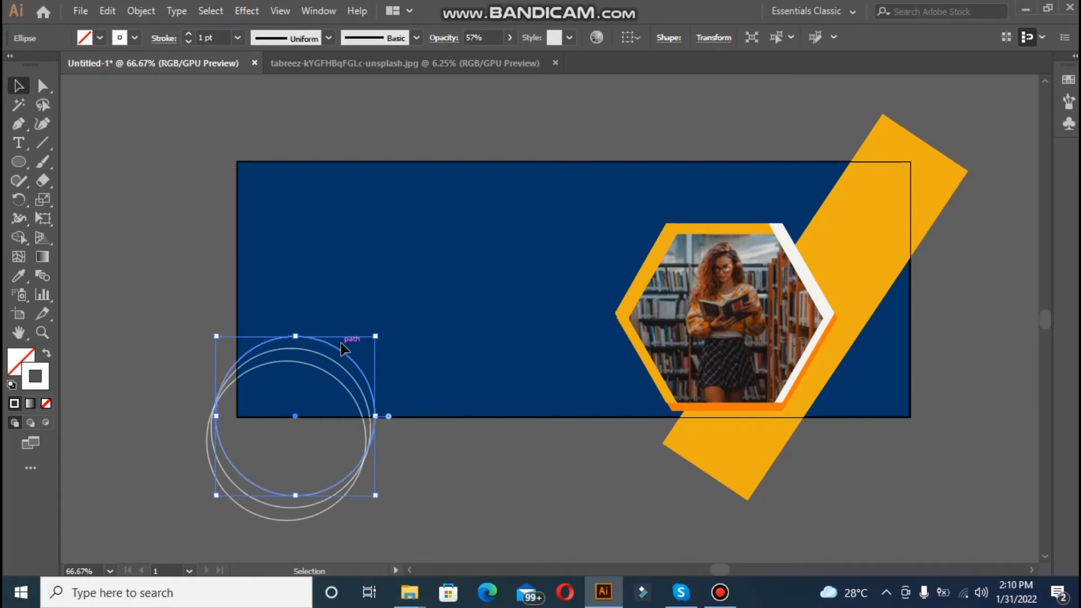
{"action": "key", "text": "Down"}
{"action": "key", "text": "Down"}
{"action": "key", "text": "Down"}
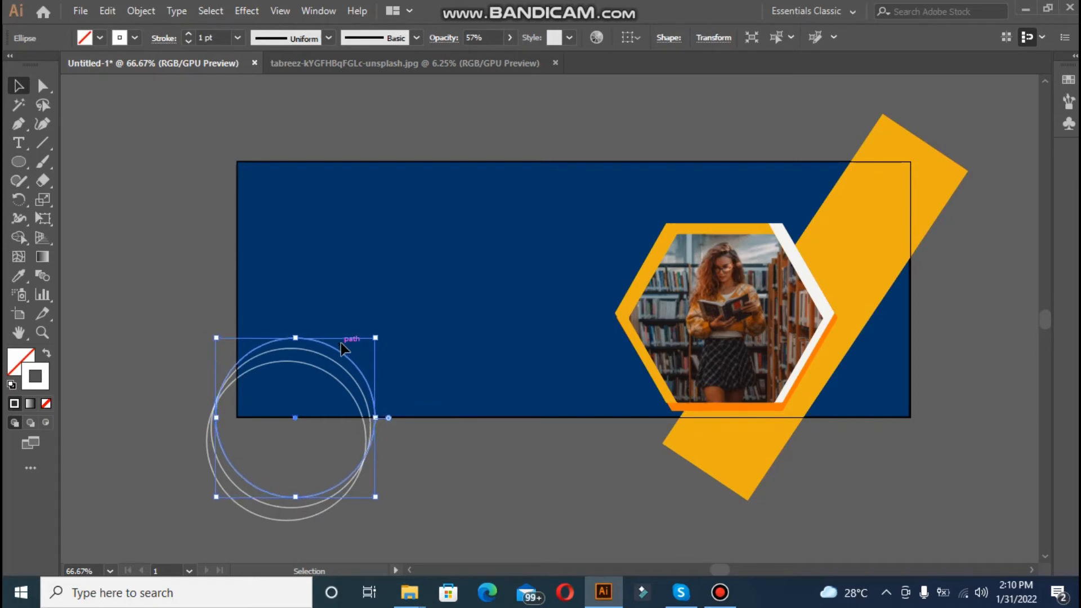
{"action": "key", "text": "Left"}
{"action": "key", "text": "Left"}
{"action": "key", "text": "Left"}
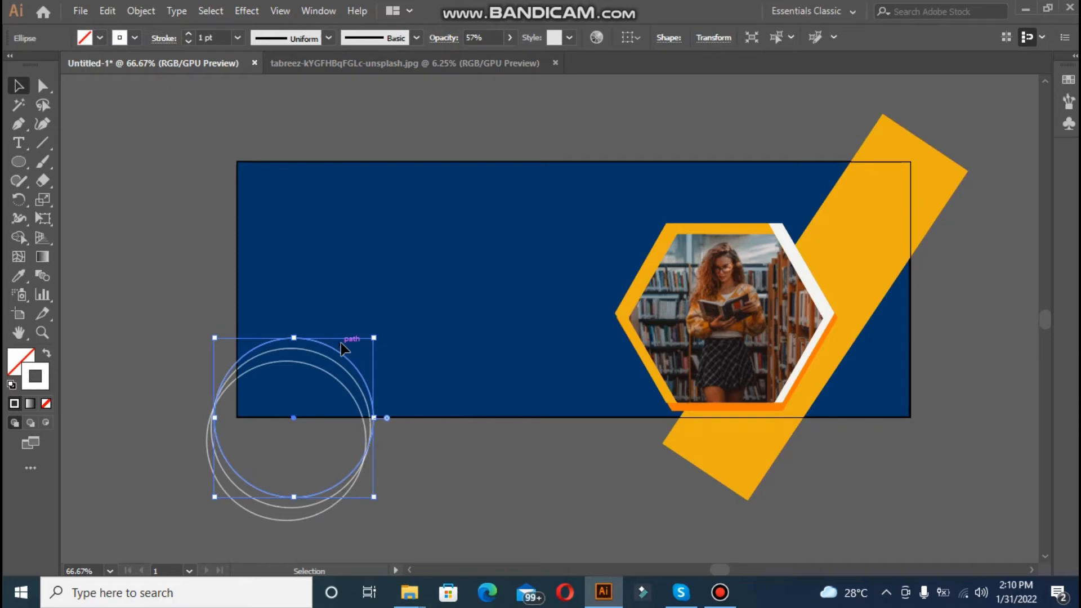
{"action": "key", "text": "Right"}
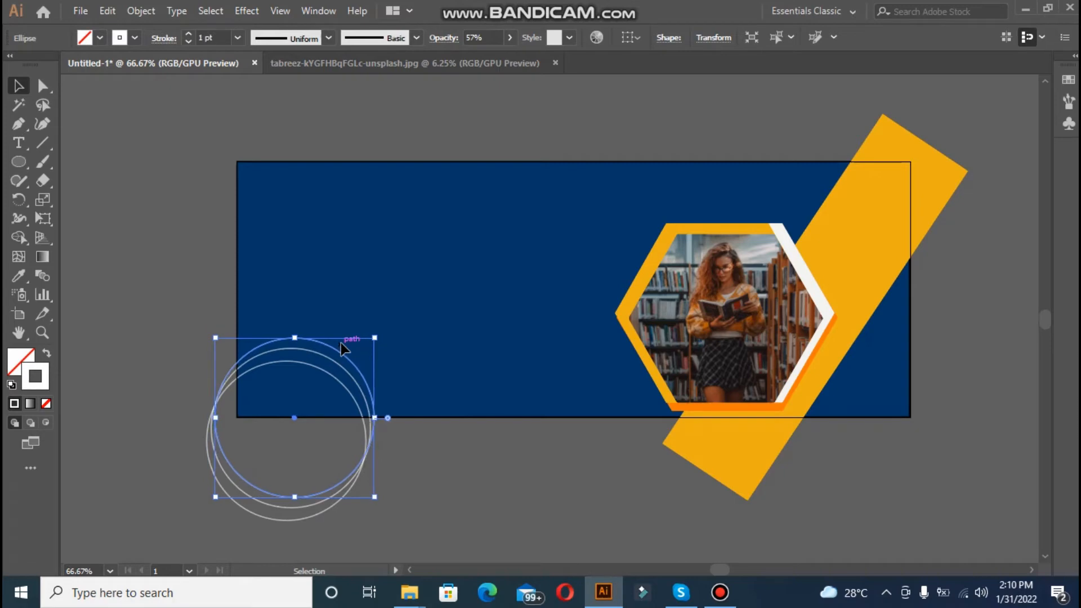
{"action": "left_click", "coordinate": [218, 268]}
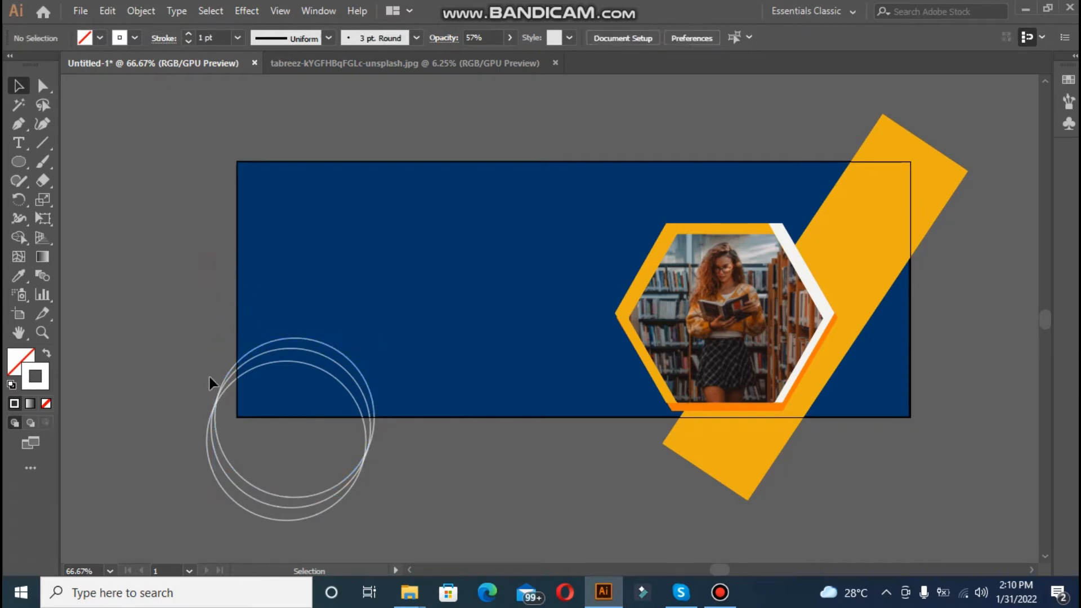
Lower the opacity of all three circle outlines to 26%.
{"action": "left_click", "coordinate": [336, 353]}
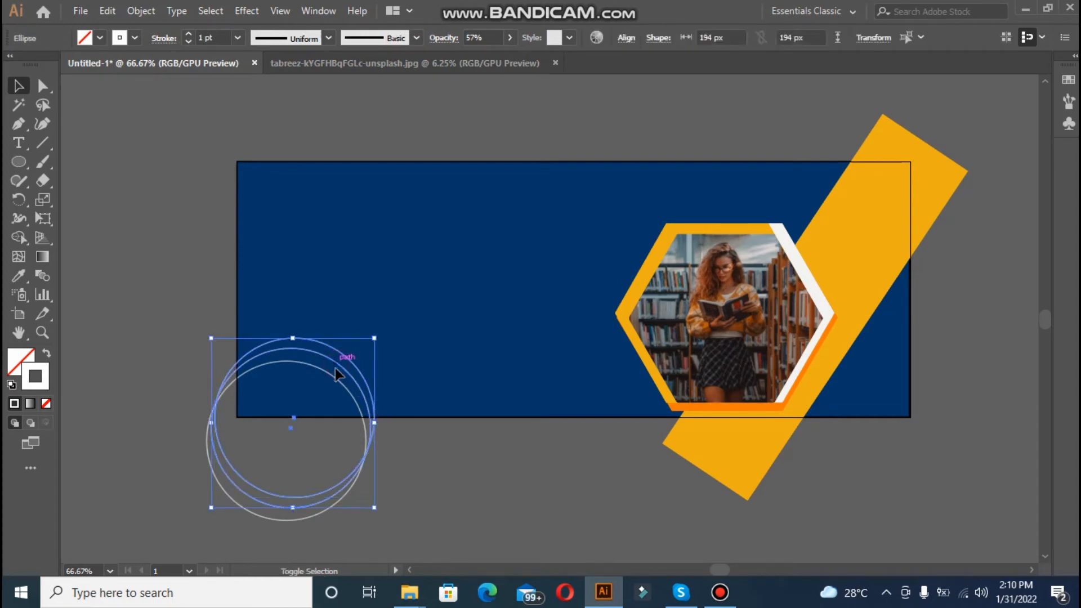
{"action": "left_click", "coordinate": [335, 383], "text": "shift"}
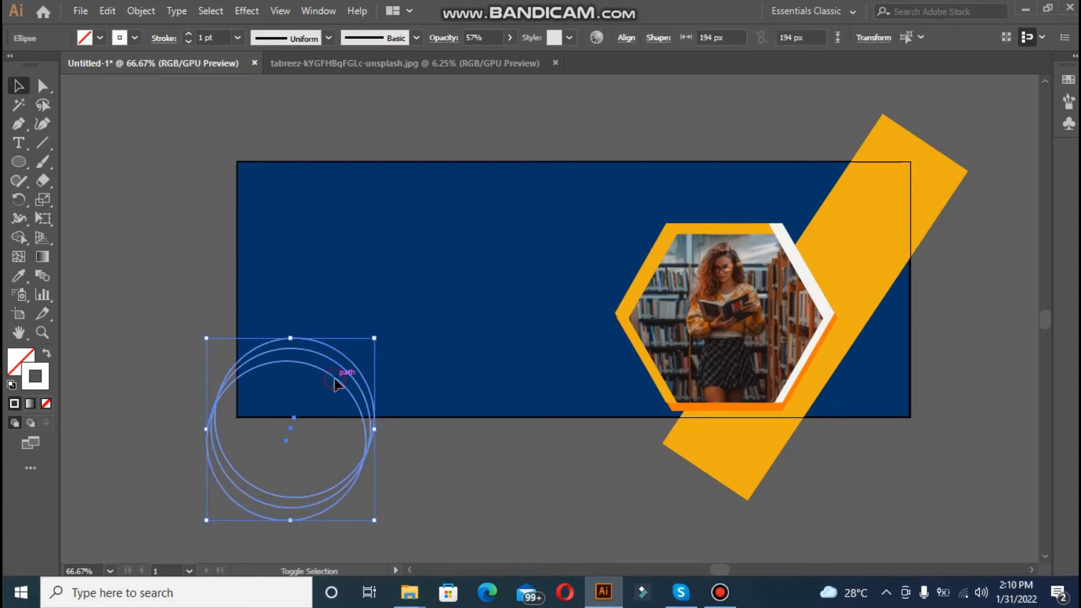
{"action": "left_click", "coordinate": [506, 40]}
{"action": "left_click_drag", "start_coordinate": [481, 58], "coordinate": [464, 56]}
{"action": "left_click", "coordinate": [465, 79]}
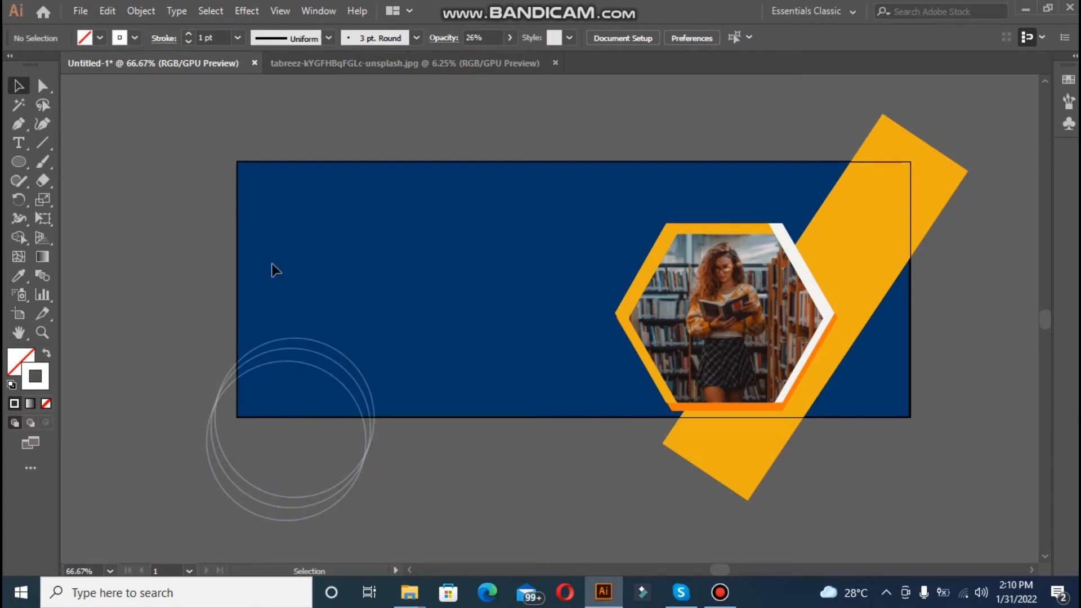
Group the three white circle outlines at the banner's lower-left corner.
{"action": "left_click", "coordinate": [297, 337]}
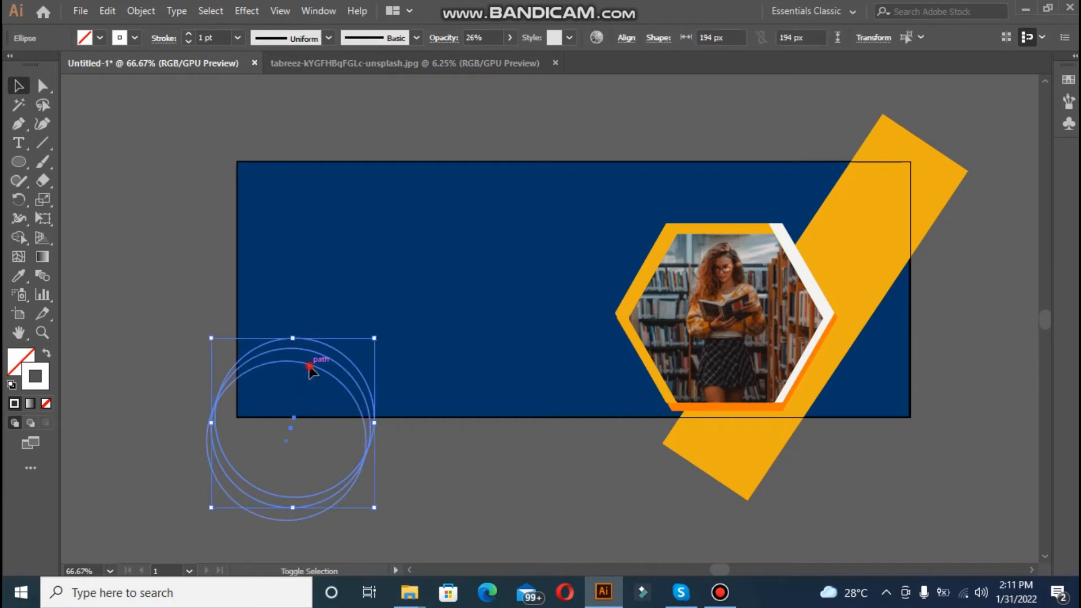
{"action": "left_click", "coordinate": [311, 368], "text": "shift"}
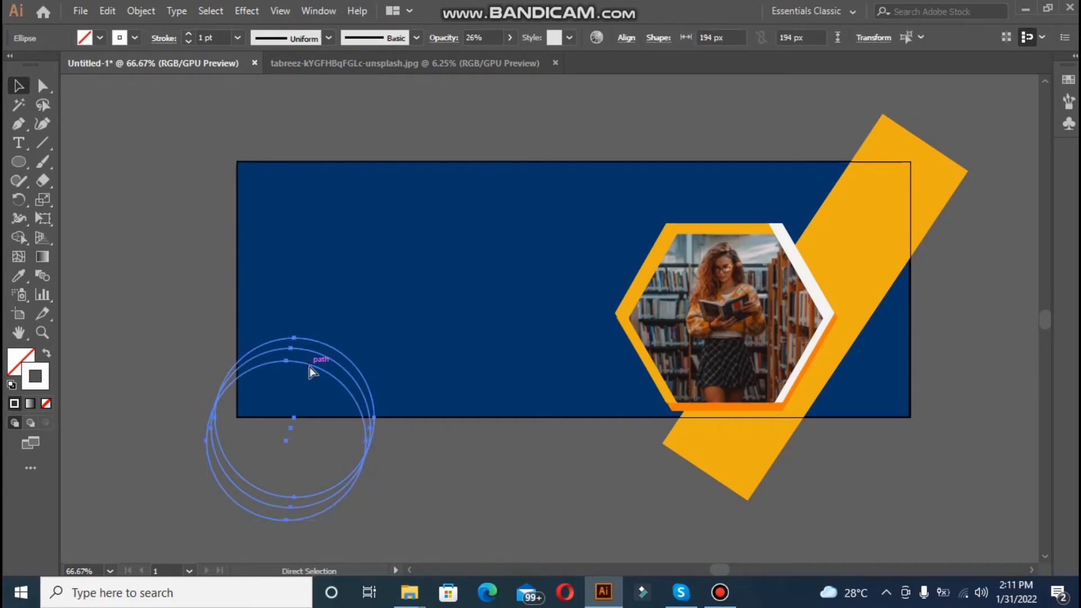
{"action": "key", "text": "ctrl+g"}
{"action": "left_click", "coordinate": [184, 261]}
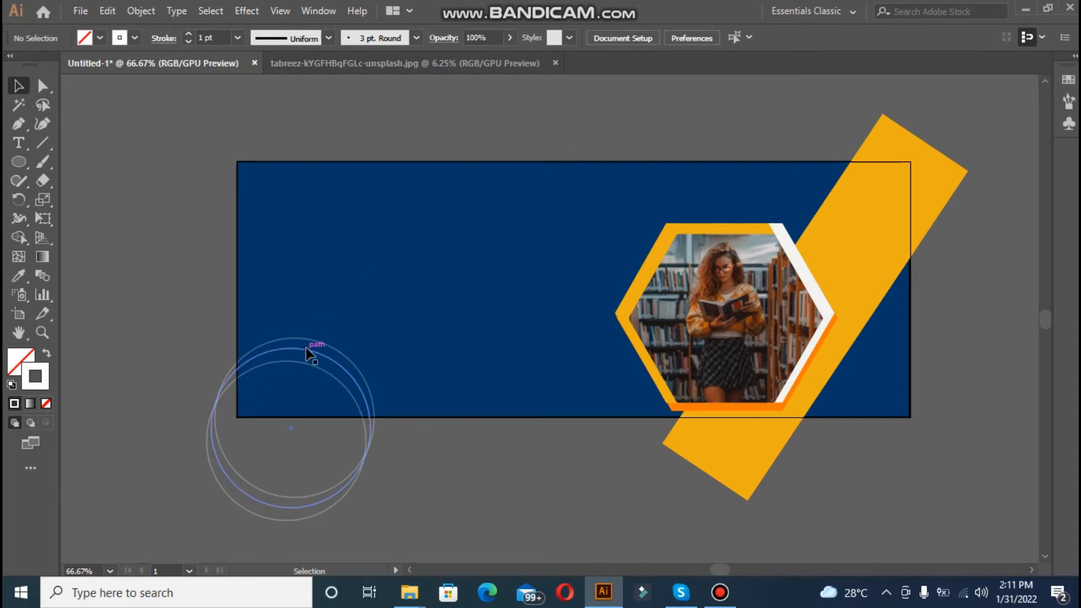
Duplicate the circle group, shrink the copy to under half size and place it over the banner's lower-right corner.
{"action": "left_click_drag", "start_coordinate": [306, 347], "coordinate": [523, 214]}
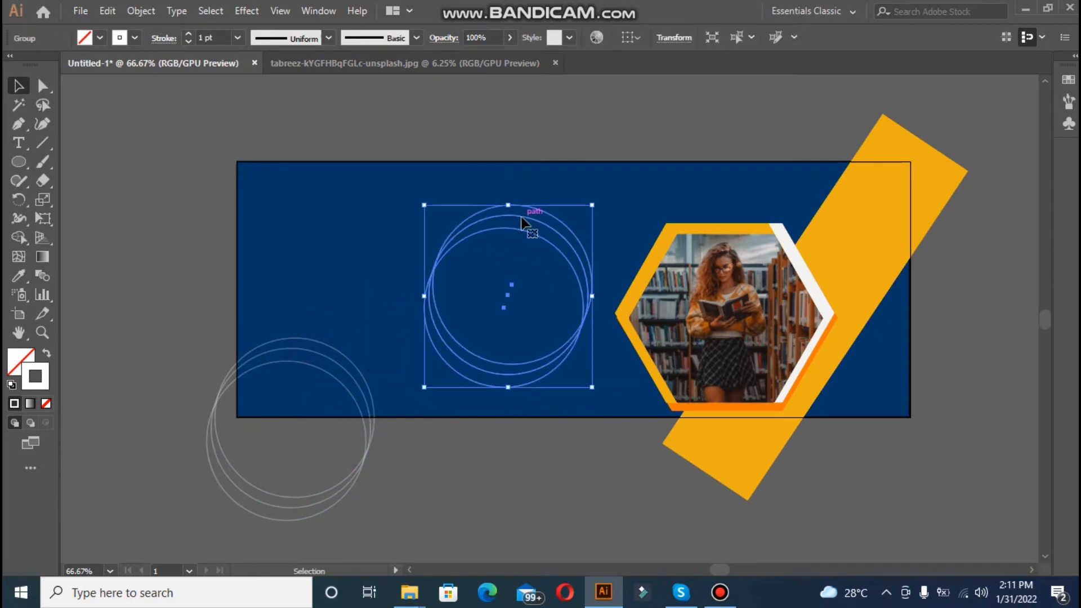
{"action": "left_click_drag", "start_coordinate": [424, 203], "coordinate": [863, 387]}
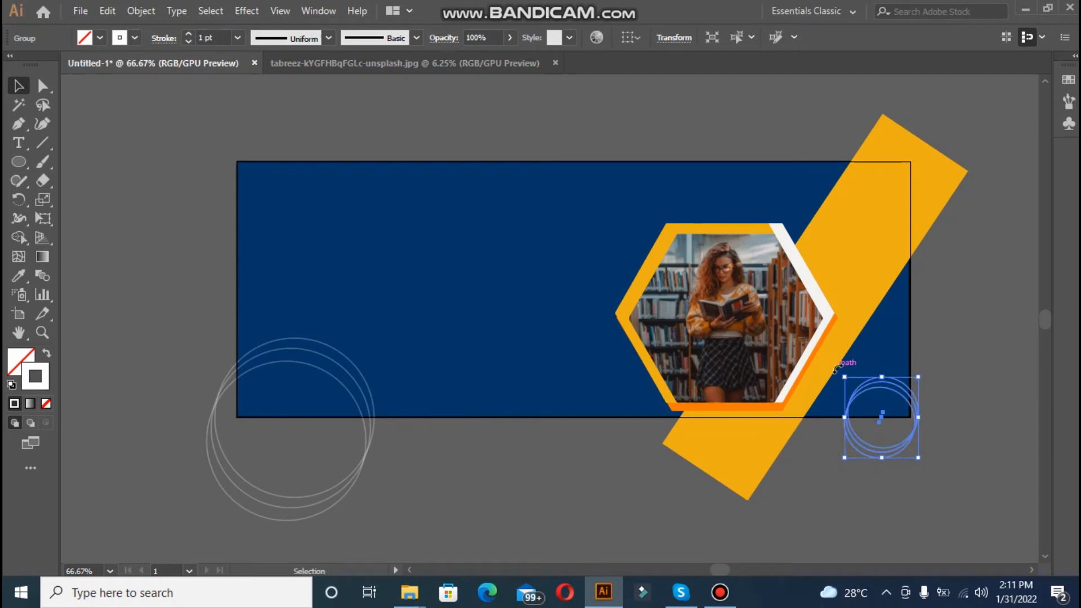
{"action": "left_click", "coordinate": [1003, 313]}
Rotate the small circle group so its outlines are staggered diagonally from upper left to lower right.
{"action": "left_click", "coordinate": [862, 388]}
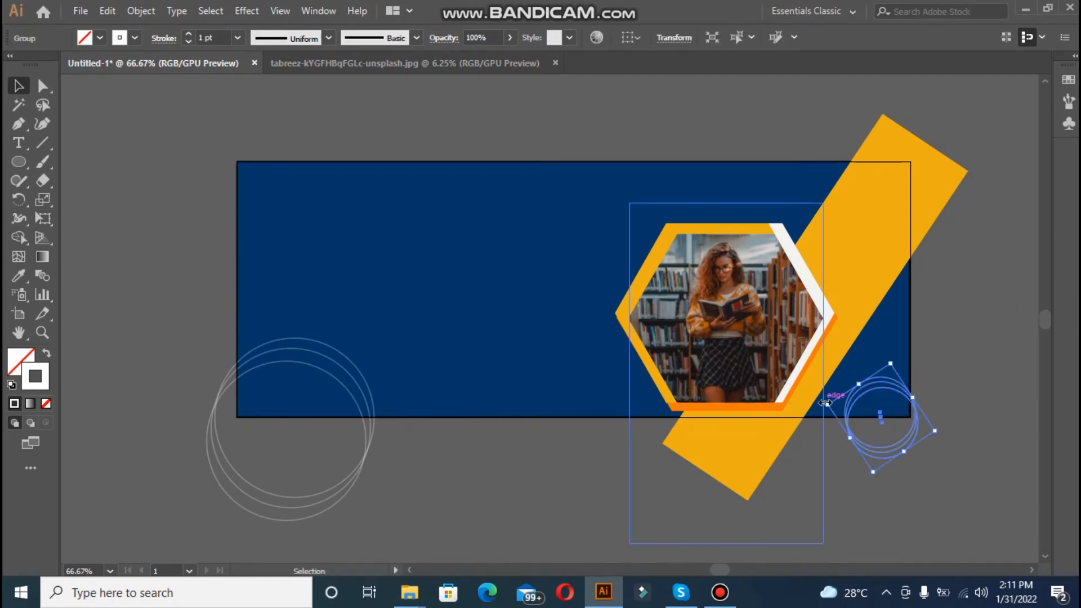
{"action": "left_click_drag", "start_coordinate": [890, 361], "coordinate": [869, 384]}
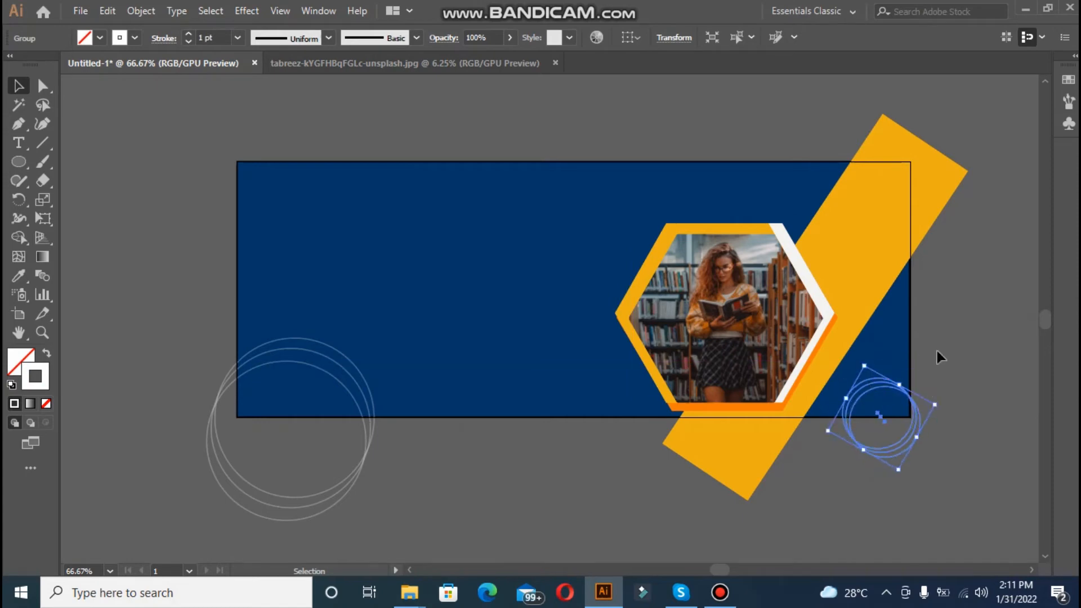
{"action": "left_click", "coordinate": [939, 349]}
Nudge the small circle group slightly upward so more of it sits inside the banner's lower-right corner.
{"action": "left_click", "coordinate": [870, 400]}
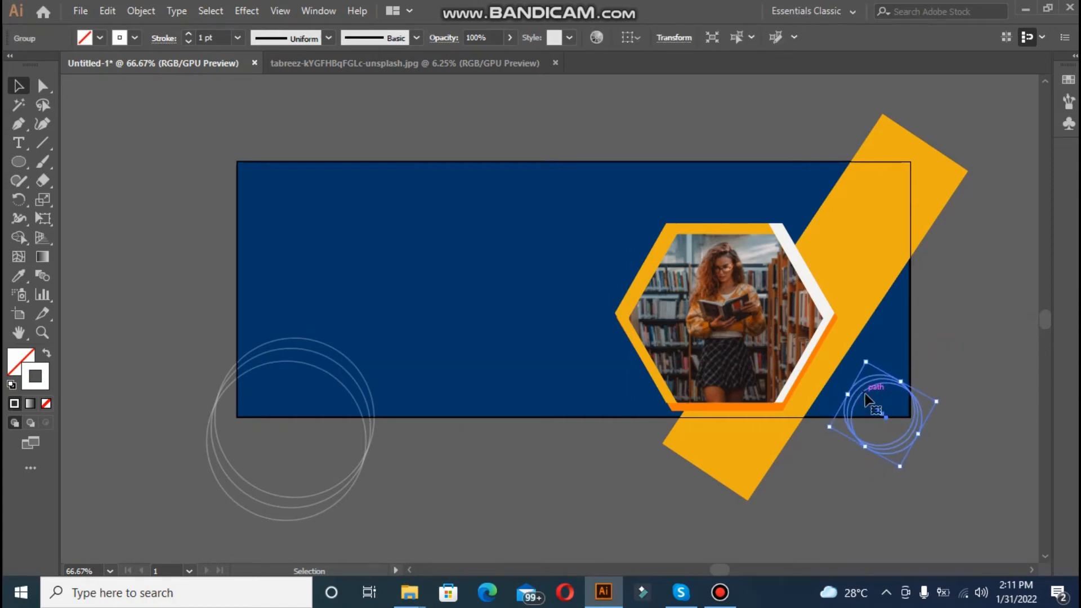
{"action": "key", "text": "Left"}
{"action": "key", "text": "Left"}
{"action": "key", "text": "Left"}
{"action": "key", "text": "Up"}
{"action": "key", "text": "Up"}
{"action": "key", "text": "Up"}
{"action": "key", "text": "Up"}
{"action": "key", "text": "Up"}
{"action": "key", "text": "Up"}
{"action": "key", "text": "Left"}
{"action": "key", "text": "Left"}
{"action": "key", "text": "Left"}
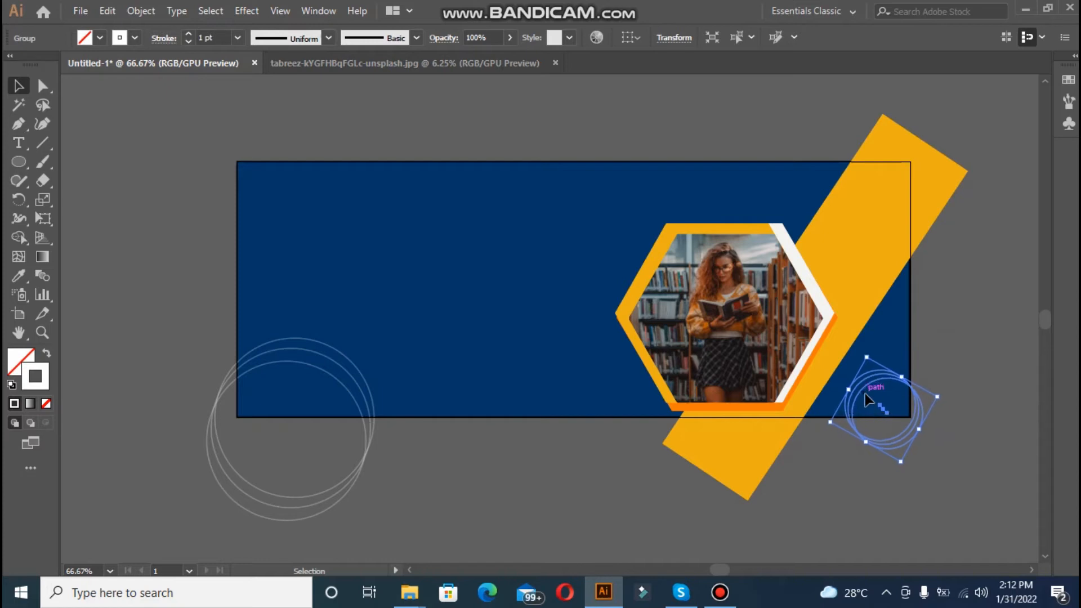
{"action": "key", "text": "Up"}
{"action": "key", "text": "Up"}
{"action": "key", "text": "Up"}
{"action": "key", "text": "Up"}
{"action": "key", "text": "Up"}
{"action": "key", "text": "Up"}
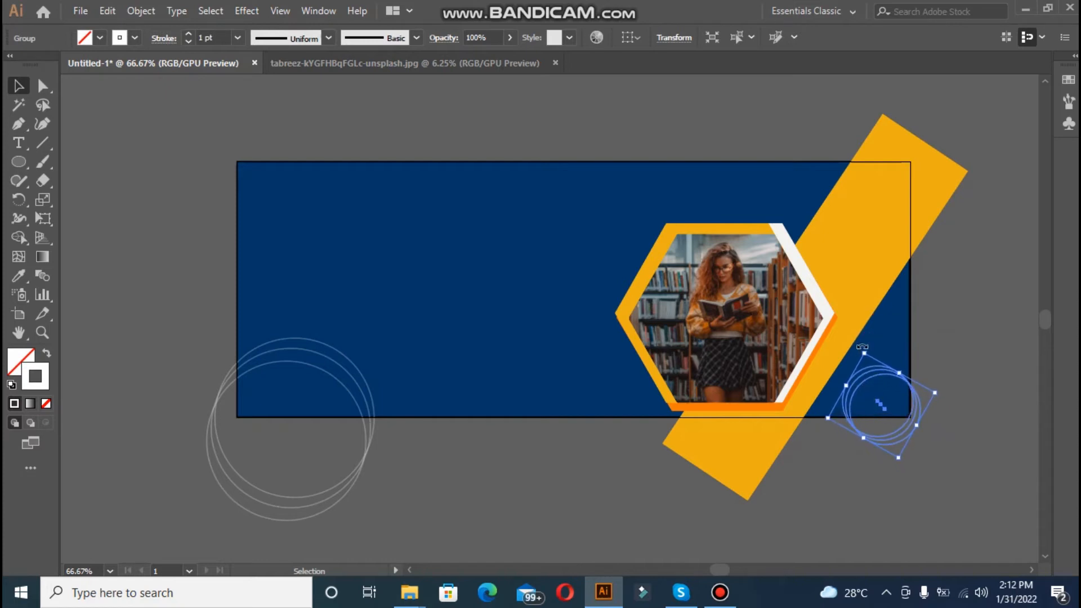
{"action": "left_click_drag", "start_coordinate": [863, 346], "coordinate": [873, 349]}
{"action": "left_click", "coordinate": [913, 343]}
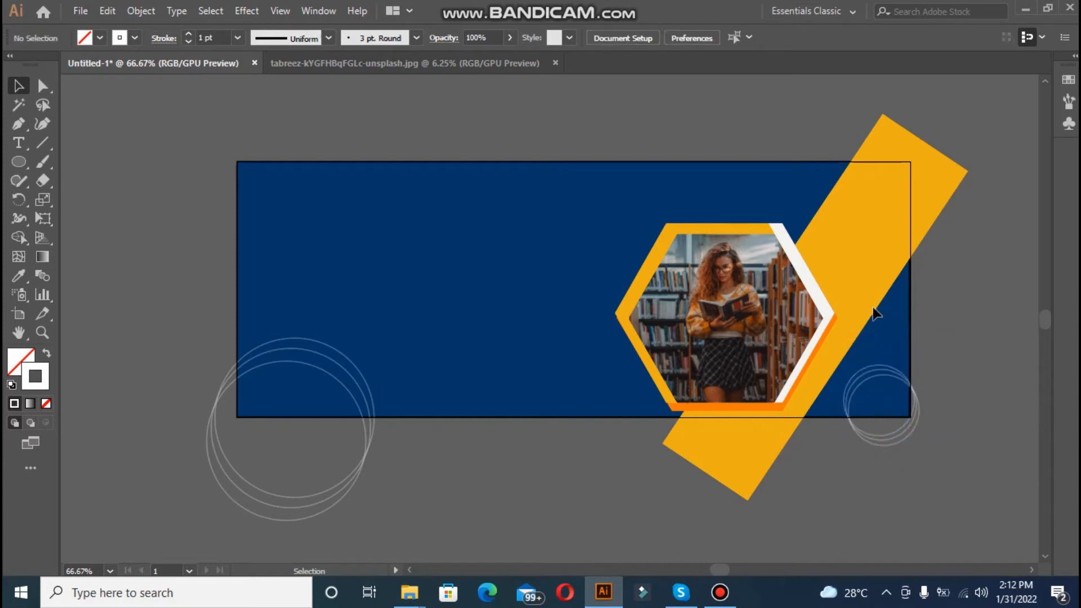
Add the text "logo here" near the banner's upper-left corner.
{"action": "left_click", "coordinate": [19, 143]}
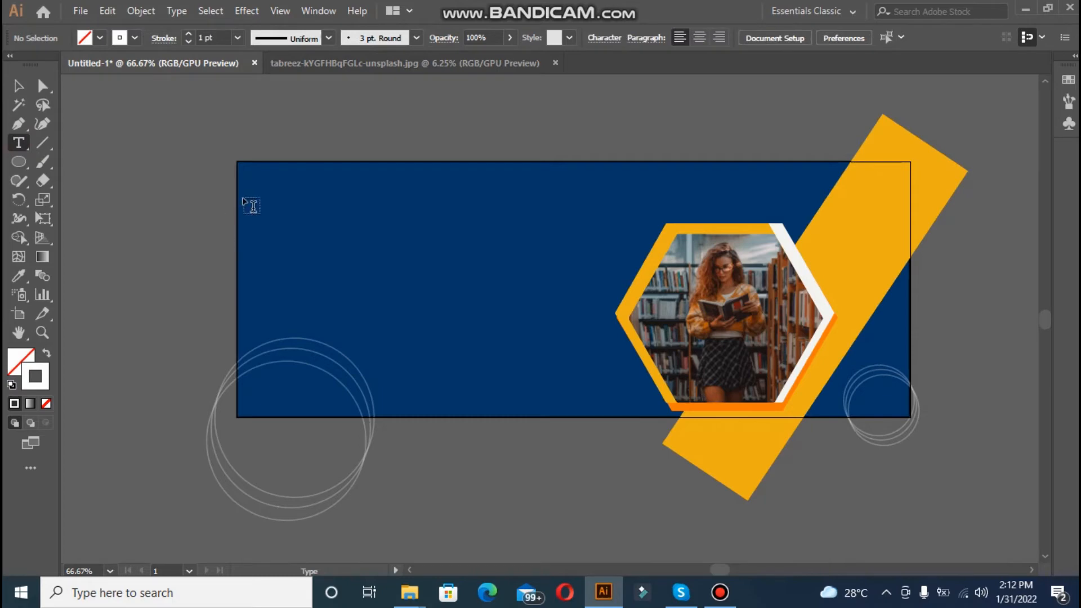
{"action": "left_click", "coordinate": [272, 174]}
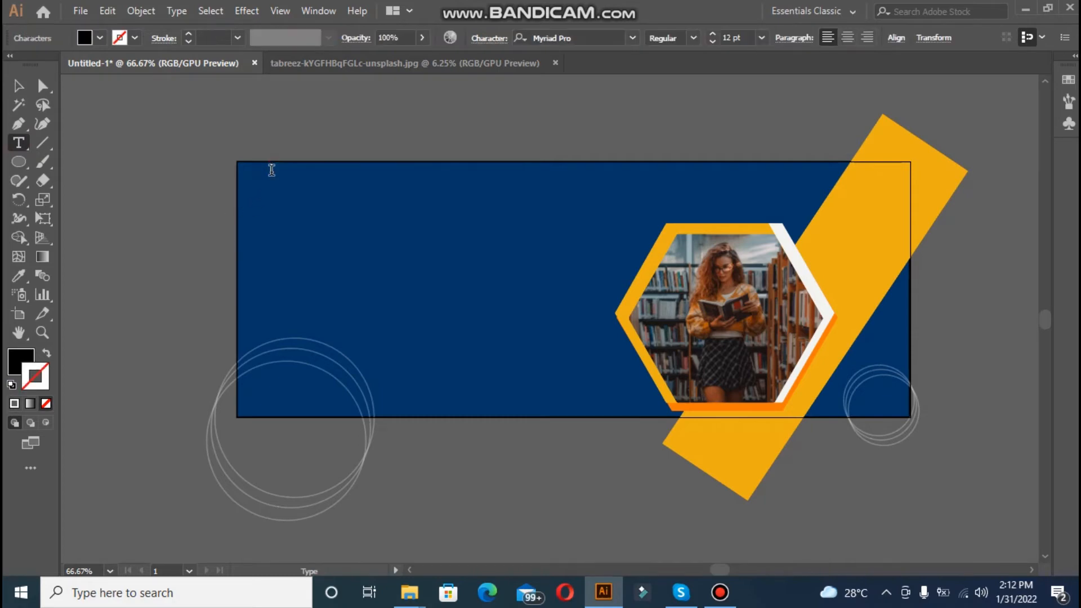
{"action": "type", "text": "logo here"}
{"action": "left_click", "coordinate": [19, 104]}
{"action": "left_click", "coordinate": [18, 85]}
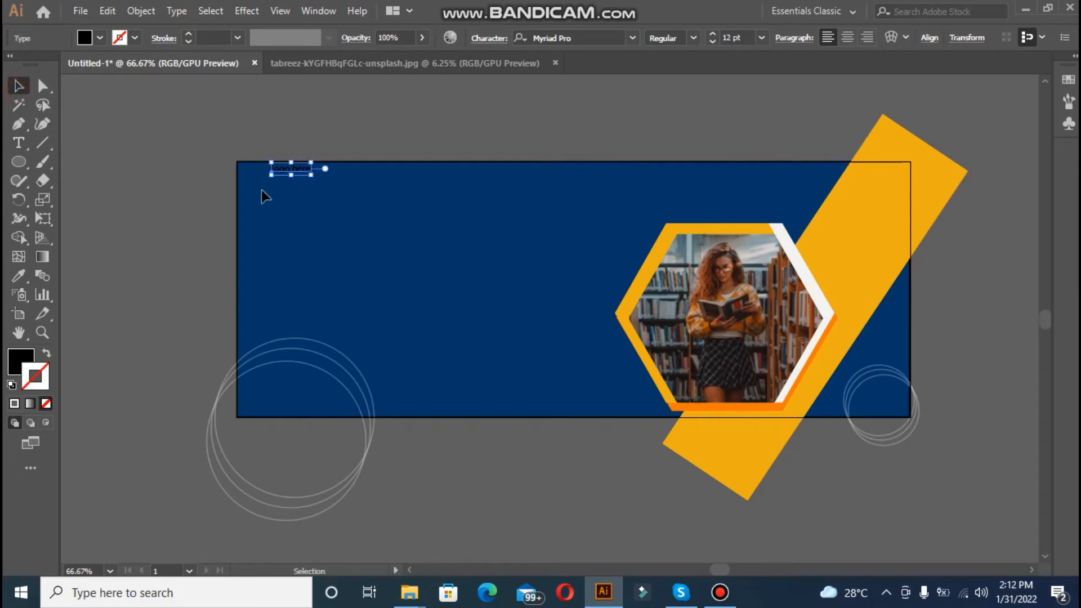
Enlarge the "logo here" text to about 17 pt and nudge it down and left within the banner's upper-left corner.
{"action": "left_click_drag", "start_coordinate": [311, 175], "coordinate": [327, 181]}
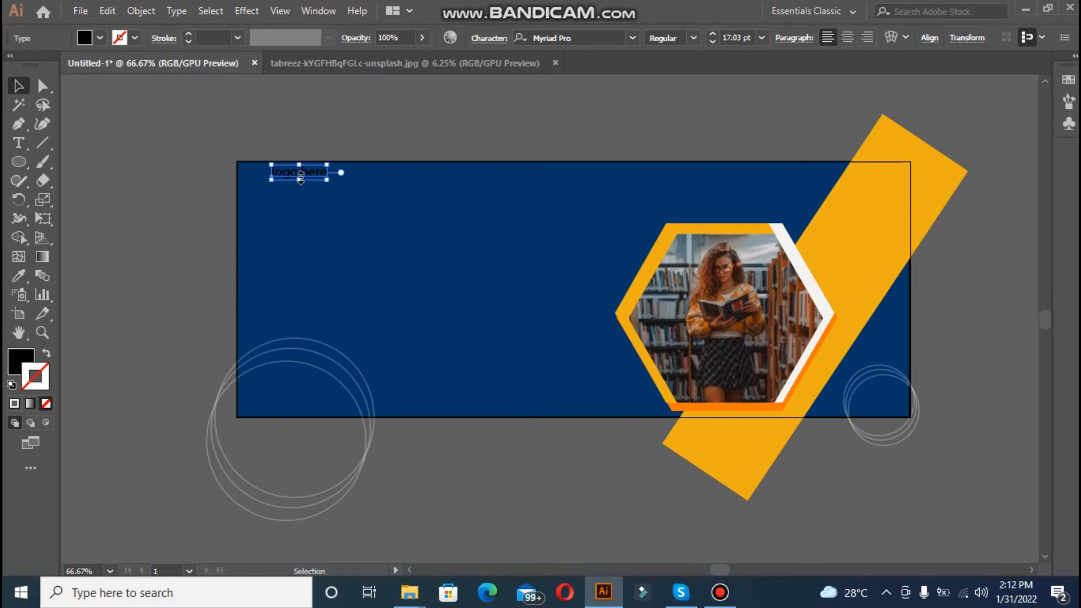
{"action": "key", "text": "Left"}
{"action": "key", "text": "Down"}
{"action": "key", "text": "Down"}
{"action": "key", "text": "Down"}
{"action": "key", "text": "Down"}
{"action": "key", "text": "Down"}
{"action": "key", "text": "Down"}
{"action": "key", "text": "Down"}
{"action": "key", "text": "Down"}
{"action": "key", "text": "Down"}
{"action": "key", "text": "Down"}
{"action": "key", "text": "Down"}
{"action": "key", "text": "Down"}
{"action": "key", "text": "Down"}
{"action": "key", "text": "Down"}
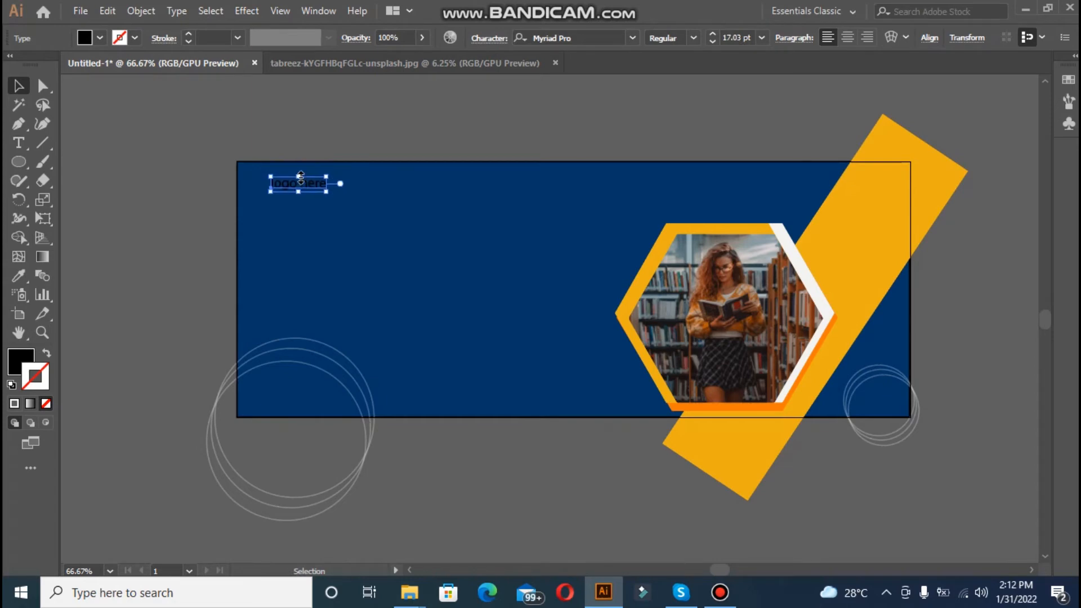
{"action": "key", "text": "Left"}
{"action": "key", "text": "Left"}
{"action": "key", "text": "Left"}
{"action": "key", "text": "Left"}
{"action": "key", "text": "Left"}
{"action": "key", "text": "Left"}
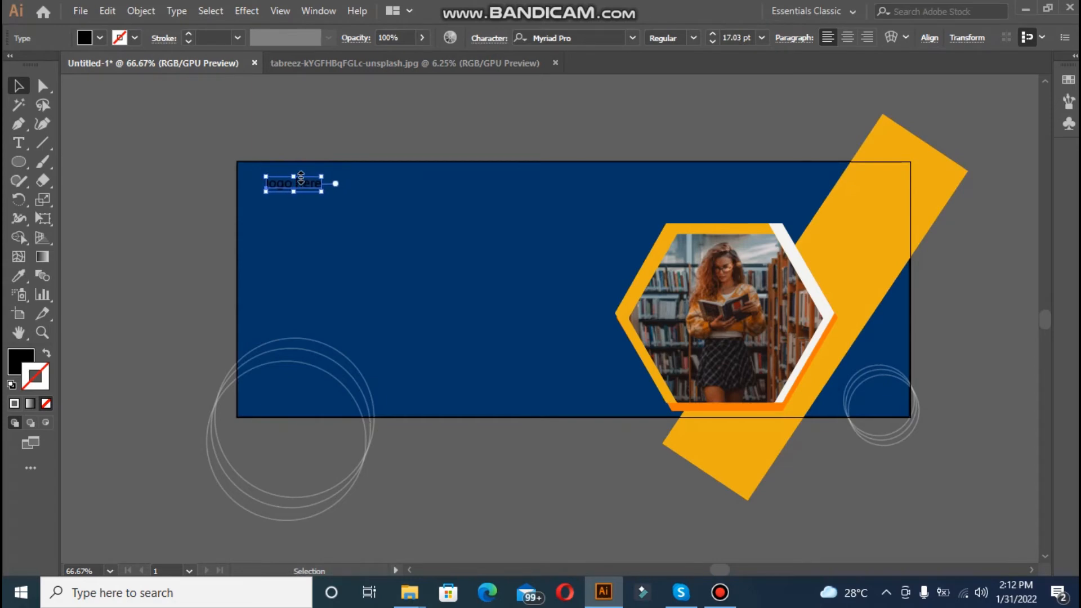
{"action": "key", "text": "Down"}
{"action": "key", "text": "Down"}
{"action": "key", "text": "Down"}
{"action": "key", "text": "Down"}
{"action": "key", "text": "Down"}
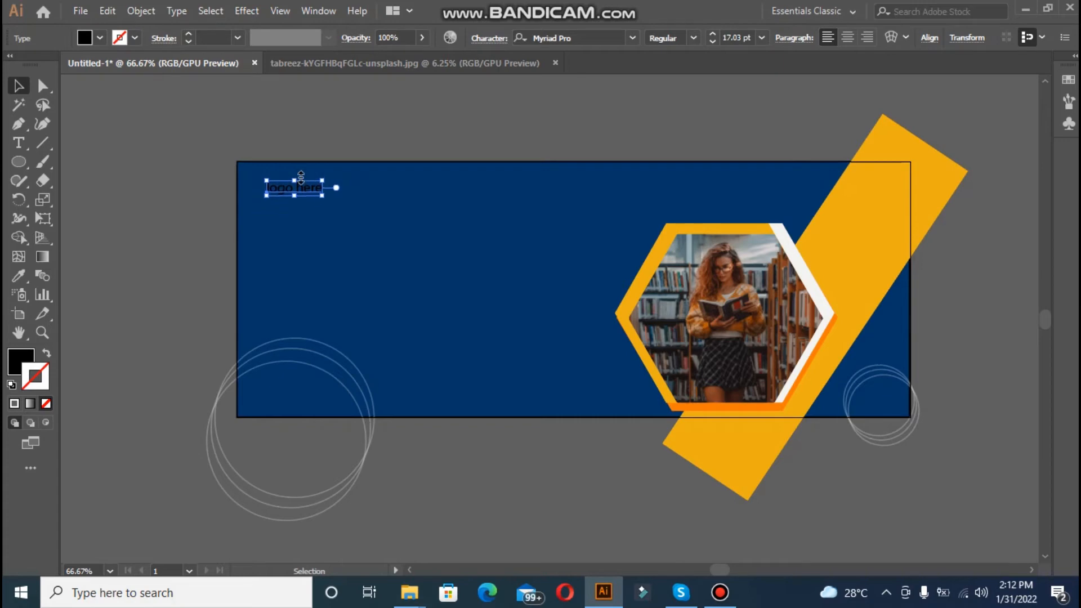
{"action": "key", "text": "Down"}
{"action": "key", "text": "Down"}
{"action": "key", "text": "Down"}
{"action": "key", "text": "Down"}
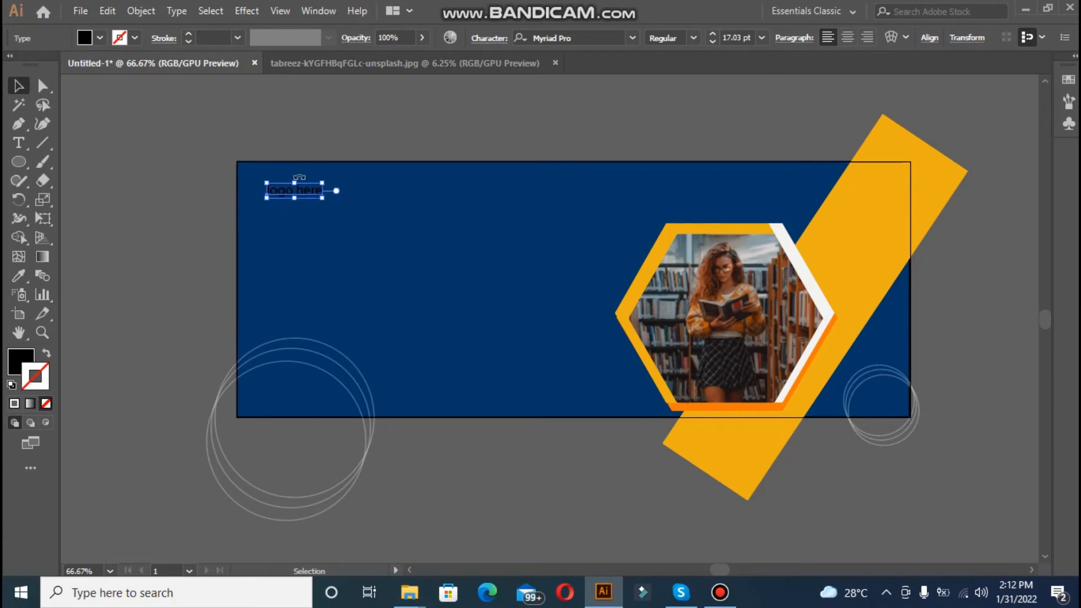
{"action": "key", "text": "Left"}
{"action": "key", "text": "Left"}
{"action": "key", "text": "Left"}
{"action": "key", "text": "Left"}
{"action": "key", "text": "Left"}
{"action": "key", "text": "Left"}
{"action": "key", "text": "Left"}
{"action": "key", "text": "Left"}
{"action": "key", "text": "Left"}
{"action": "key", "text": "Left"}
{"action": "key", "text": "Left"}
{"action": "key", "text": "Left"}
{"action": "key", "text": "Up"}
{"action": "key", "text": "Up"}
{"action": "key", "text": "Up"}
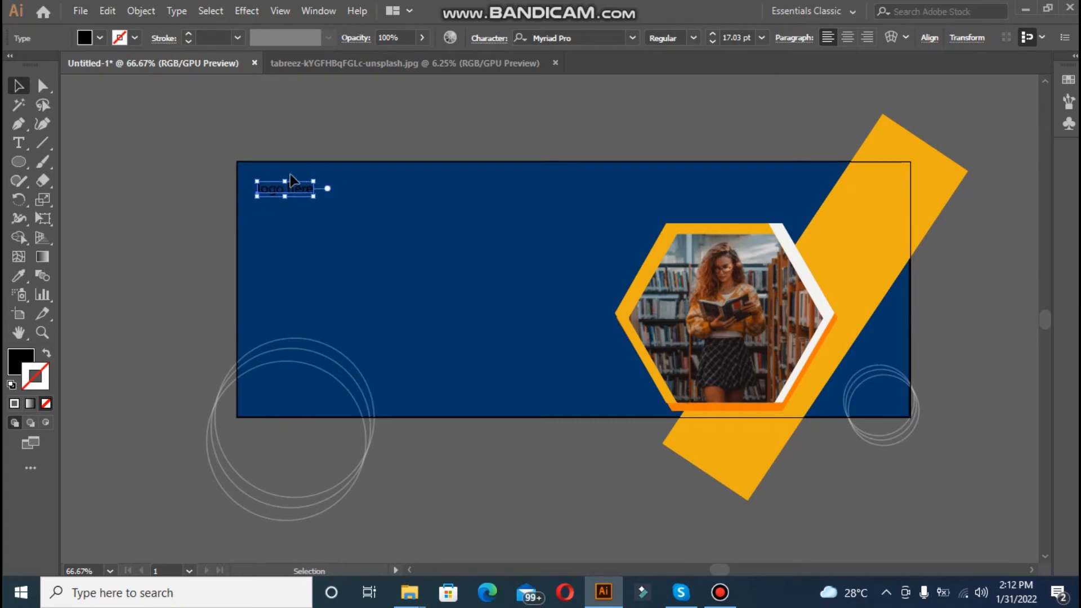
{"action": "left_click", "coordinate": [167, 197]}
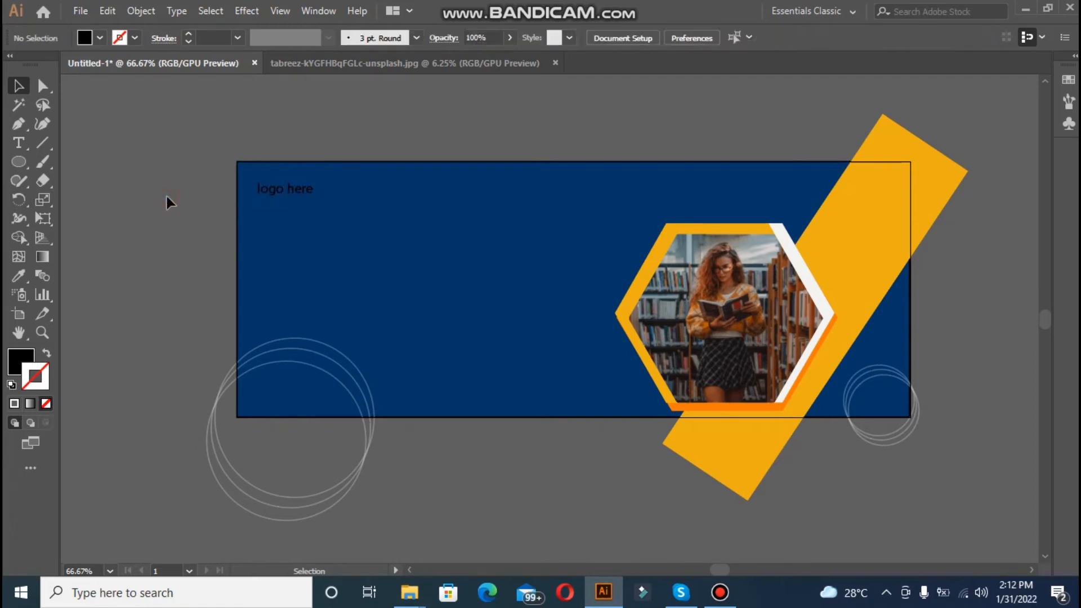
Add a three-line text reading "2022", "Fall", "ADMISSION" below the logo text and enlarge it to about 28 pt.
{"action": "left_click", "coordinate": [18, 144]}
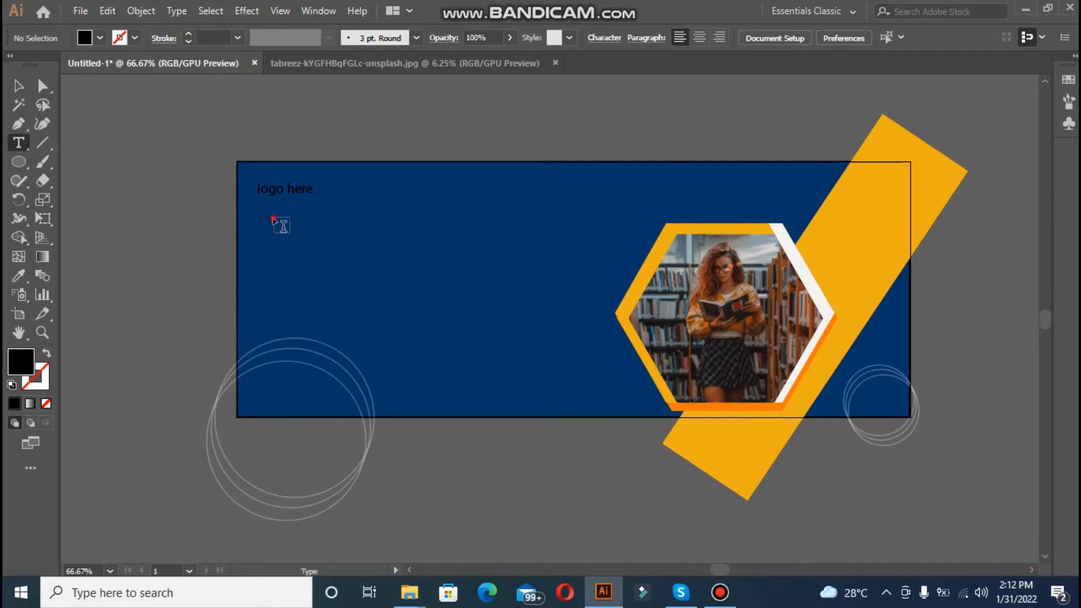
{"action": "left_click", "coordinate": [273, 216]}
{"action": "key", "text": "BackSpace"}
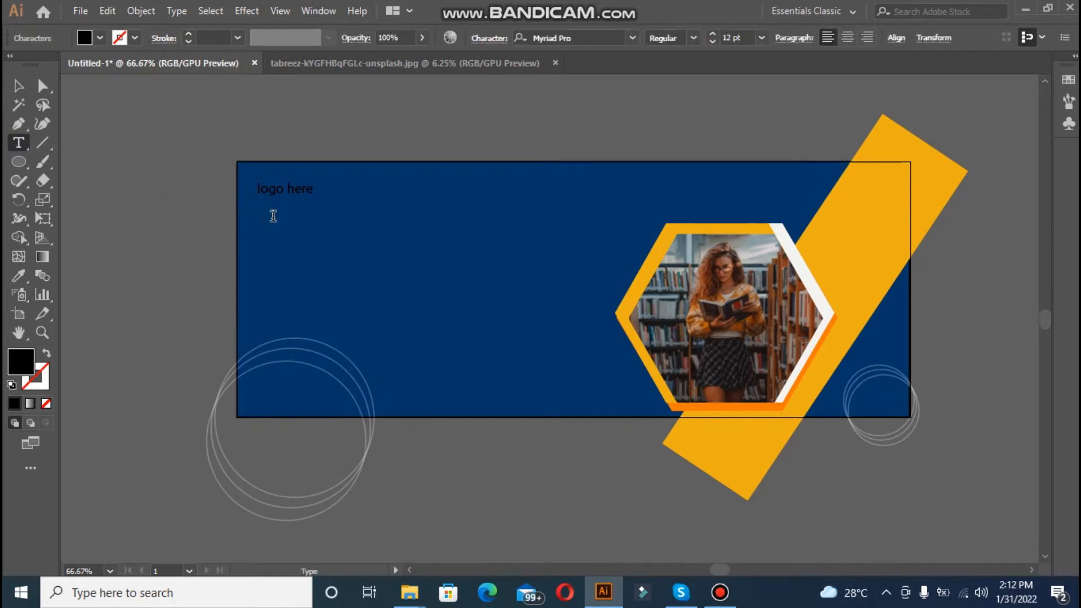
{"action": "type", "text": "2020"}
{"action": "key", "text": "BackSpace"}
{"action": "key", "text": "BackSpace"}
{"action": "type", "text": "22 "}
{"action": "type", "text": "Fa"}
{"action": "type", "text": "D"}
{"action": "type", "text": "MIN"}
{"action": "key", "text": "BackSpace"}
{"action": "key", "text": "BackSpace"}
{"action": "type", "text": "ISSION"}
{"action": "left_click", "coordinate": [19, 86]}
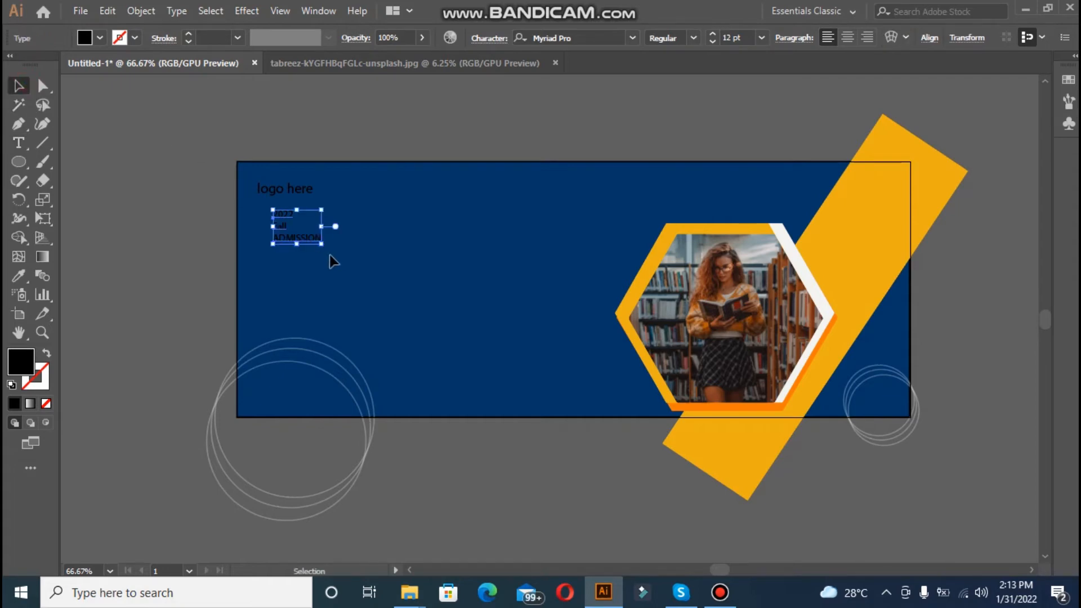
{"action": "left_click_drag", "start_coordinate": [320, 240], "coordinate": [414, 293]}
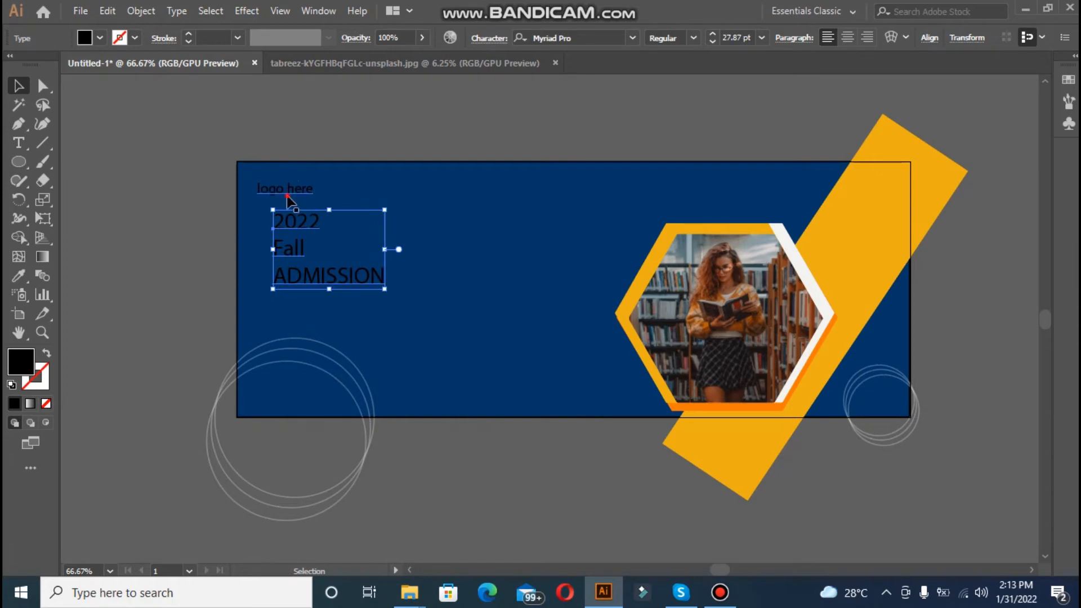
Nudge the "logo here" text slightly right, closer to the left edge of the admission text.
{"action": "left_click", "coordinate": [289, 190]}
{"action": "key", "text": "Right"}
{"action": "key", "text": "Right"}
{"action": "key", "text": "Right"}
{"action": "key", "text": "Right"}
{"action": "key", "text": "Right"}
{"action": "key", "text": "Right"}
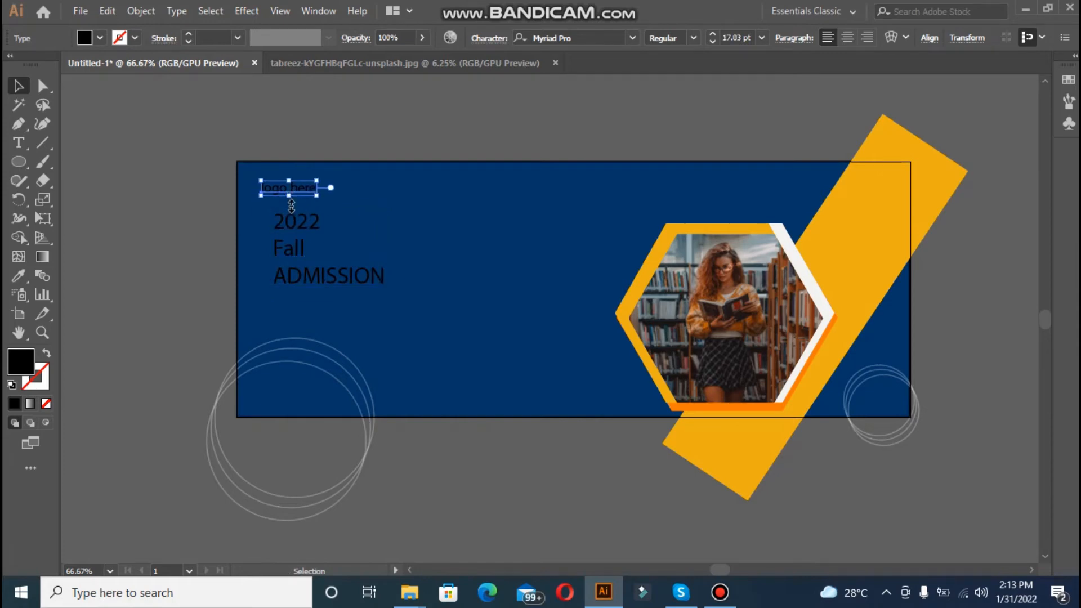
Set the fill color of the "2022 Fall ADMISSION" text to off-white F9F9F9.
{"action": "left_click", "coordinate": [292, 223]}
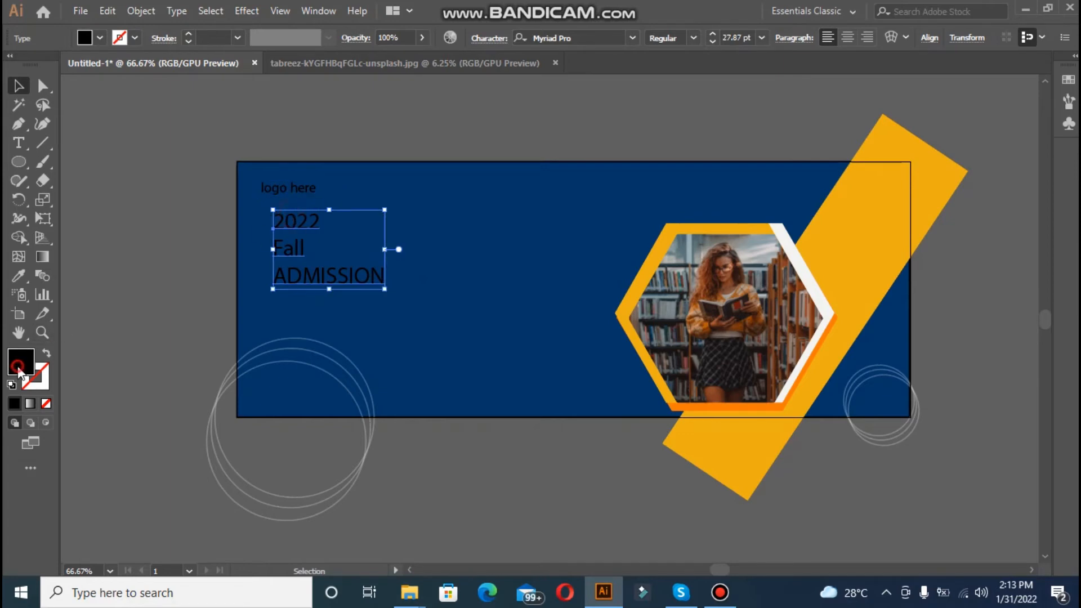
{"action": "double_click", "coordinate": [26, 367]}
{"action": "type", "text": "f5f5f5"}
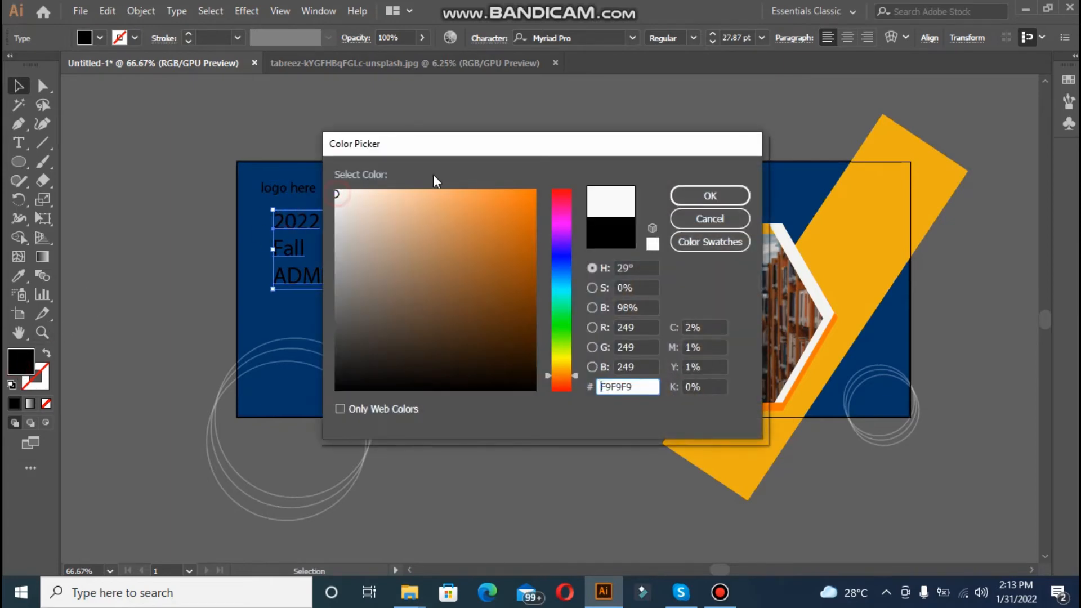
{"action": "left_click", "coordinate": [687, 197]}
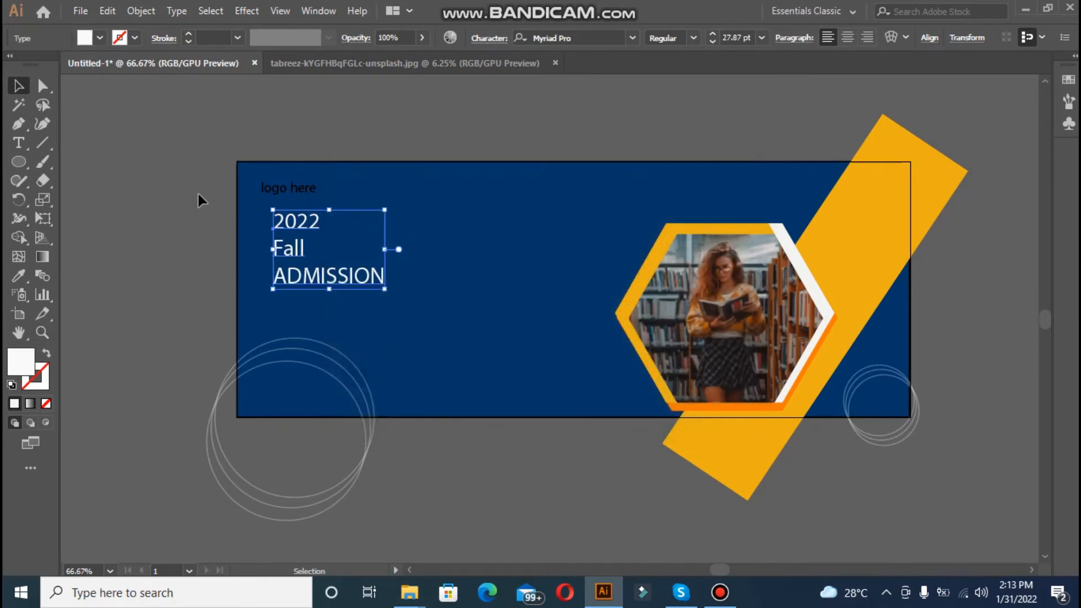
Change the font of the "2022 Fall ADMISSION" text to Acumin Variable Concept.
{"action": "left_click", "coordinate": [484, 39]}
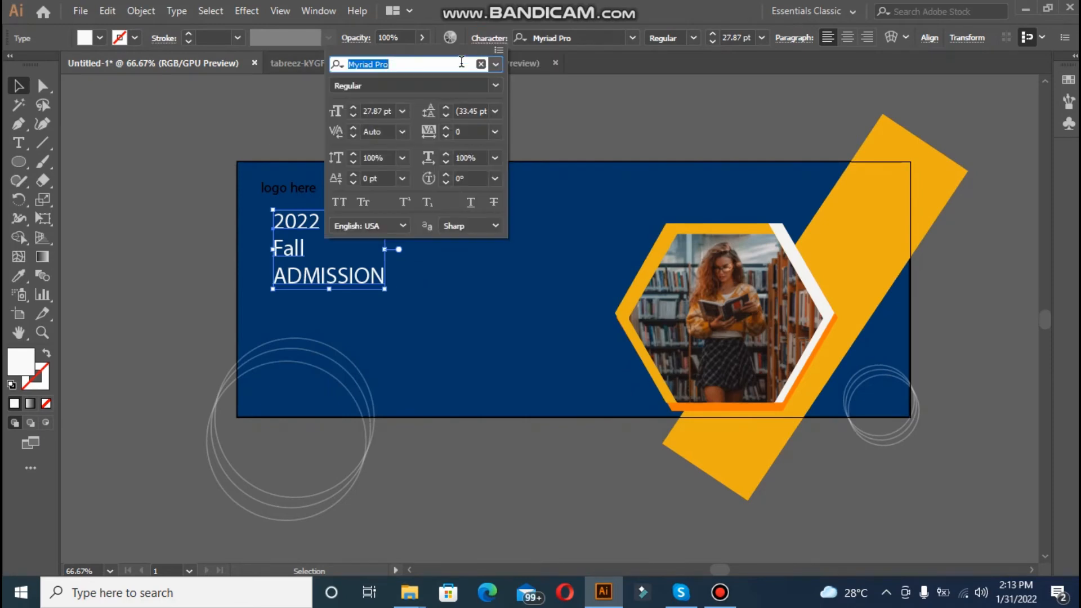
{"action": "left_click", "coordinate": [496, 64]}
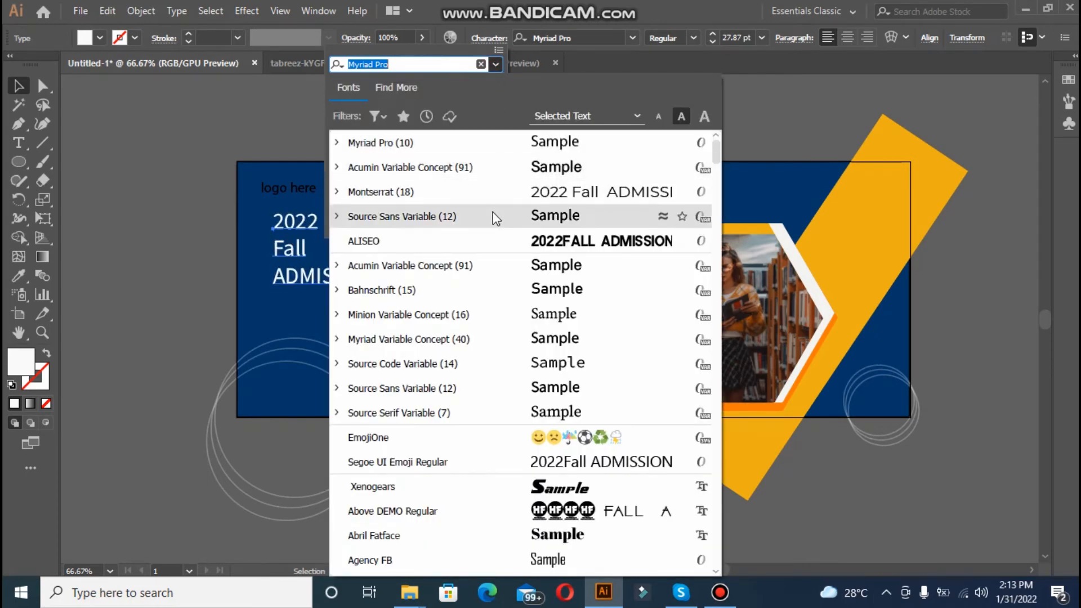
{"action": "left_click", "coordinate": [495, 264]}
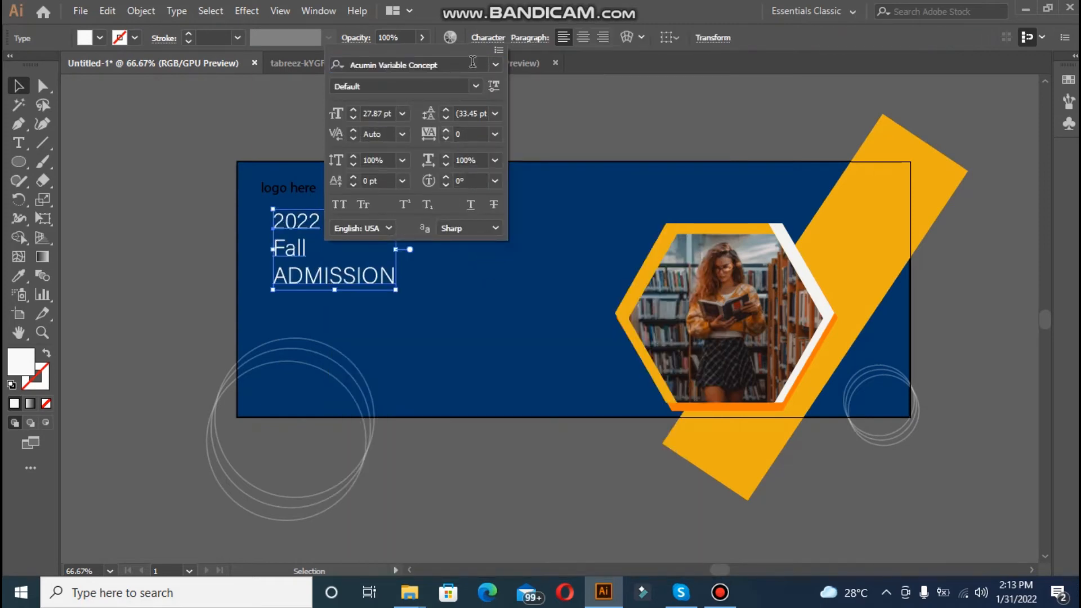
Set the font style of the "2022 Fall ADMISSION" text to Bold.
{"action": "left_click", "coordinate": [476, 86]}
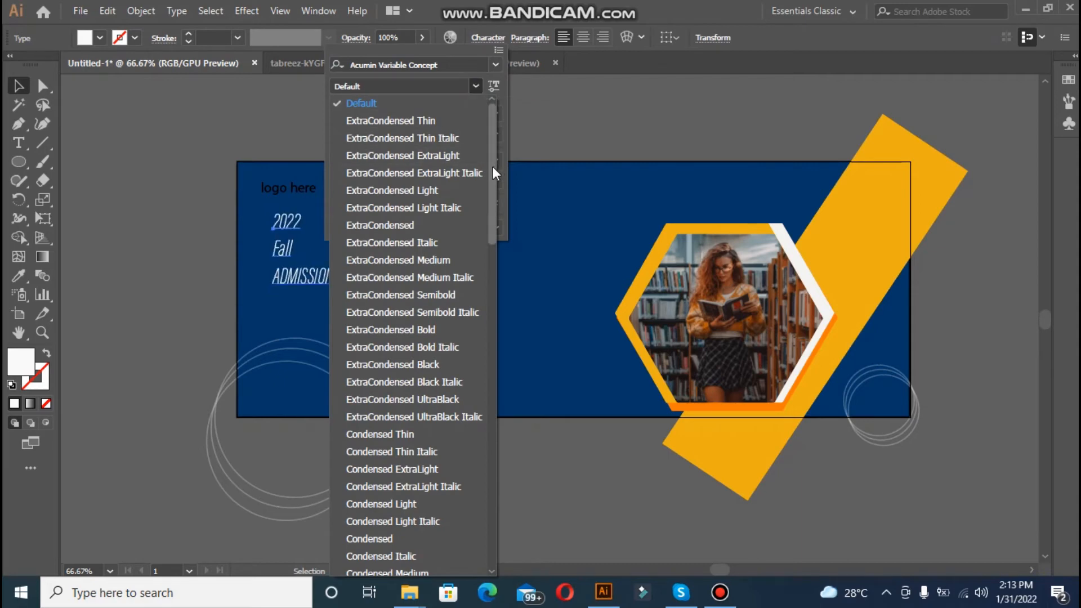
{"action": "scroll", "coordinate": [492, 170], "scroll_direction": "down", "scroll_amount": 5}
{"action": "left_click", "coordinate": [499, 224]}
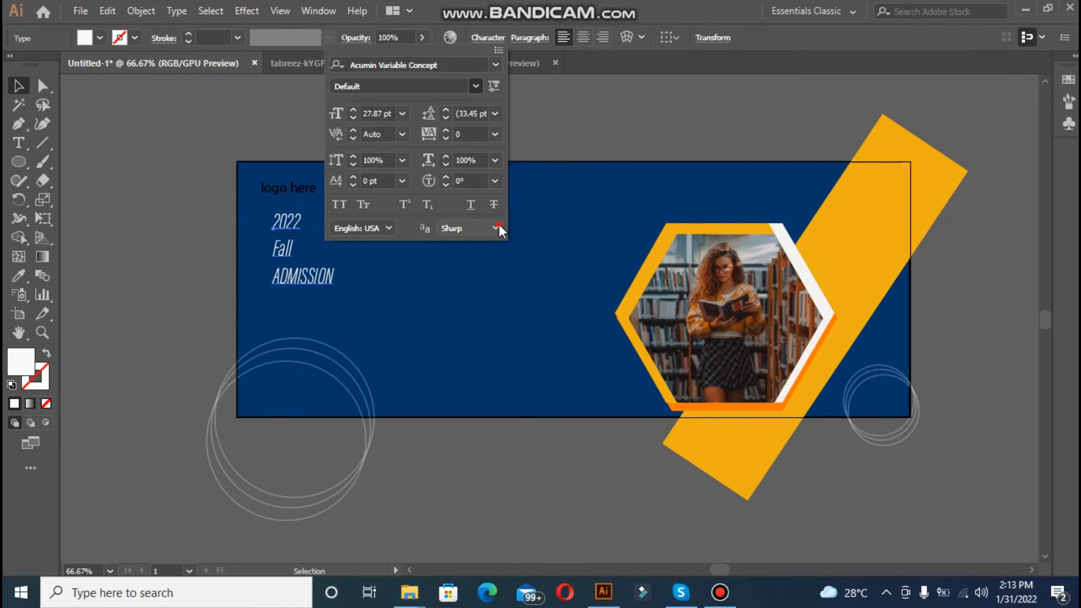
{"action": "left_click", "coordinate": [476, 87]}
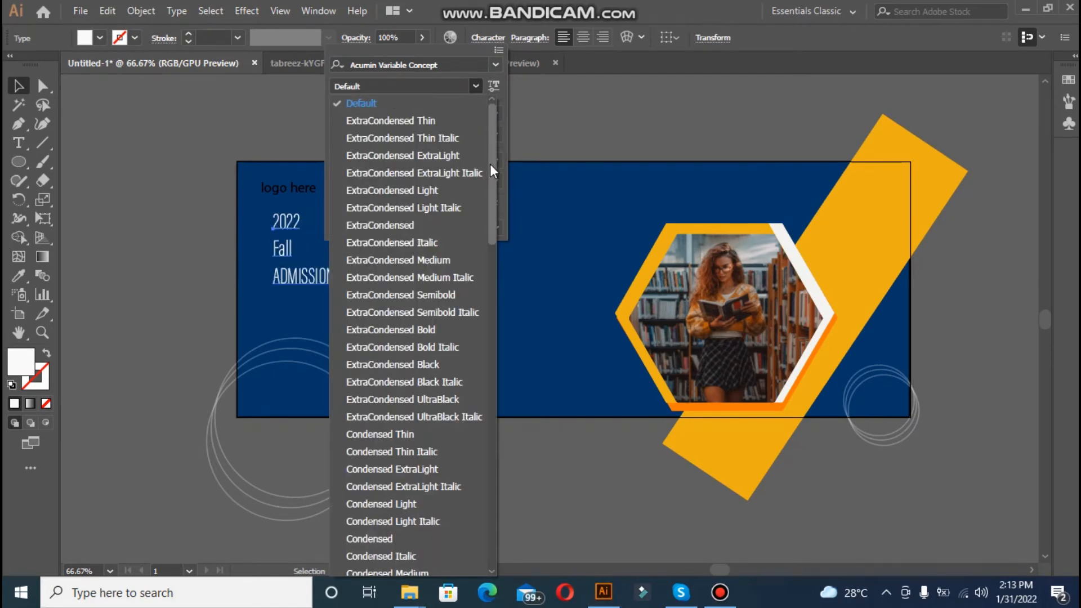
{"action": "left_click_drag", "start_coordinate": [490, 164], "coordinate": [492, 309]}
{"action": "left_click_drag", "start_coordinate": [492, 310], "coordinate": [492, 414]}
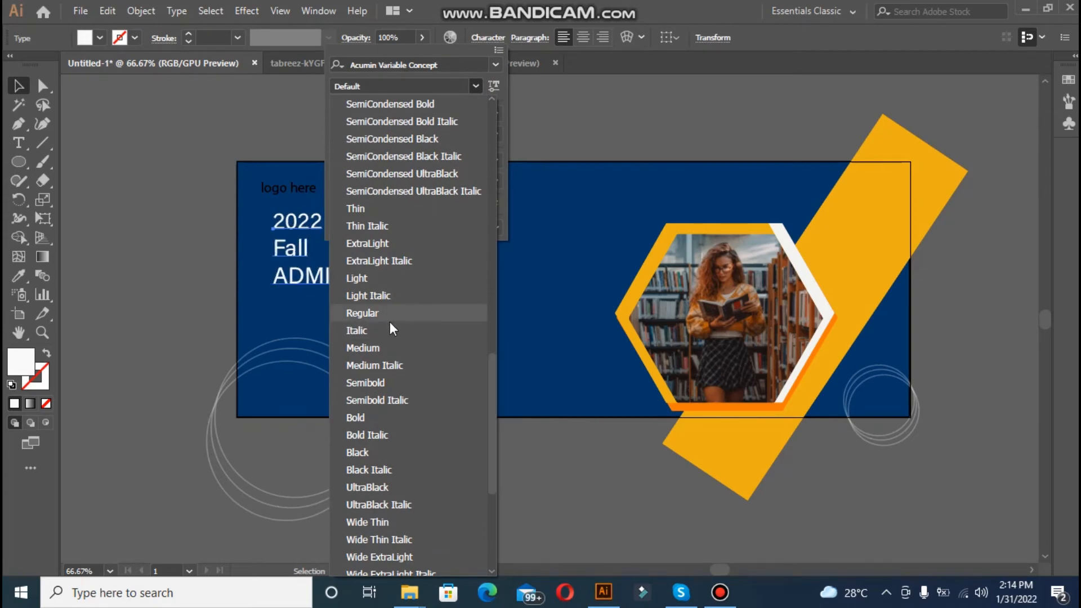
{"action": "left_click", "coordinate": [376, 418]}
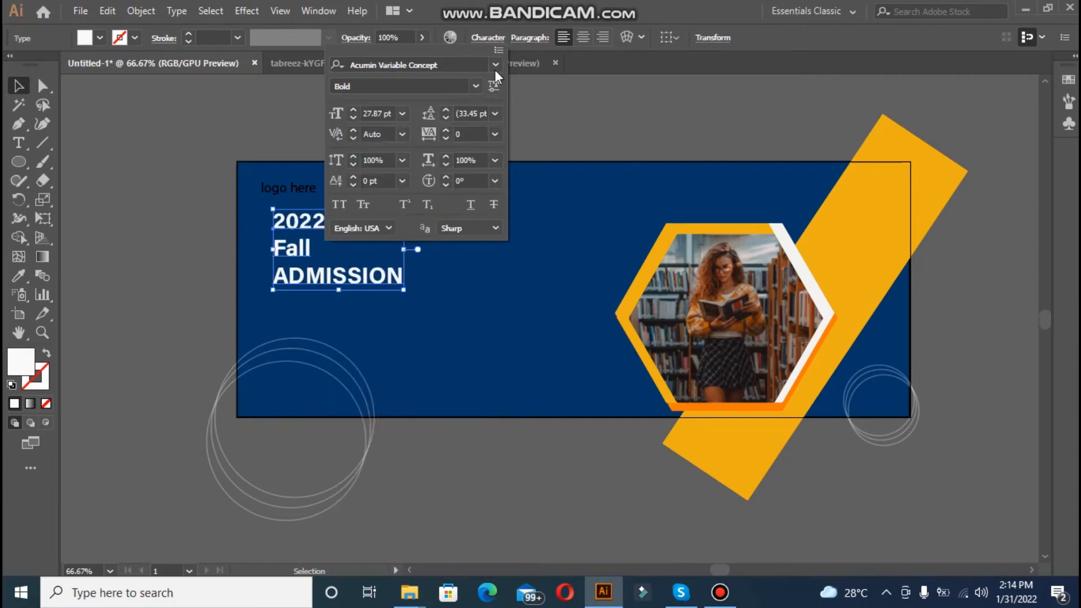
{"action": "left_click", "coordinate": [544, 91]}
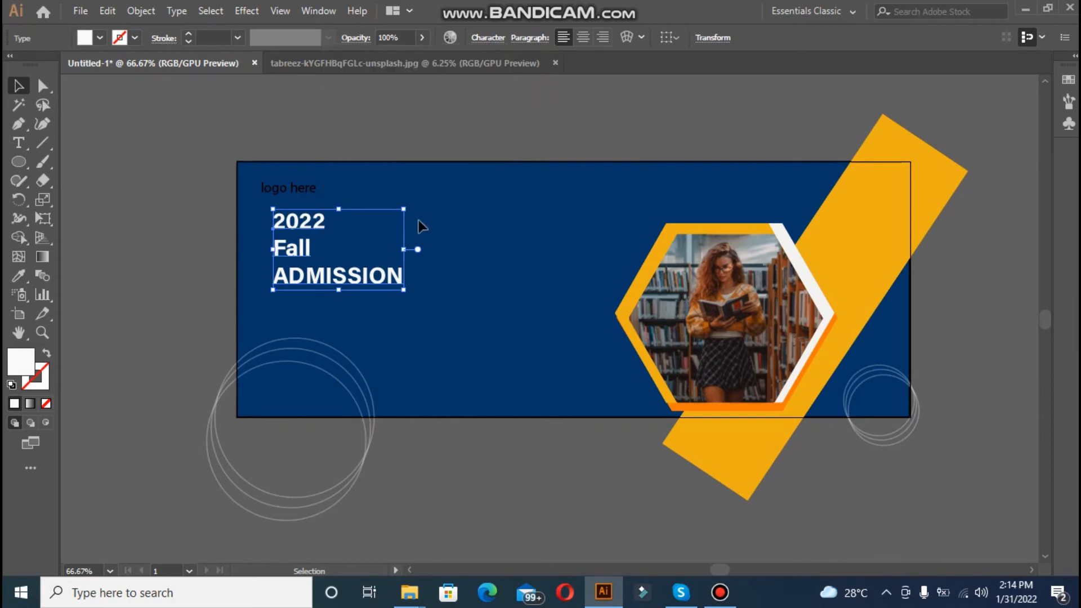
Enlarge the "2022 Fall ADMISSION" text to about 36 pt and tighten its leading to 37 pt.
{"action": "left_click_drag", "start_coordinate": [403, 292], "coordinate": [441, 313]}
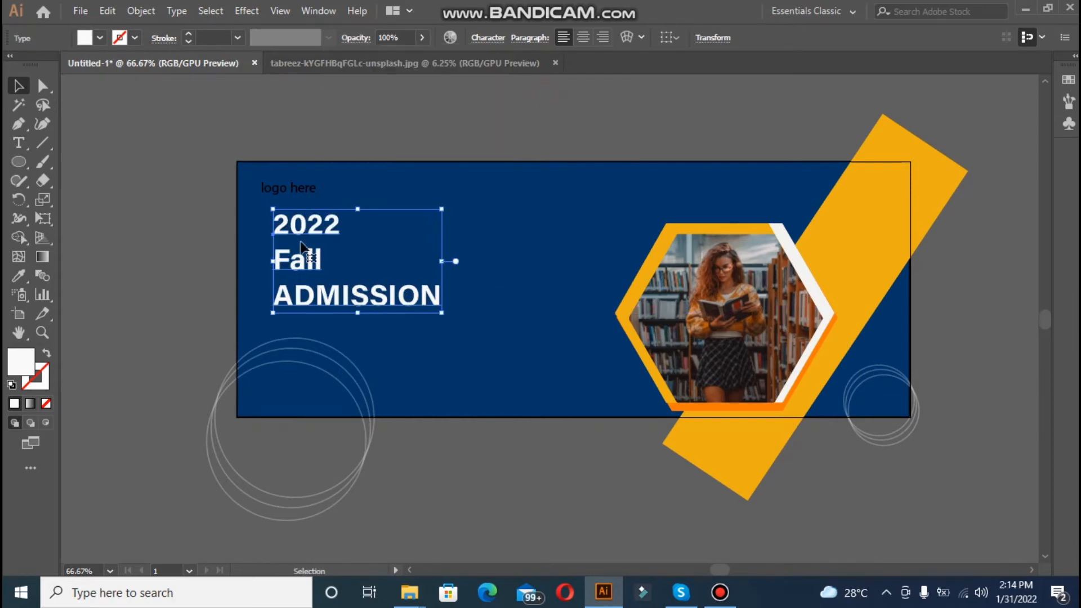
{"action": "left_click", "coordinate": [494, 39]}
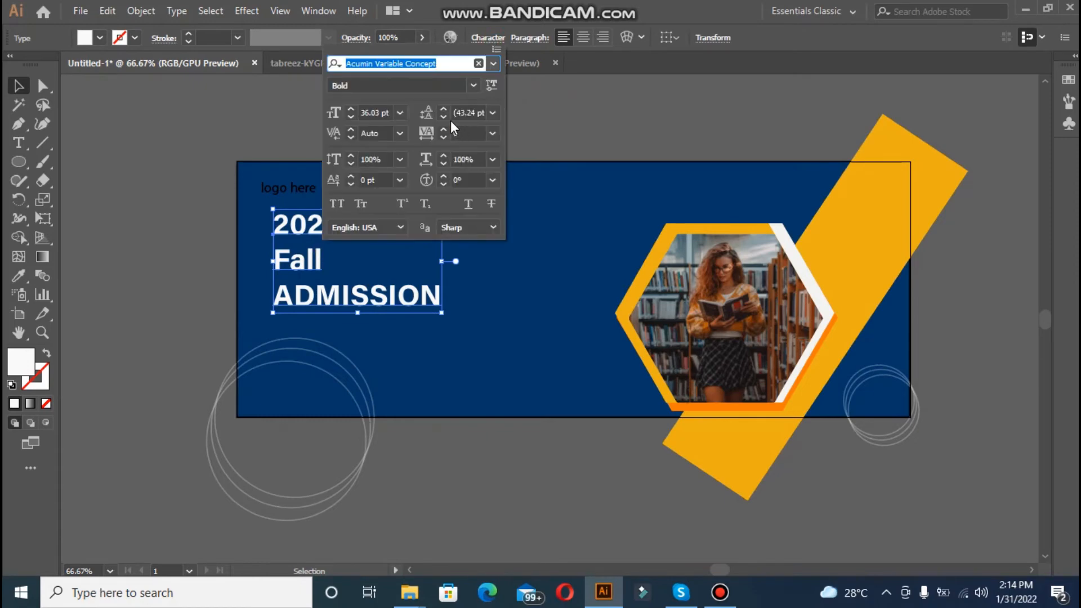
{"action": "left_click", "coordinate": [444, 119]}
{"action": "left_click", "coordinate": [443, 119]}
{"action": "left_click", "coordinate": [444, 118]}
{"action": "left_click", "coordinate": [444, 118]}
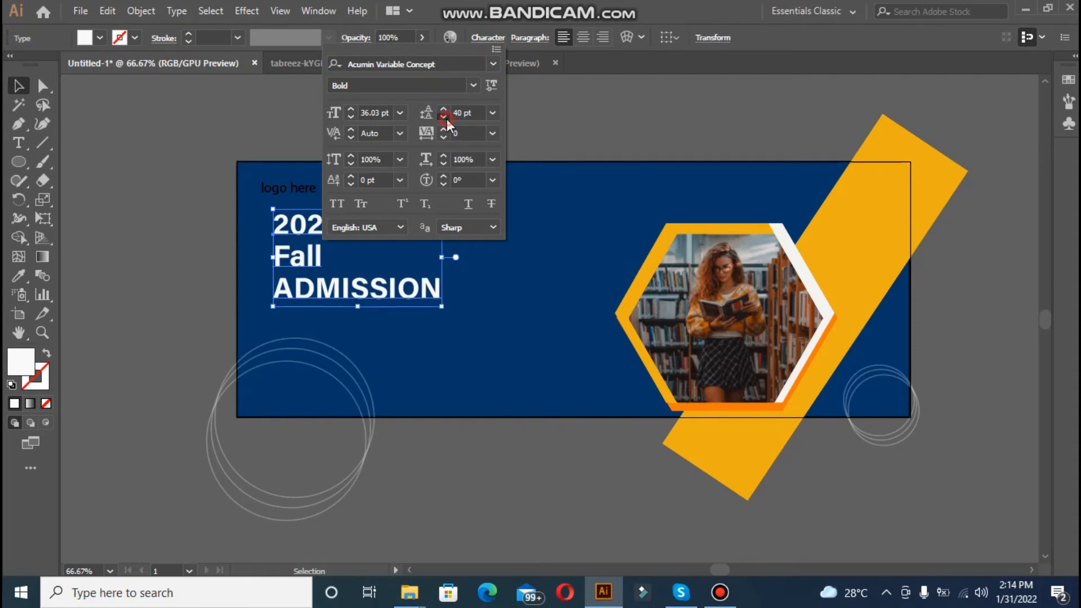
{"action": "left_click", "coordinate": [444, 117]}
{"action": "left_click", "coordinate": [444, 117]}
{"action": "left_click", "coordinate": [444, 117]}
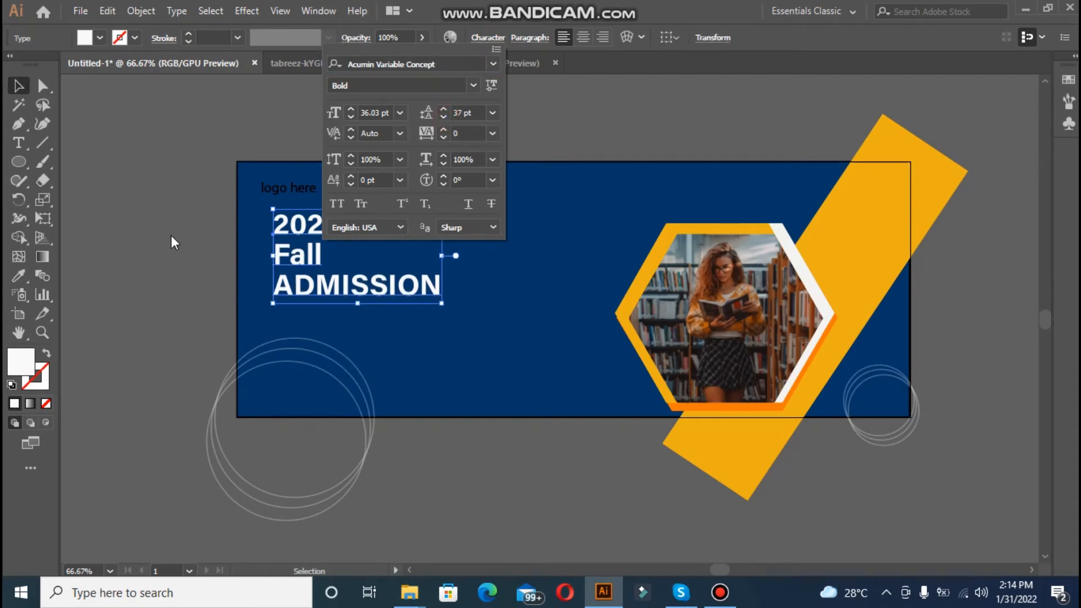
Recolor only the word "ADMISSION" with the golden fill sampled from the diagonal band.
{"action": "left_click", "coordinate": [287, 290]}
{"action": "double_click", "coordinate": [287, 291]}
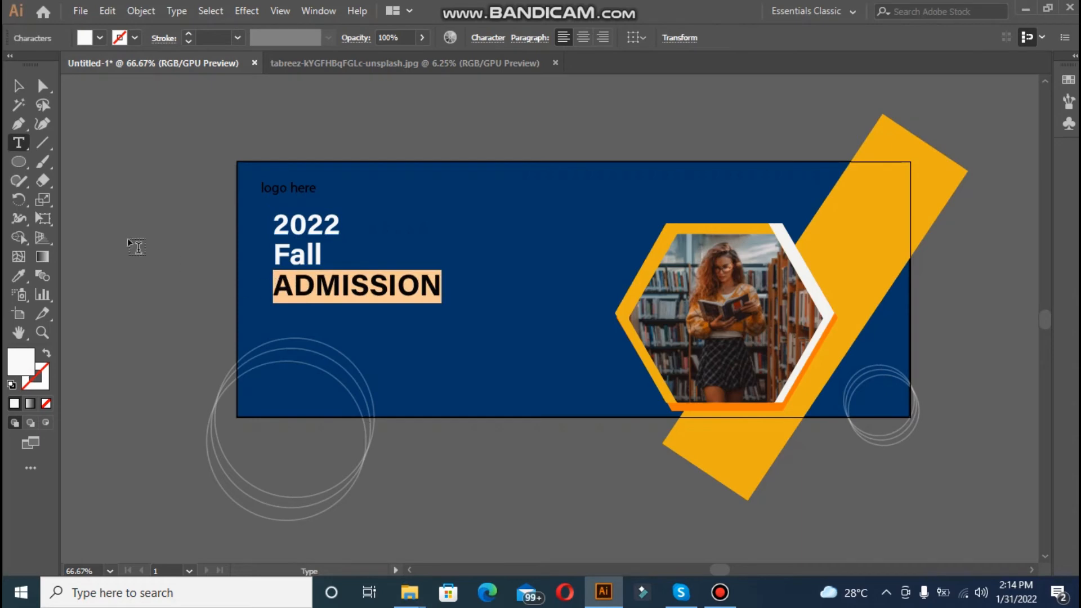
{"action": "left_click", "coordinate": [16, 277]}
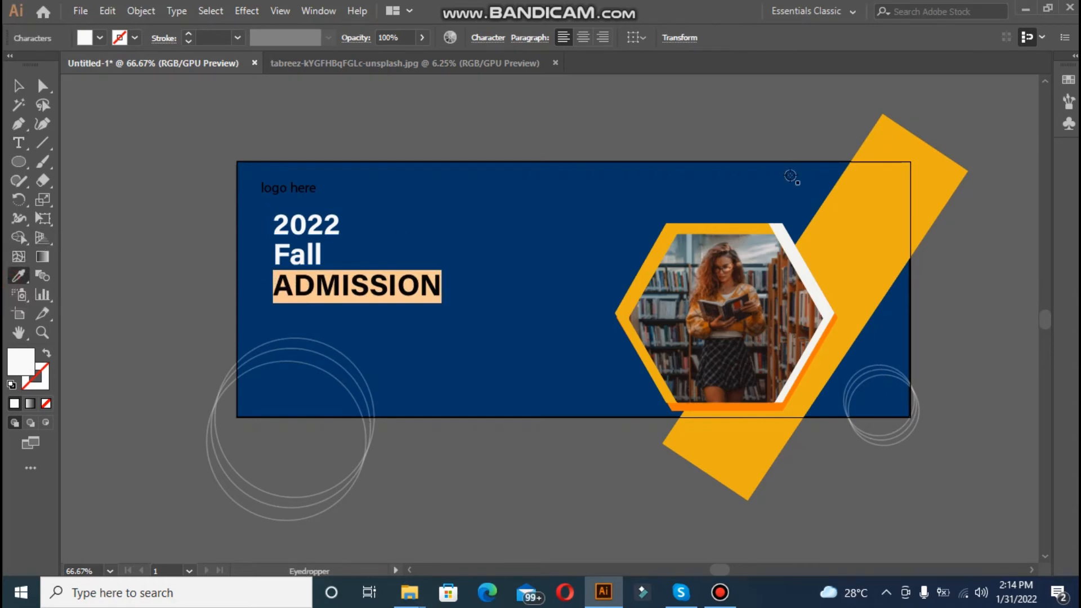
{"action": "left_click", "coordinate": [890, 203]}
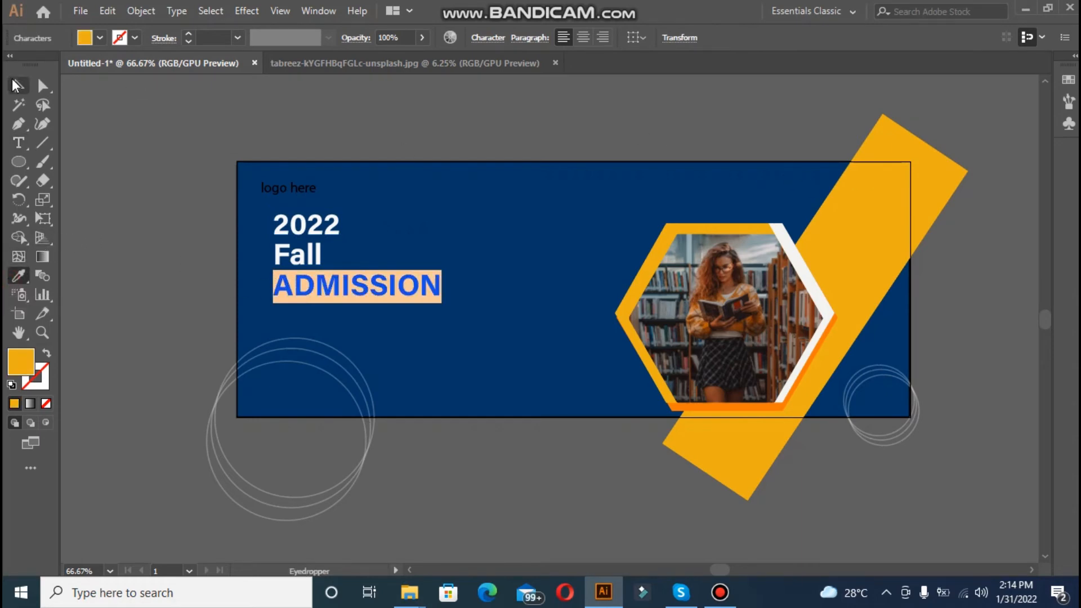
{"action": "left_click", "coordinate": [19, 86]}
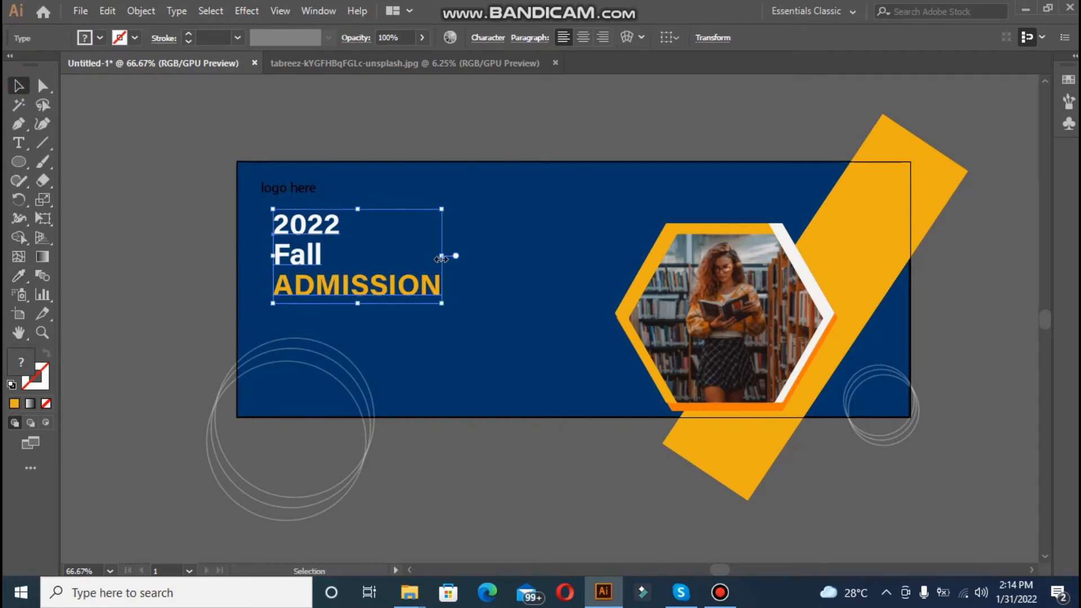
Scale the three-line admission text up proportionally from its center to about 44 pt.
{"action": "left_click_drag", "start_coordinate": [441, 258], "coordinate": [481, 252]}
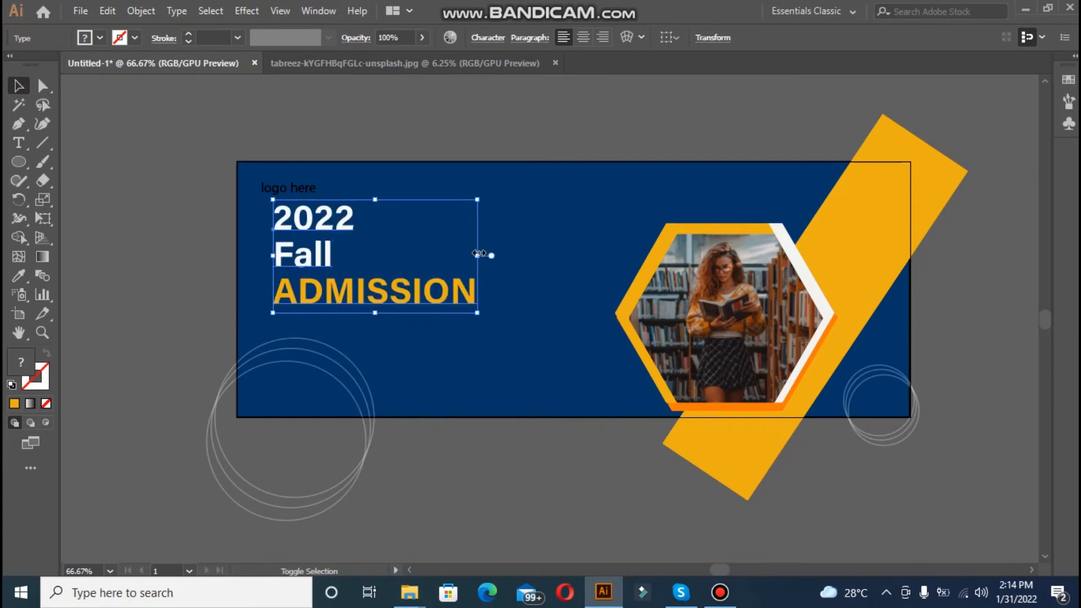
{"action": "left_click", "coordinate": [188, 225]}
{"action": "left_click", "coordinate": [311, 282]}
Increase the tracking of the "2022 Fall ADMISSION" text to 16.
{"action": "left_click", "coordinate": [485, 38]}
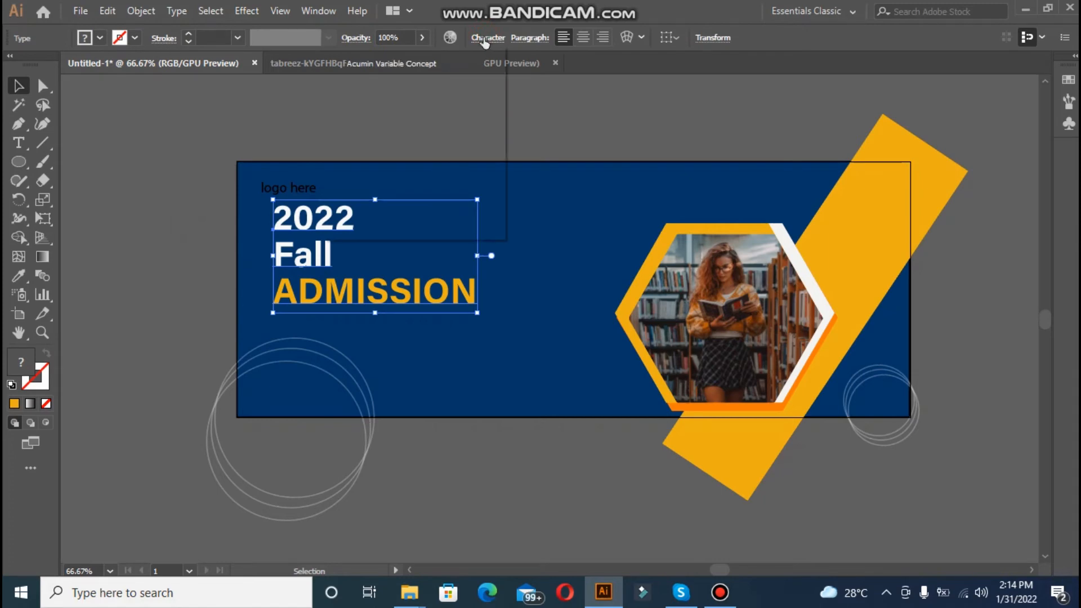
{"action": "left_click", "coordinate": [445, 129]}
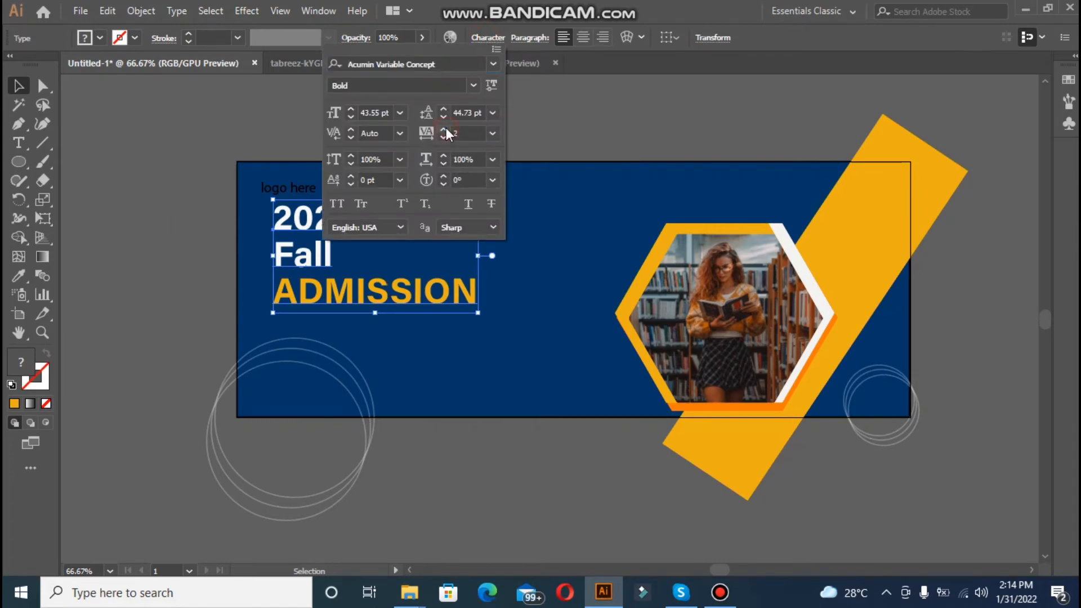
{"action": "left_click", "coordinate": [445, 129]}
{"action": "left_click", "coordinate": [446, 129]}
{"action": "left_click", "coordinate": [446, 129]}
{"action": "left_click", "coordinate": [446, 130]}
{"action": "left_click", "coordinate": [445, 129]}
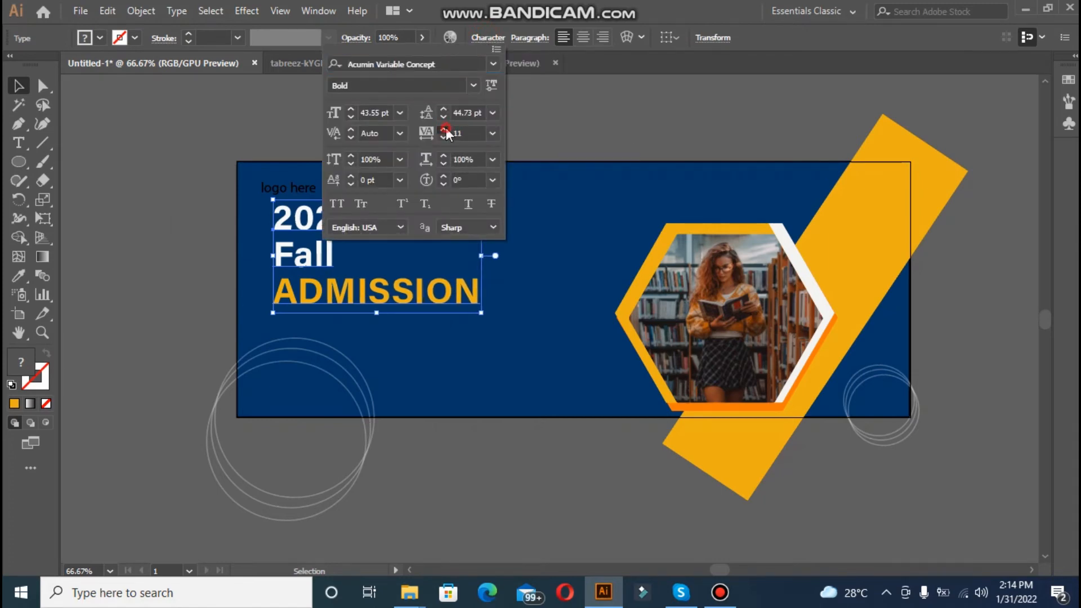
{"action": "left_click", "coordinate": [446, 130]}
{"action": "left_click", "coordinate": [446, 129]}
{"action": "left_click", "coordinate": [446, 129]}
{"action": "left_click", "coordinate": [445, 129]}
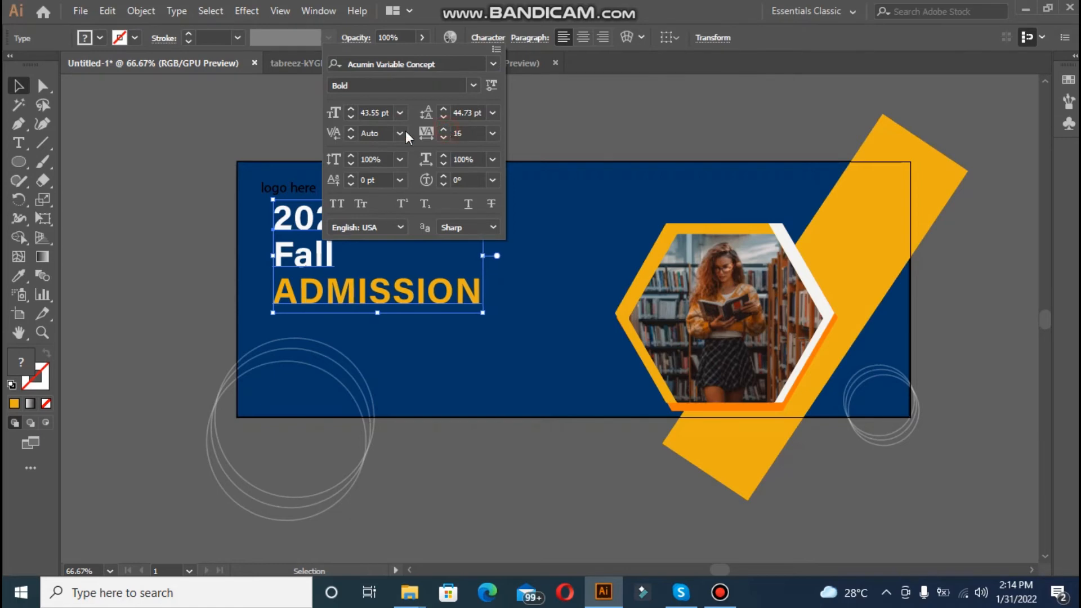
{"action": "left_click", "coordinate": [195, 171]}
Nudge the "2022 Fall ADMISSION" text slightly down, away from the logo text, and deselect it.
{"action": "key", "text": "Down"}
{"action": "key", "text": "Down"}
{"action": "key", "text": "Down"}
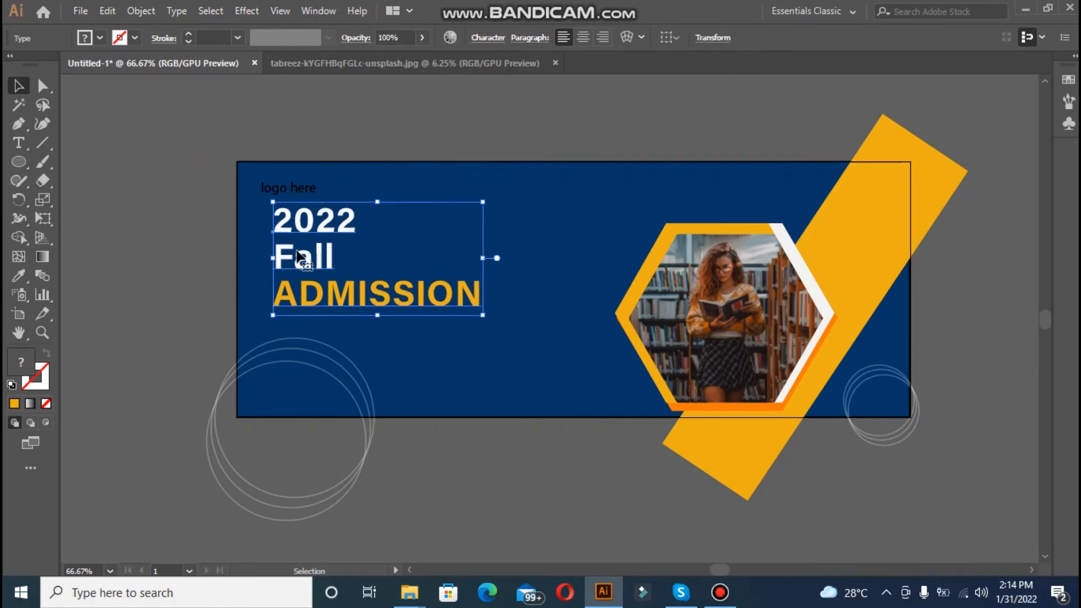
{"action": "left_click", "coordinate": [128, 239]}
Add the text line "Admission opens for Registration" and place it just below the word "ADMISSION".
{"action": "left_click", "coordinate": [17, 141]}
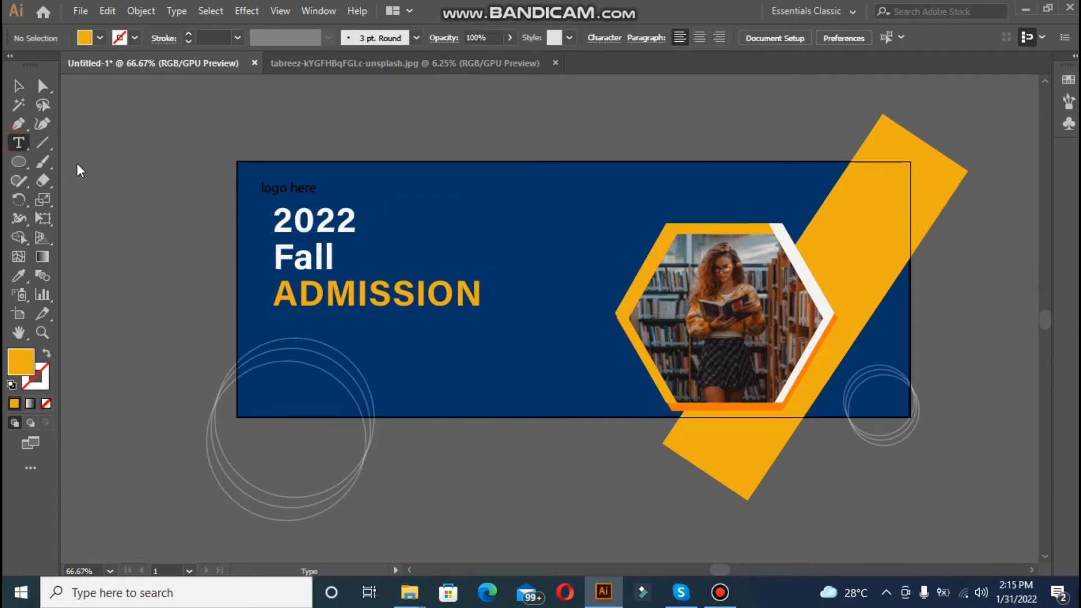
{"action": "left_click", "coordinate": [270, 305]}
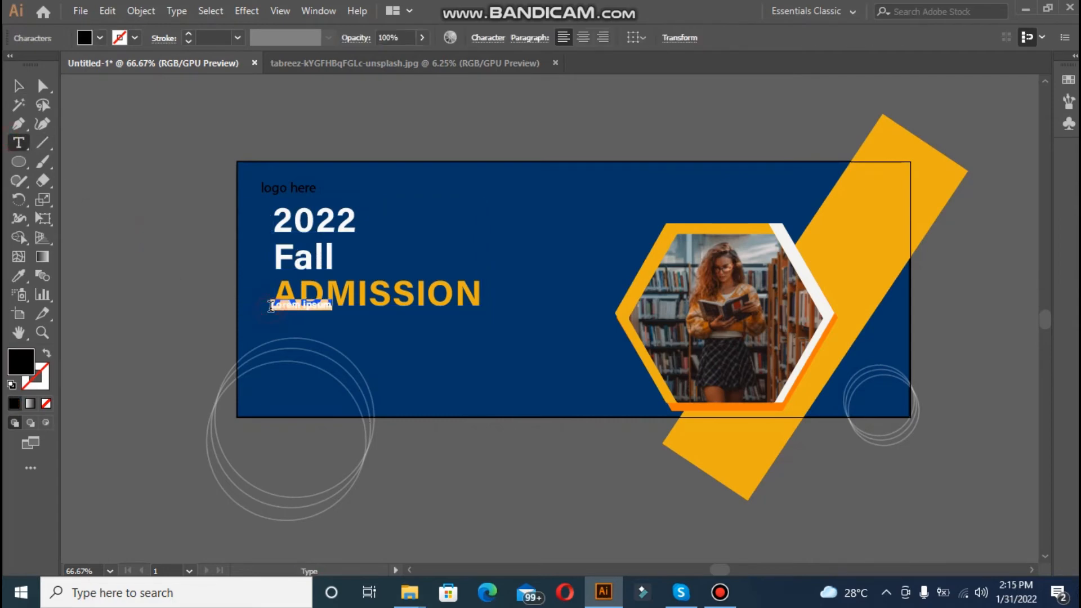
{"action": "key", "text": "BackSpace"}
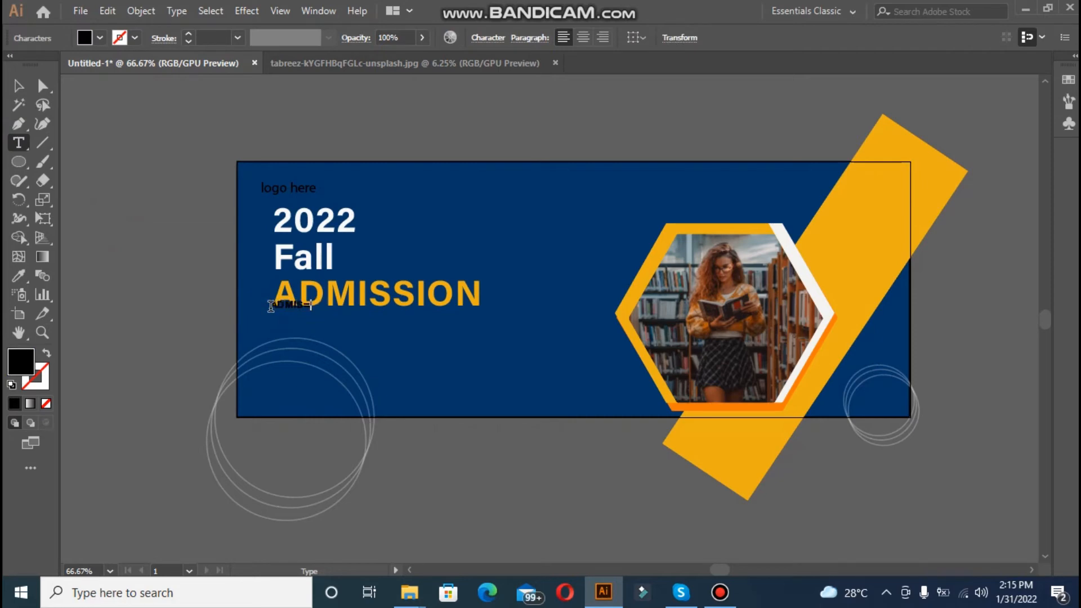
{"action": "key", "text": "BackSpace"}
{"action": "key", "text": "BackSpace"}
{"action": "key", "text": "BackSpace"}
{"action": "type", "text": "go"}
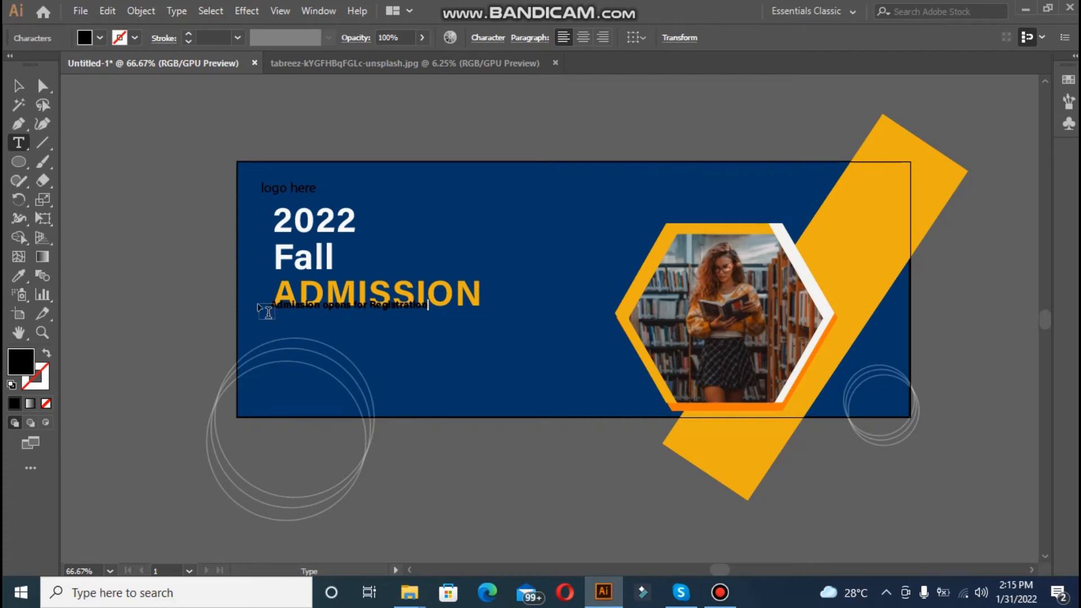
{"action": "left_click", "coordinate": [15, 86]}
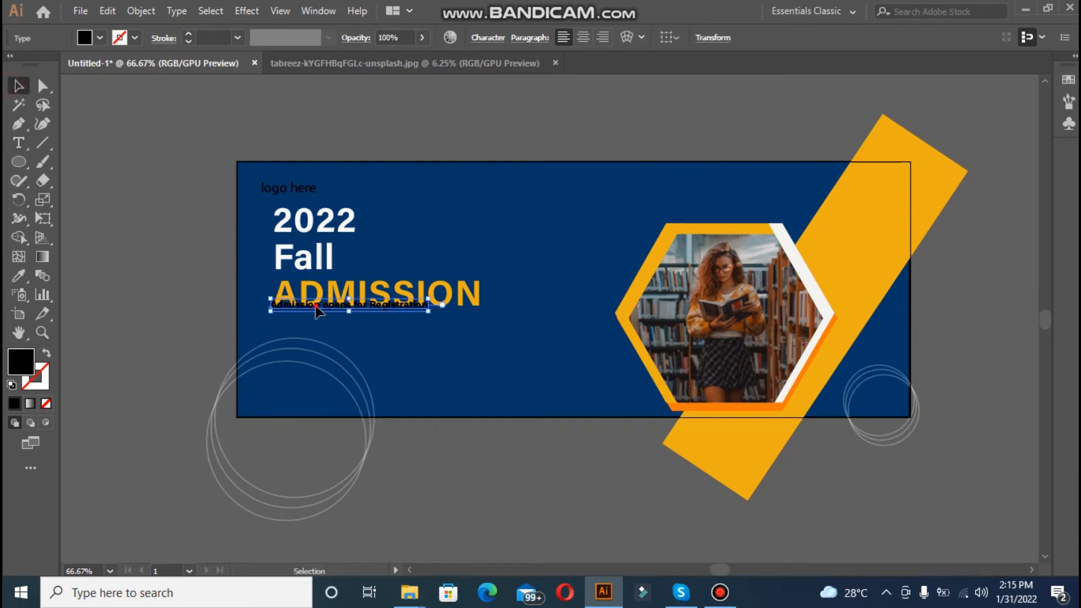
{"action": "left_click_drag", "start_coordinate": [317, 308], "coordinate": [315, 316]}
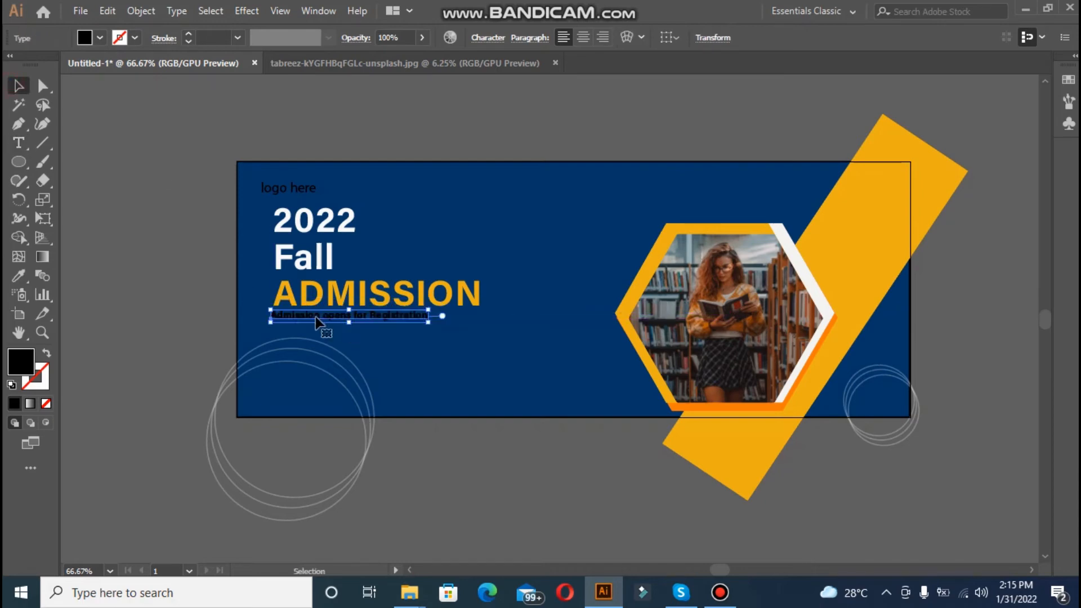
Try copying the appearance of the "2022" text onto the registration line with the Eyedropper, and undo it.
{"action": "left_click", "coordinate": [23, 274]}
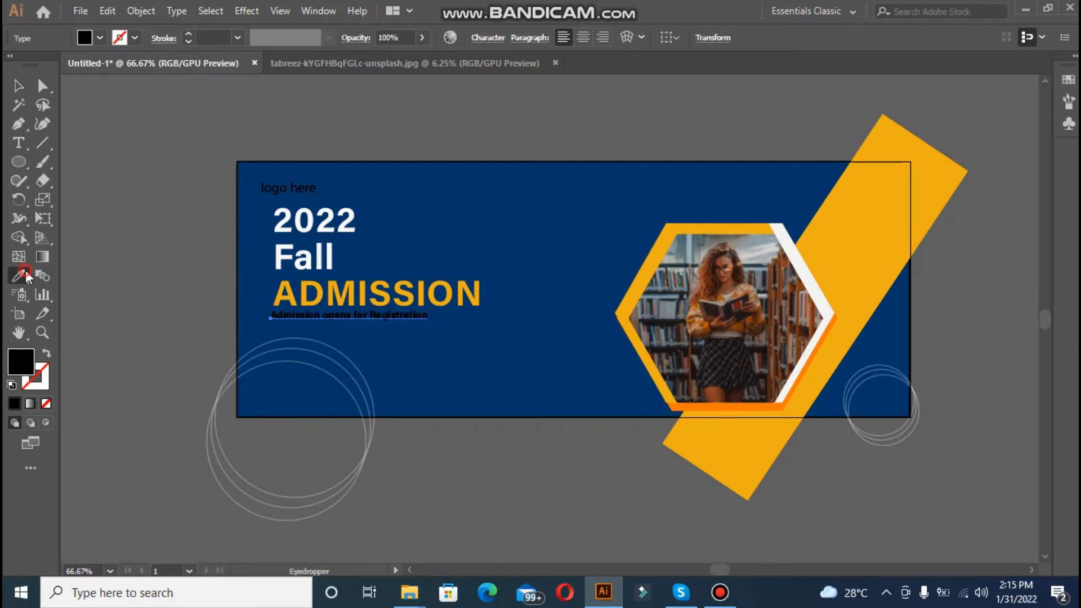
{"action": "left_click", "coordinate": [283, 223]}
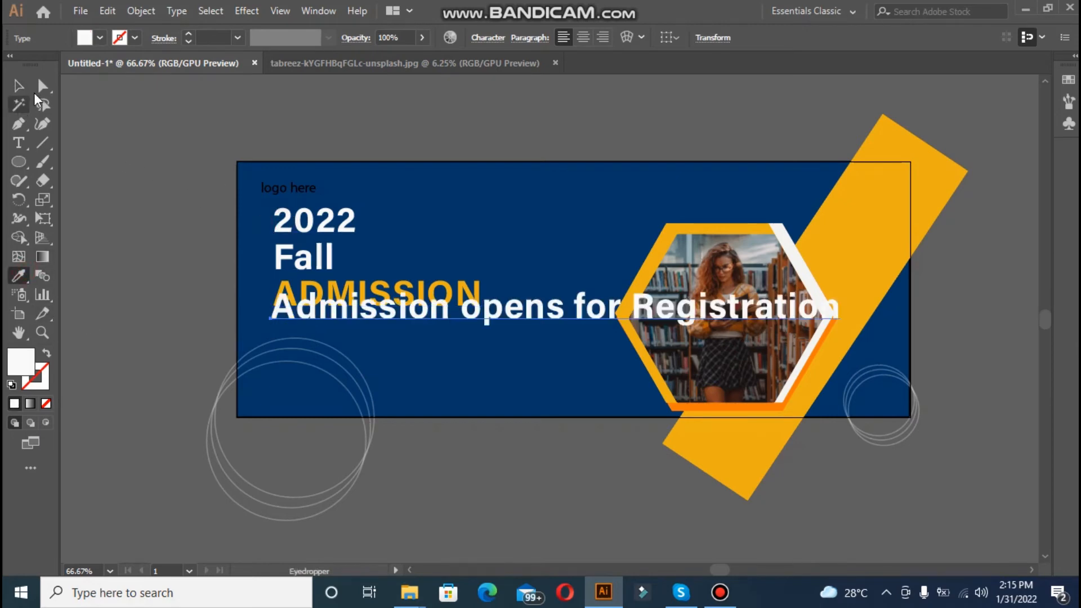
{"action": "key", "text": "ctrl+z"}
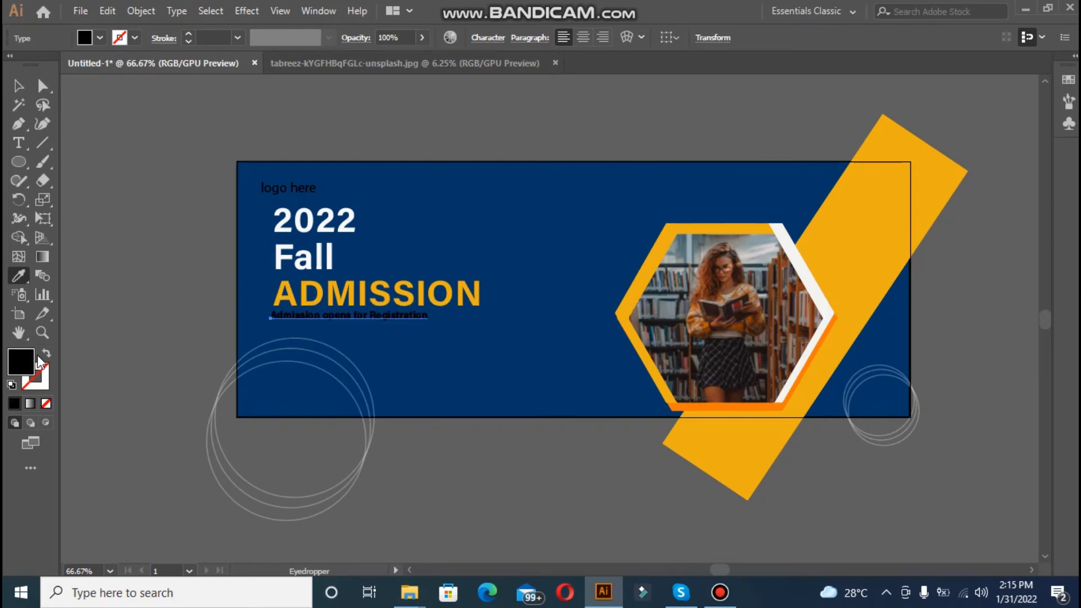
Set the fill color of the "Admission opens for Registration" line to white.
{"action": "double_click", "coordinate": [24, 355]}
{"action": "left_click", "coordinate": [339, 189]}
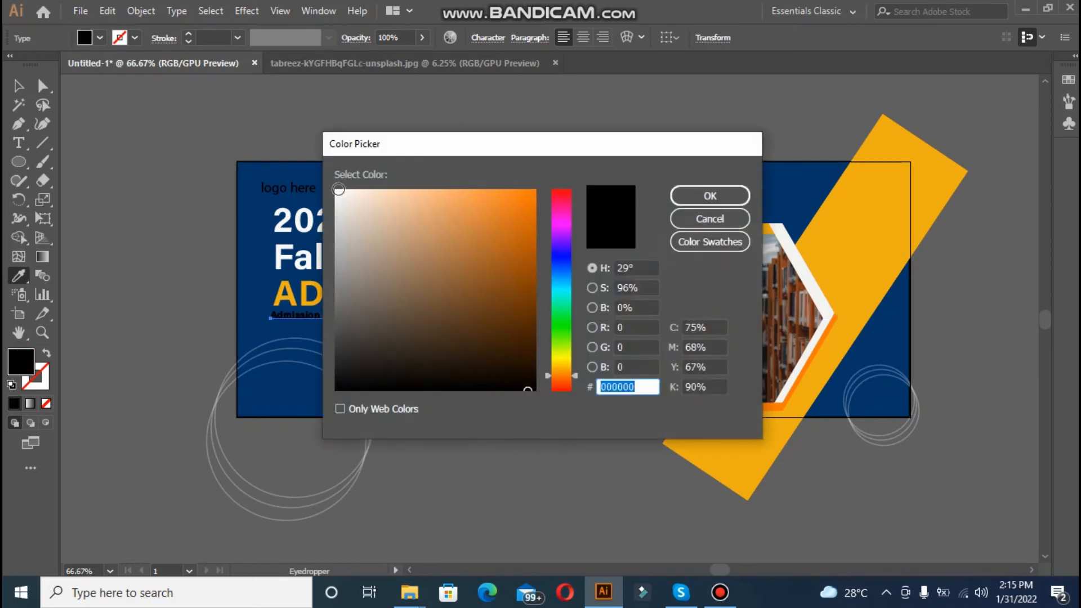
{"action": "left_click", "coordinate": [711, 196]}
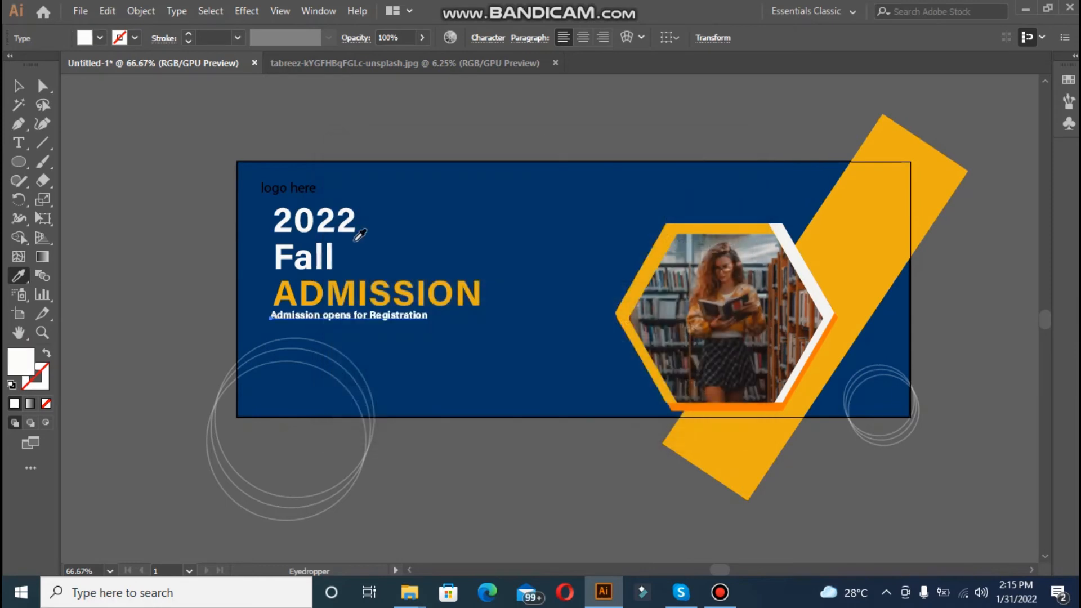
Set the font style of the "Admission opens for Registration" line to Regular.
{"action": "left_click", "coordinate": [475, 38]}
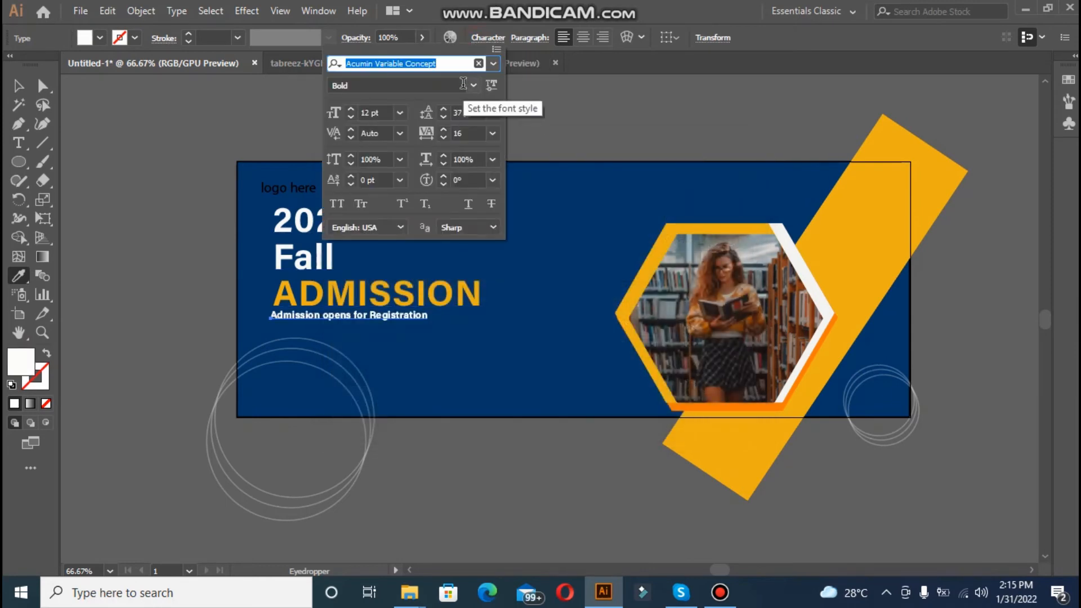
{"action": "left_click", "coordinate": [474, 86]}
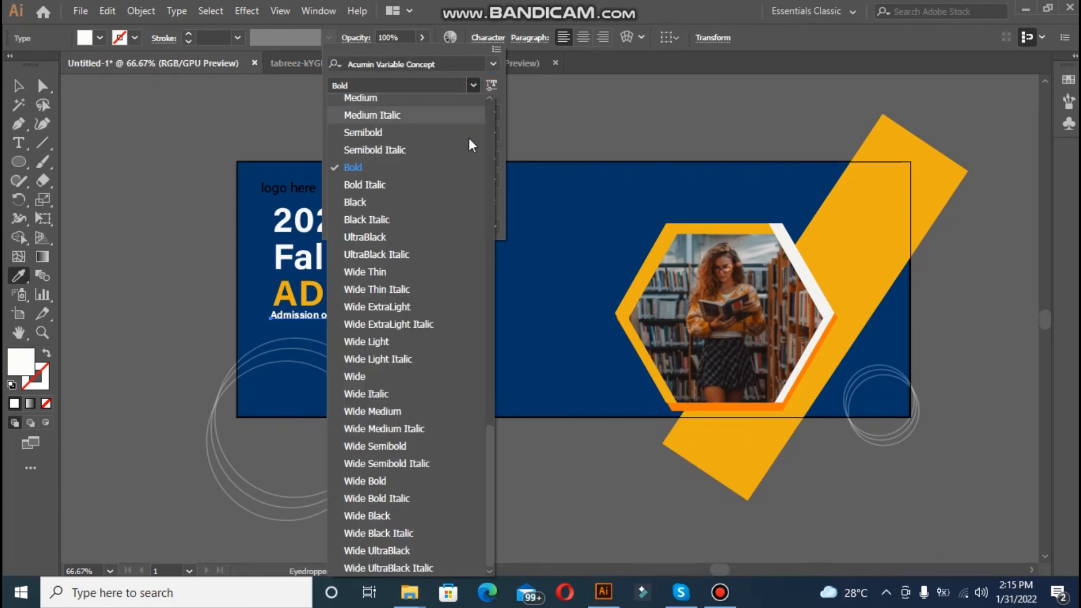
{"action": "left_click", "coordinate": [374, 97]}
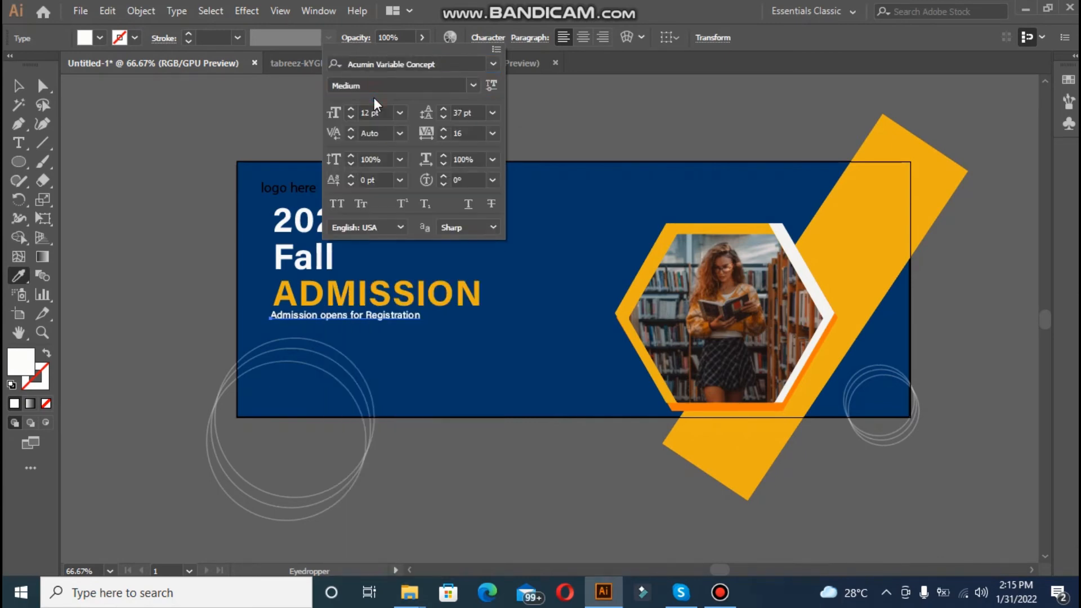
{"action": "left_click", "coordinate": [472, 86]}
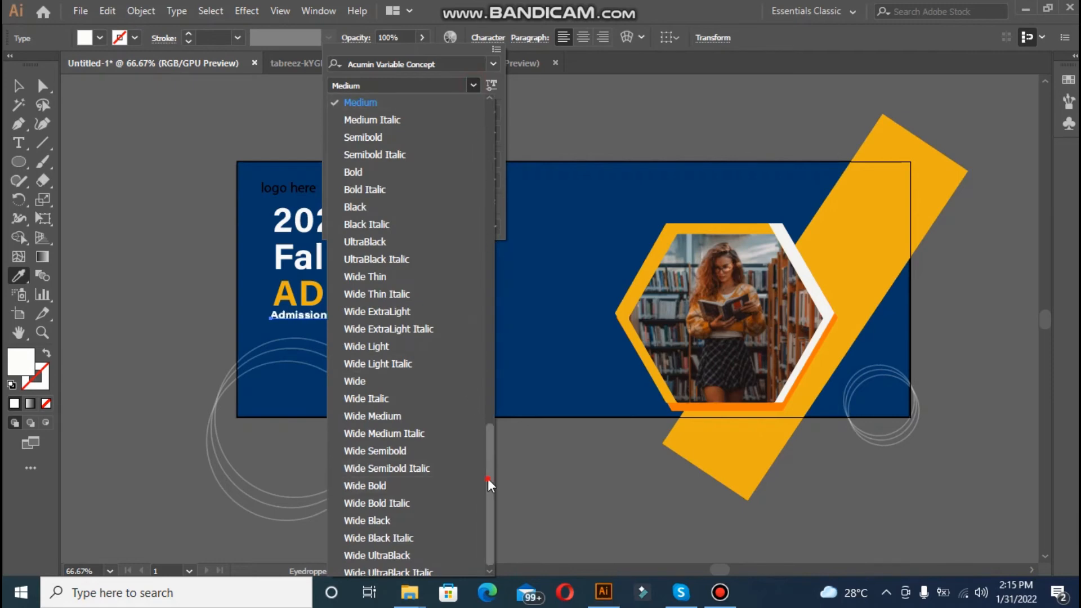
{"action": "left_click_drag", "start_coordinate": [488, 478], "coordinate": [485, 404]}
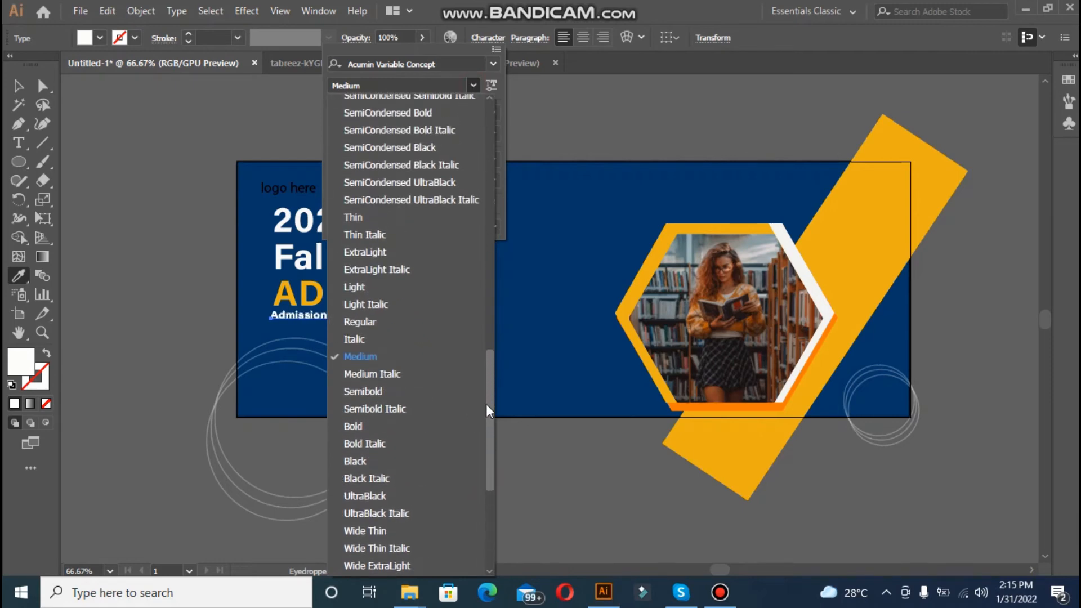
{"action": "left_click", "coordinate": [387, 323]}
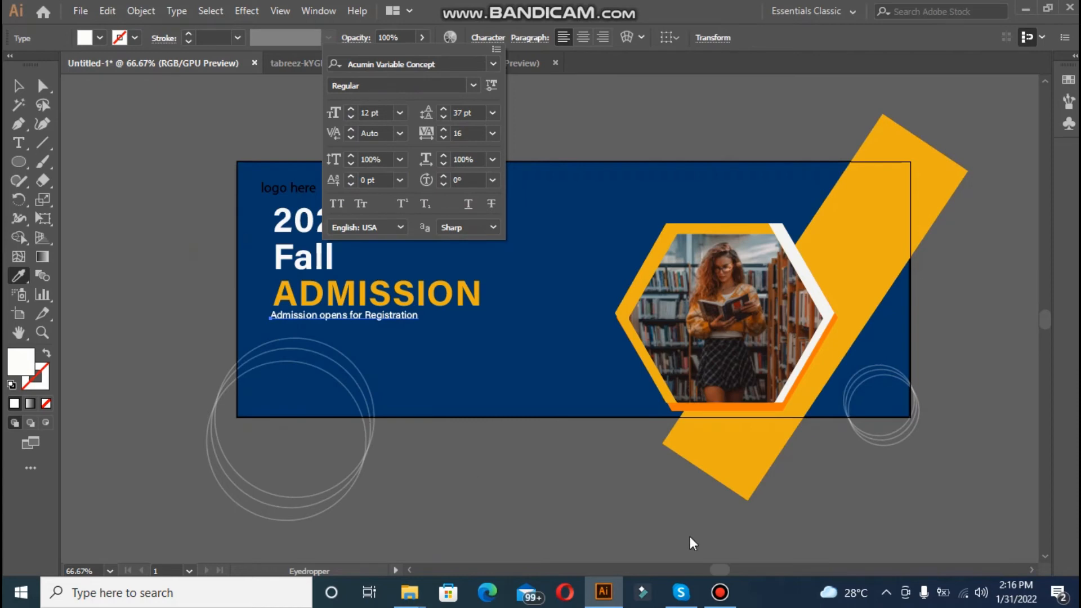
{"action": "left_click", "coordinate": [721, 591]}
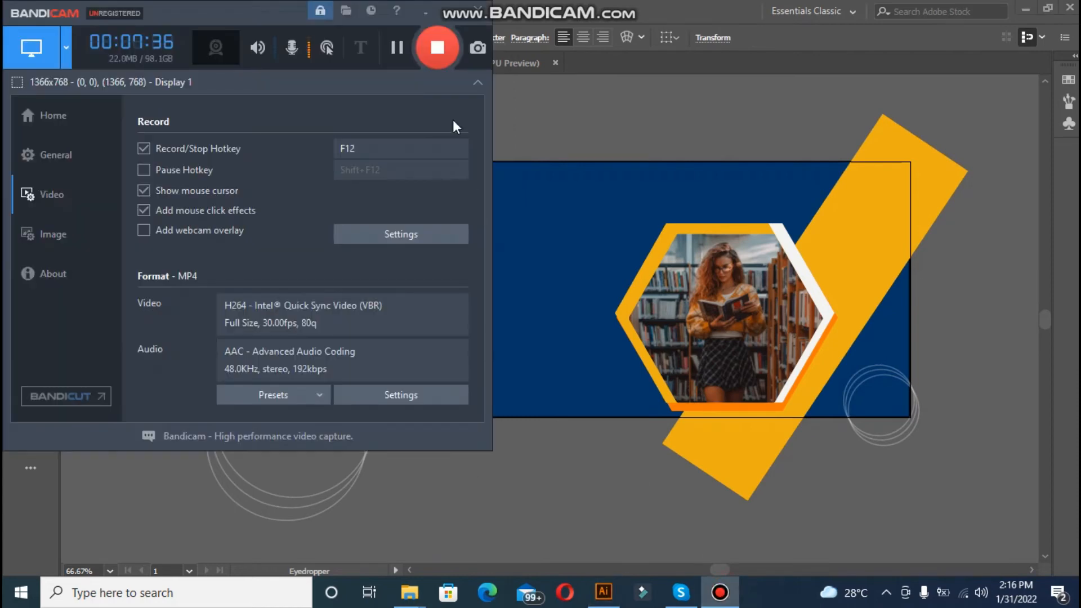
{"action": "left_click", "coordinate": [397, 45]}
{"action": "left_click", "coordinate": [624, 87]}
{"action": "left_click", "coordinate": [19, 86]}
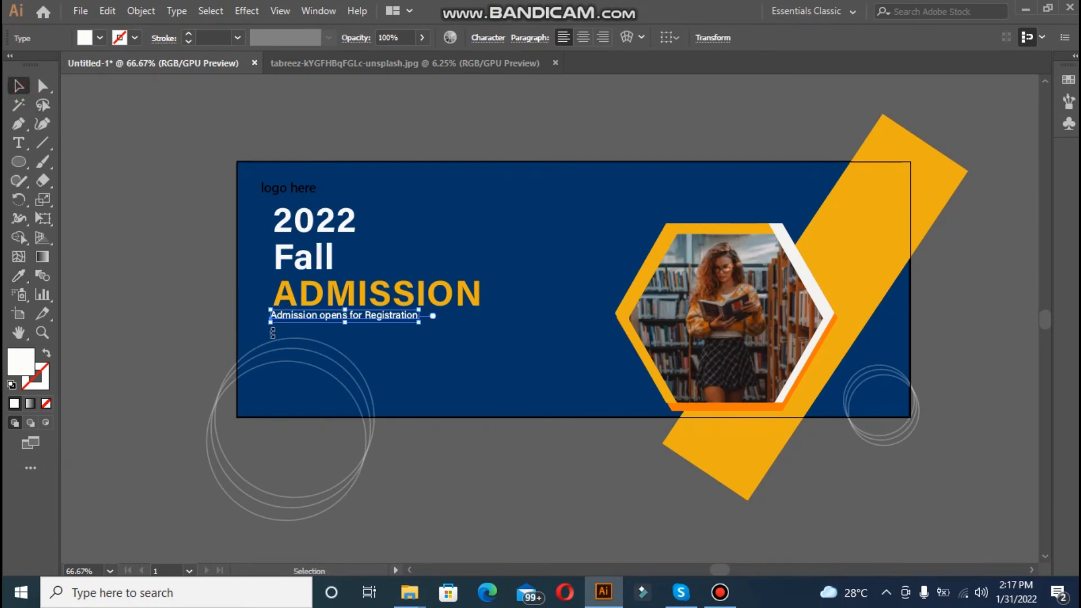
Add the text line "THE FUTURE IS BRIGHT WITH US" starting just below the registration line.
{"action": "left_click", "coordinate": [21, 142]}
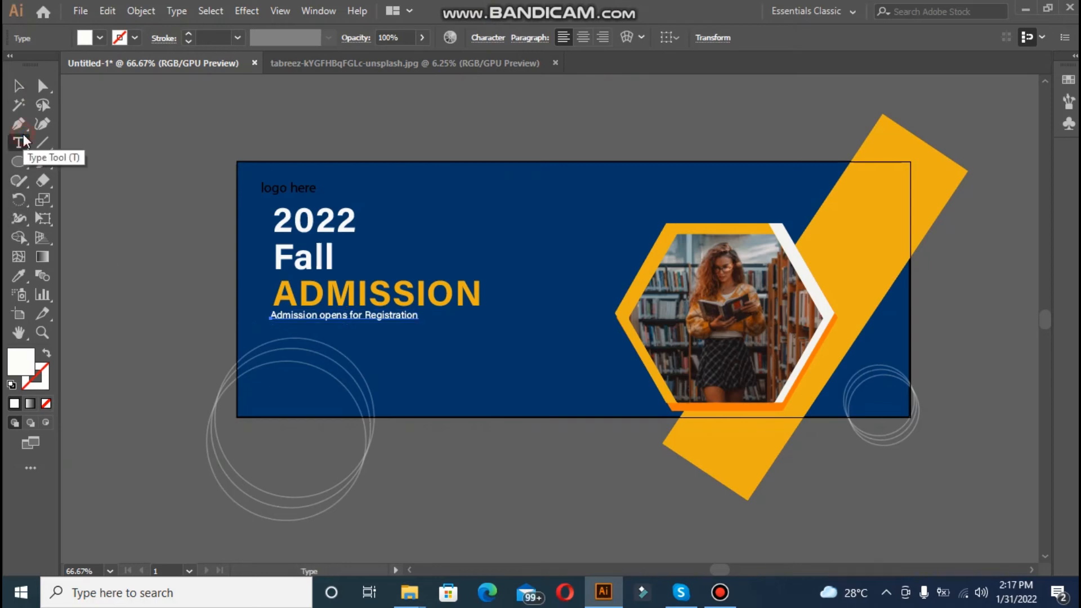
{"action": "left_click", "coordinate": [264, 335]}
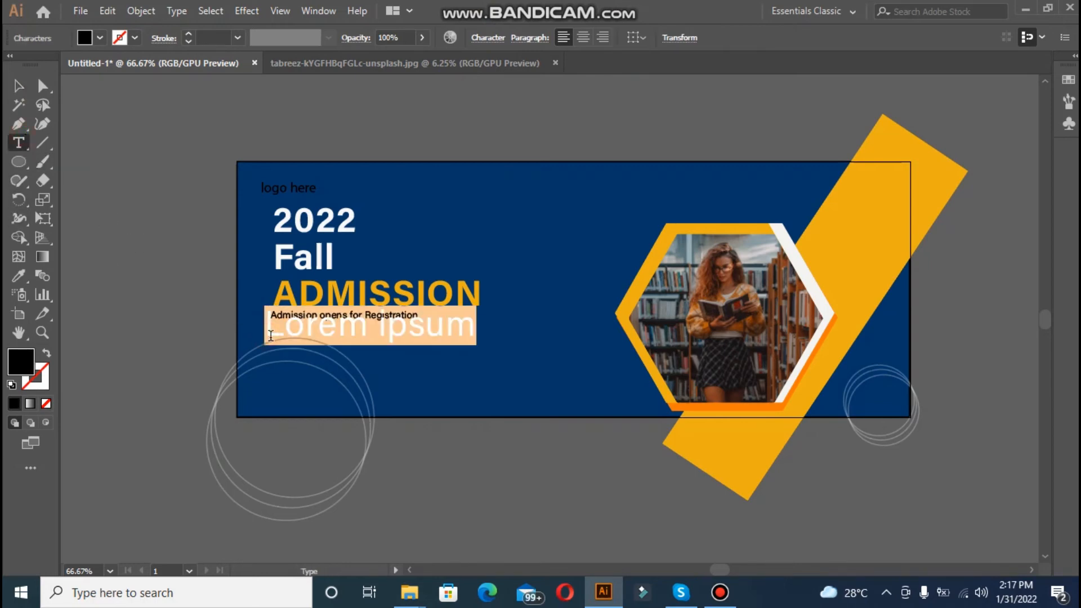
{"action": "key", "text": "BackSpace"}
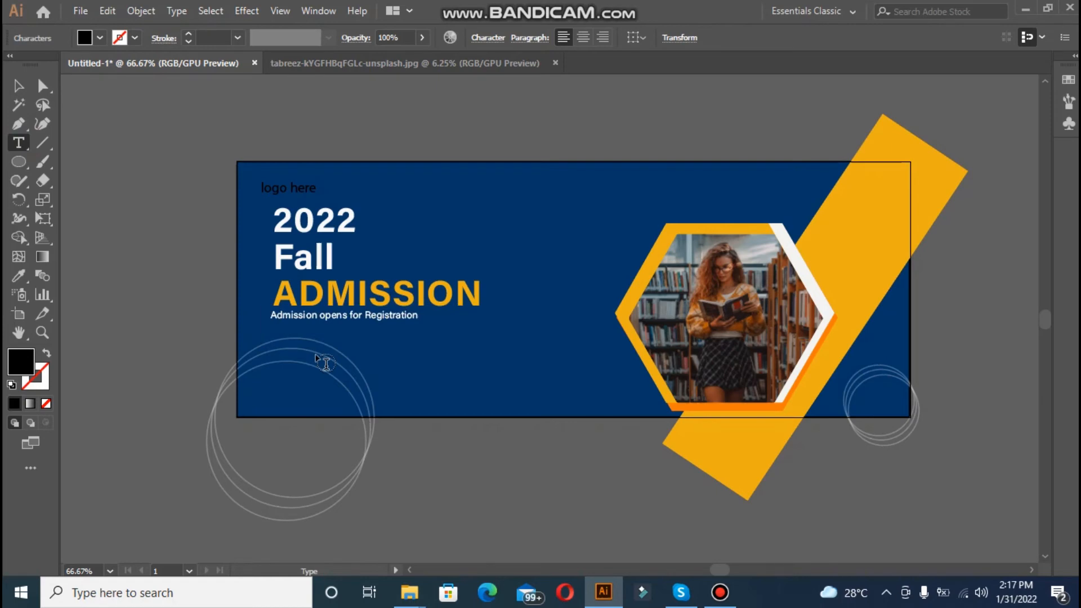
{"action": "type", "text": "THE F"}
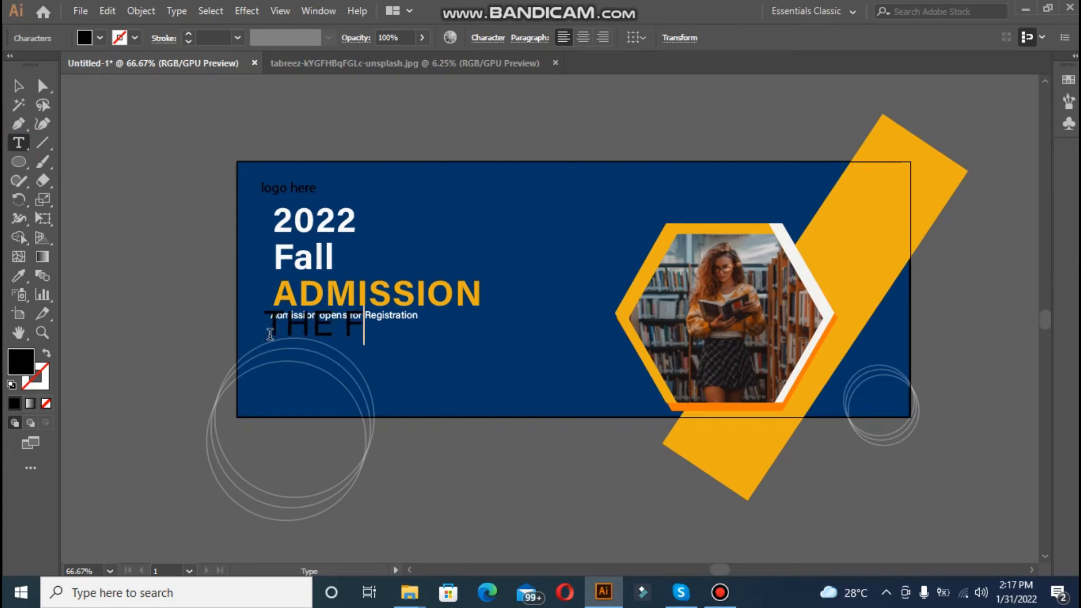
{"action": "type", "text": "UTURE IS BRIGHT"}
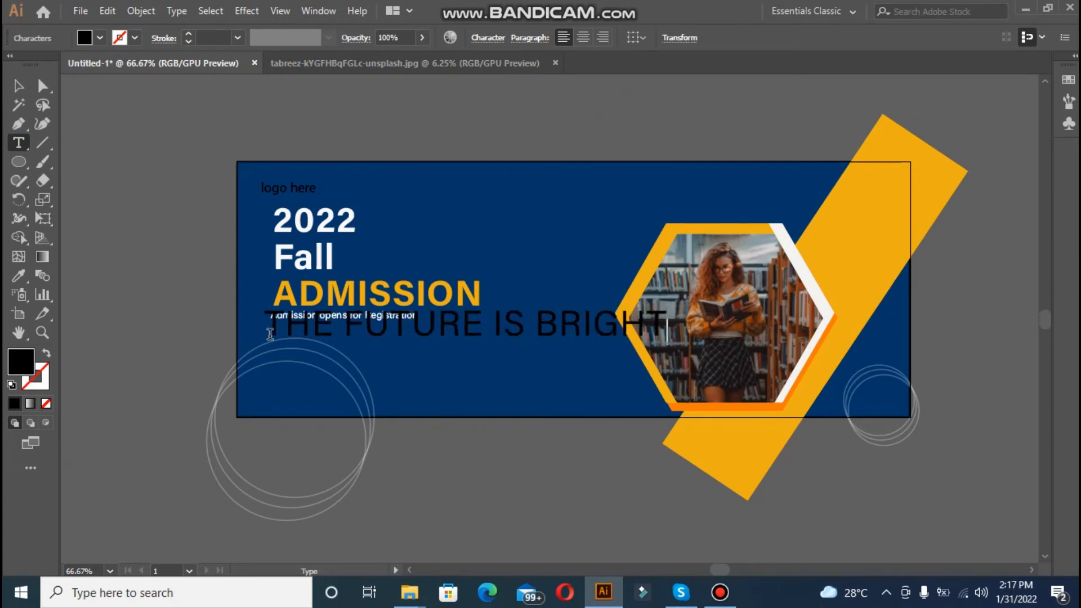
{"action": "type", "text": " WITH US."}
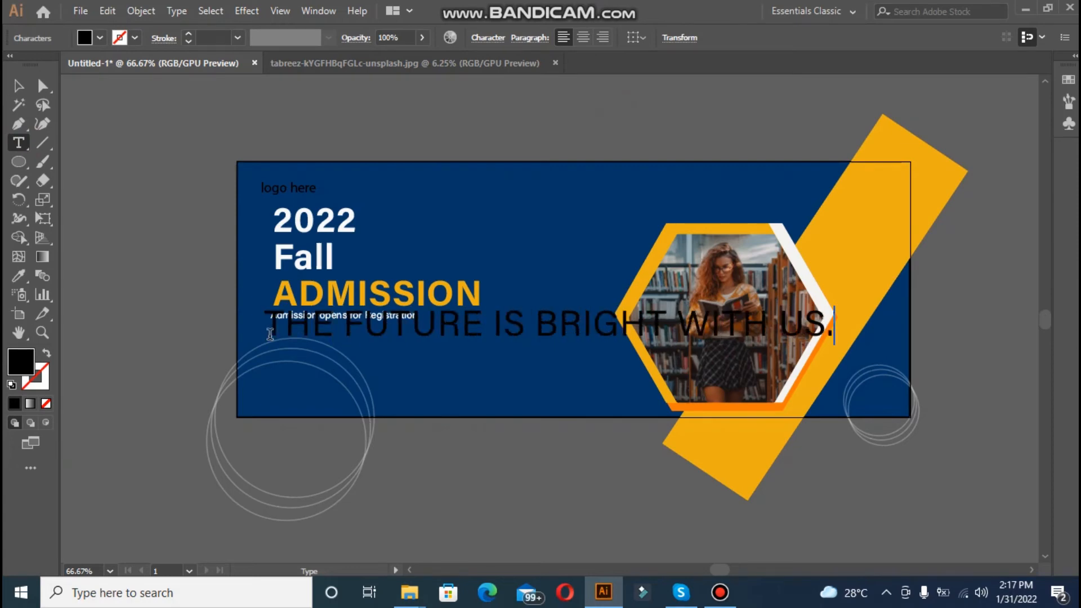
{"action": "key", "text": "BackSpace"}
{"action": "key", "text": "Escape"}
Set the "THE FUTURE IS BRIGHT WITH US" line to the Light font style at 13 pt.
{"action": "left_click", "coordinate": [478, 38]}
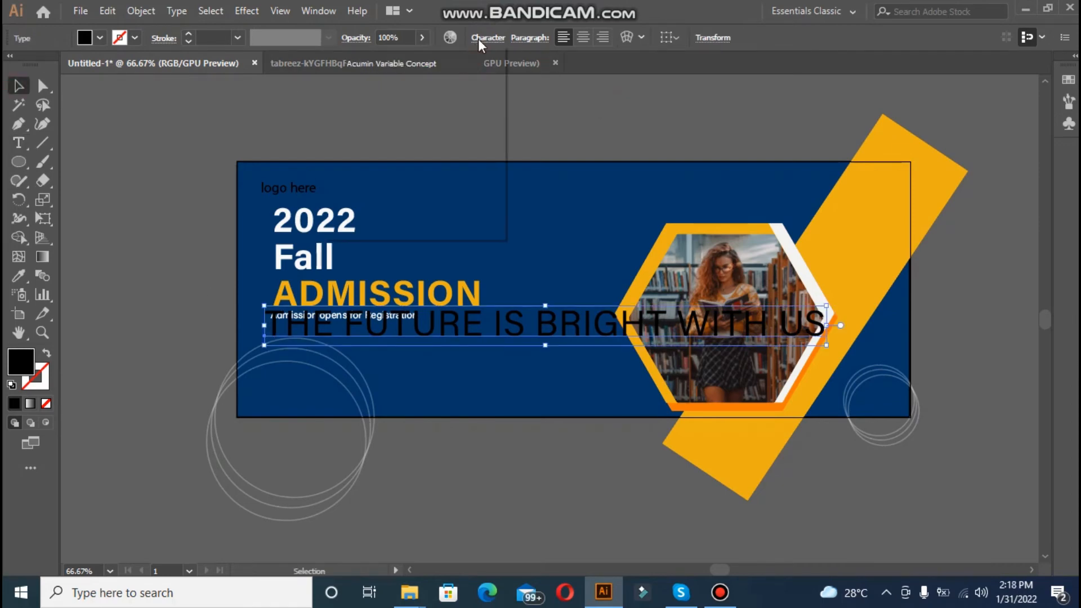
{"action": "left_click", "coordinate": [473, 85]}
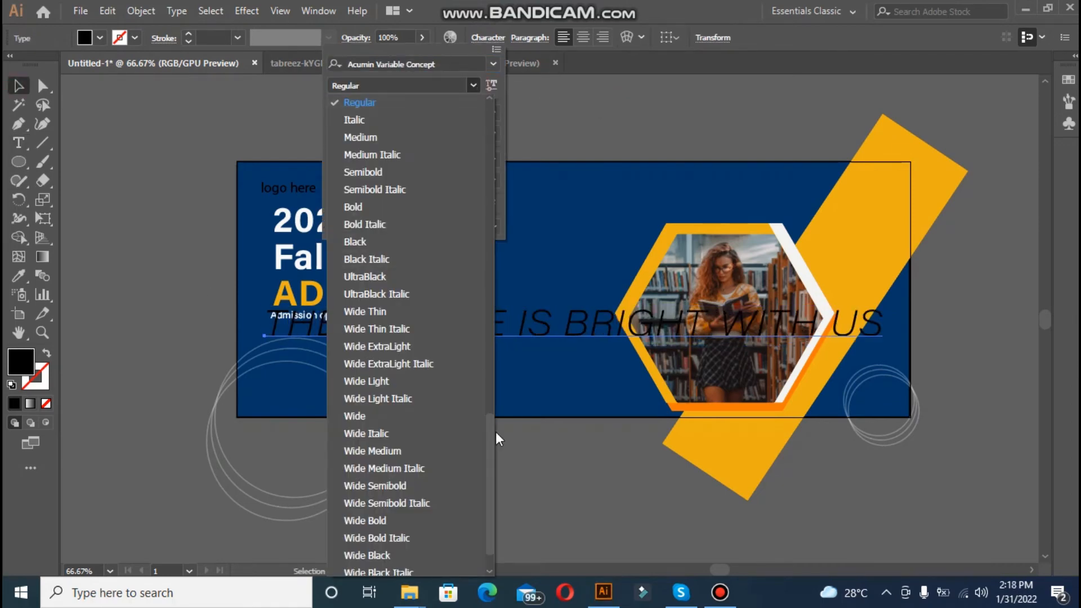
{"action": "left_click_drag", "start_coordinate": [490, 439], "coordinate": [486, 359]}
{"action": "left_click", "coordinate": [359, 425]}
{"action": "left_click", "coordinate": [353, 116]}
{"action": "left_click", "coordinate": [353, 116]}
{"action": "left_click", "coordinate": [353, 116]}
{"action": "left_click", "coordinate": [353, 116]}
{"action": "left_click", "coordinate": [353, 116]}
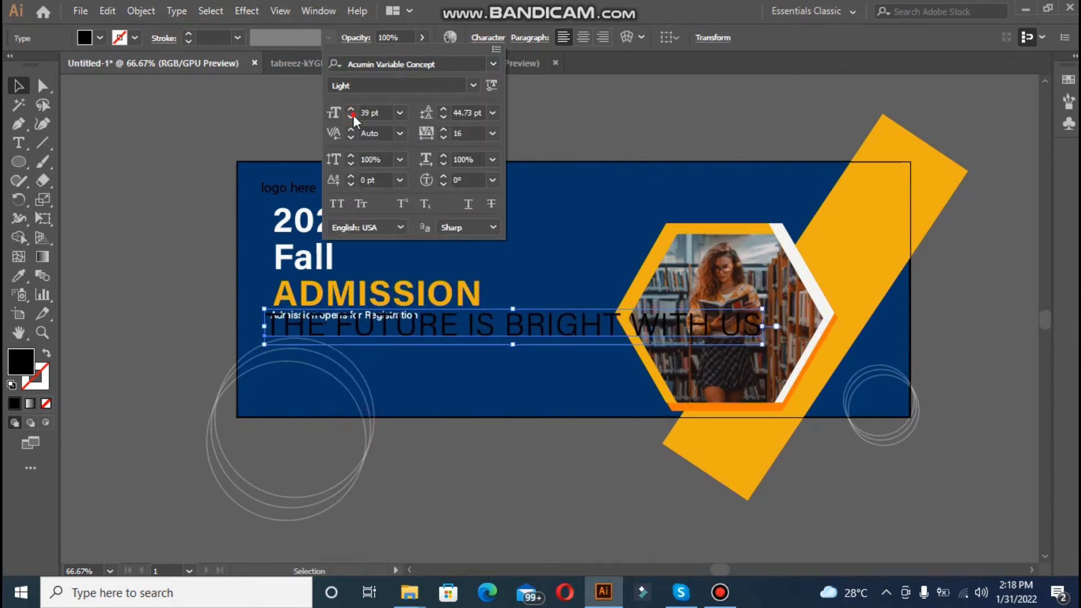
{"action": "left_click", "coordinate": [353, 116]}
{"action": "left_click", "coordinate": [353, 116]}
{"action": "left_click", "coordinate": [353, 116]}
{"action": "left_click", "coordinate": [353, 116]}
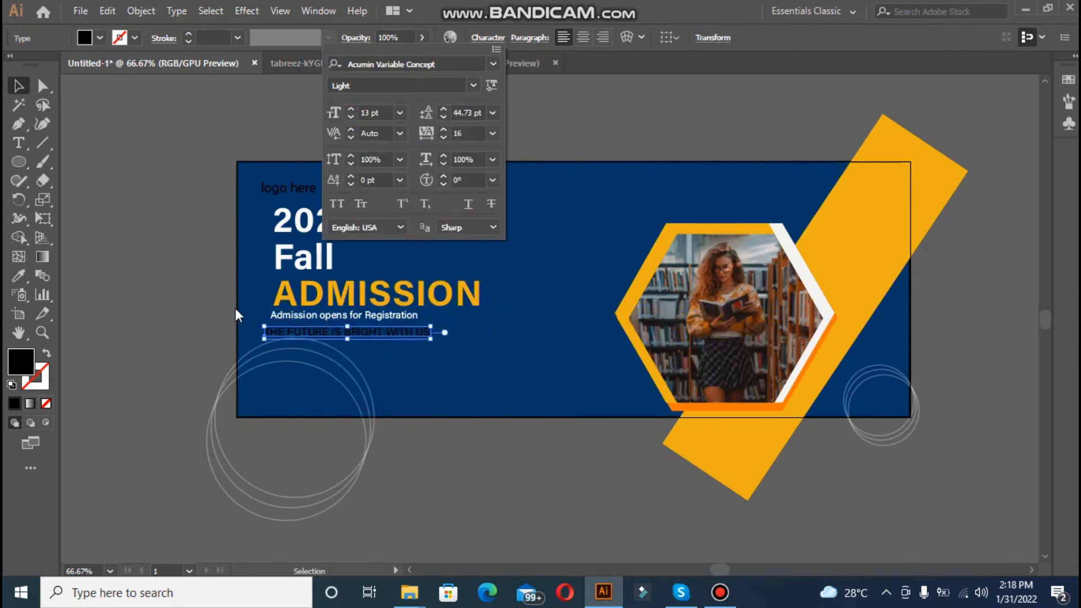
Move the "THE FUTURE IS BRIGHT WITH US" line slightly down and right, aligning its start with the registration line, and deselect it.
{"action": "left_click", "coordinate": [289, 328]}
{"action": "left_click_drag", "start_coordinate": [288, 328], "coordinate": [295, 334]}
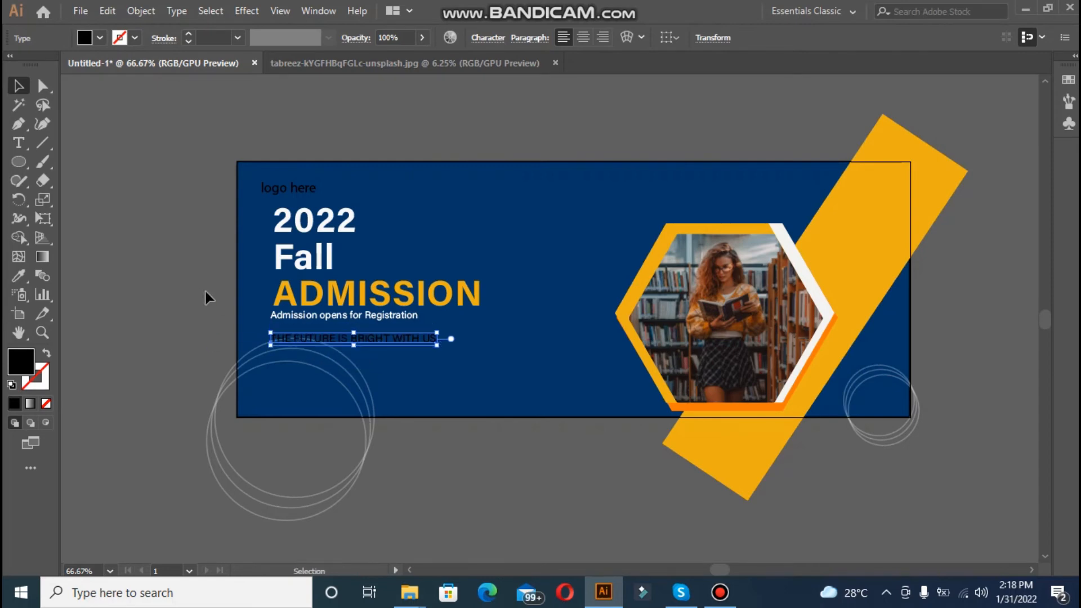
{"action": "left_click", "coordinate": [205, 291]}
Increase the leading of the "2022 Fall ADMISSION" headline by one increment.
{"action": "left_click", "coordinate": [290, 297]}
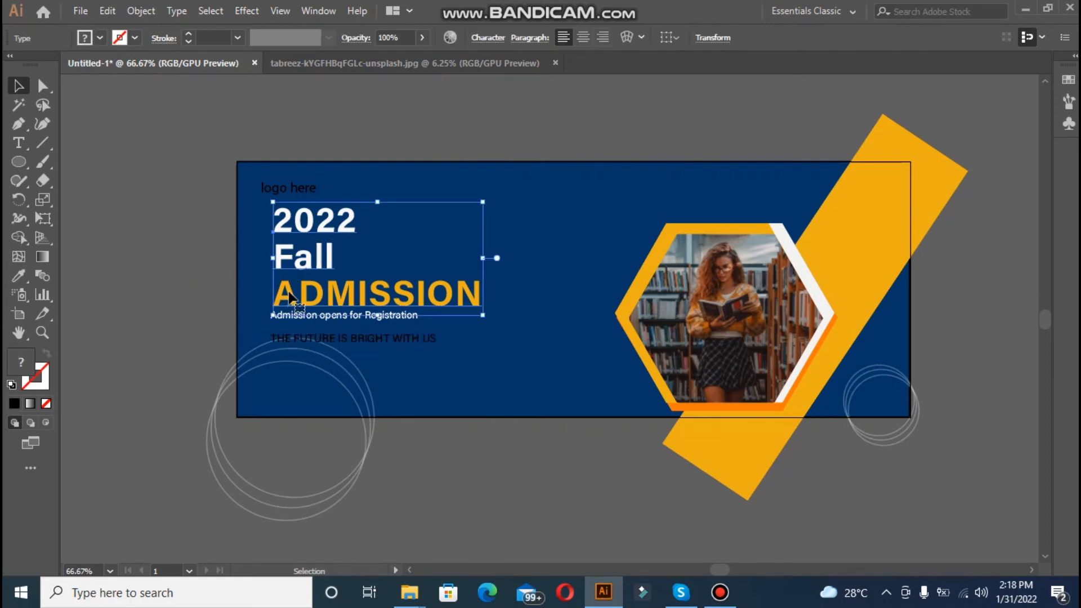
{"action": "left_click", "coordinate": [488, 38]}
{"action": "left_click", "coordinate": [441, 110]}
{"action": "key", "text": "Escape"}
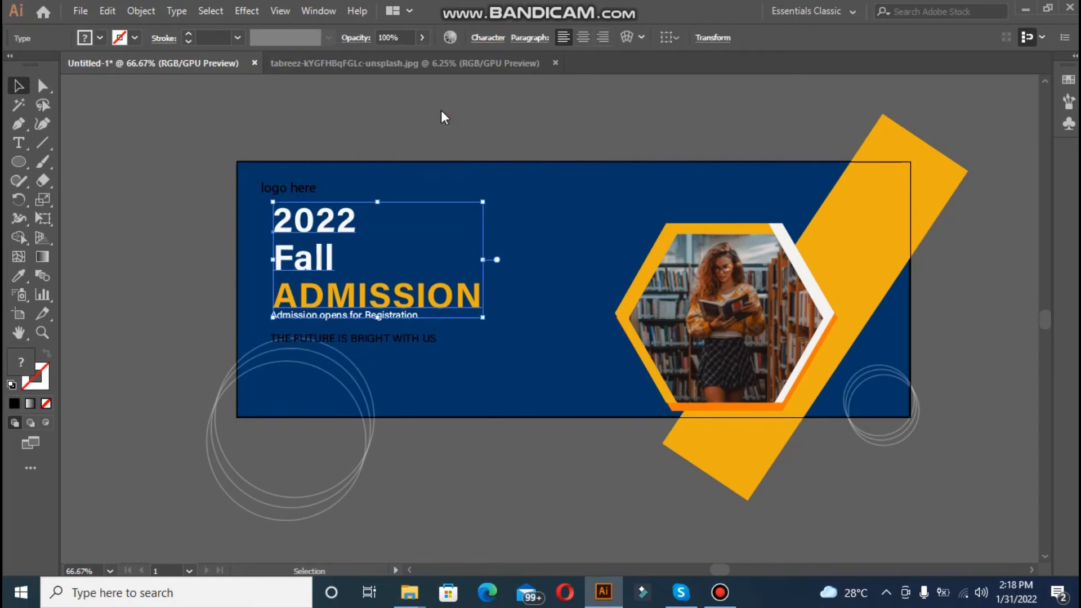
Set the "THE FUTURE IS BRIGHT WITH US" line to 16 pt with the Regular font style.
{"action": "left_click", "coordinate": [295, 345]}
{"action": "left_click", "coordinate": [488, 37]}
{"action": "key", "text": "Escape"}
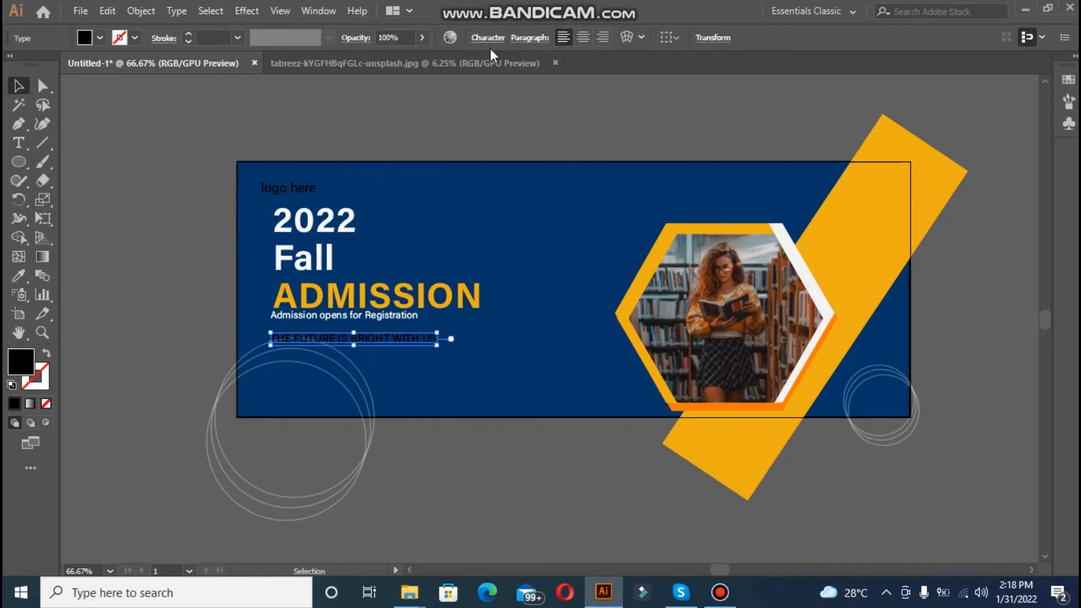
{"action": "left_click", "coordinate": [488, 38]}
{"action": "left_click", "coordinate": [352, 108]}
{"action": "left_click", "coordinate": [352, 109]}
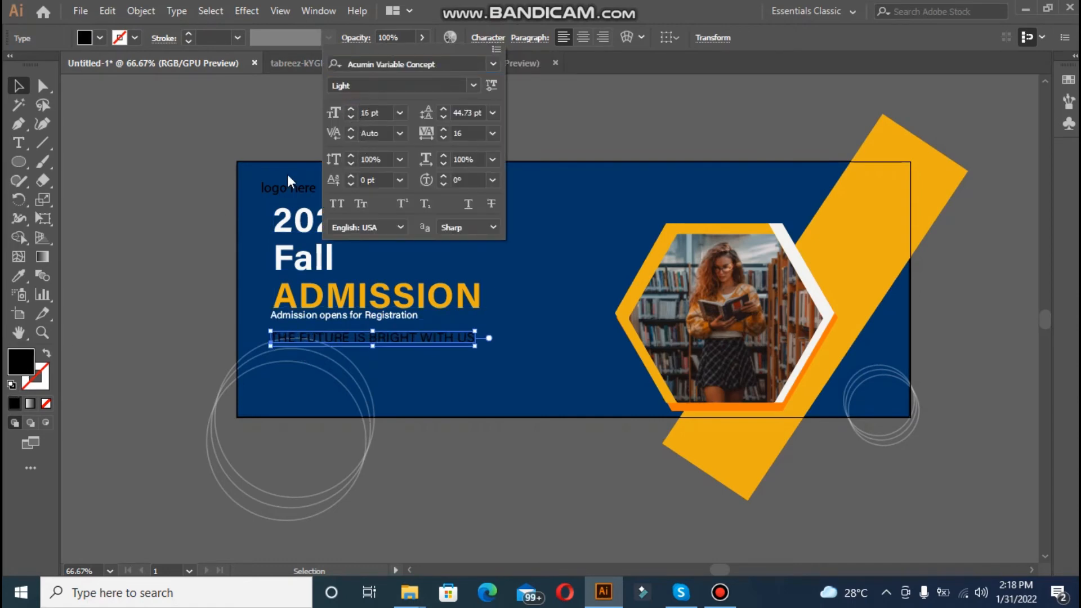
{"action": "left_click", "coordinate": [473, 85]}
{"action": "left_click", "coordinate": [390, 135]}
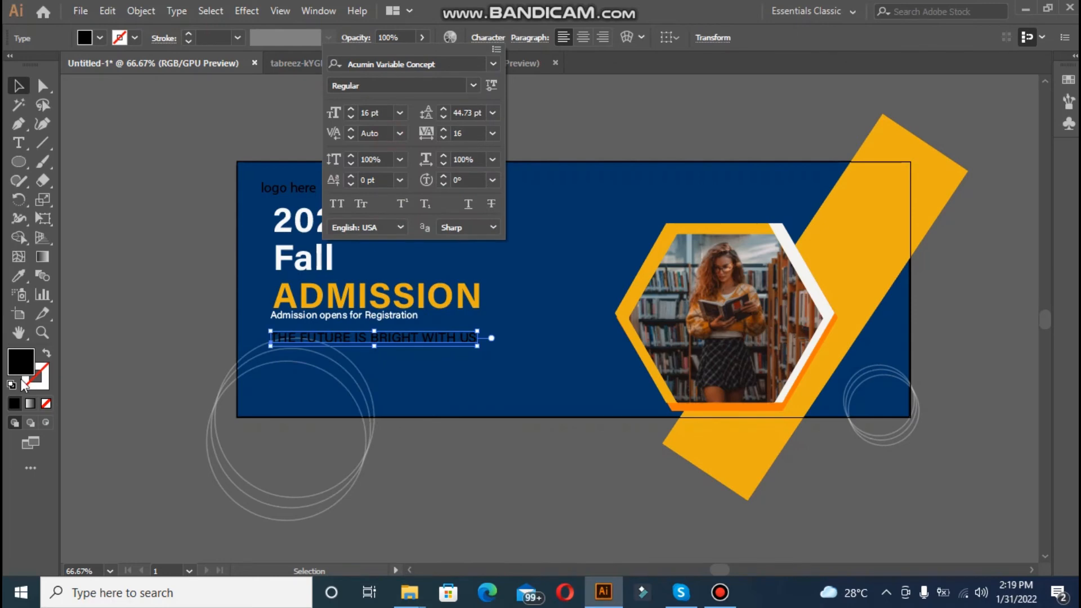
Set the fill color of the "THE FUTURE IS BRIGHT WITH US" line to white.
{"action": "double_click", "coordinate": [22, 361]}
{"action": "left_click", "coordinate": [338, 194]}
{"action": "left_click", "coordinate": [714, 193]}
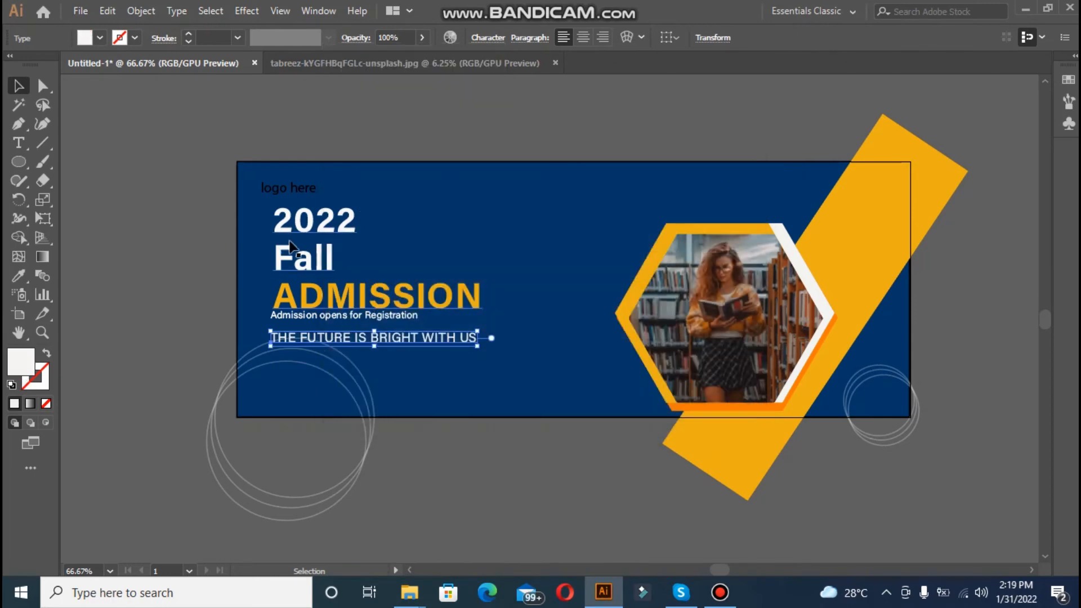
Set the font style of the "THE FUTURE IS BRIGHT WITH US" line to Italic and nudge it up toward the registration line.
{"action": "left_click", "coordinate": [115, 170]}
{"action": "left_click", "coordinate": [282, 340]}
{"action": "left_click", "coordinate": [479, 39]}
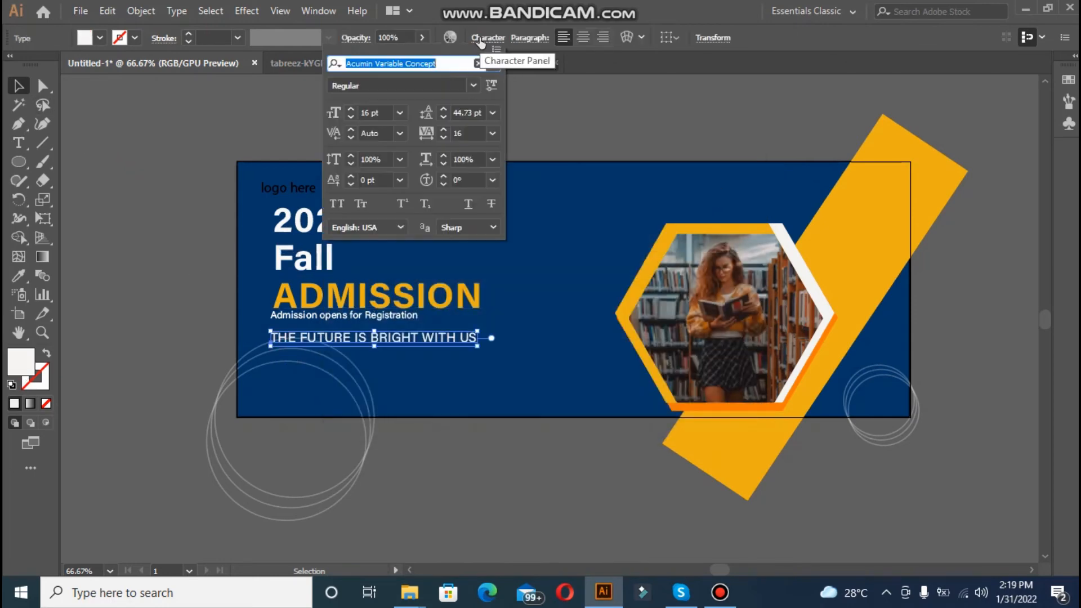
{"action": "left_click", "coordinate": [473, 85]}
{"action": "left_click", "coordinate": [410, 120]}
{"action": "left_click", "coordinate": [166, 227]}
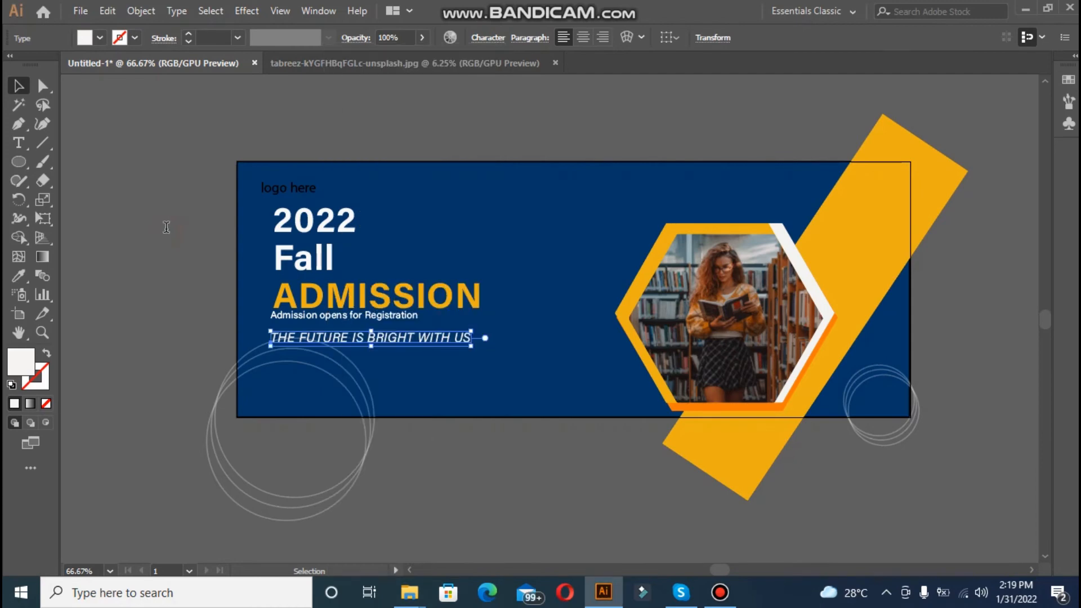
{"action": "left_click_drag", "start_coordinate": [314, 349], "coordinate": [316, 341]}
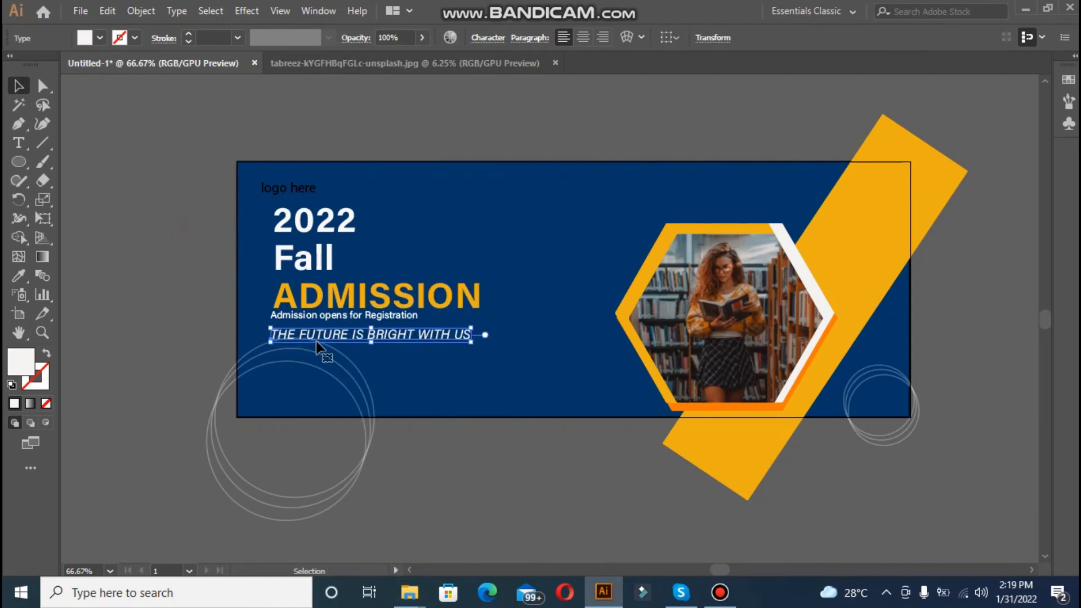
{"action": "left_click", "coordinate": [213, 268]}
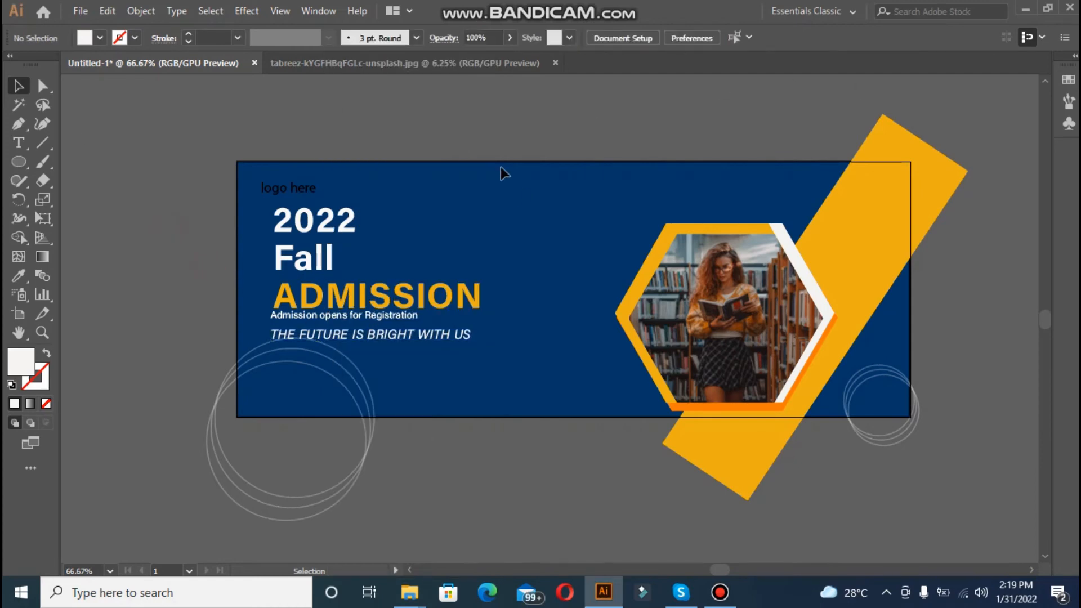
Open the social media icons EPS file.
{"action": "left_click", "coordinate": [408, 54]}
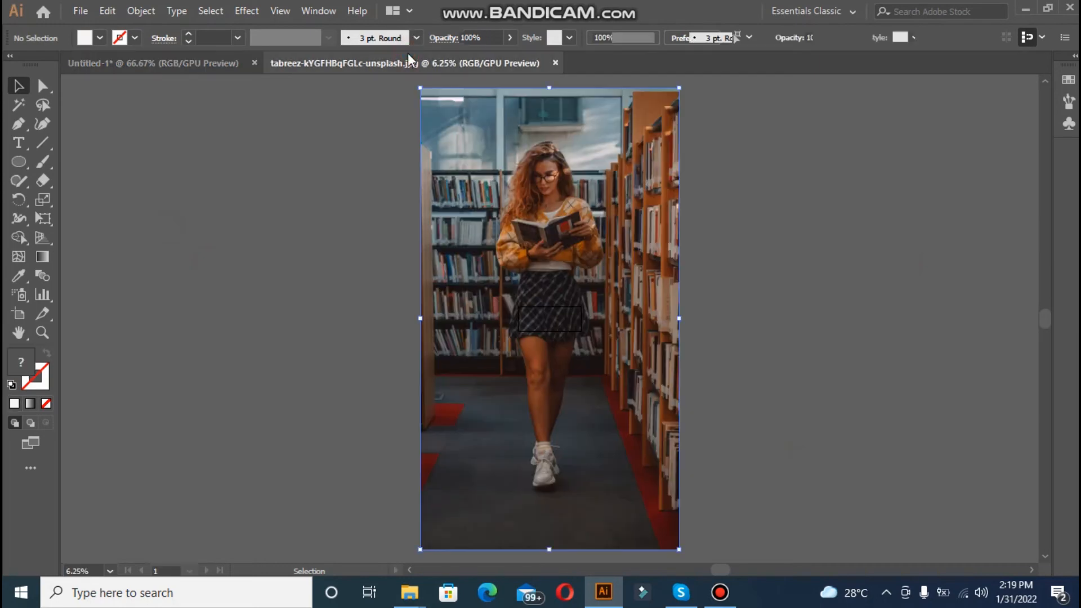
{"action": "left_click", "coordinate": [80, 11]}
{"action": "left_click", "coordinate": [110, 64]}
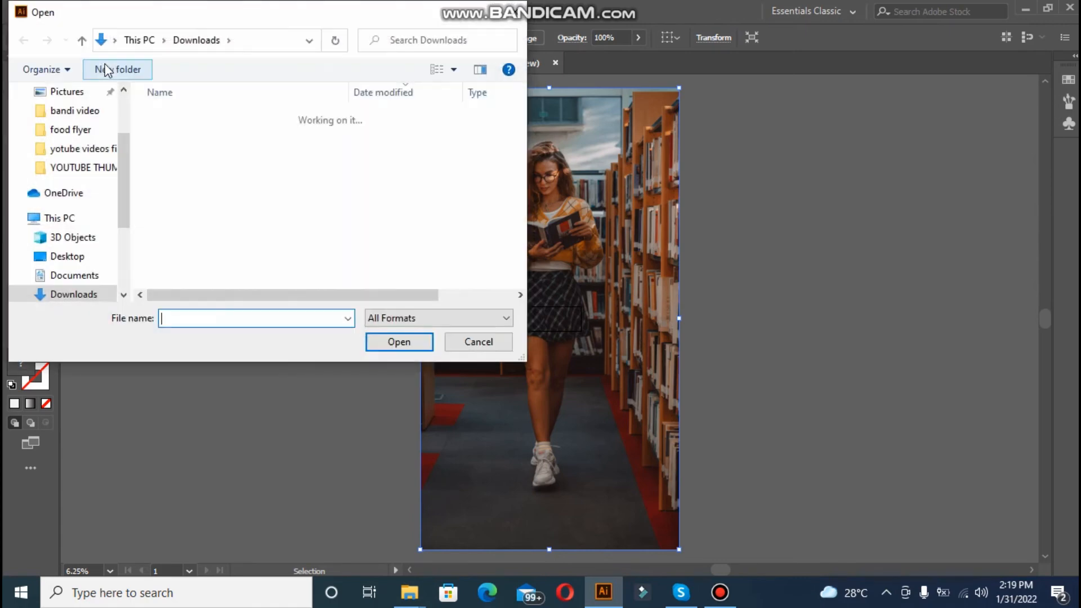
{"action": "left_click", "coordinate": [143, 45]}
{"action": "double_click", "coordinate": [219, 174]}
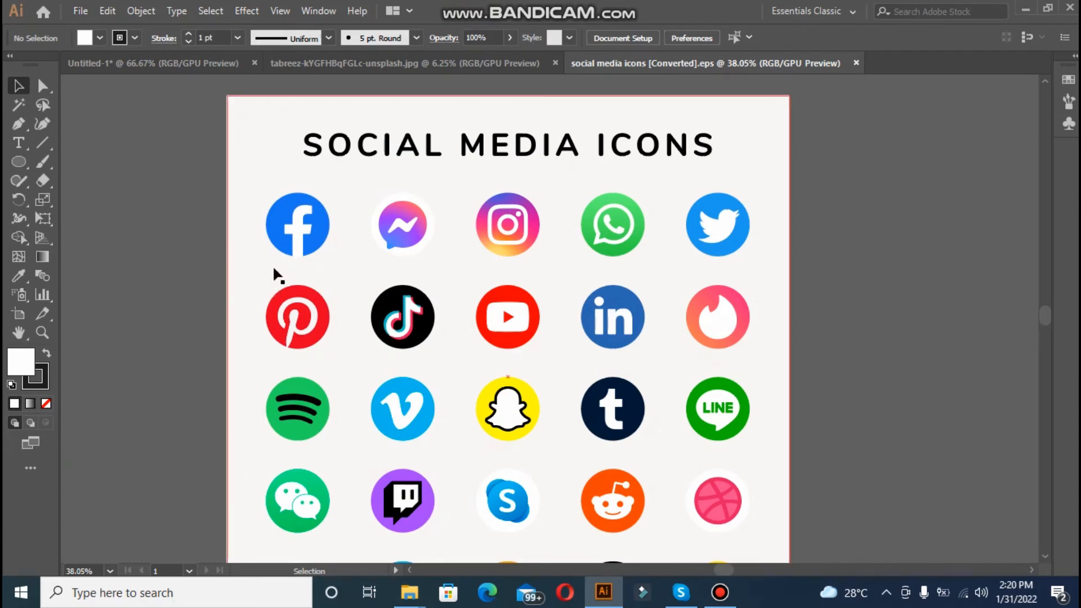
Copy the Facebook icon into the banner, shrink it and place it on the golden band's upper part at about X 730, Y 60 px.
{"action": "left_click", "coordinate": [281, 253]}
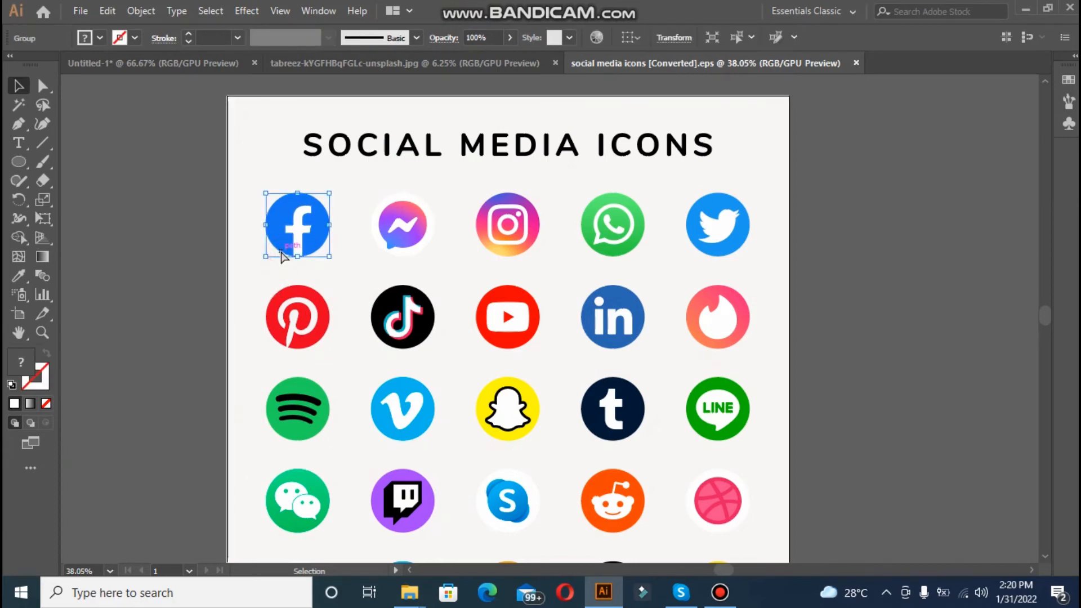
{"action": "left_click", "coordinate": [179, 60]}
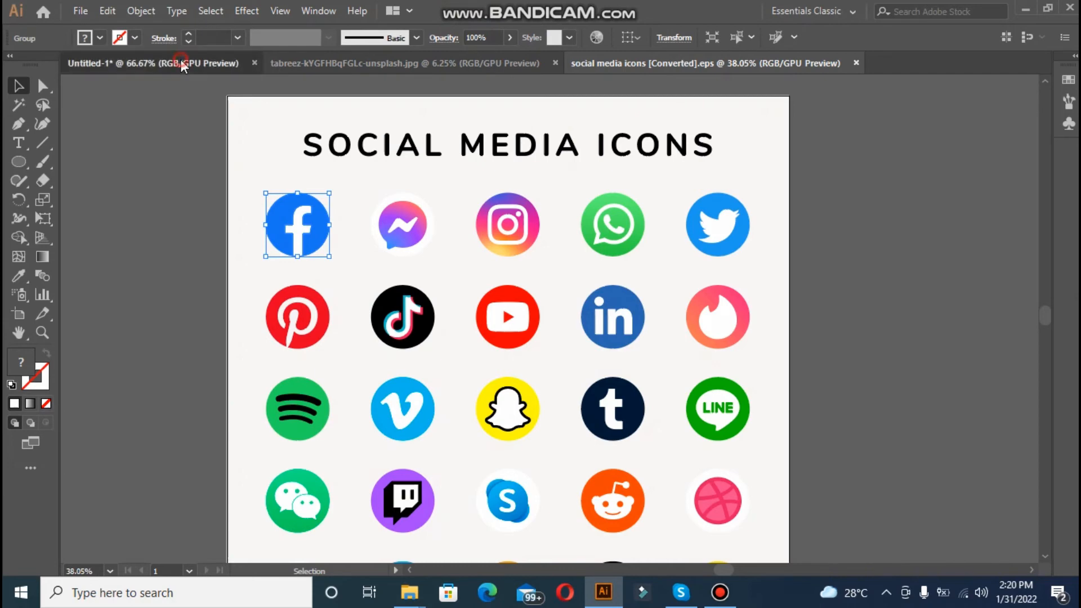
{"action": "key", "text": "ctrl+v"}
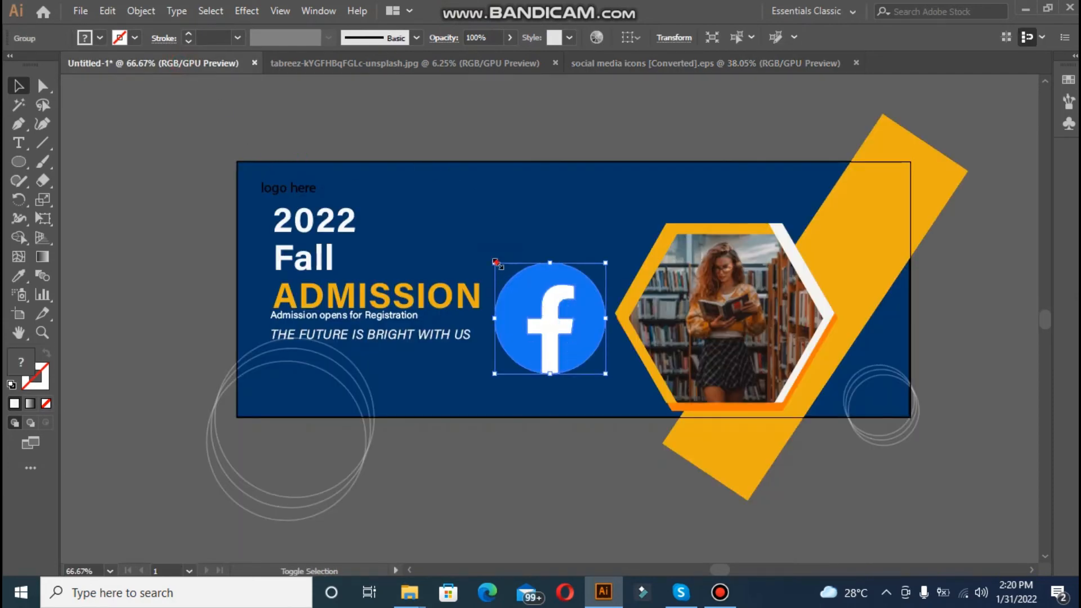
{"action": "left_click_drag", "start_coordinate": [494, 263], "coordinate": [837, 209]}
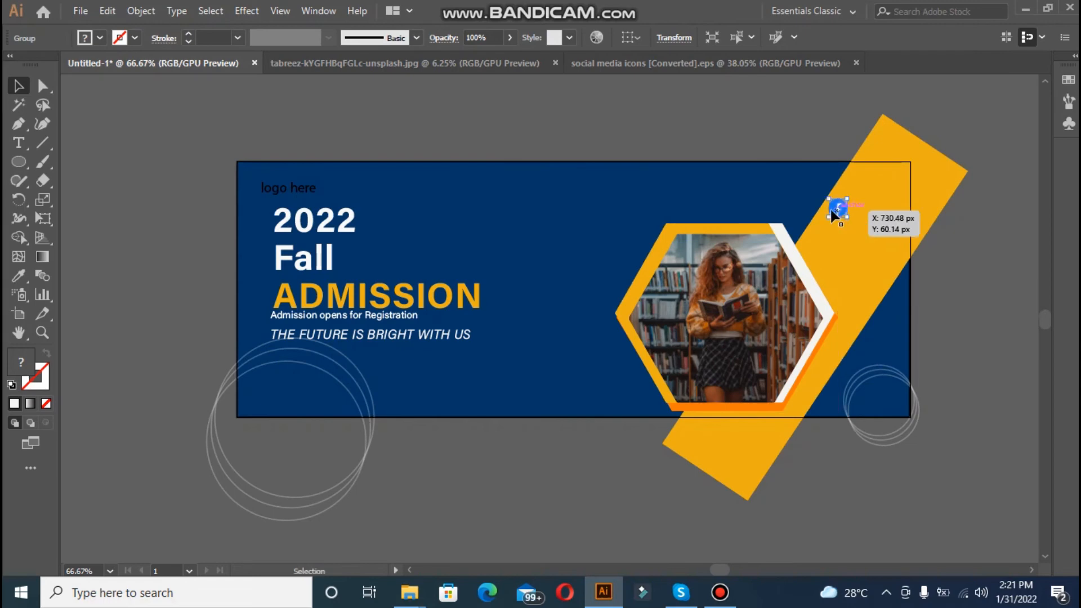
Copy the Instagram icon from the social media icons file into the banner document.
{"action": "left_click", "coordinate": [667, 65]}
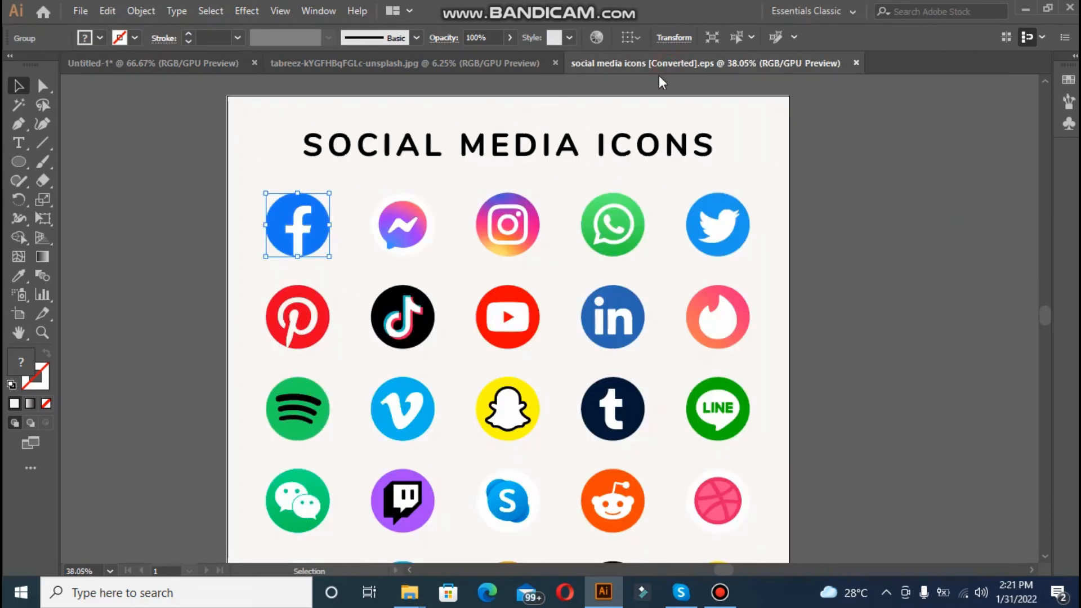
{"action": "left_click", "coordinate": [512, 239]}
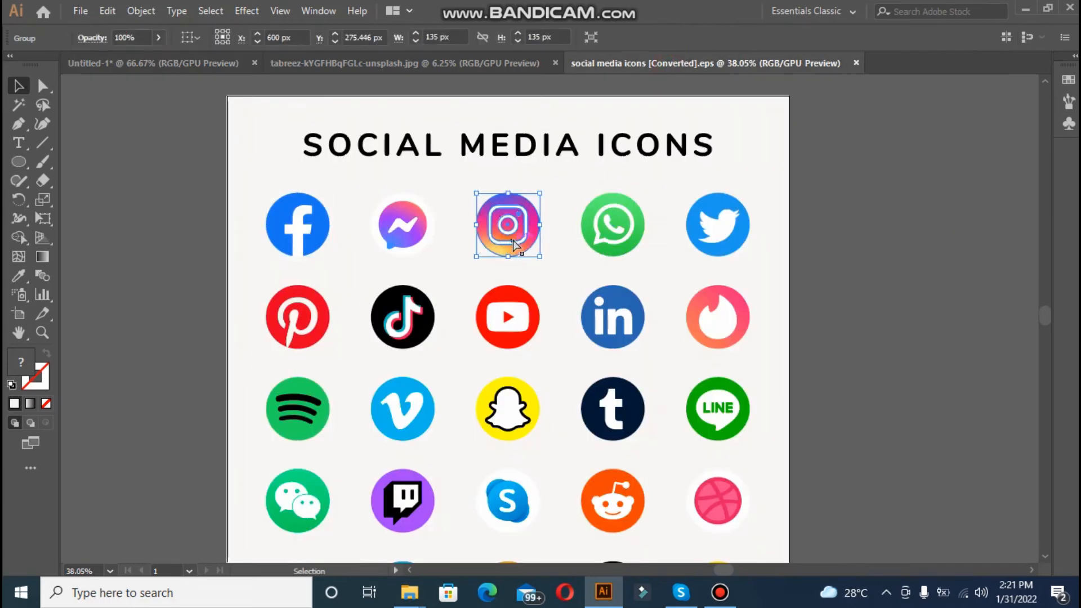
{"action": "left_click", "coordinate": [157, 65]}
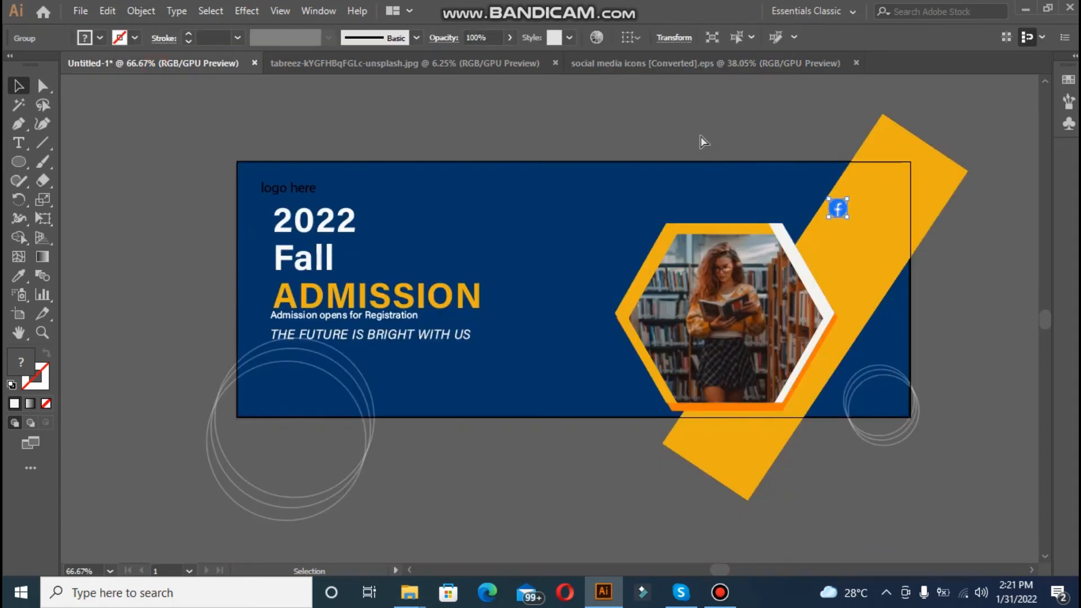
{"action": "key", "text": "ctrl+v"}
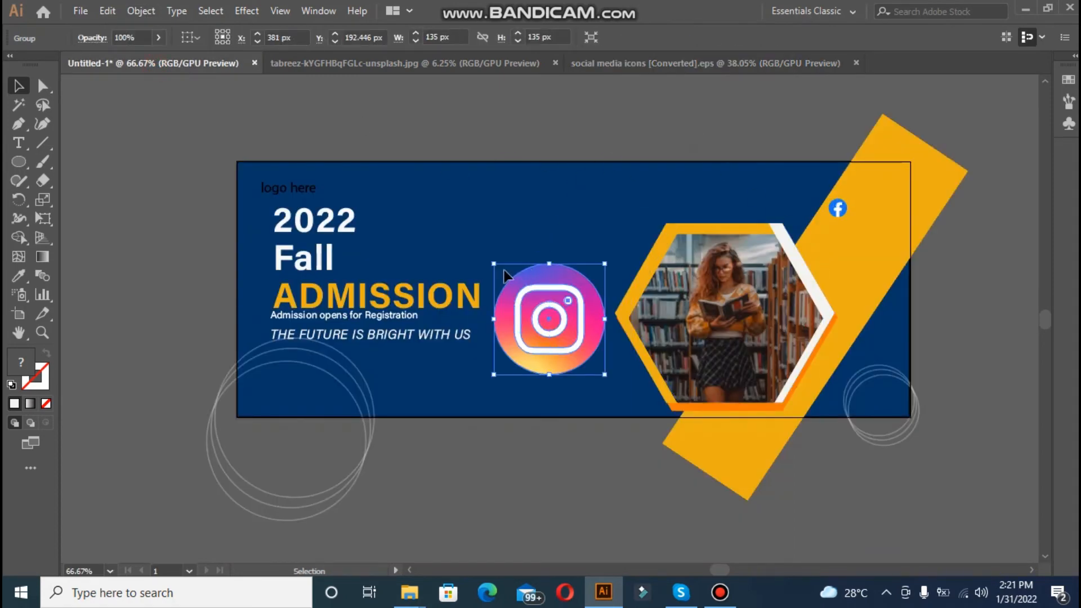